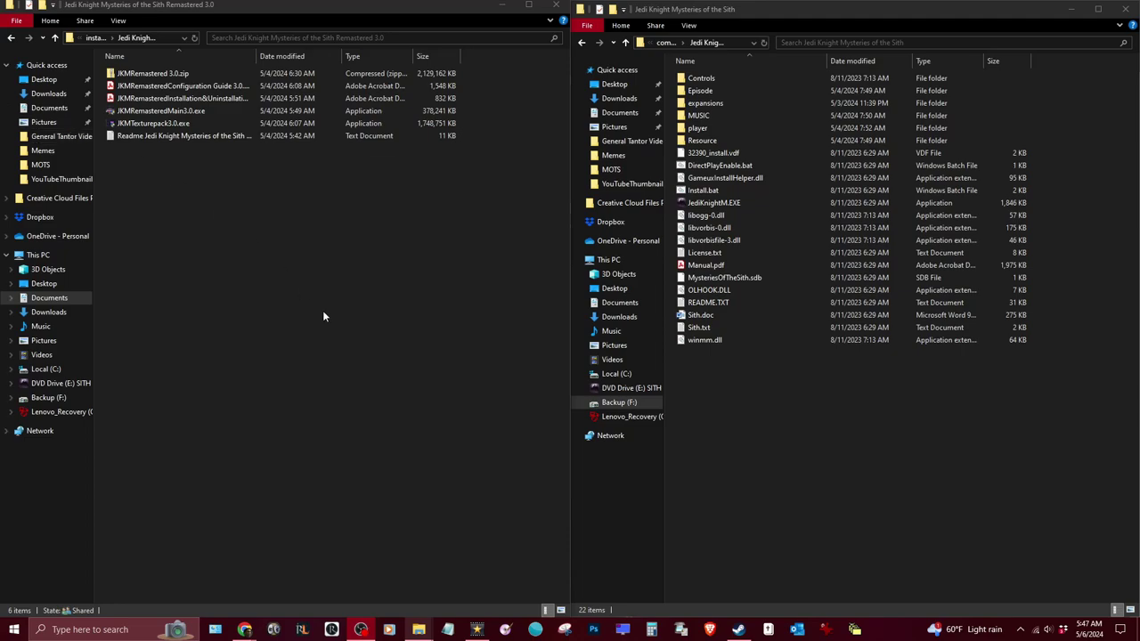
click(167, 76)
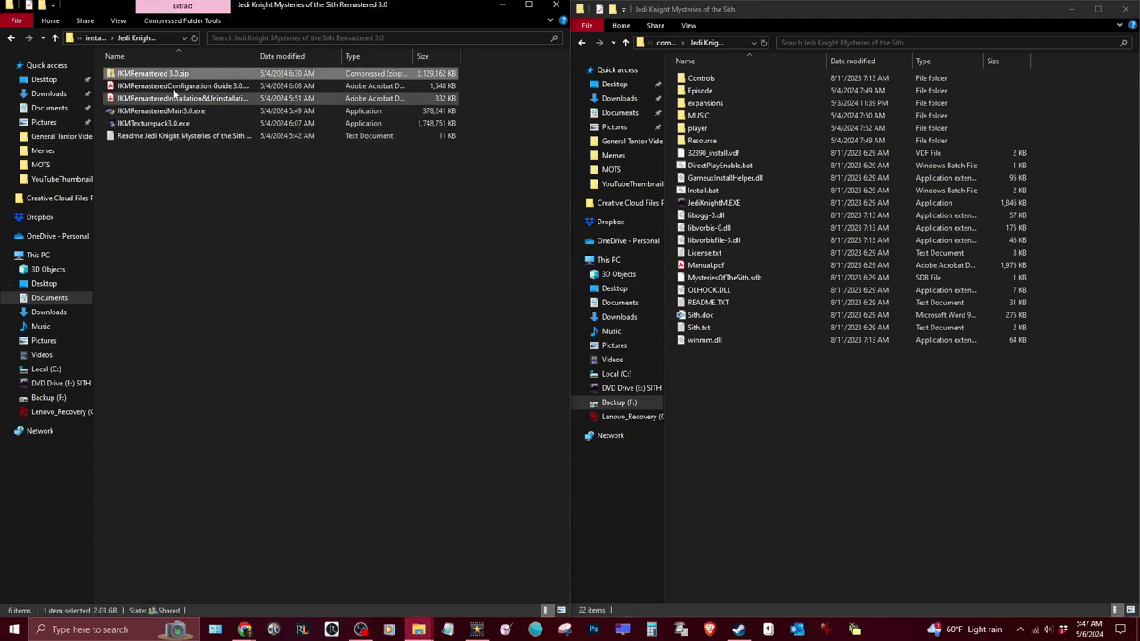
ctrl+click(175, 92)
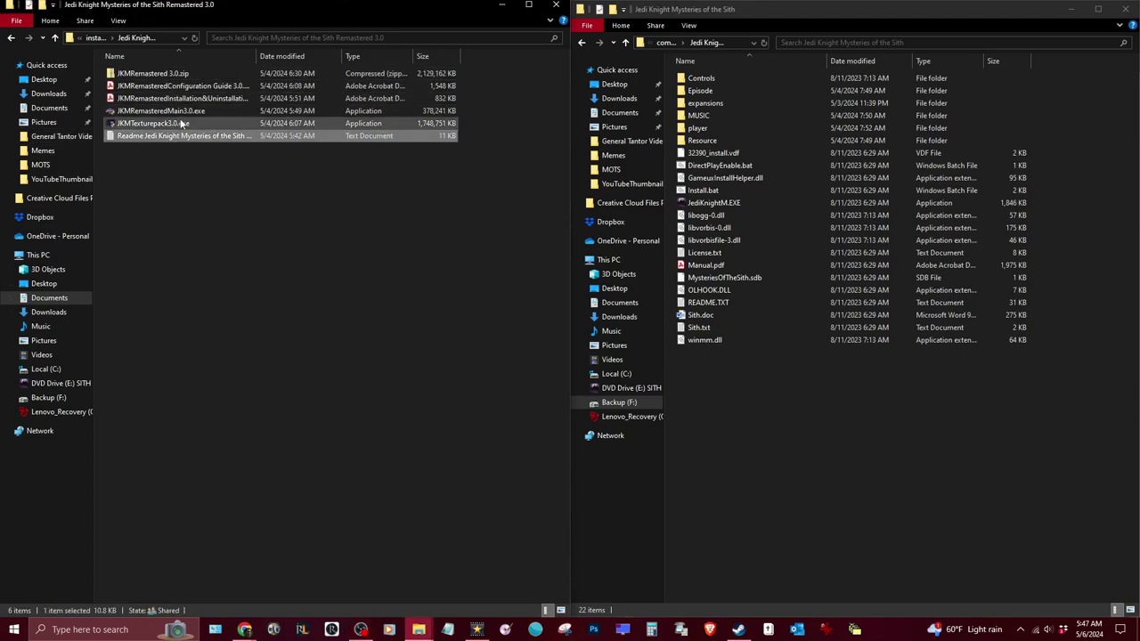
click(183, 111)
click(186, 250)
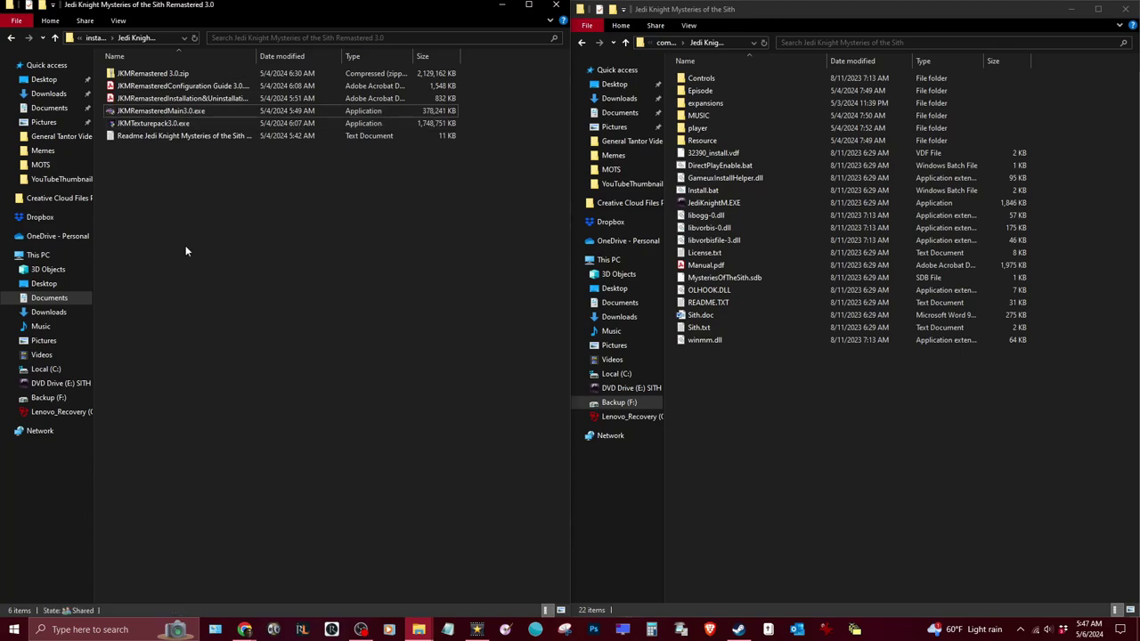
Open the JKMRemastered installation and uninstallation guide PDF and read its instructions on the two installers and the game directory locations.
click(229, 99)
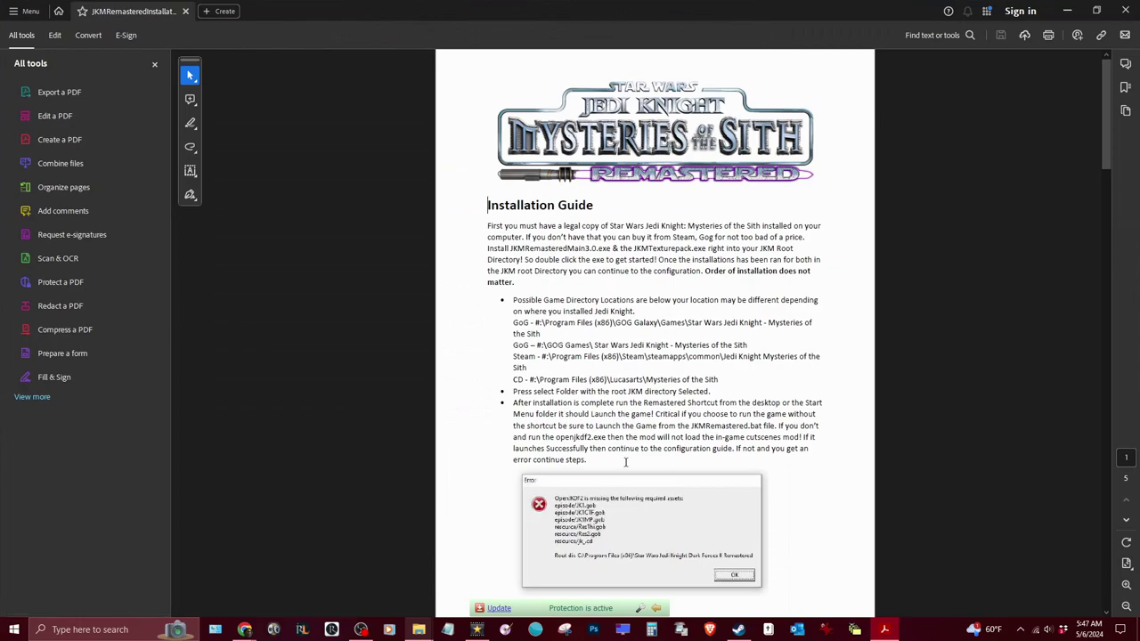
scroll(783, 377, down, 2)
scroll(863, 356, up, 2)
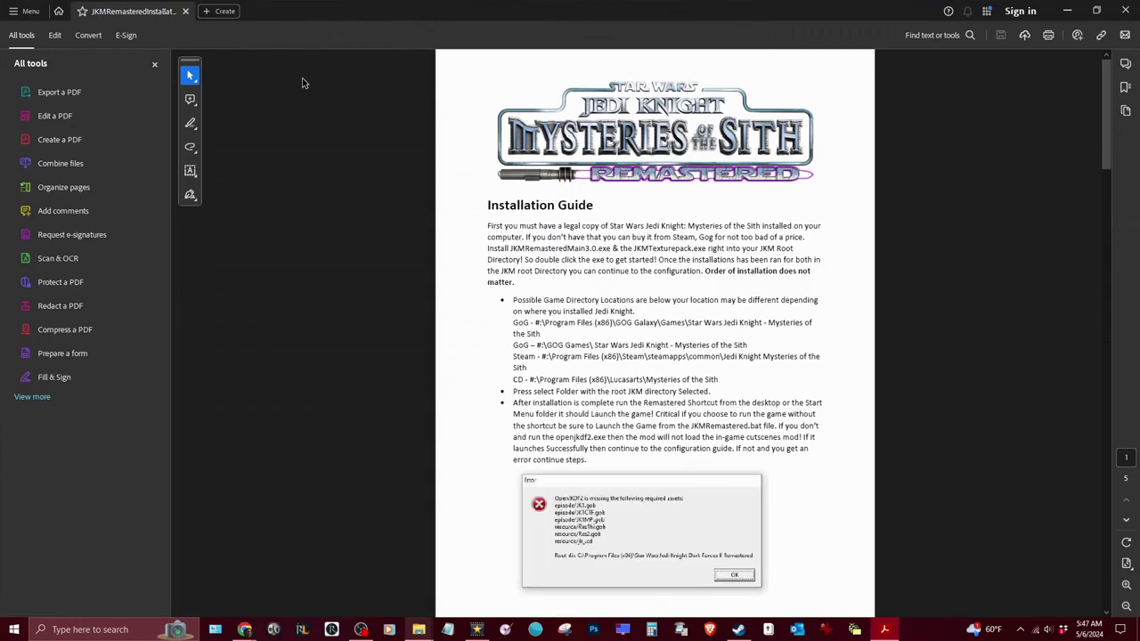
click(154, 64)
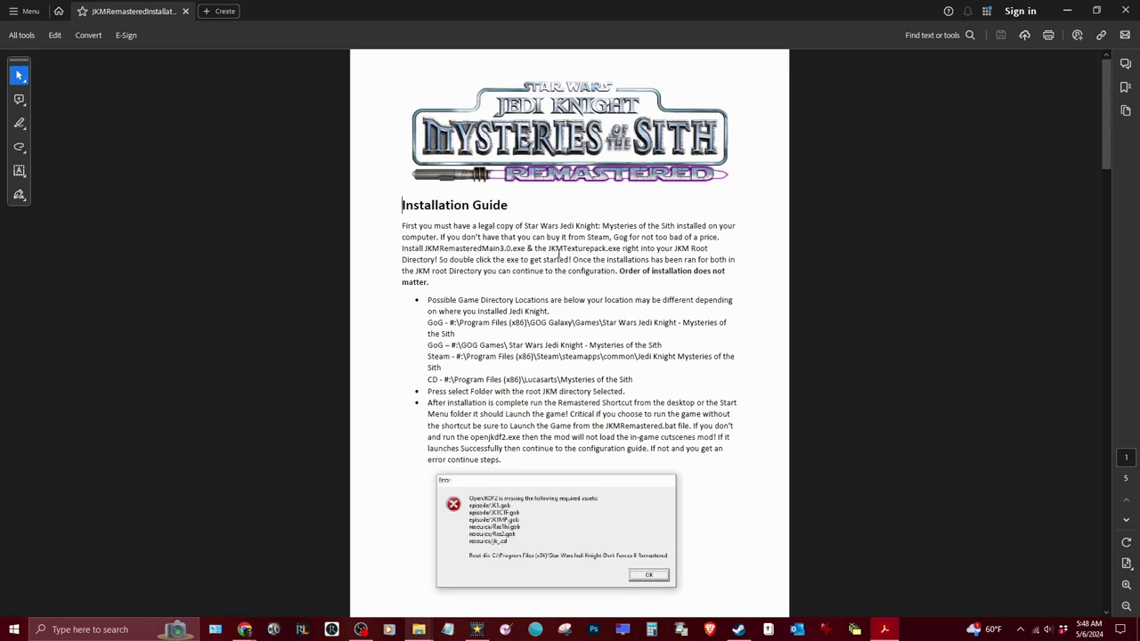
drag(548, 250, 620, 251)
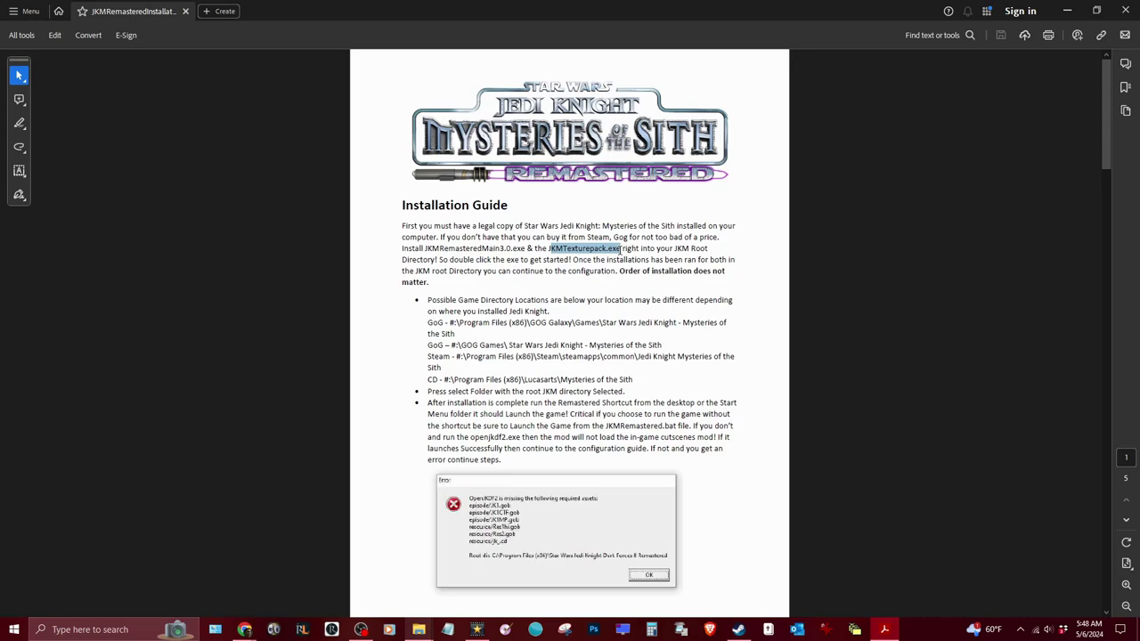
click(616, 269)
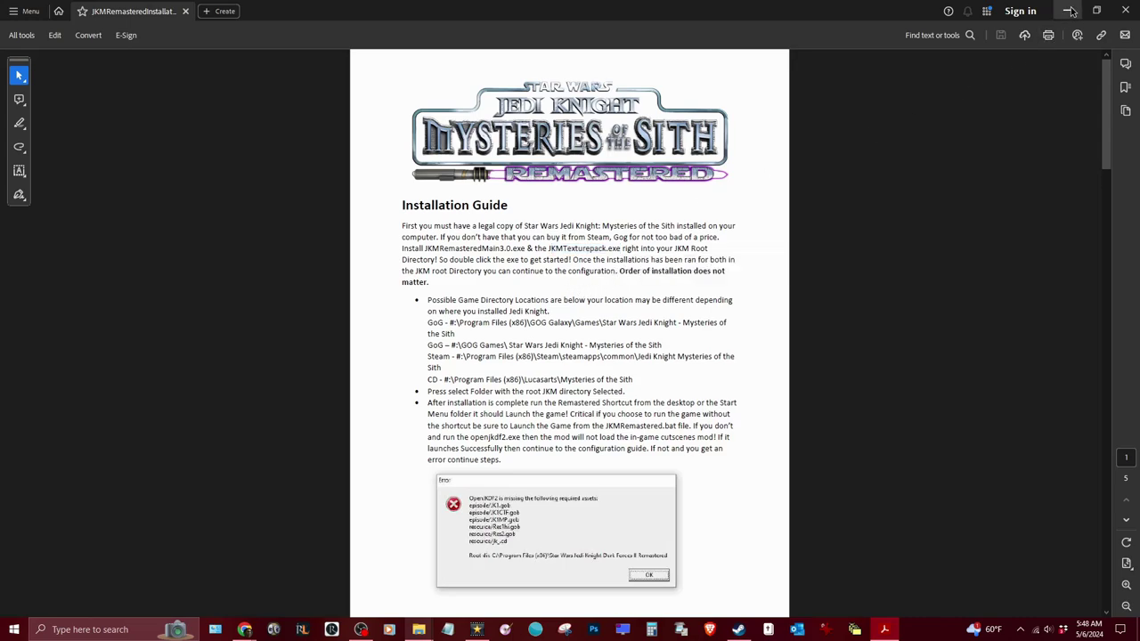
drag(640, 271, 430, 287)
click(604, 375)
click(1066, 11)
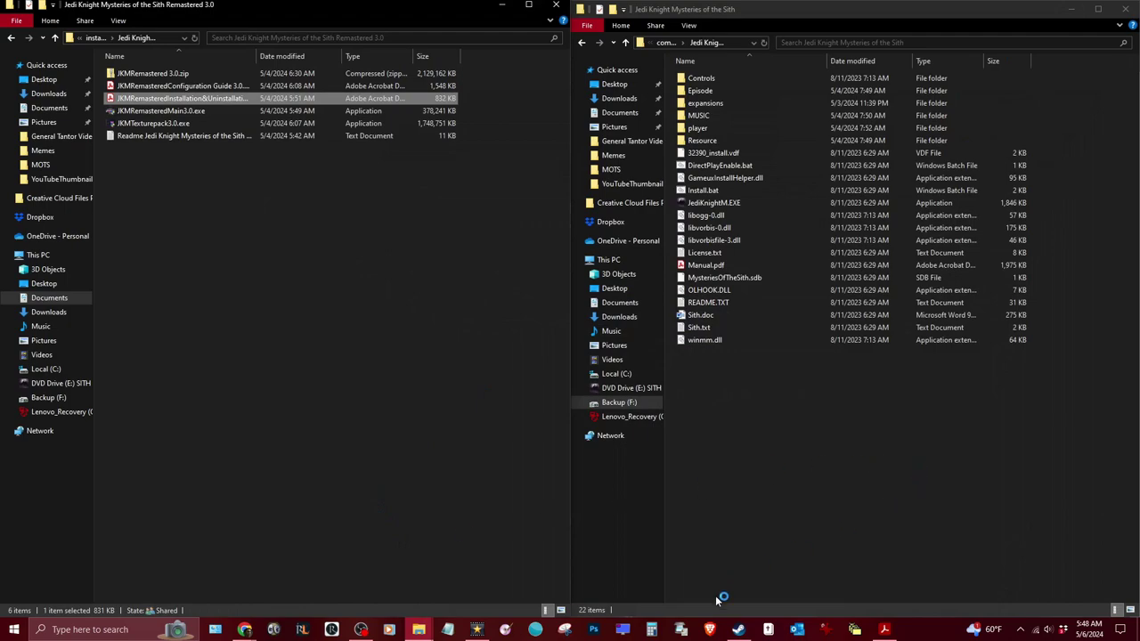
Switch to Steam and review the store page and purchase offers for Star Wars Jedi Knight: Mysteries of the Sith.
click(741, 630)
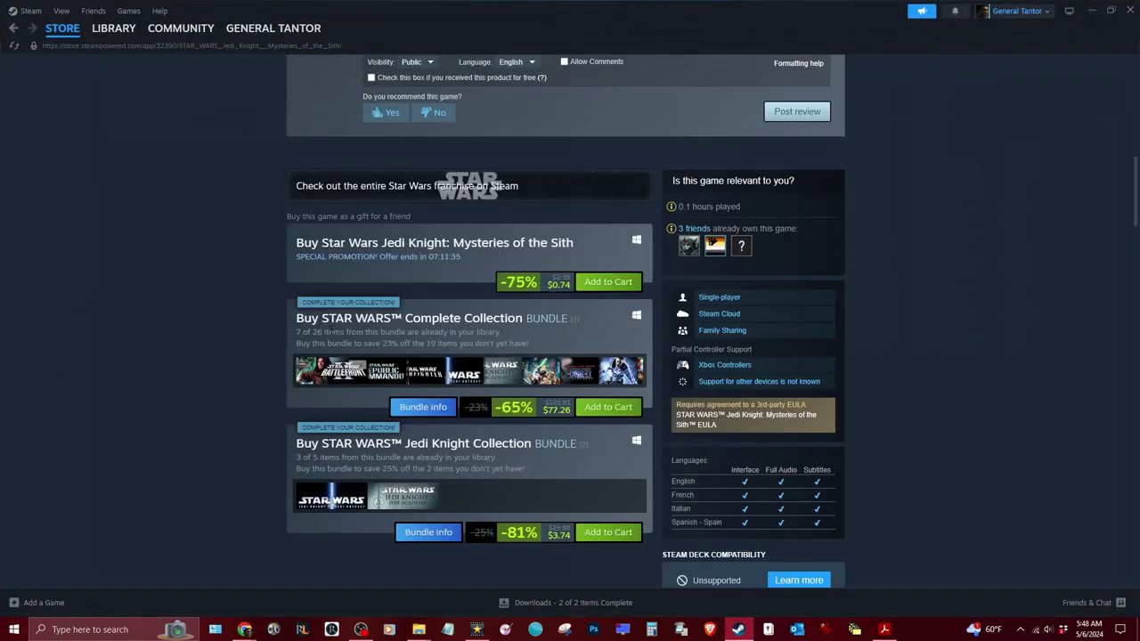
click(14, 45)
scroll(525, 290, up, 5)
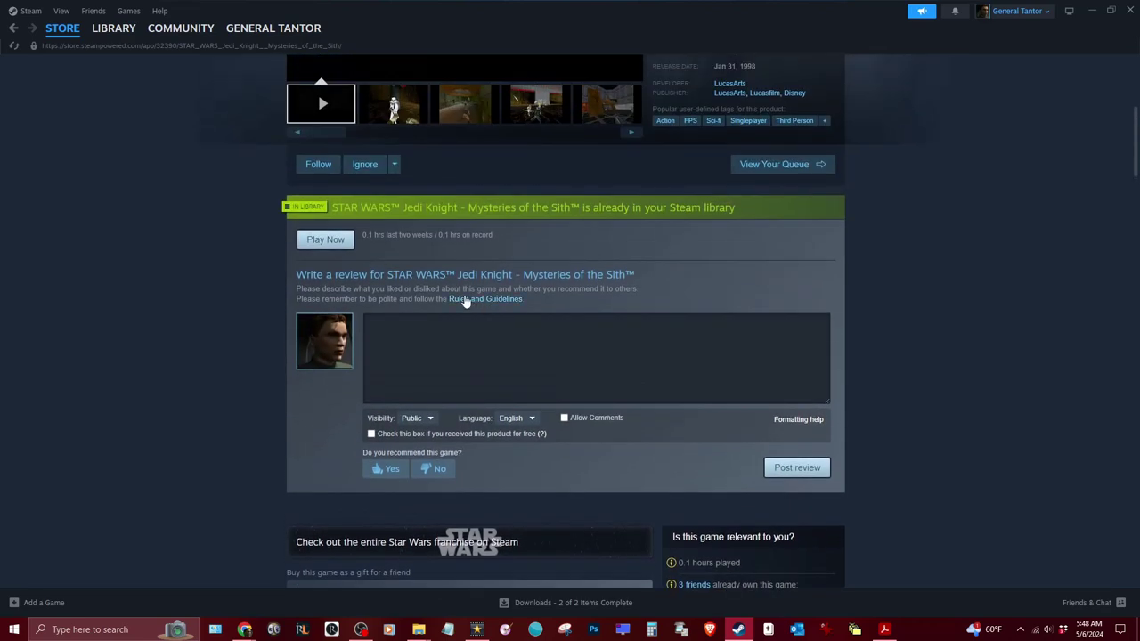
scroll(356, 281, up, 1)
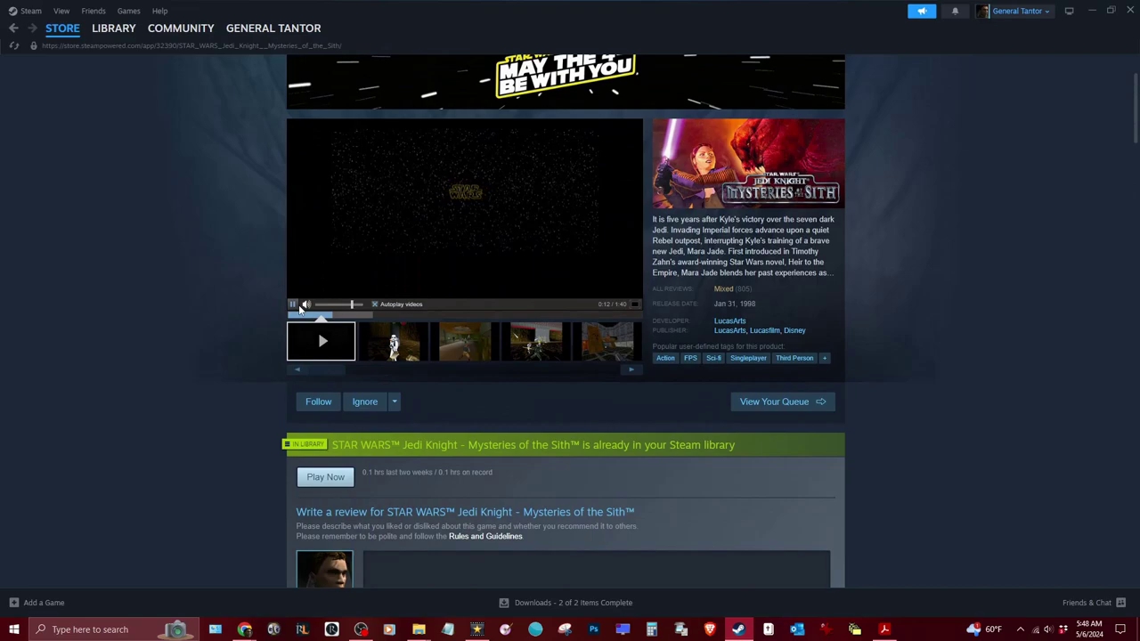
scroll(293, 308, down, 6)
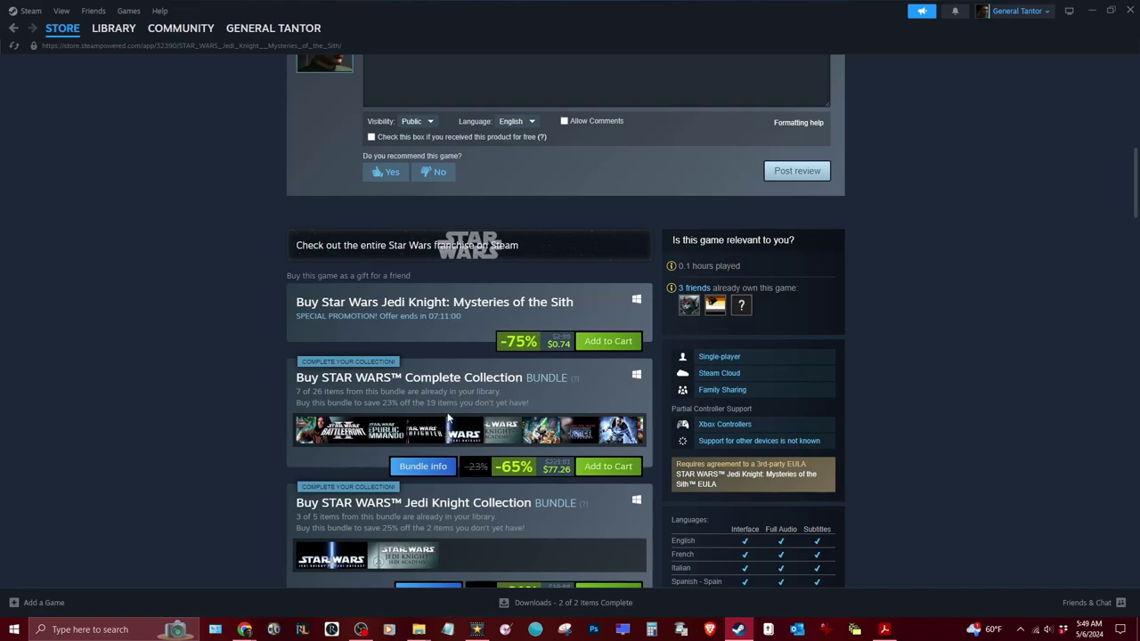
click(1092, 12)
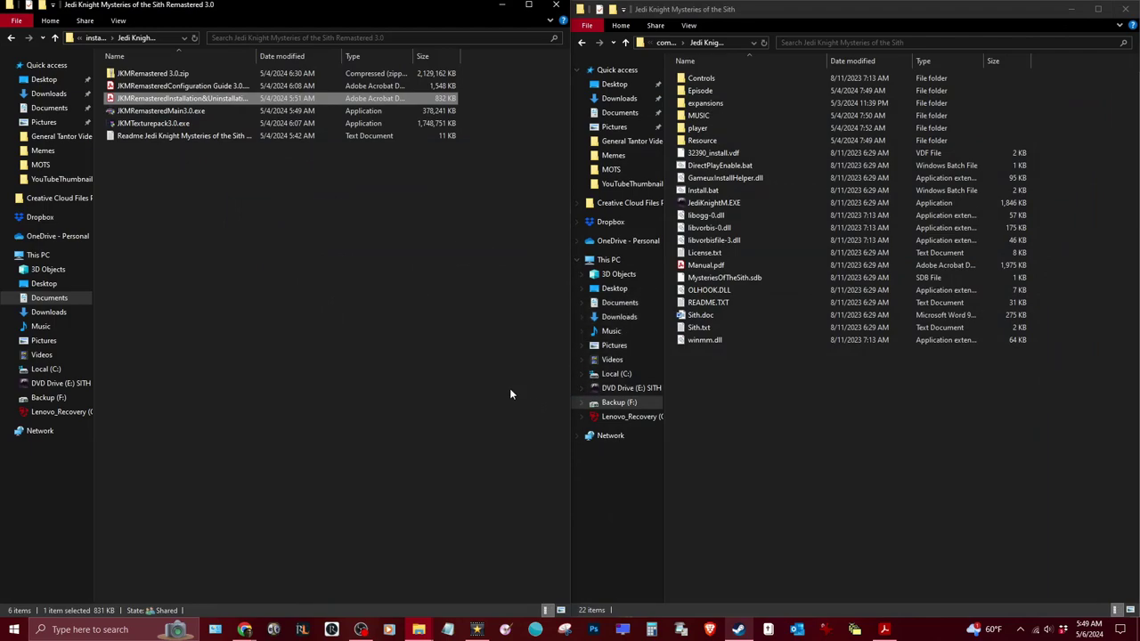
click(415, 276)
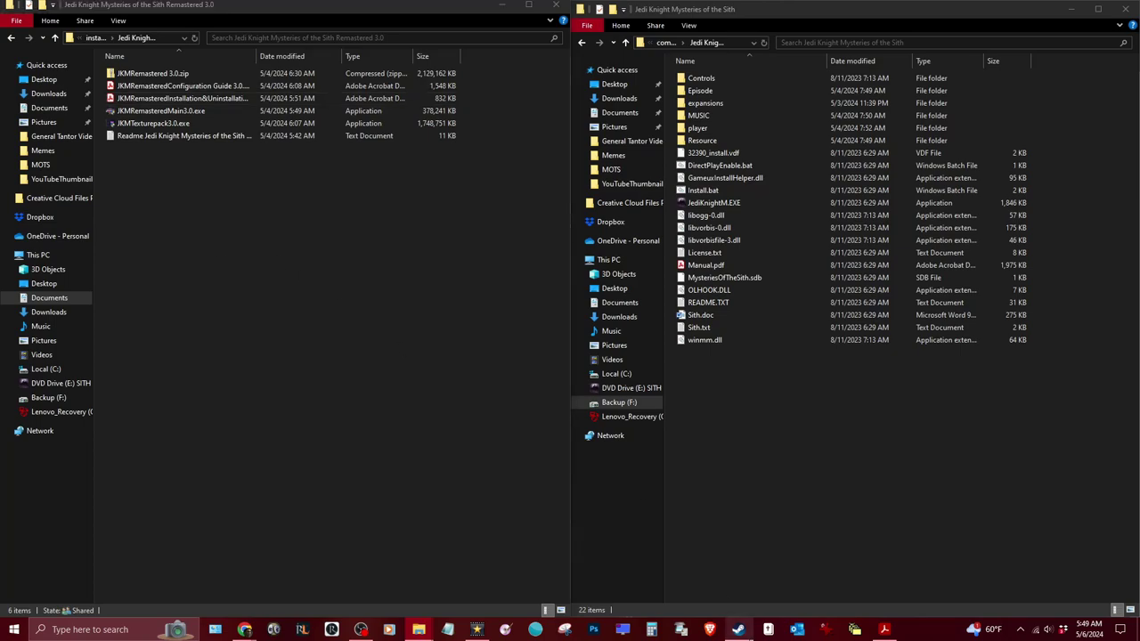
click(739, 630)
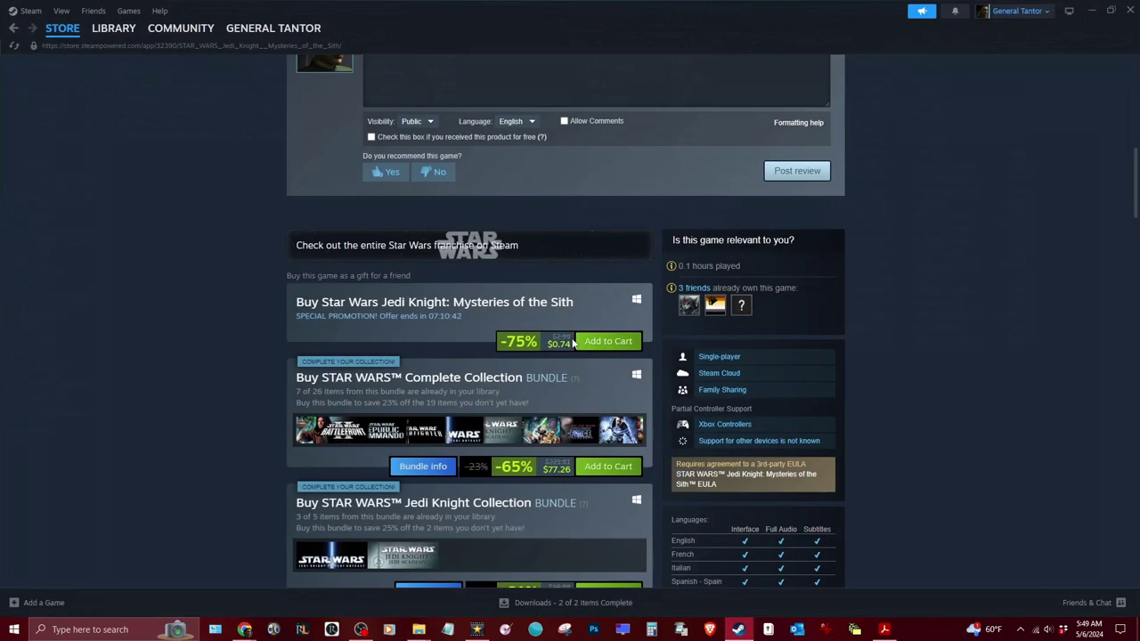
click(1092, 11)
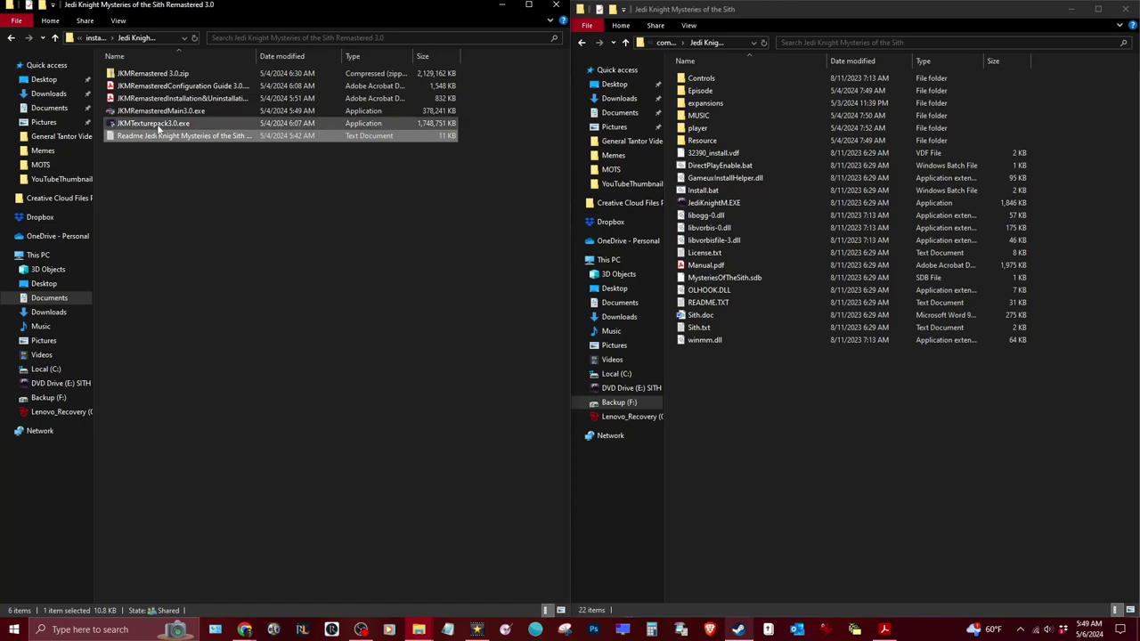
Launch the JKMRemasteredMain3.0.exe installer from the Jedi Knight Mysteries of the Sith Remastered 3.0 folder.
click(165, 123)
click(166, 110)
click(196, 152)
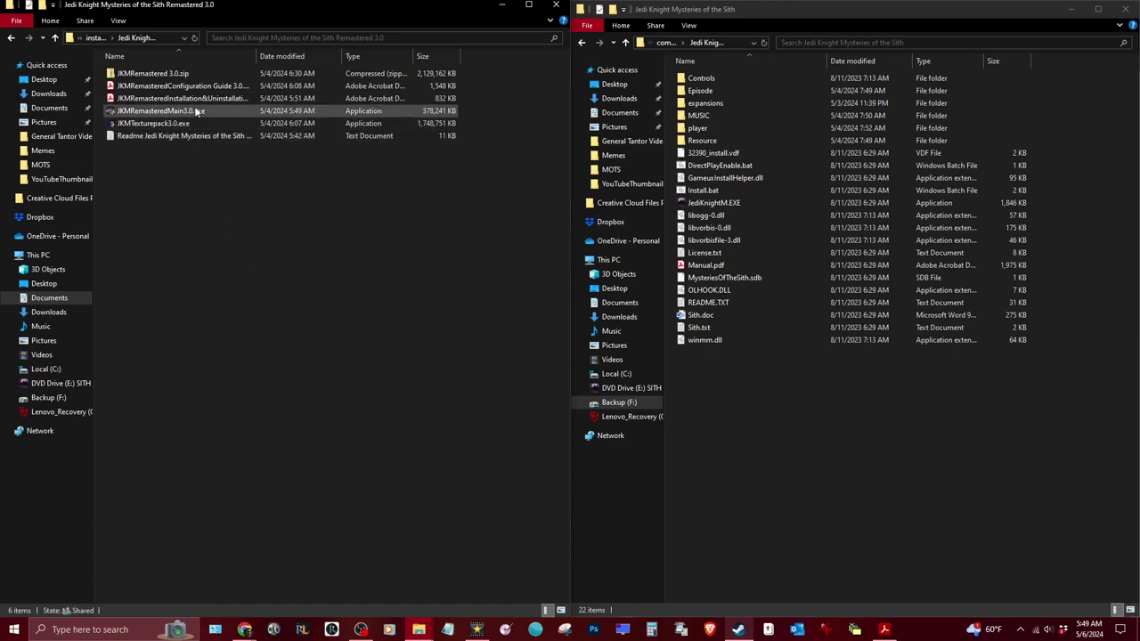
double_click(198, 111)
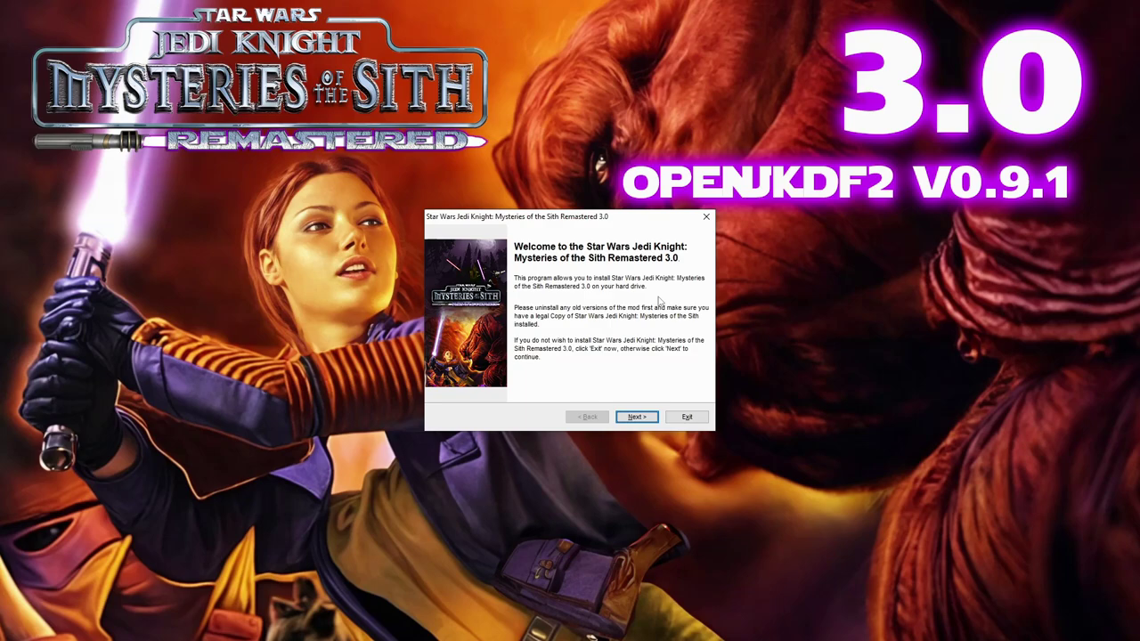
Continue past the installer's welcome and information pages, accept the license agreement, and proceed to the directory page.
click(637, 418)
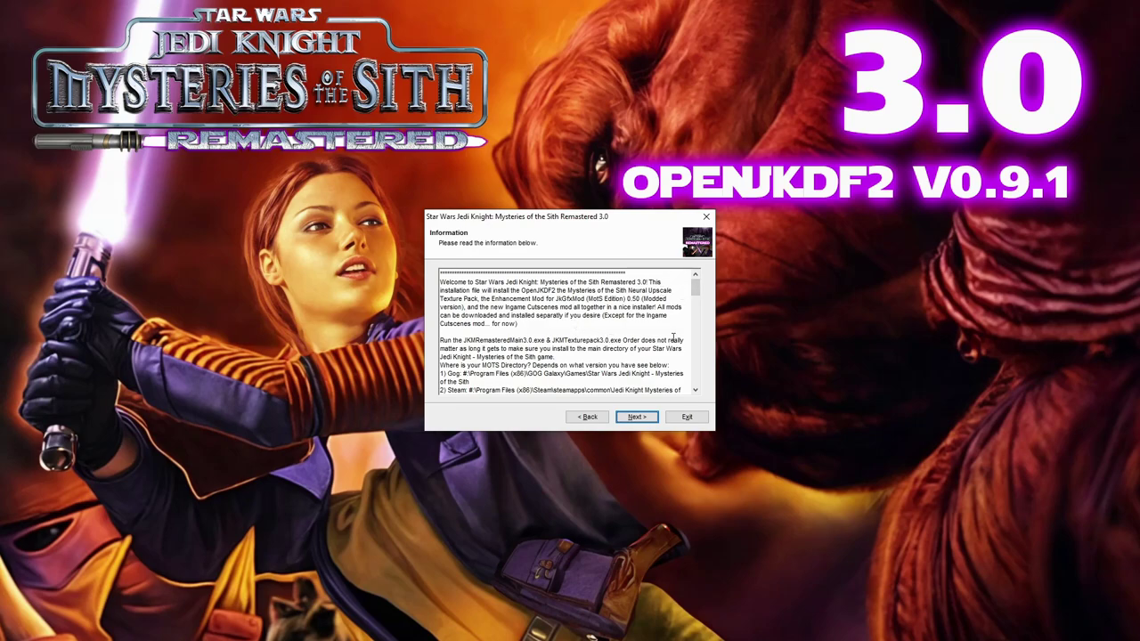
drag(699, 294, 698, 286)
click(639, 417)
click(442, 381)
drag(699, 307, 700, 353)
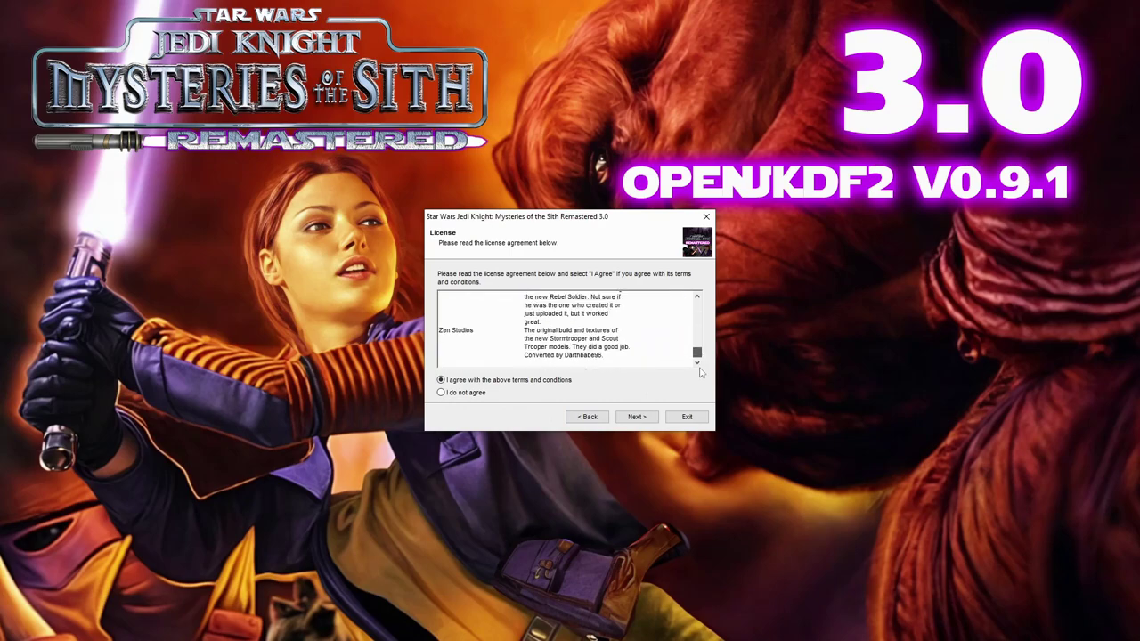
click(637, 417)
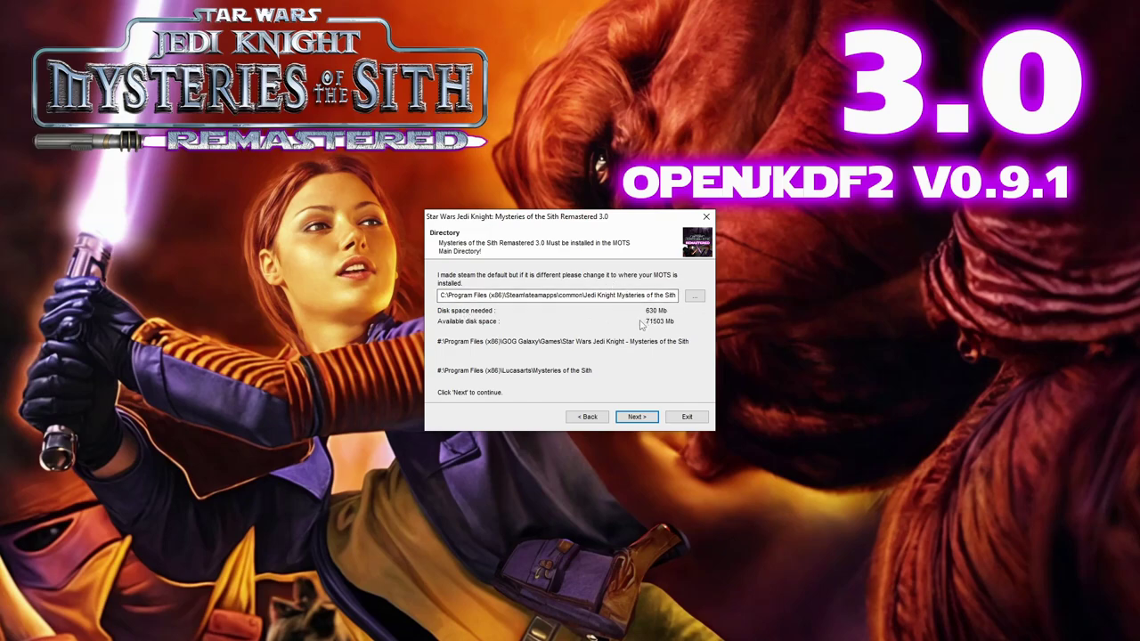
Browse for a different installation directory and expand the Backup (F:) drive under This PC.
click(696, 299)
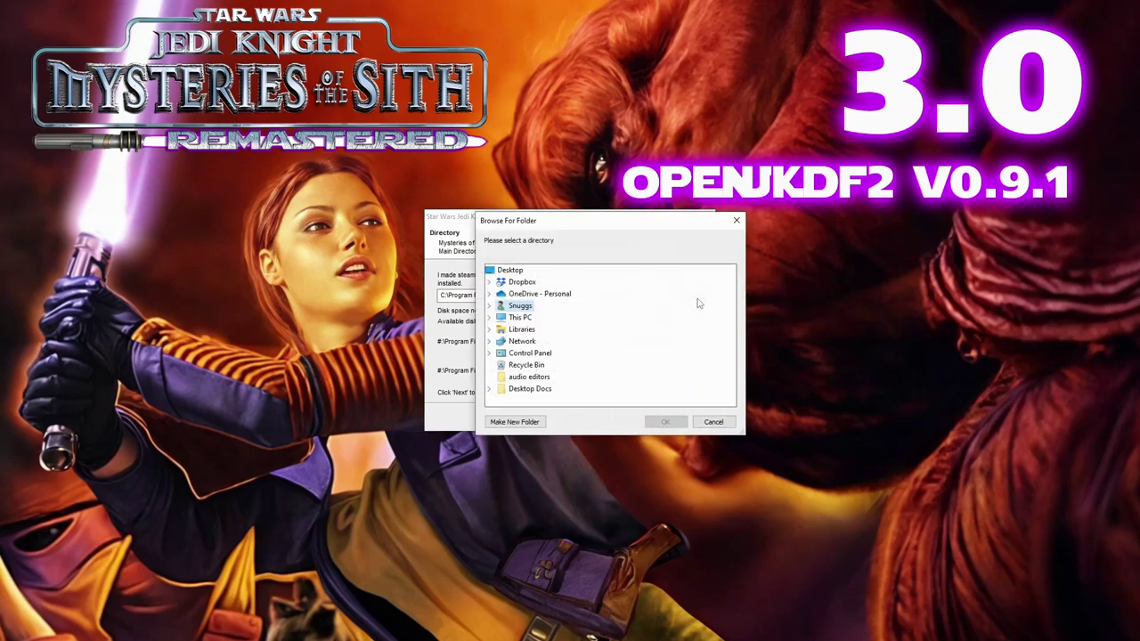
click(504, 317)
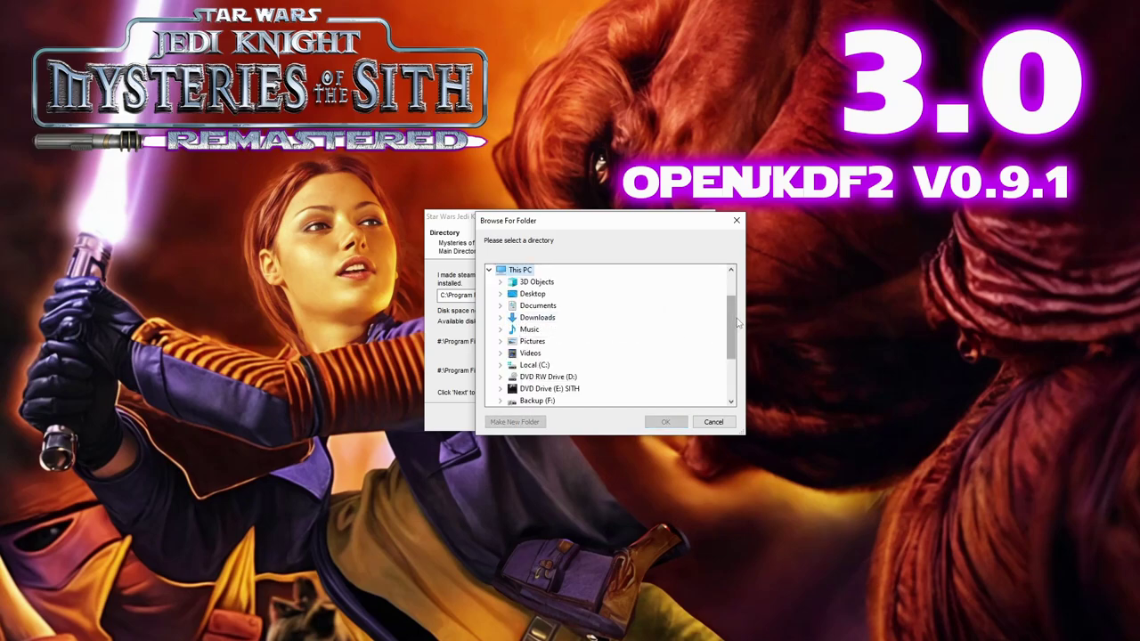
double_click(538, 318)
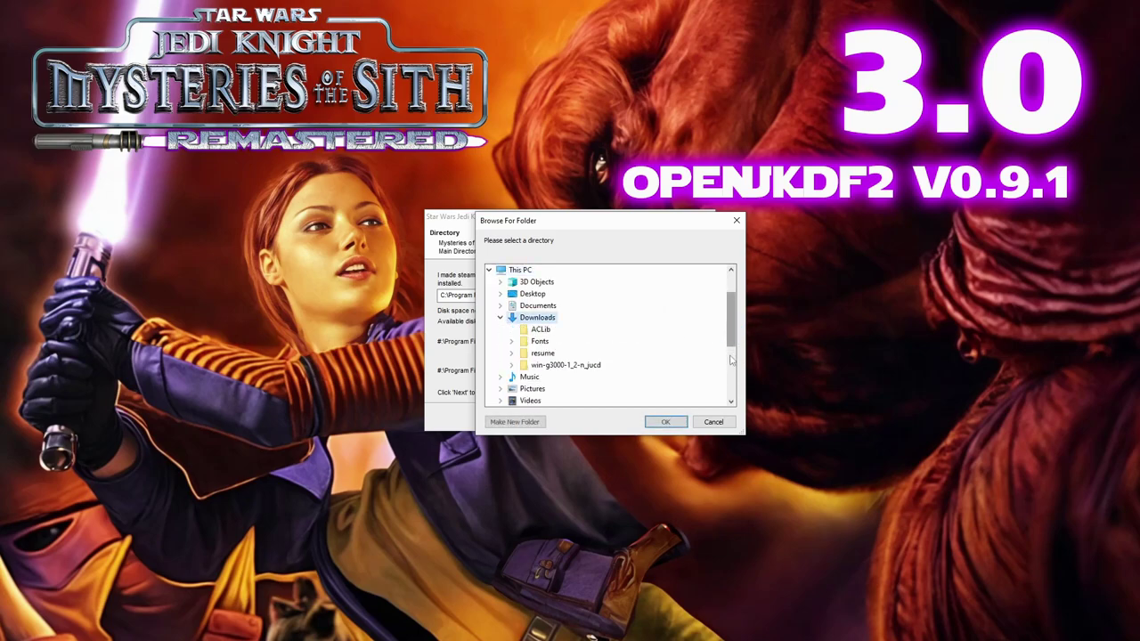
click(501, 317)
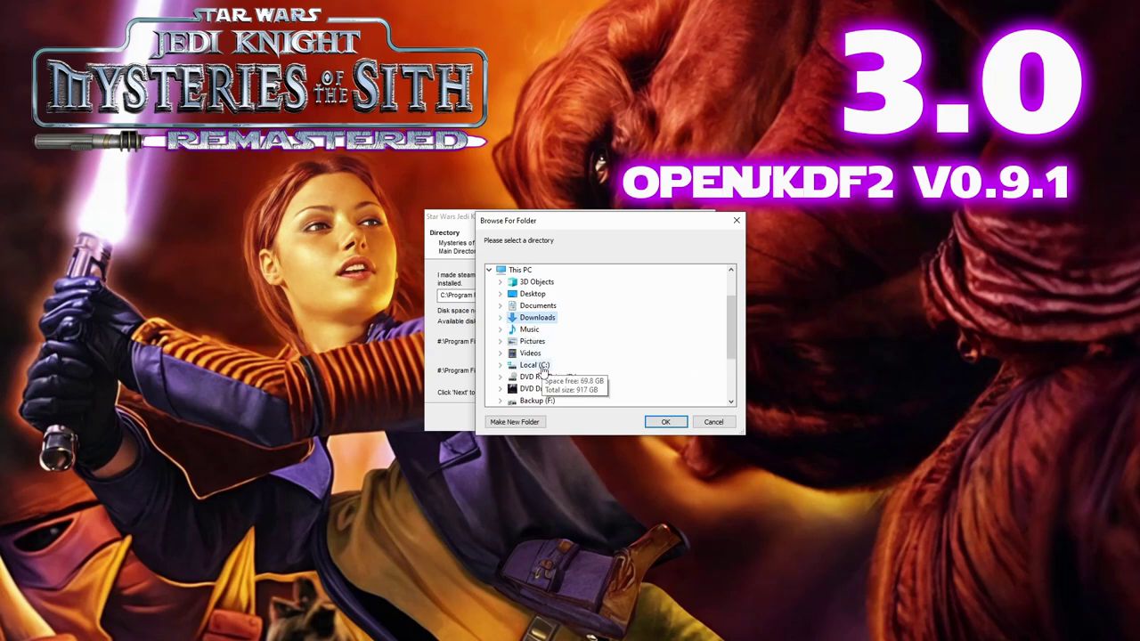
scroll(561, 401, down, 3)
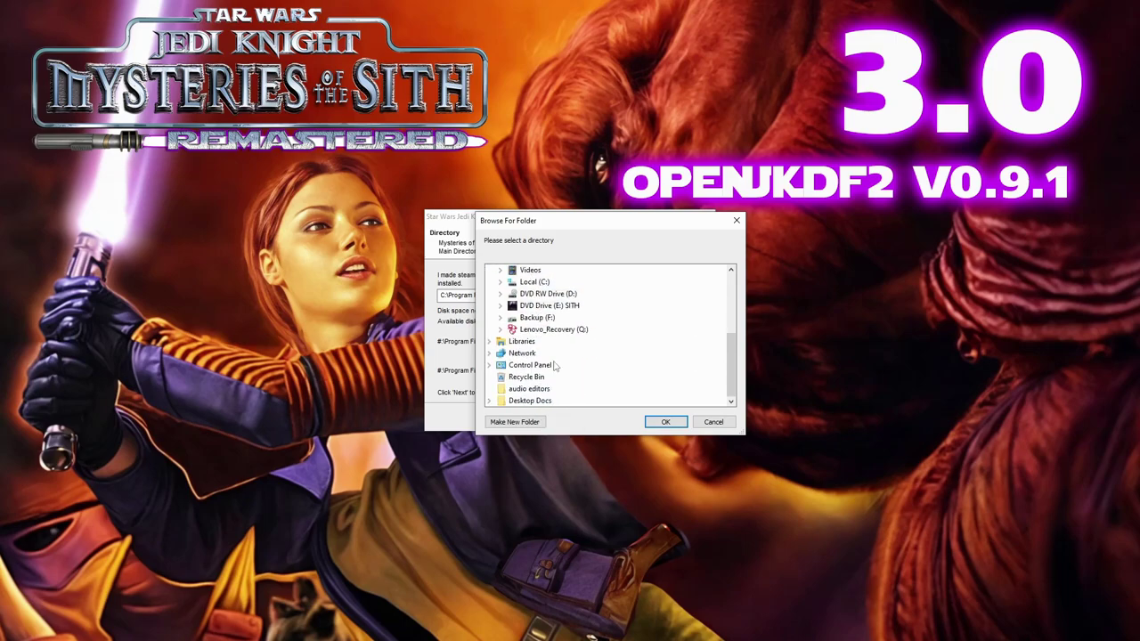
double_click(539, 319)
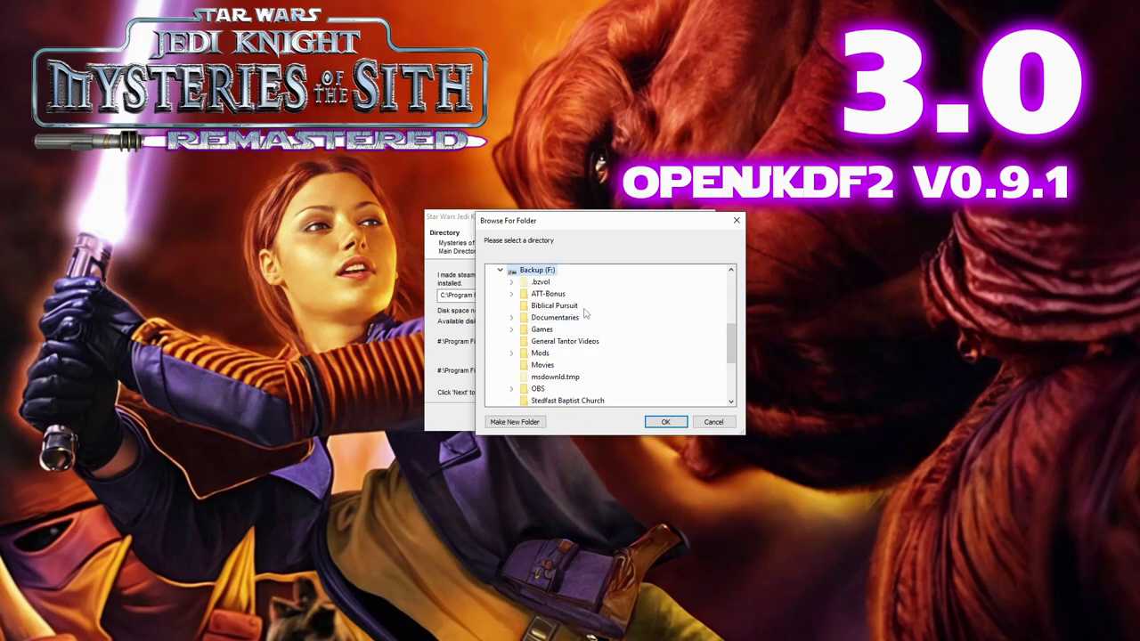
Set the installation directory to F:\Games\Steam\steamapps\common\Jedi Knight Mysteries of the Sith.
scroll(661, 319, down, 2)
scroll(625, 323, up, 1)
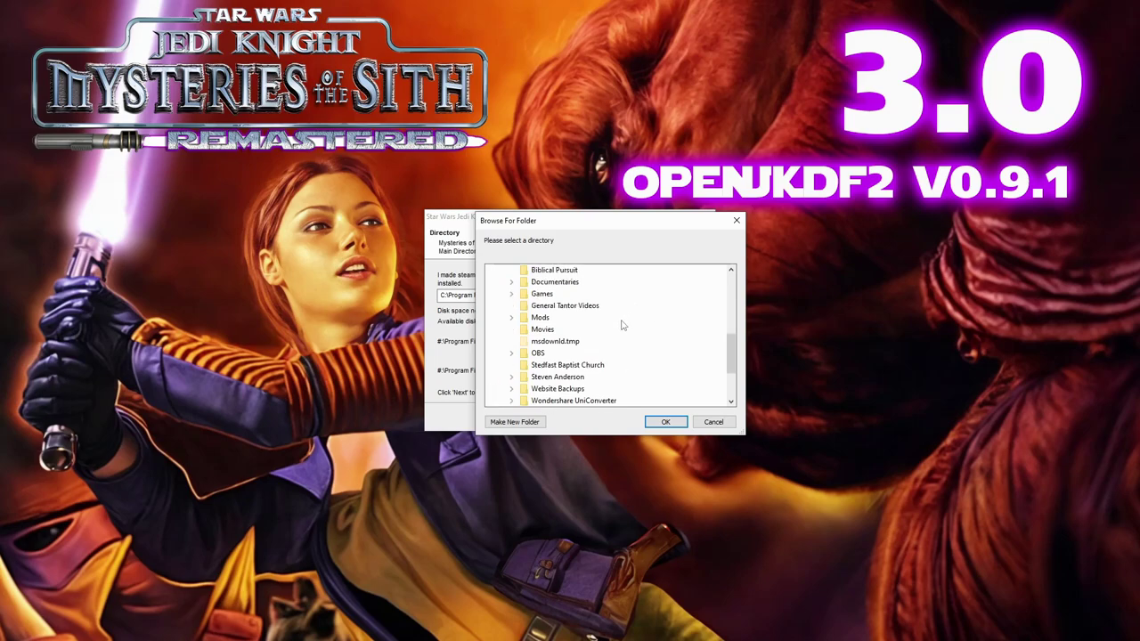
scroll(621, 323, up, 1)
double_click(543, 330)
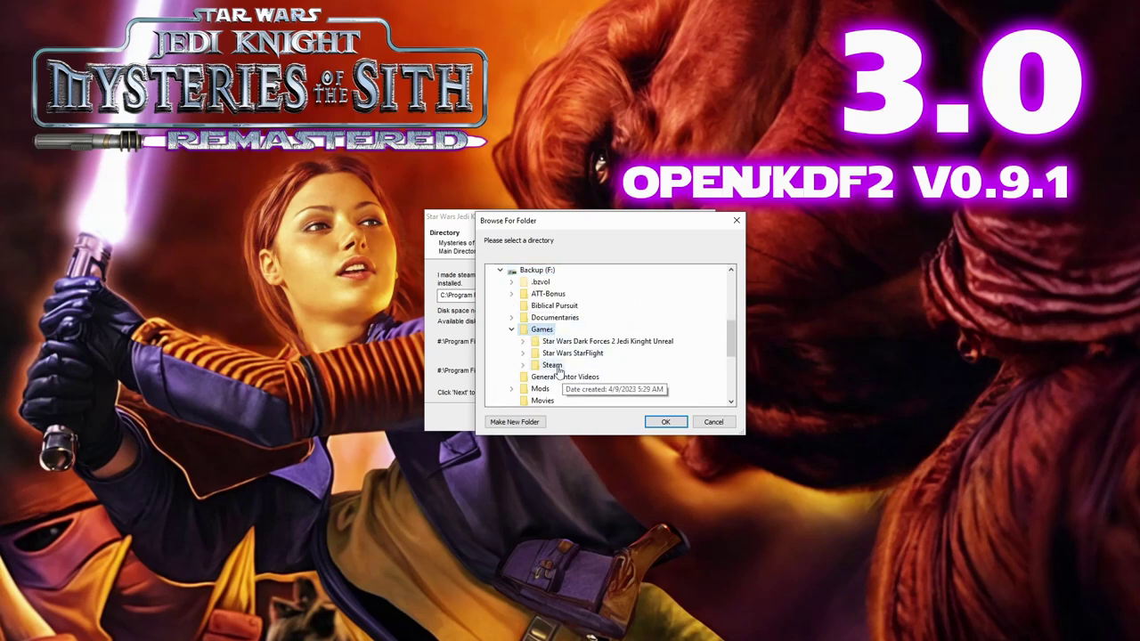
double_click(558, 366)
scroll(558, 372, down, 4)
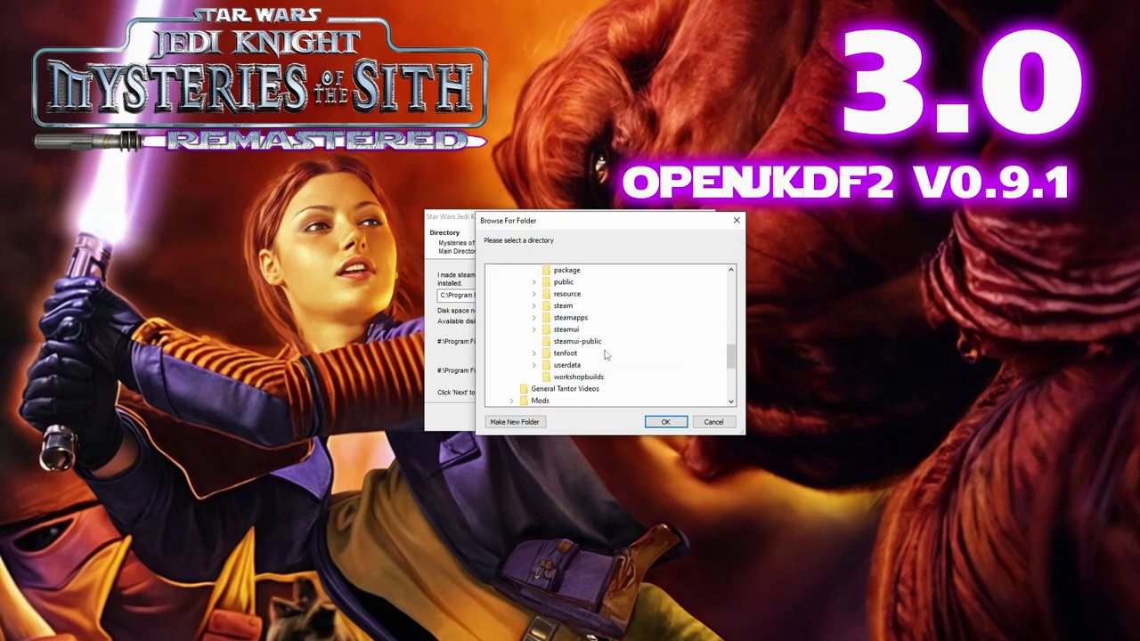
double_click(578, 319)
double_click(579, 330)
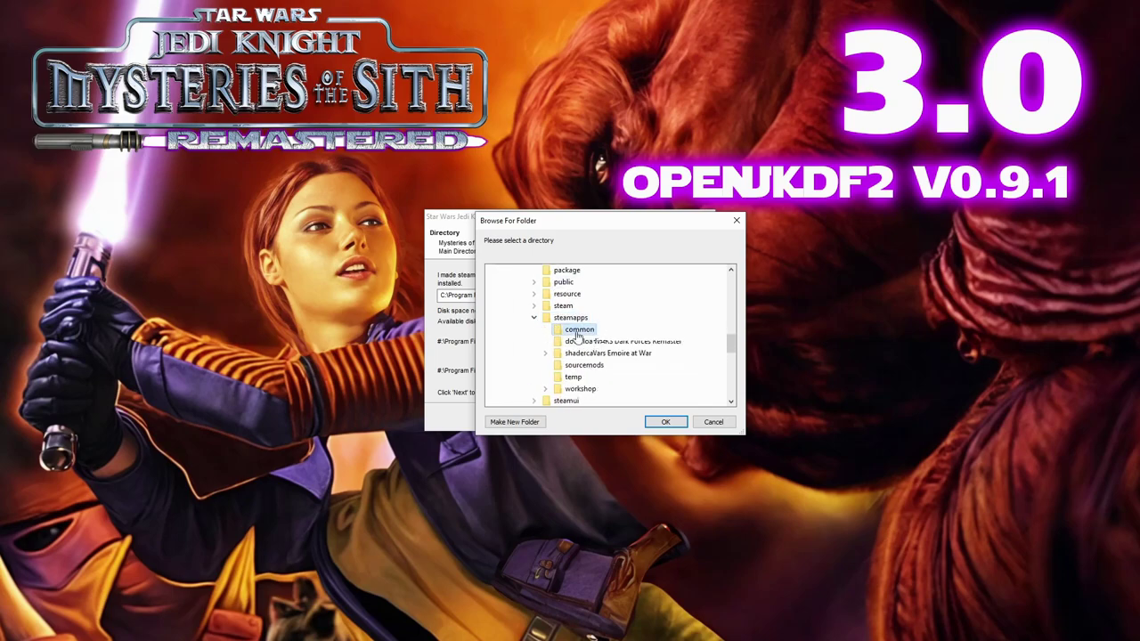
scroll(664, 331, down, 1)
scroll(648, 316, up, 1)
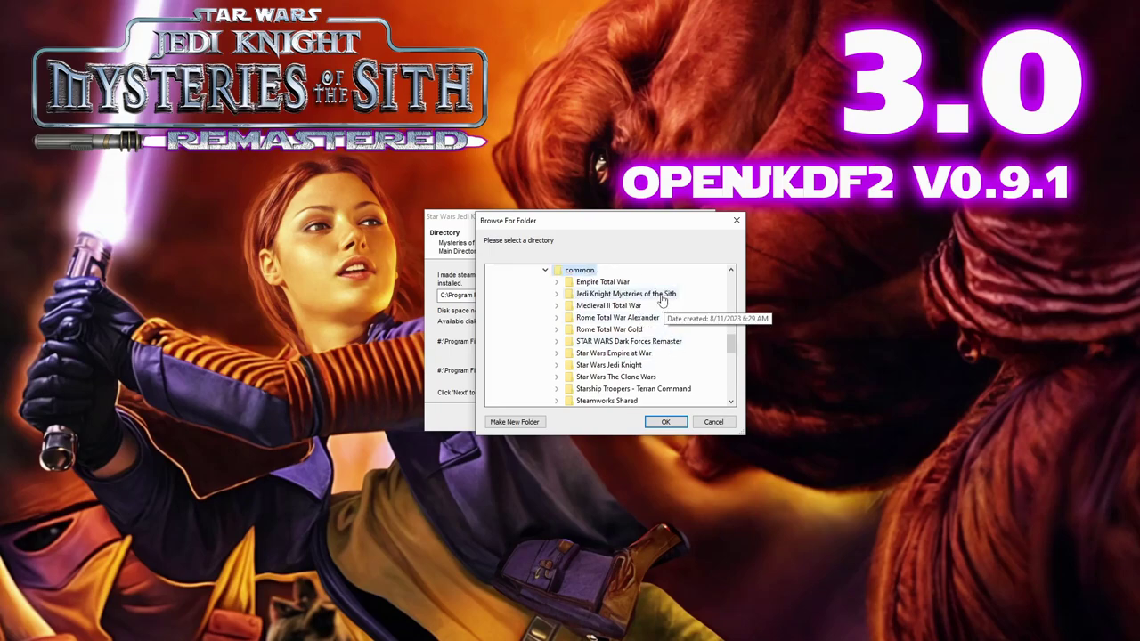
double_click(635, 296)
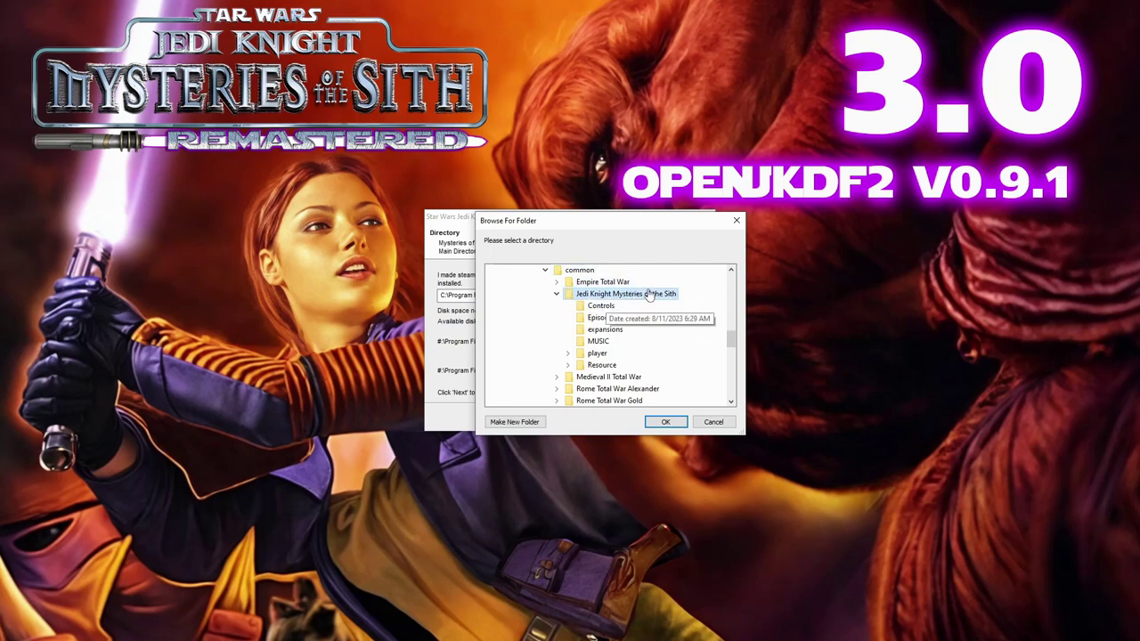
click(663, 422)
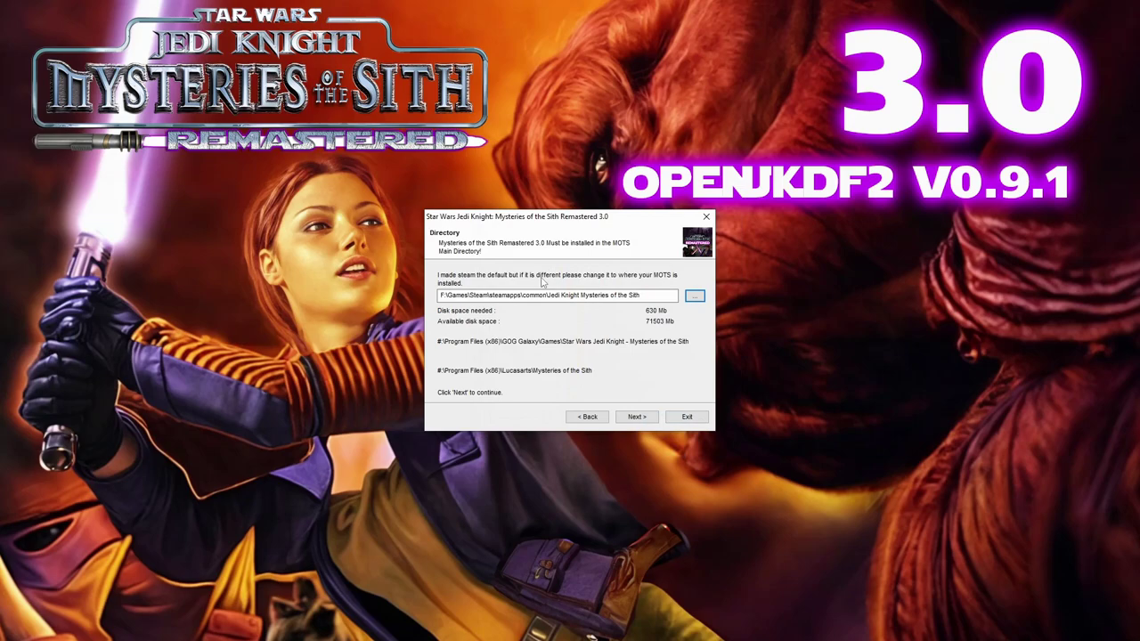
Install Mysteries of the Sith Remastered 3.0 into the chosen game directory and exit the completed installer.
click(637, 416)
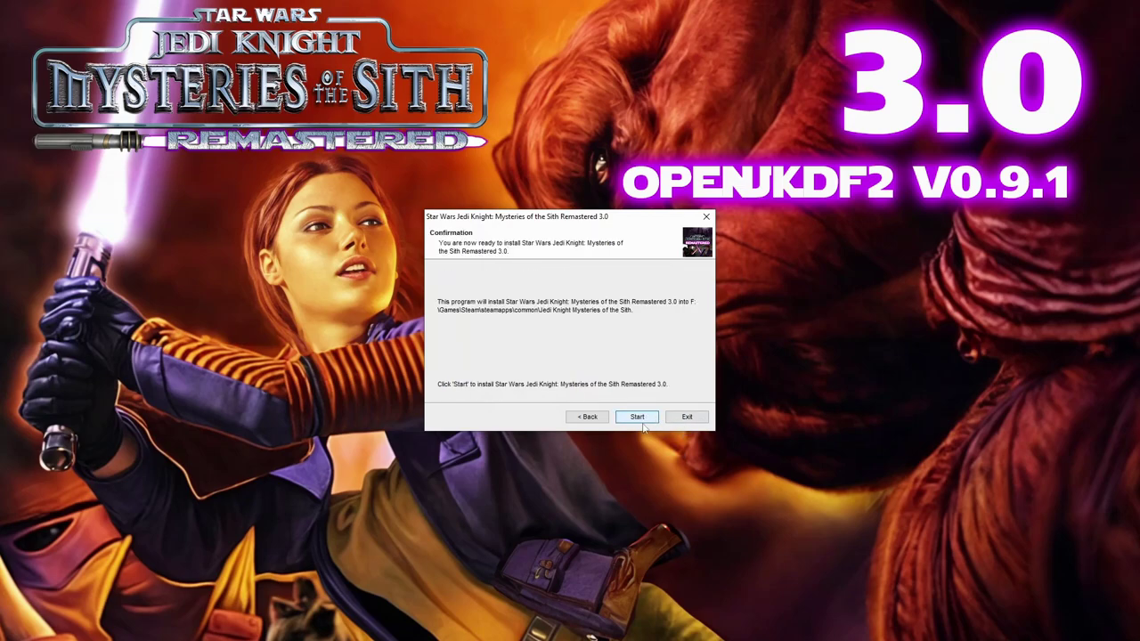
click(638, 419)
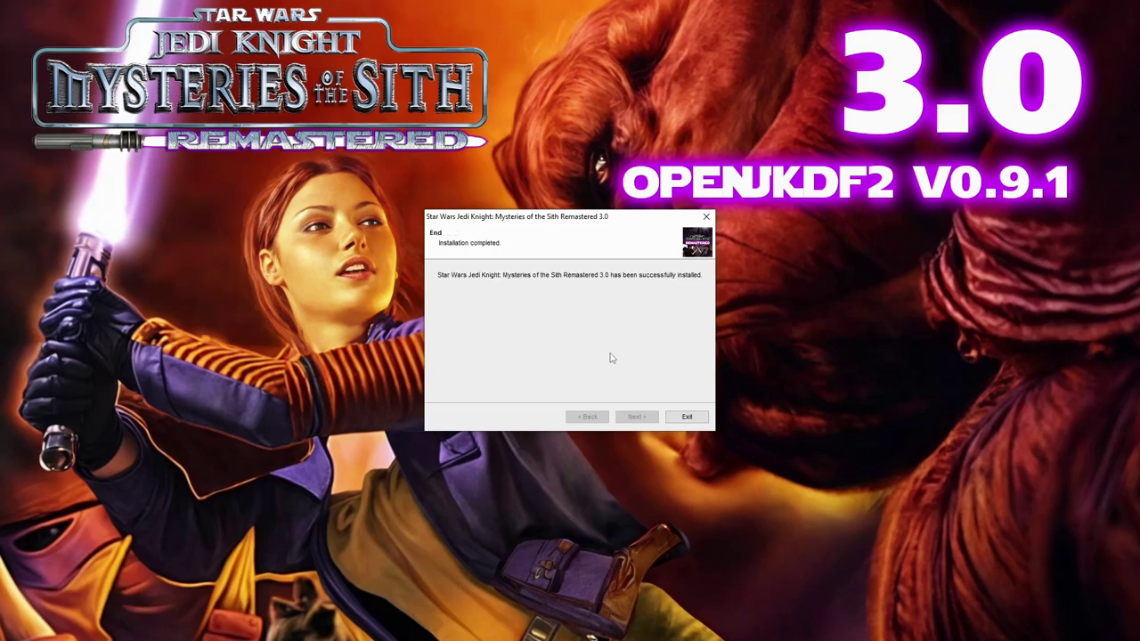
click(635, 416)
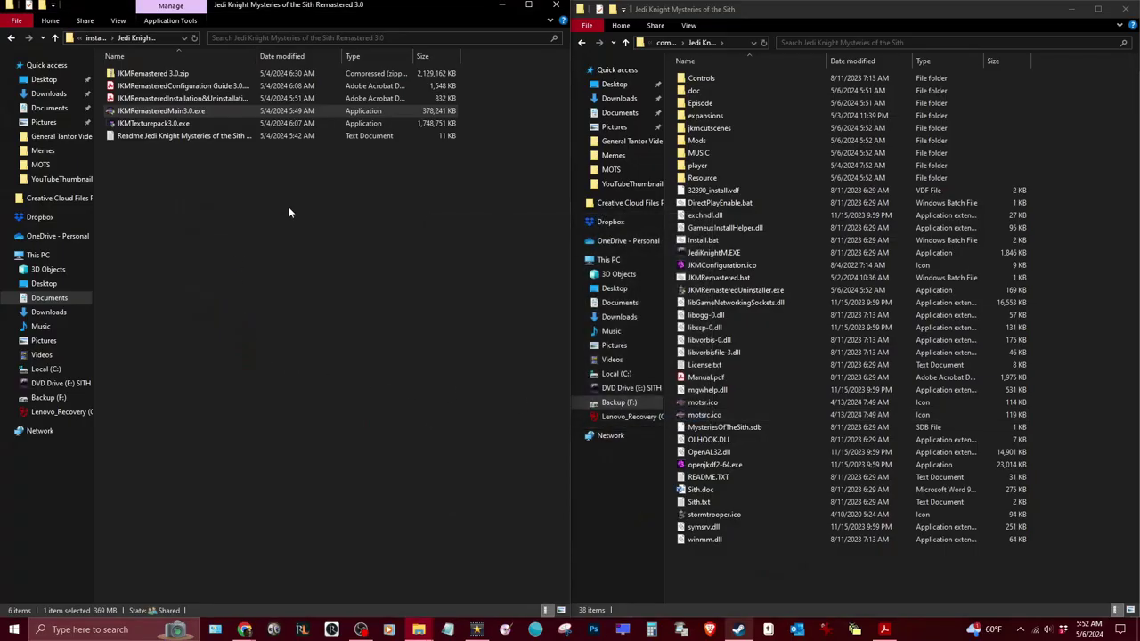
Launch the JKMTexturepack3.0.exe installer, continue past its welcome page, and accept the license agreement to reach the directory page.
double_click(160, 123)
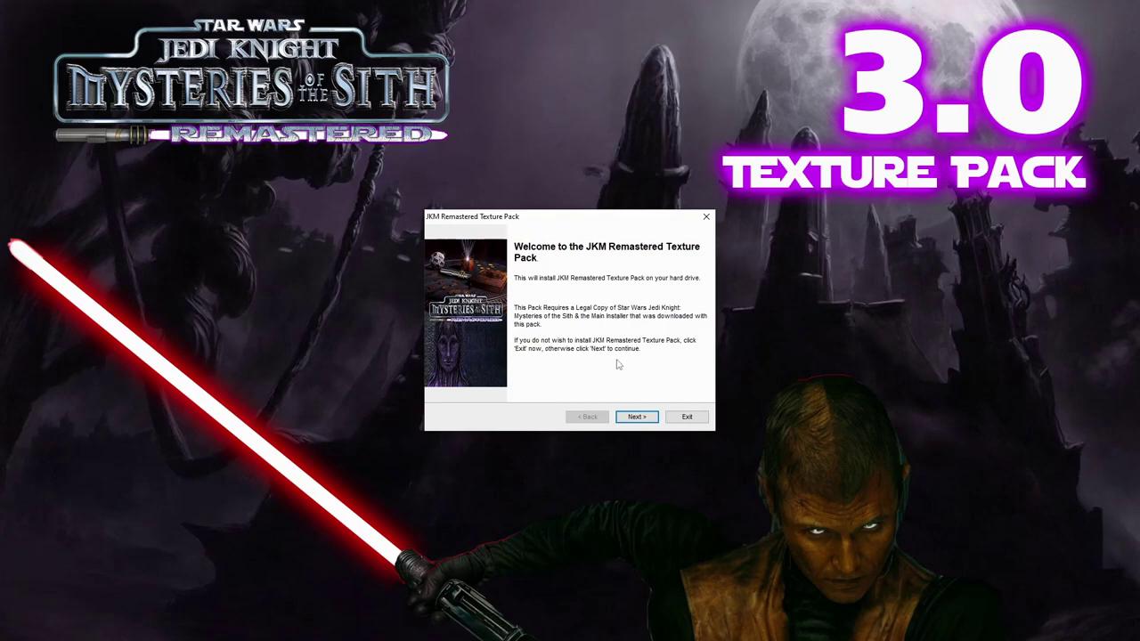
click(634, 416)
click(637, 417)
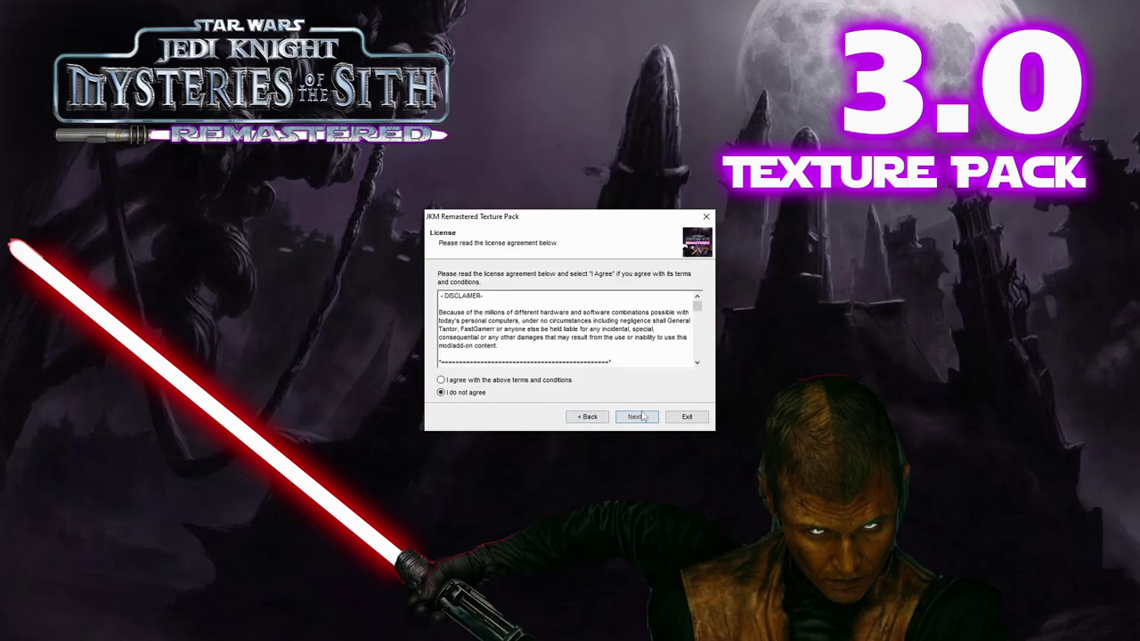
click(626, 416)
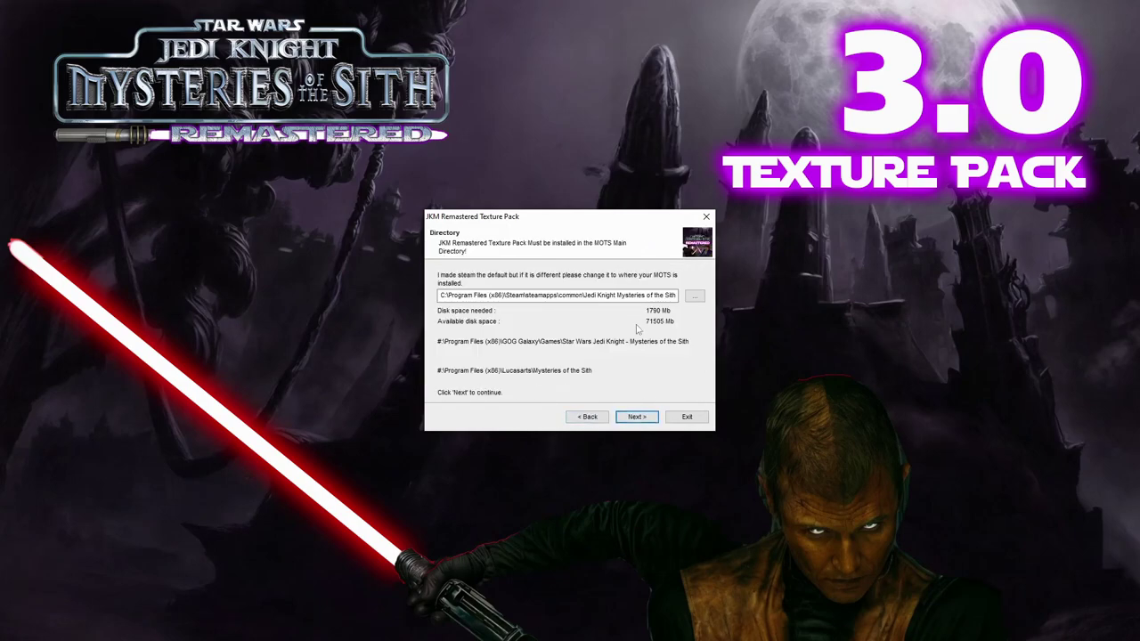
Browse for a different texture pack directory and expand the Backup (F:) drive under This PC.
click(690, 300)
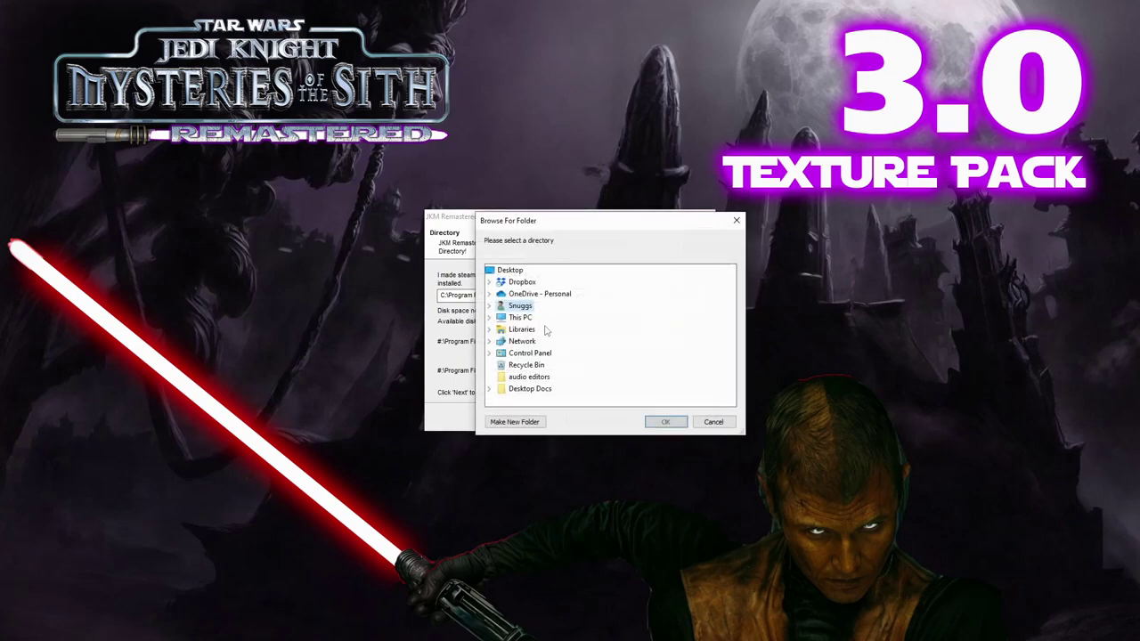
double_click(504, 319)
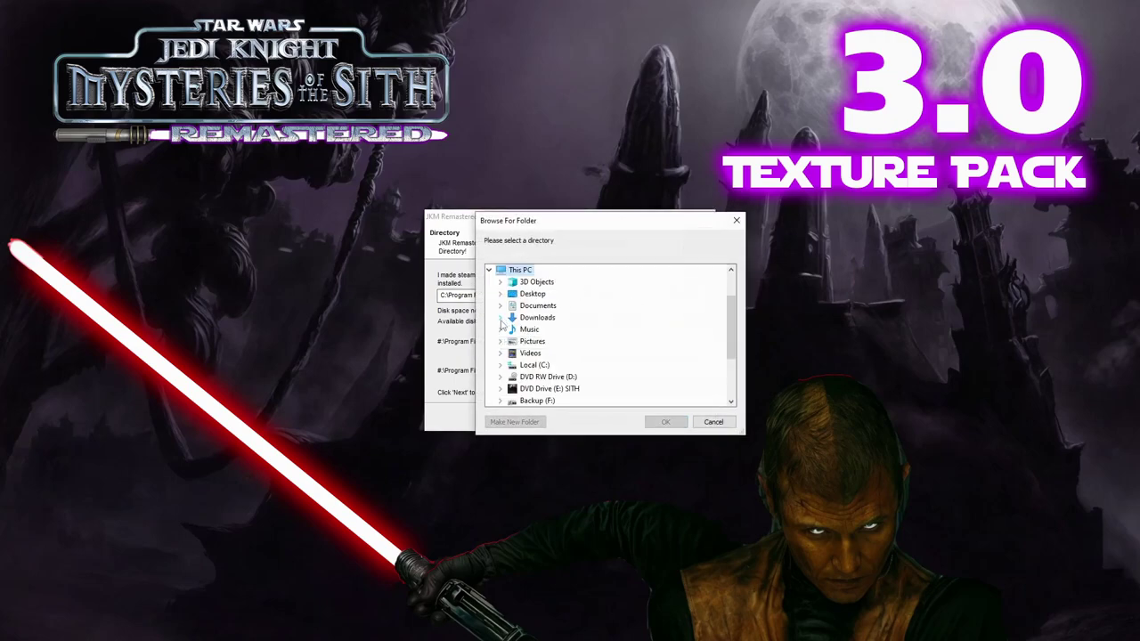
scroll(525, 325, down, 3)
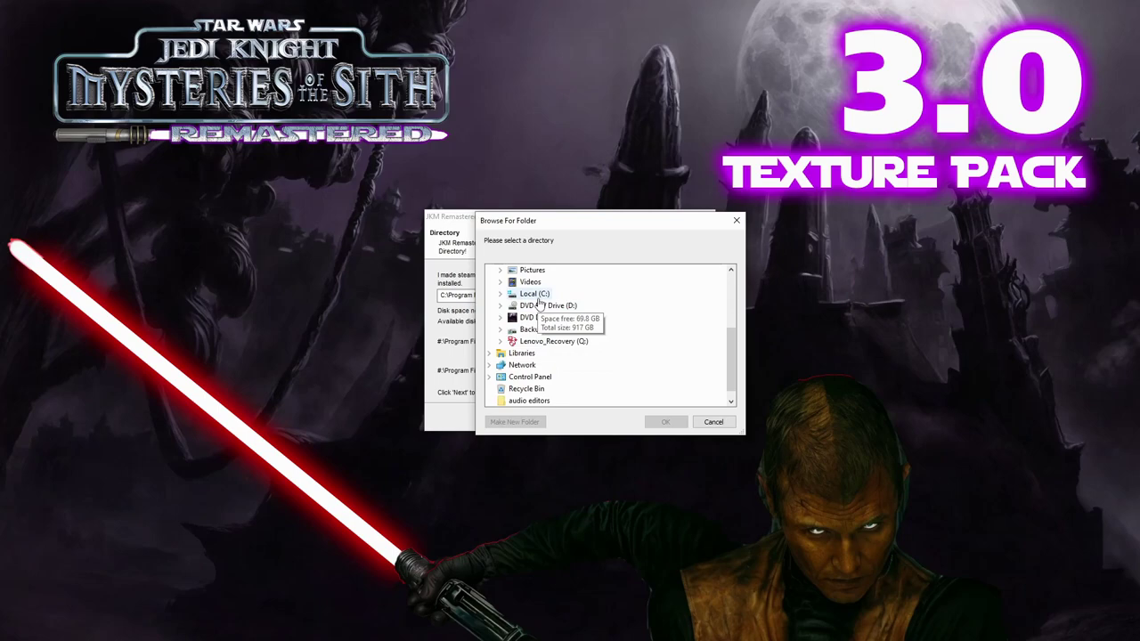
click(502, 331)
scroll(519, 338, down, 1)
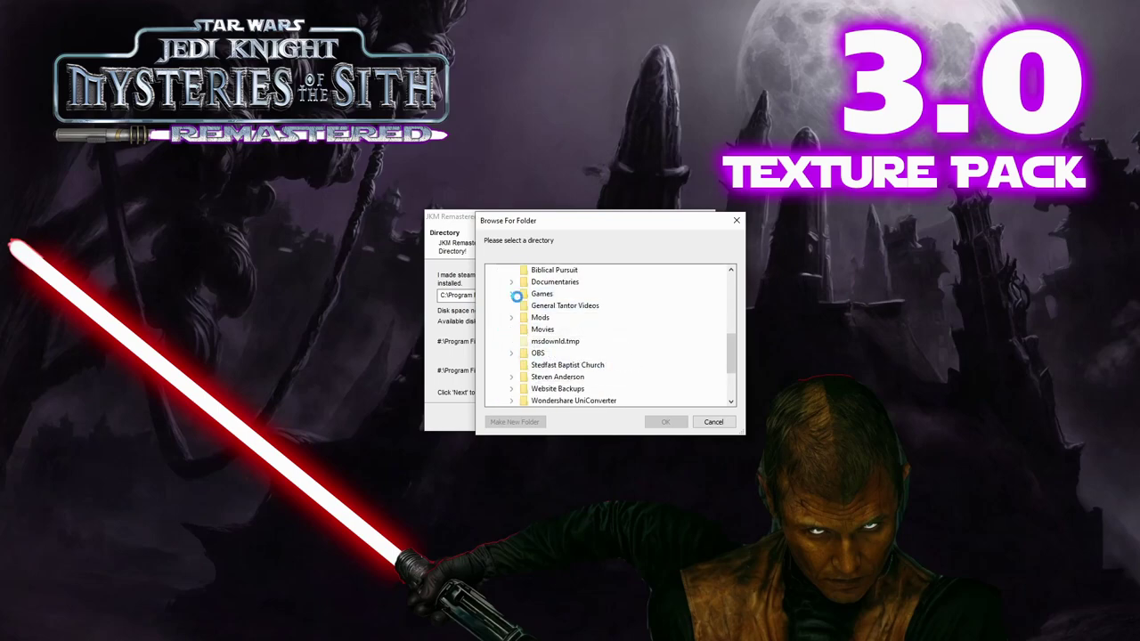
Set the texture pack's installation directory to F:\Games\Steam\steamapps\common\Jedi Knight Mysteries of the Sith.
double_click(521, 293)
double_click(528, 330)
scroll(564, 339, down, 2)
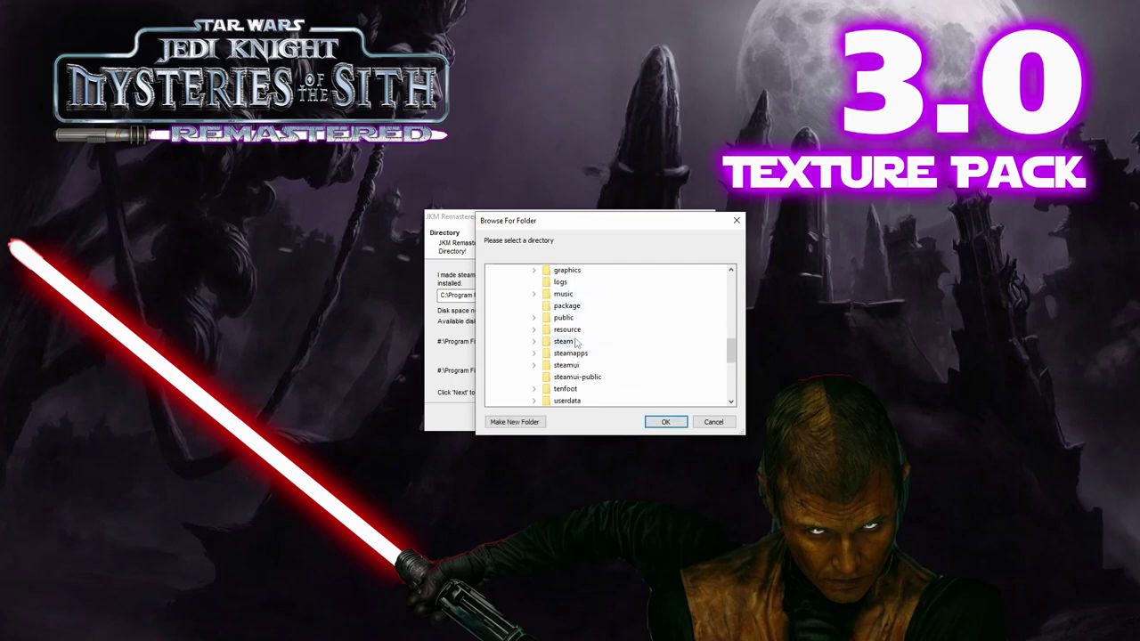
double_click(573, 319)
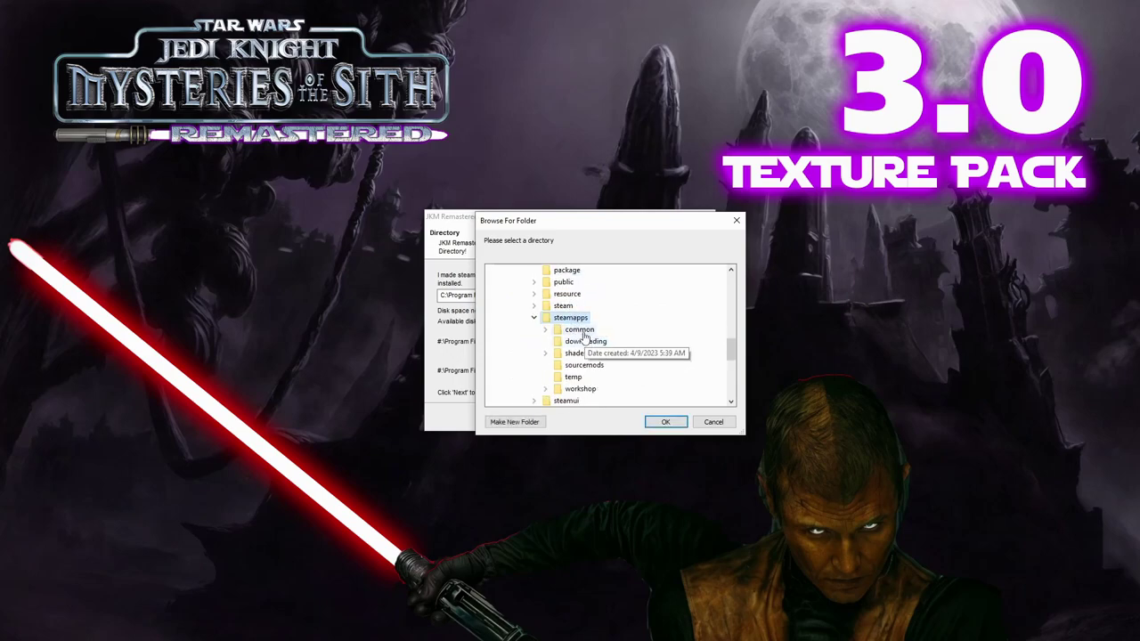
double_click(579, 329)
scroll(646, 348, down, 3)
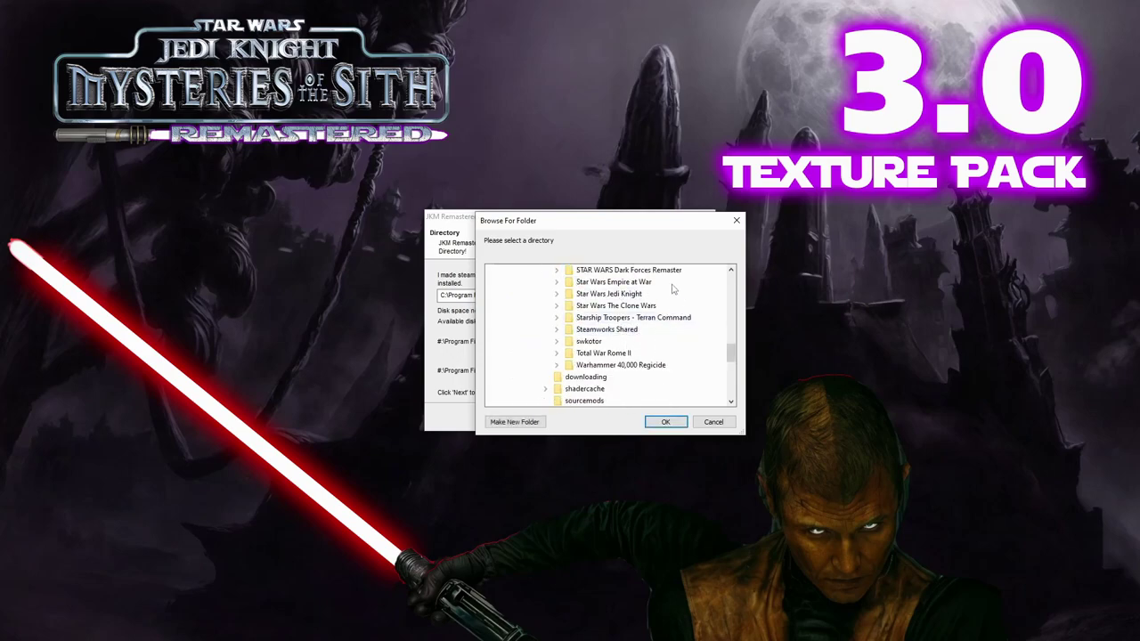
scroll(677, 336, up, 1)
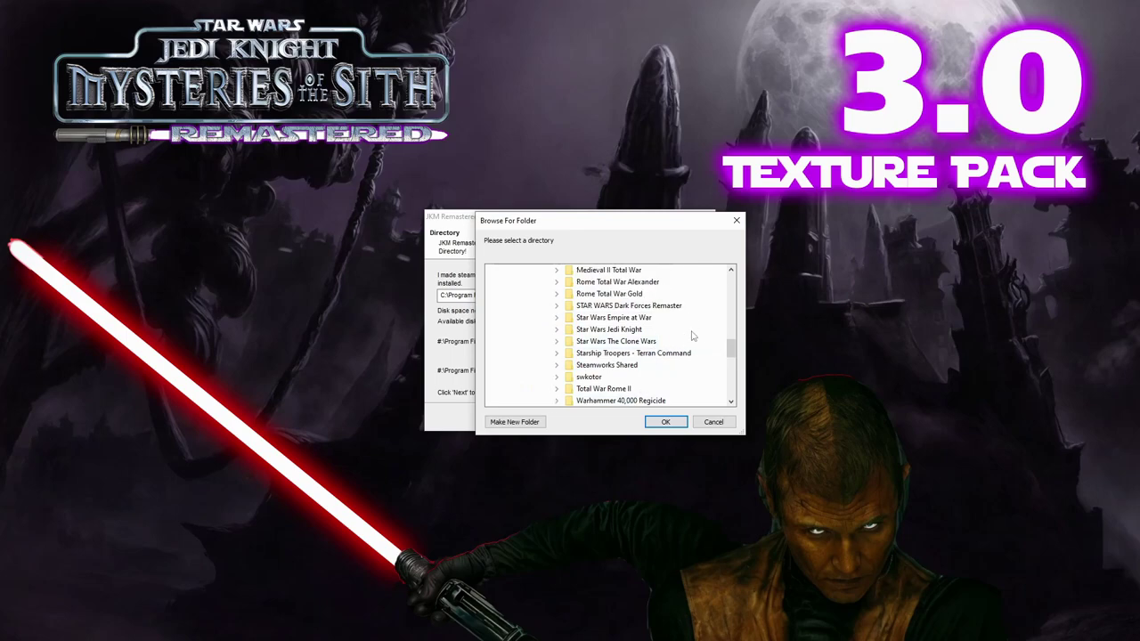
scroll(691, 322, up, 2)
double_click(659, 294)
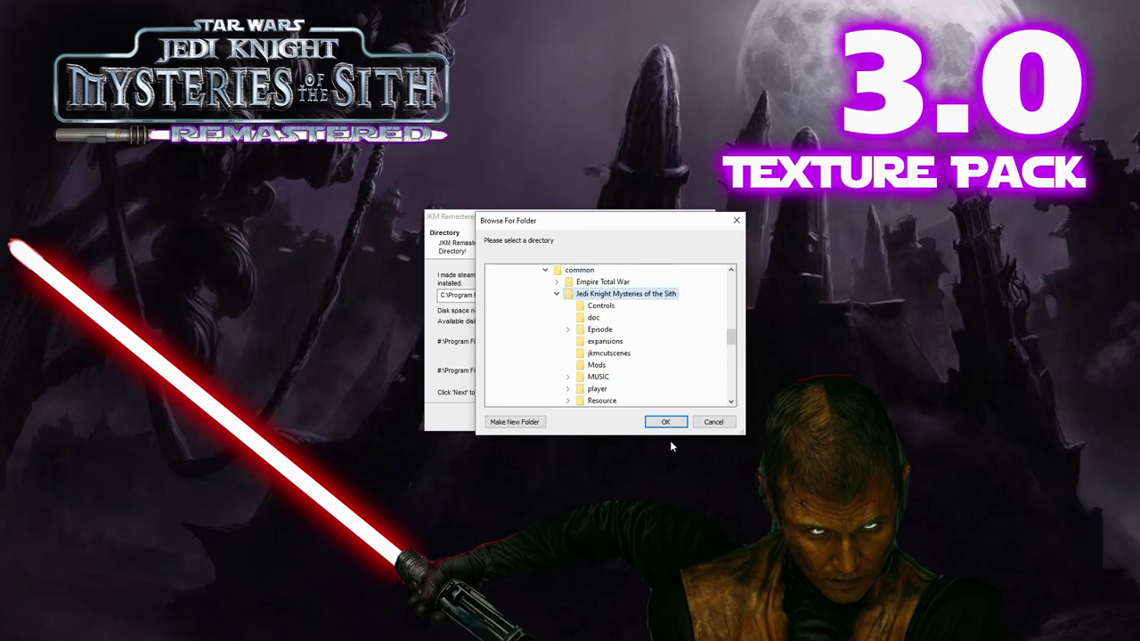
click(665, 421)
Install the JKM Remastered Texture Pack into the chosen directory and exit the installer.
click(634, 419)
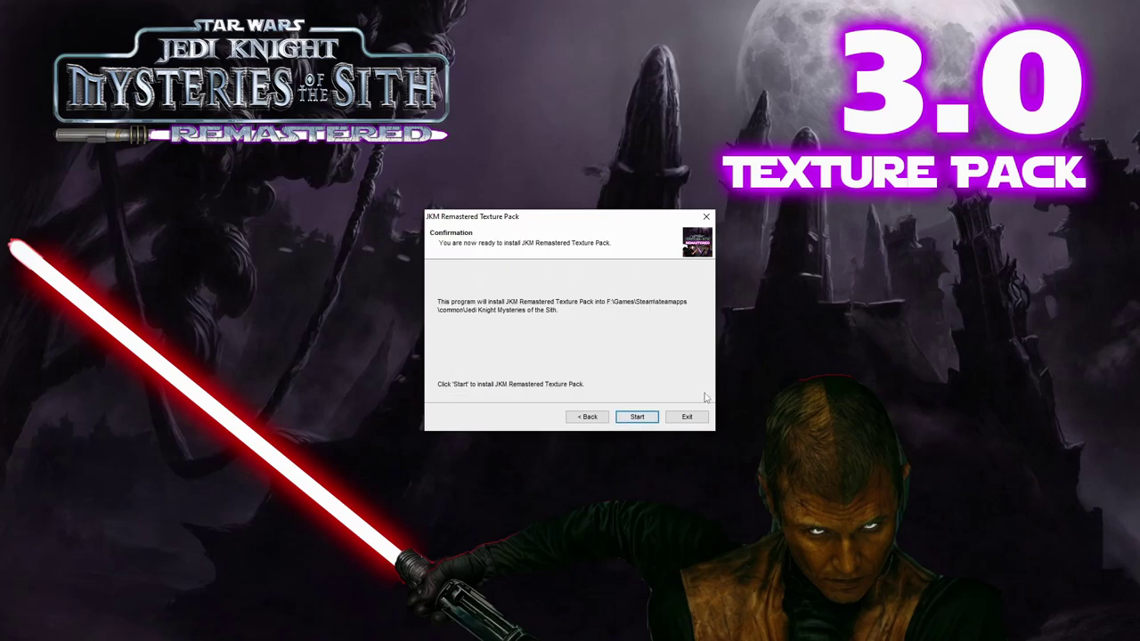
click(636, 417)
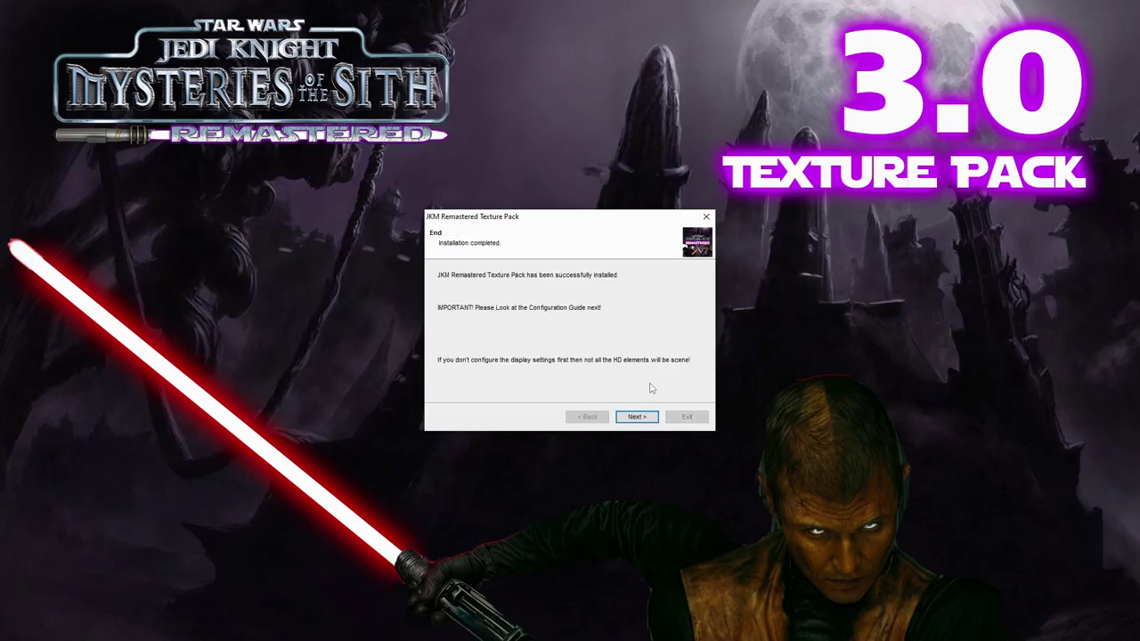
click(636, 417)
click(689, 418)
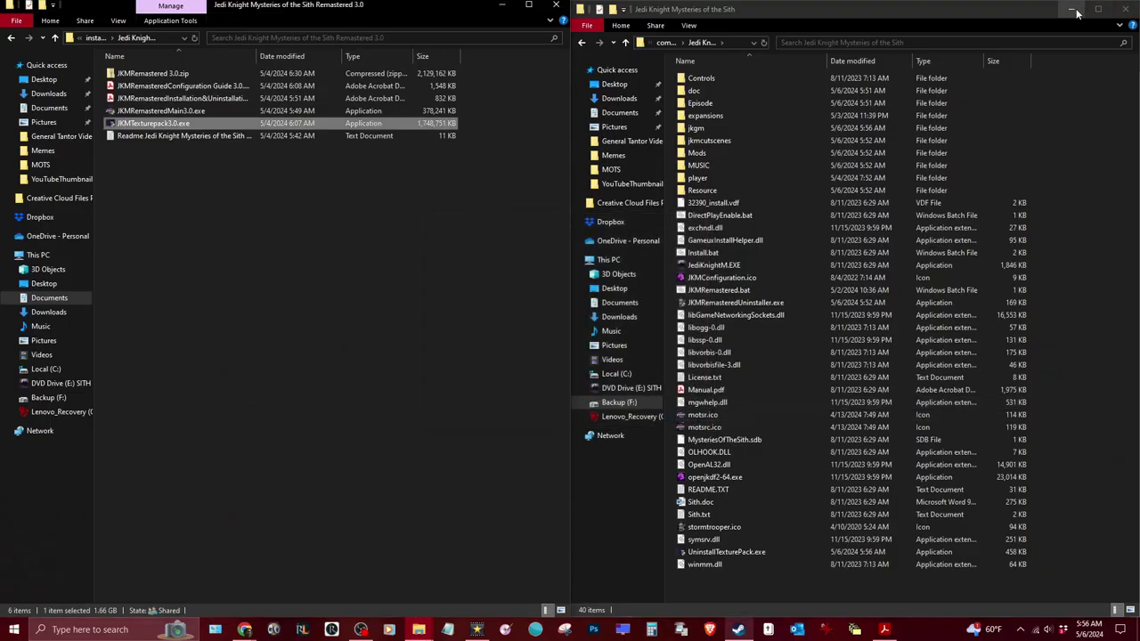
Minimize the open windows and move the Star Wars Jedi Knight Mysteries of the Sith Remastered shortcut away from the other desktop icons.
click(504, 7)
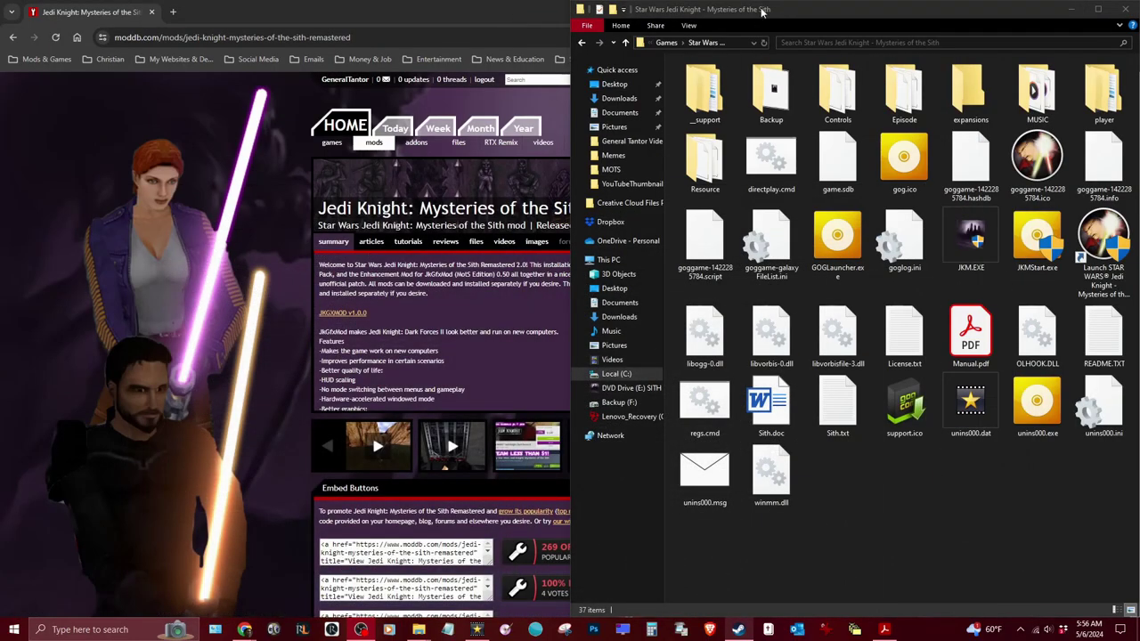
click(1072, 9)
click(1078, 14)
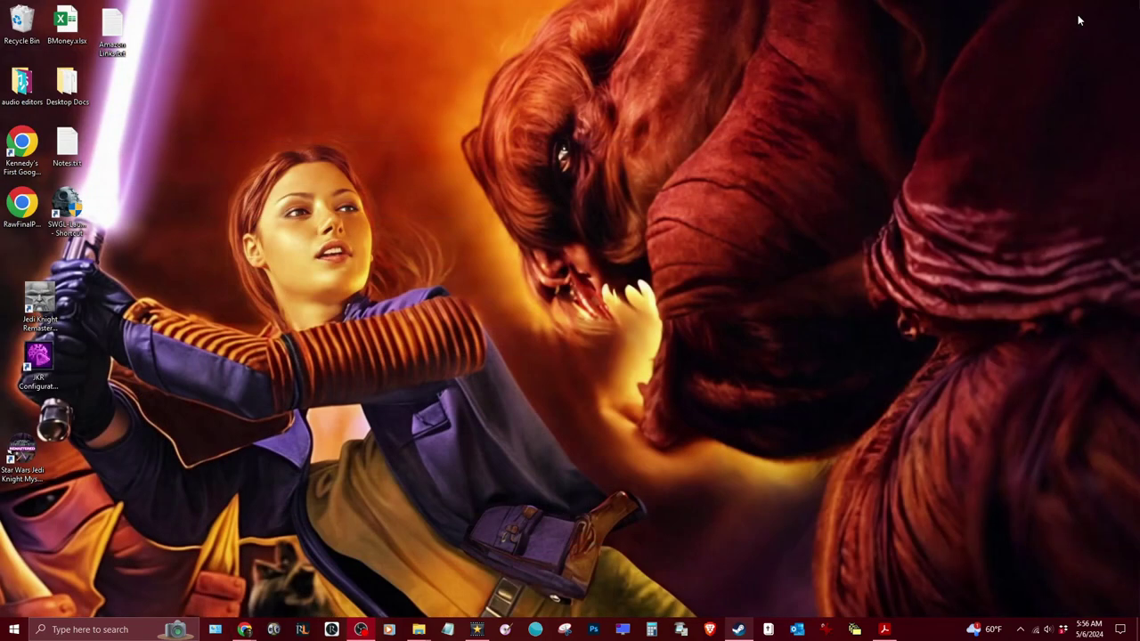
drag(22, 450, 424, 136)
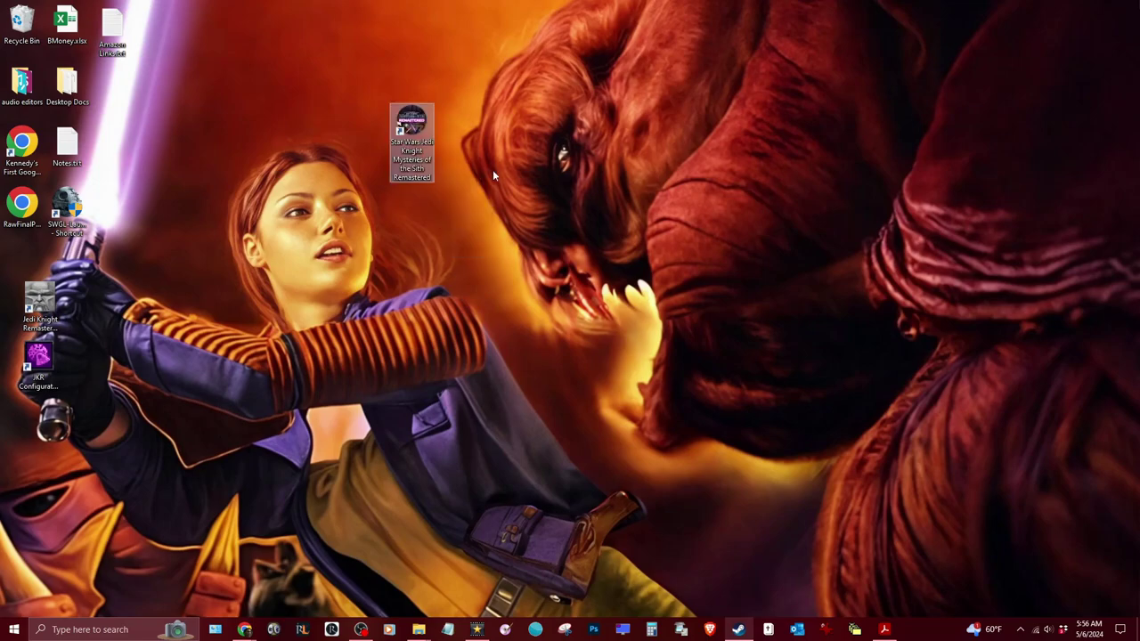
Look through the installed programs for the Star Wars Jedi Knight Mysteries of the Sith folder and expand it to examine its shortcut.
click(53, 630)
click(14, 629)
click(14, 629)
click(14, 630)
drag(186, 269, 163, 615)
scroll(132, 450, up, 5)
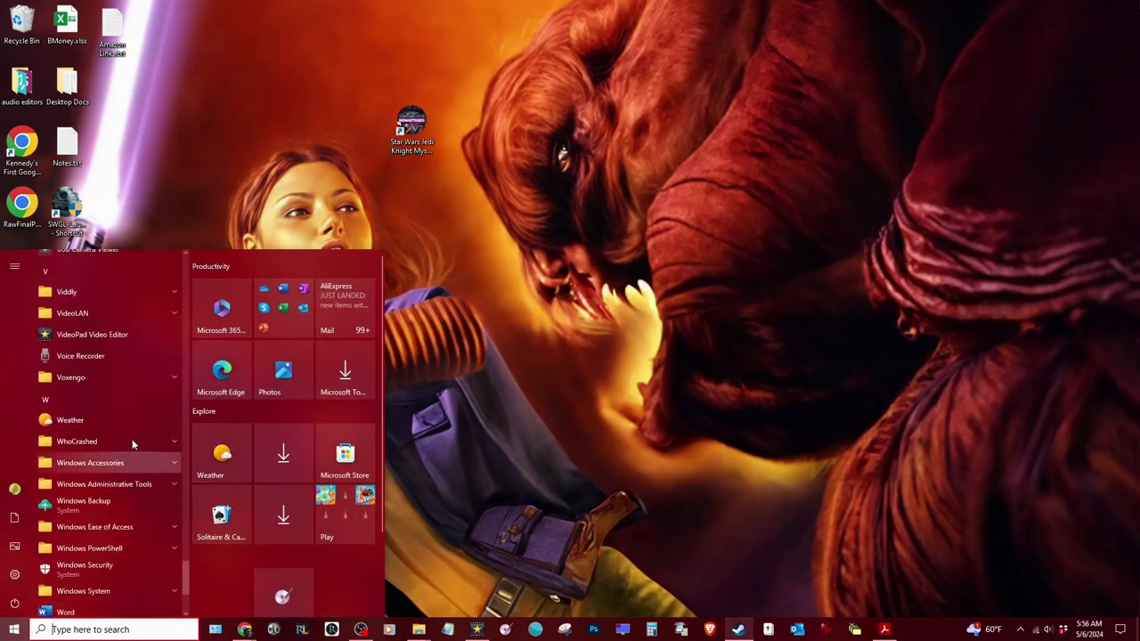
scroll(130, 438, up, 3)
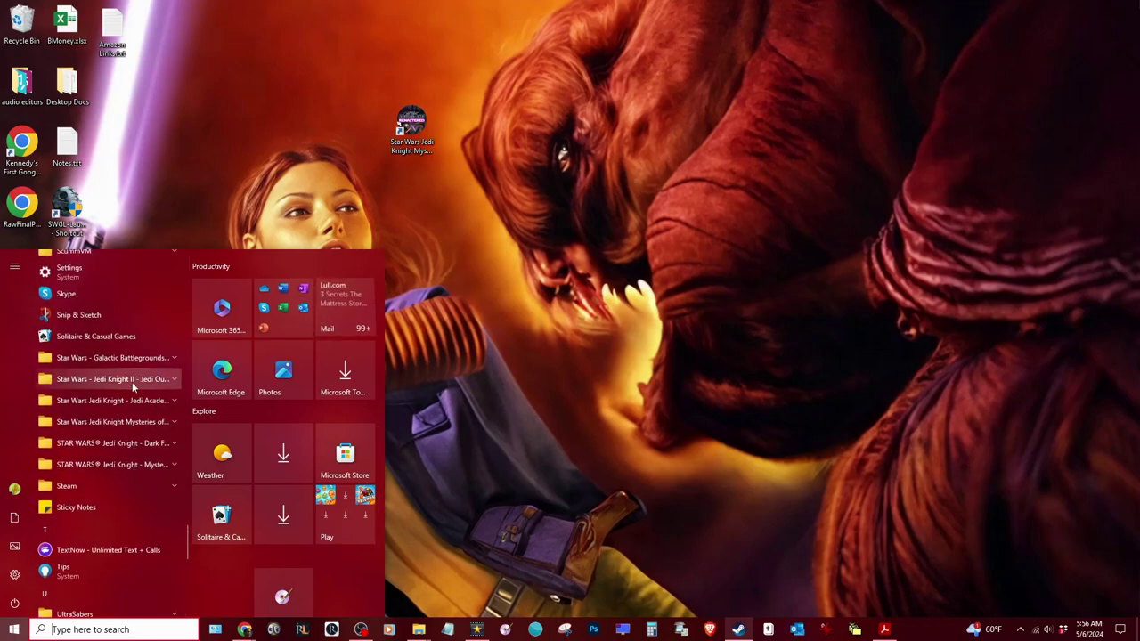
click(118, 422)
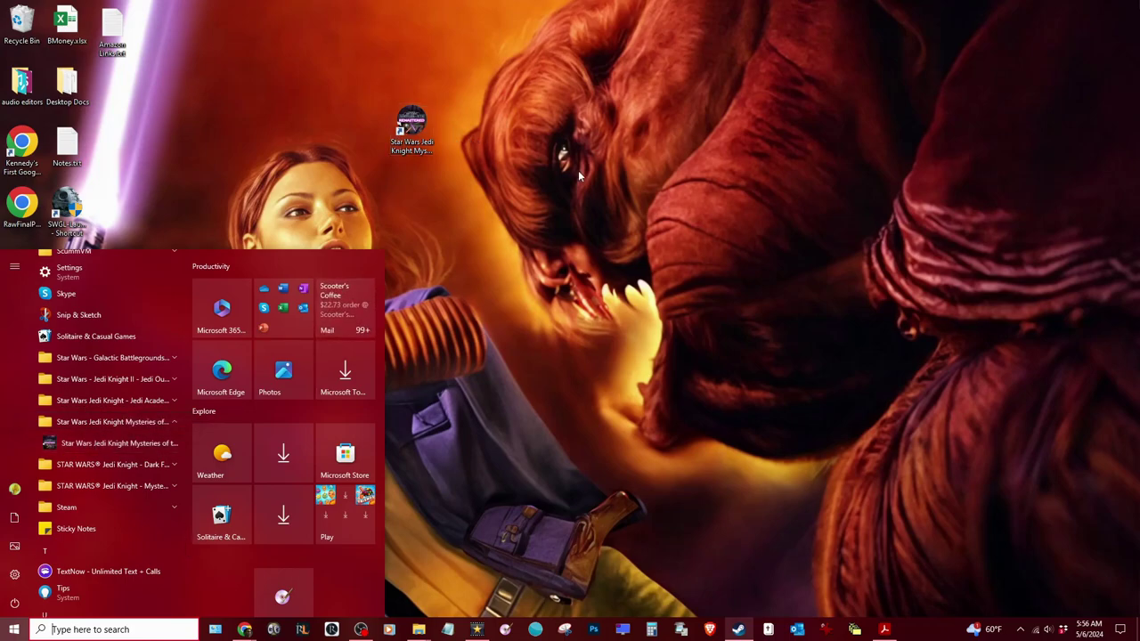
Launch Mysteries of the Sith Remastered from its desktop shortcut and proceed through the player selection to the main menu.
click(406, 133)
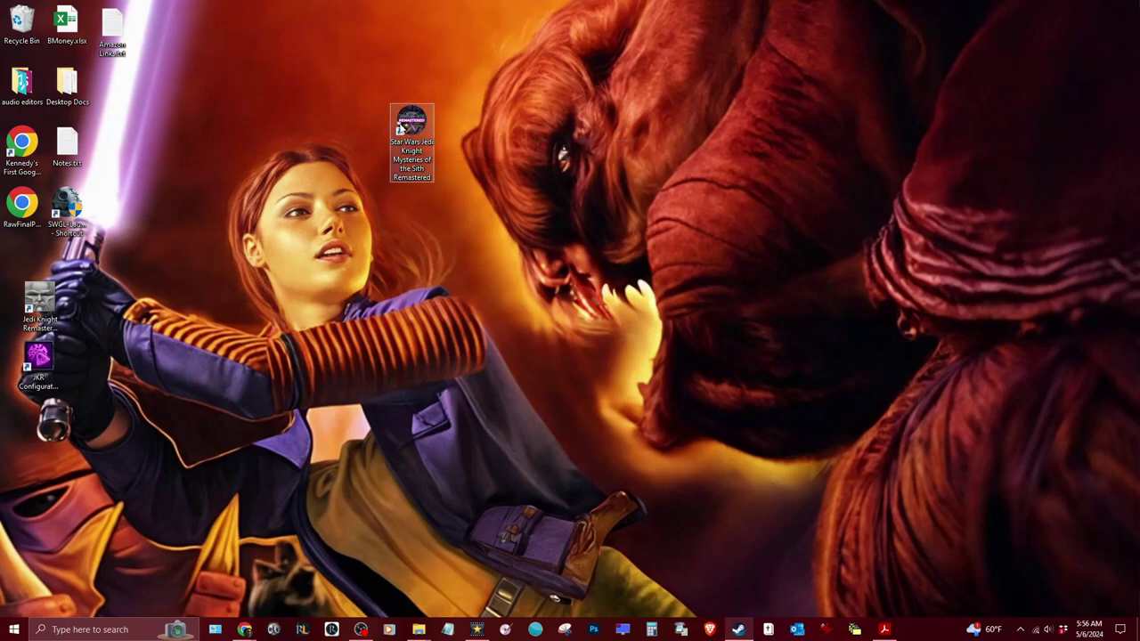
double_click(407, 126)
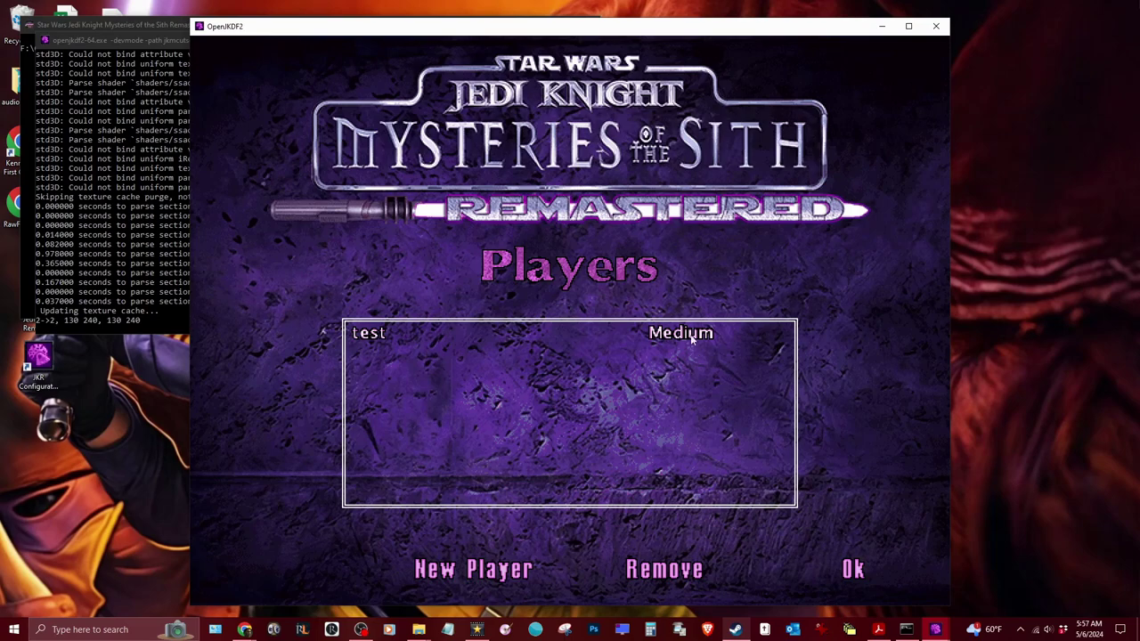
click(853, 570)
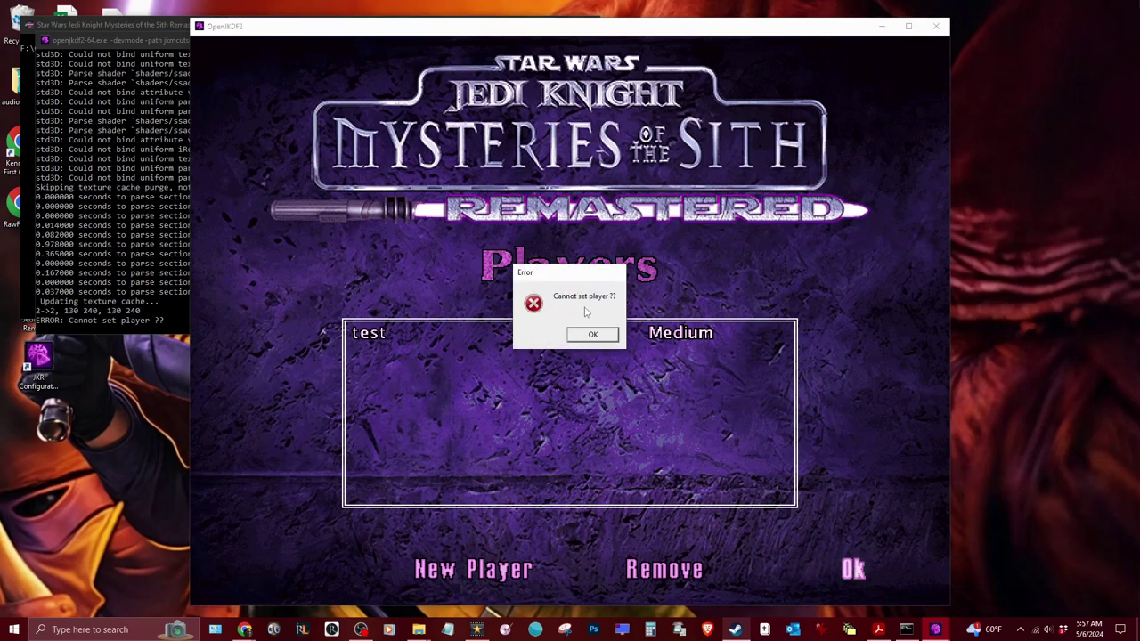
click(592, 336)
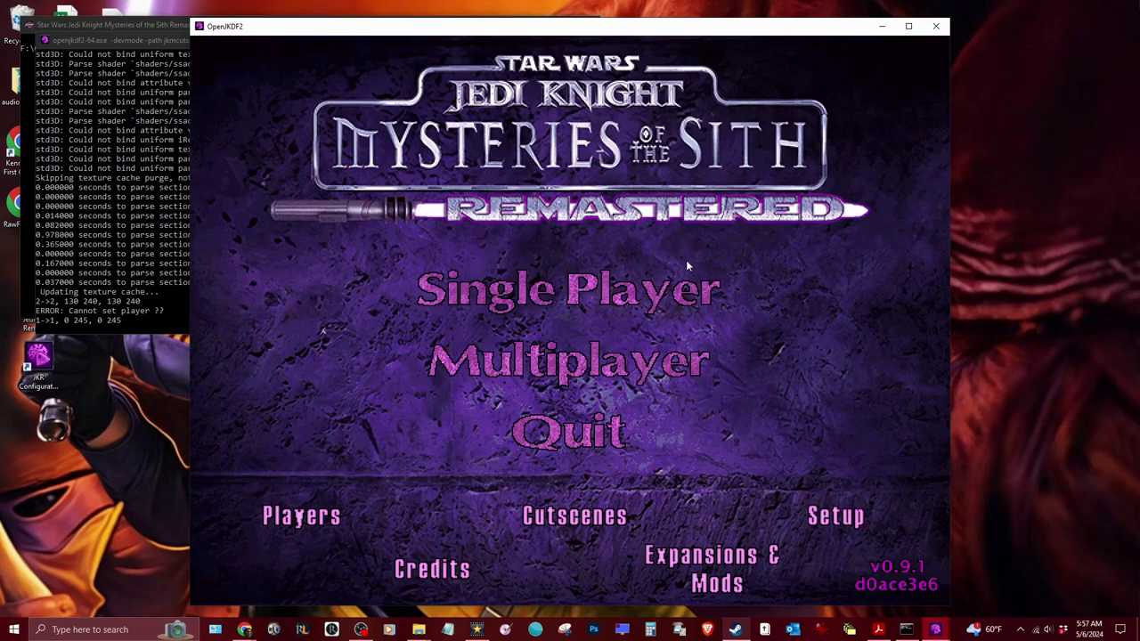
Open the game's display setup and enable Fullscreen, HiDPI and Texture Filtering.
click(846, 527)
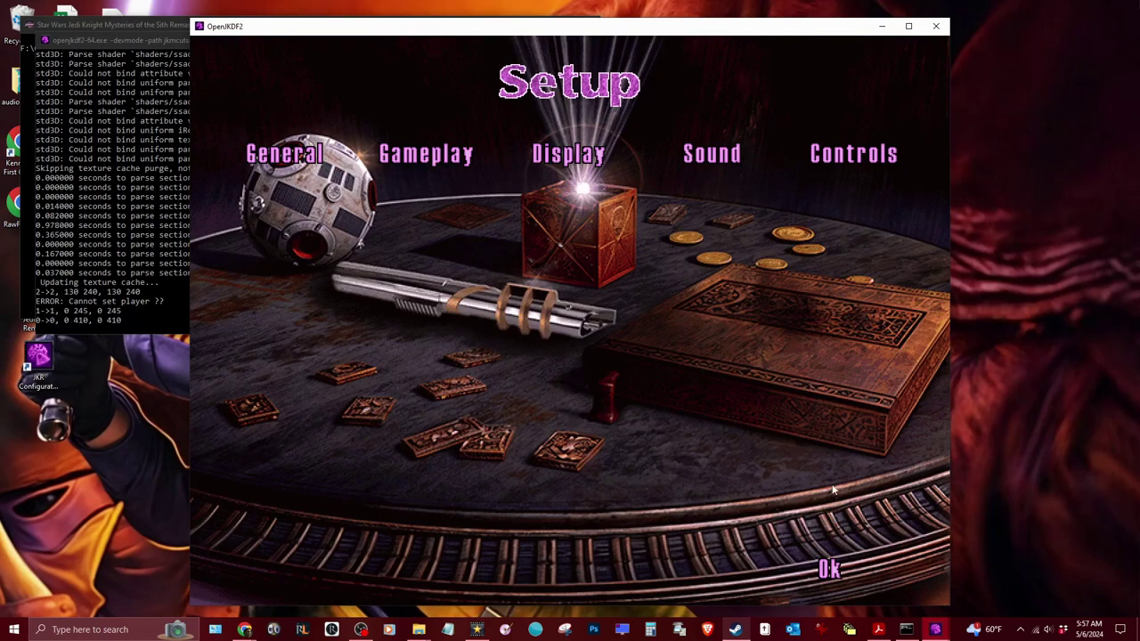
click(567, 168)
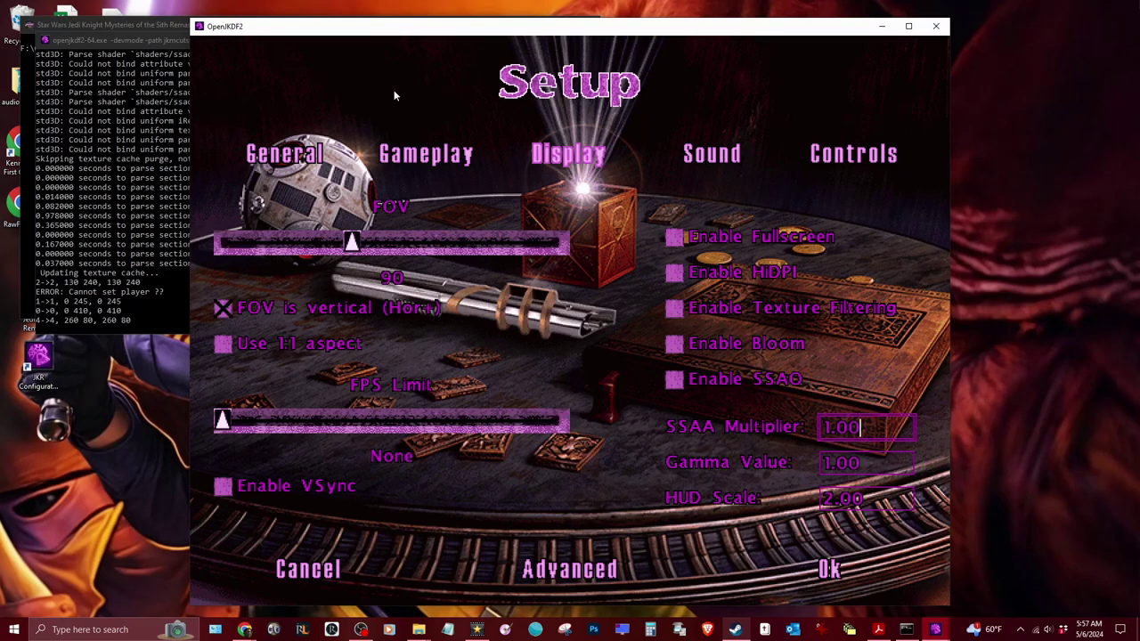
mouse_move(436, 25)
mouse_down()
mouse_move(288, 76)
mouse_move(434, 33)
mouse_up()
click(669, 244)
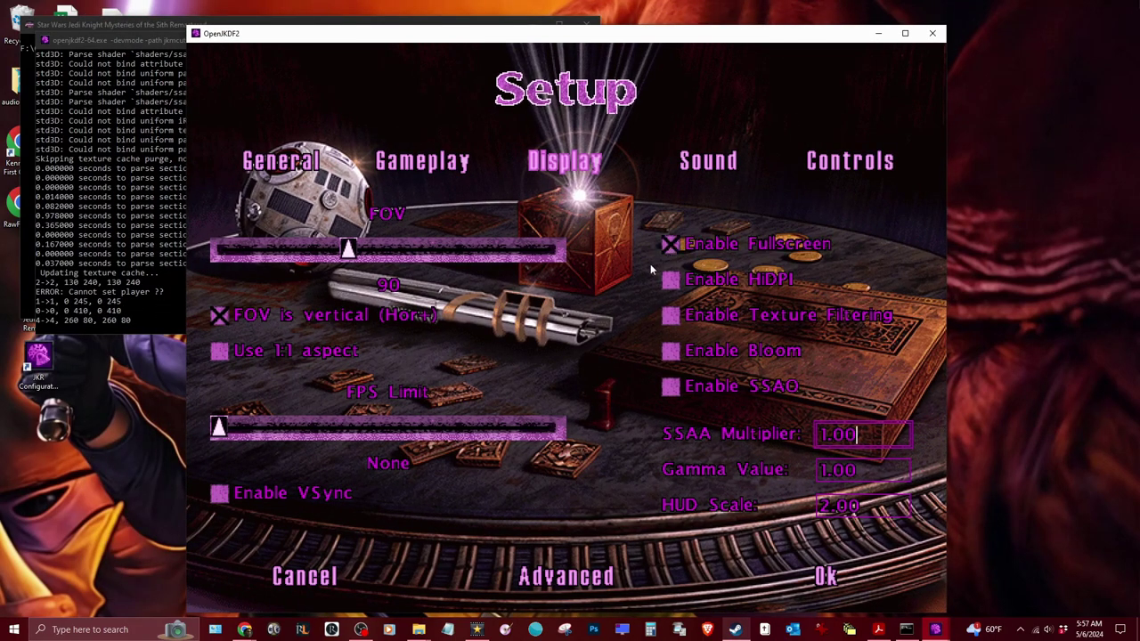
click(671, 281)
click(671, 316)
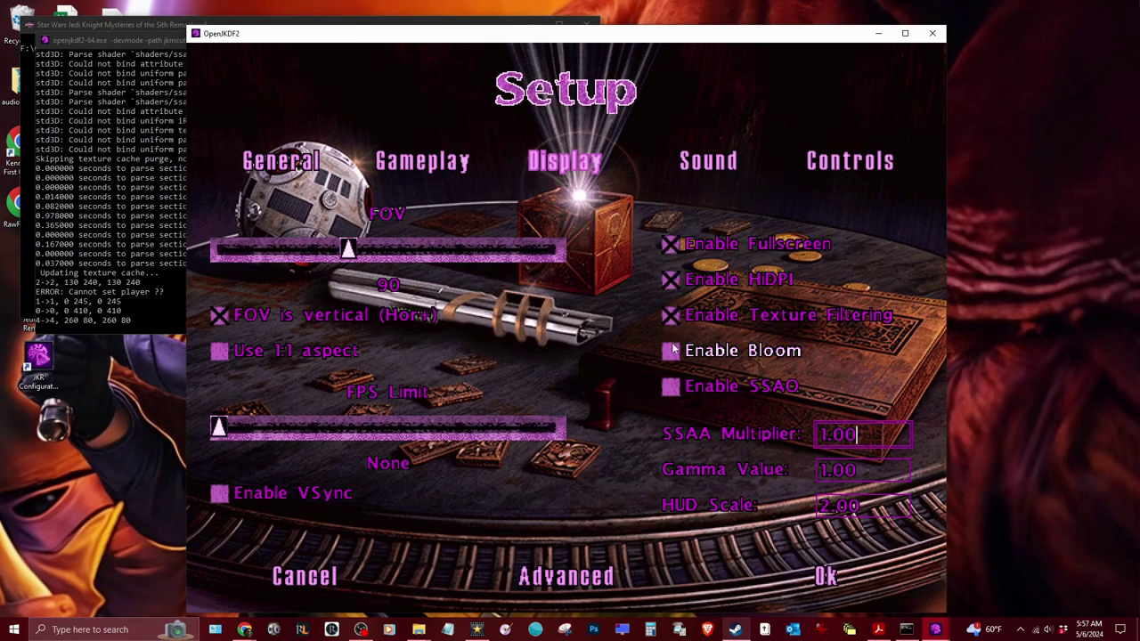
Enable Bloom and SSAO in the display settings.
click(671, 352)
click(671, 388)
click(670, 351)
click(671, 351)
click(672, 354)
click(672, 355)
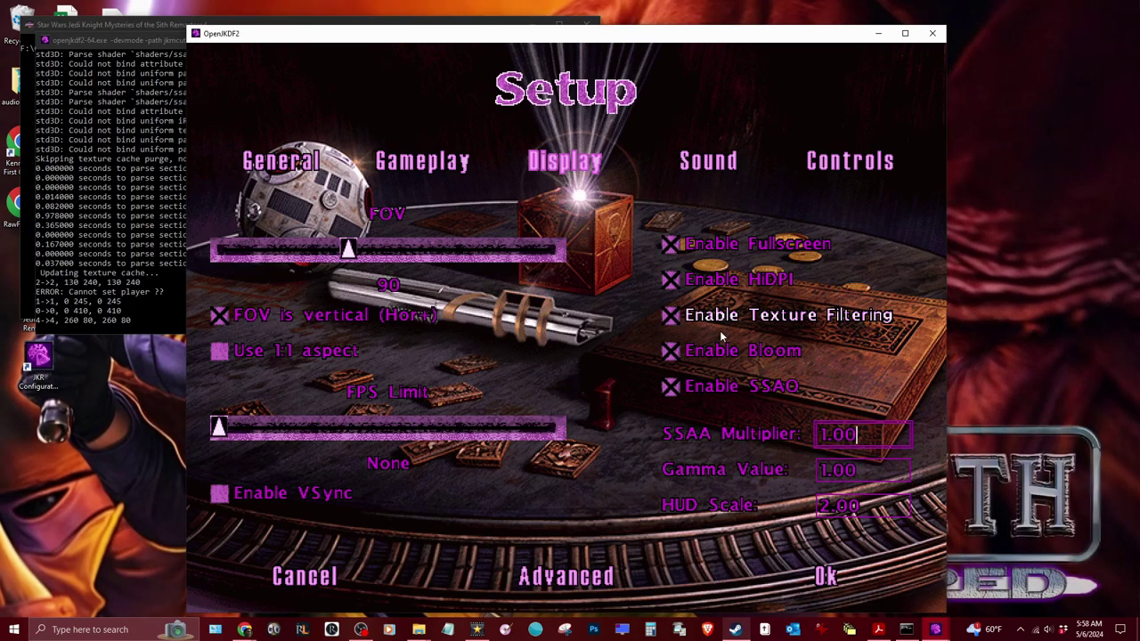
Try a field of view of 100, and set it back to 90.
drag(345, 252, 374, 250)
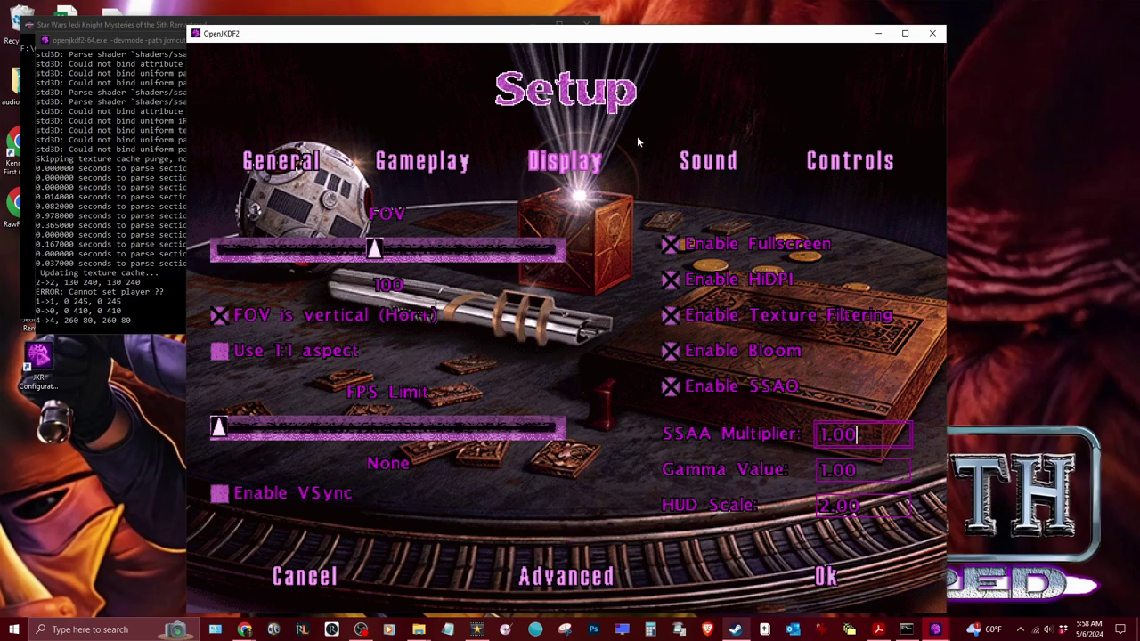
drag(373, 249, 343, 269)
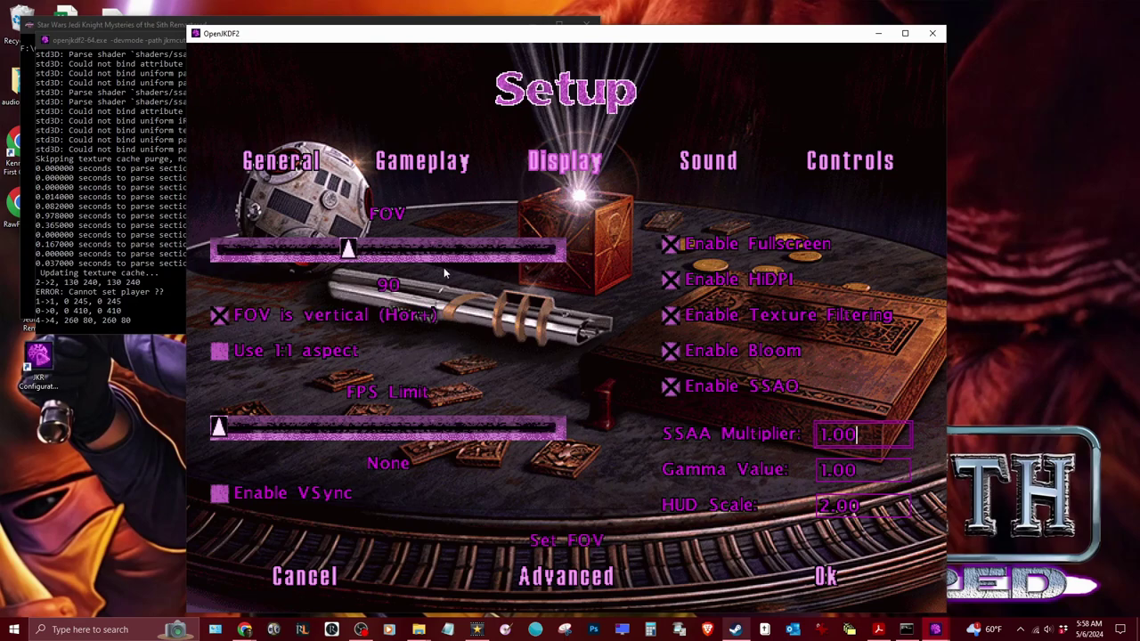
Apply the display settings, and turn on Disable cutscenes in the general settings, keeping full subtitles enabled.
click(827, 577)
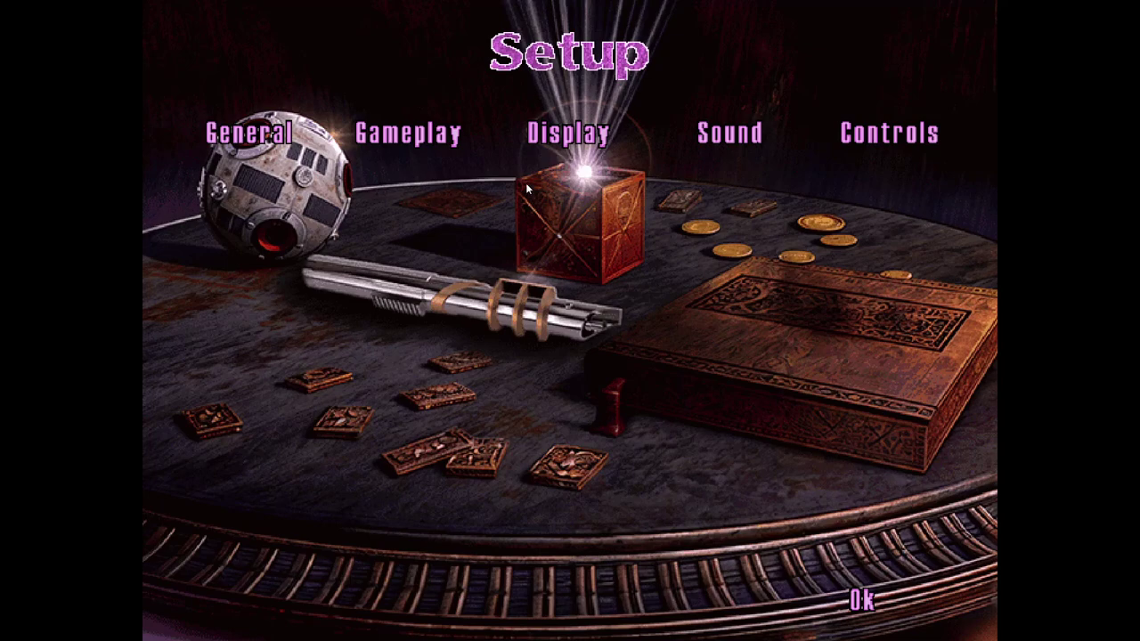
click(260, 142)
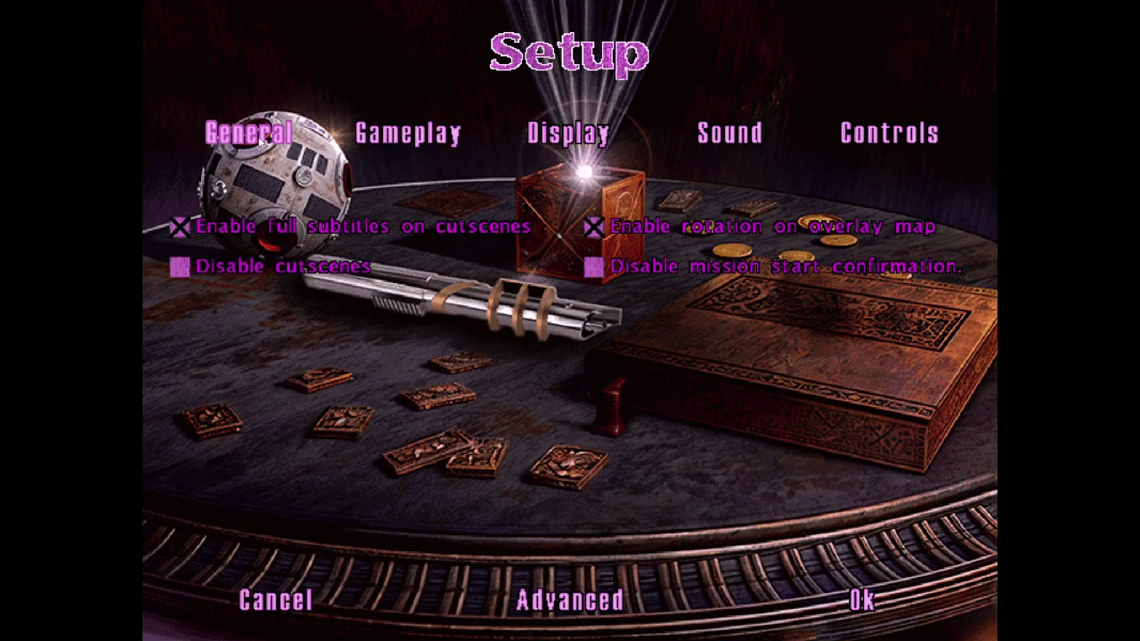
click(179, 269)
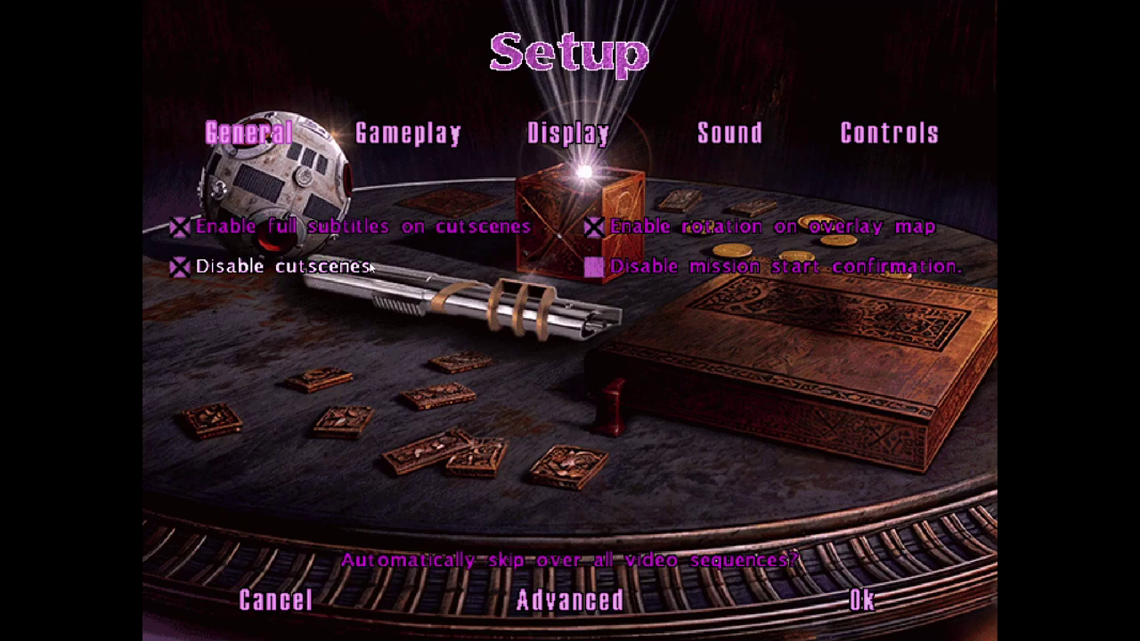
click(184, 227)
click(183, 227)
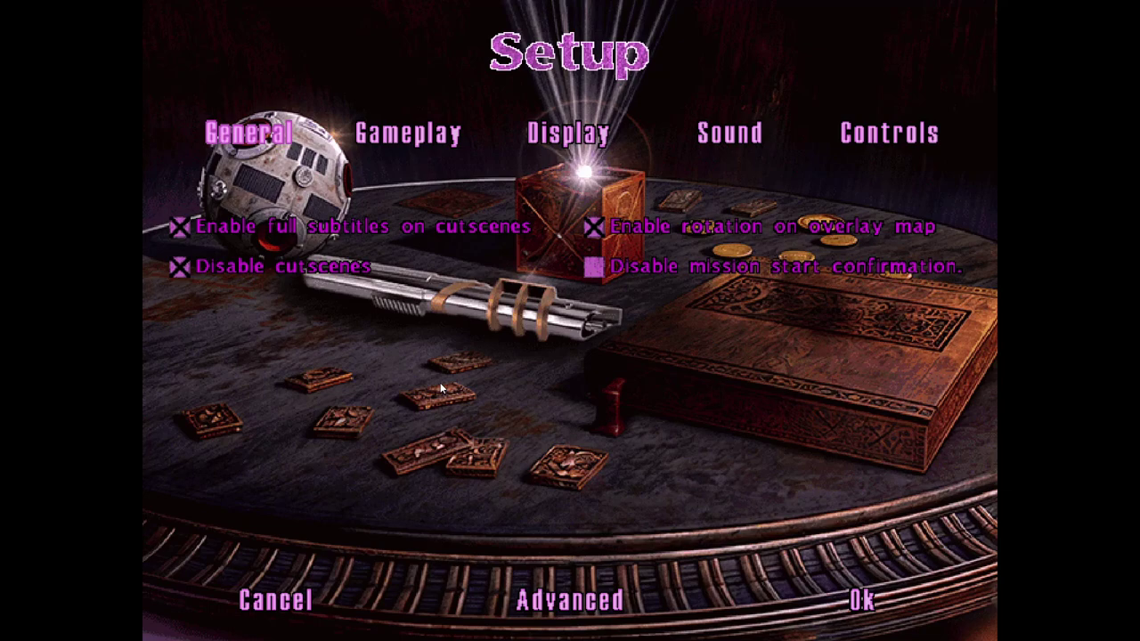
click(862, 601)
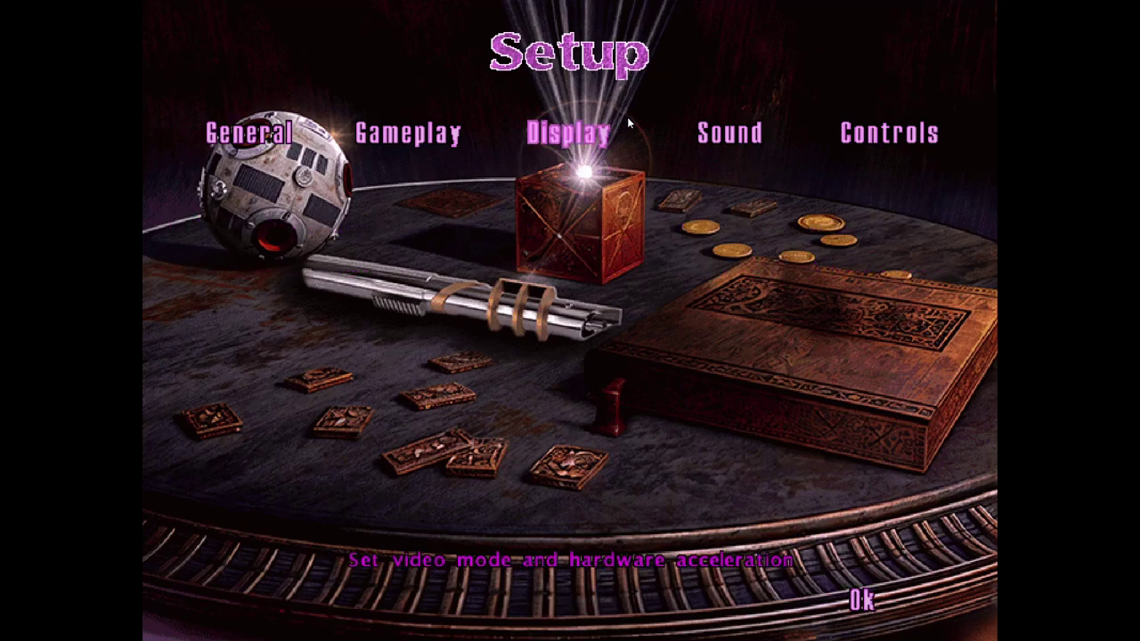
click(882, 605)
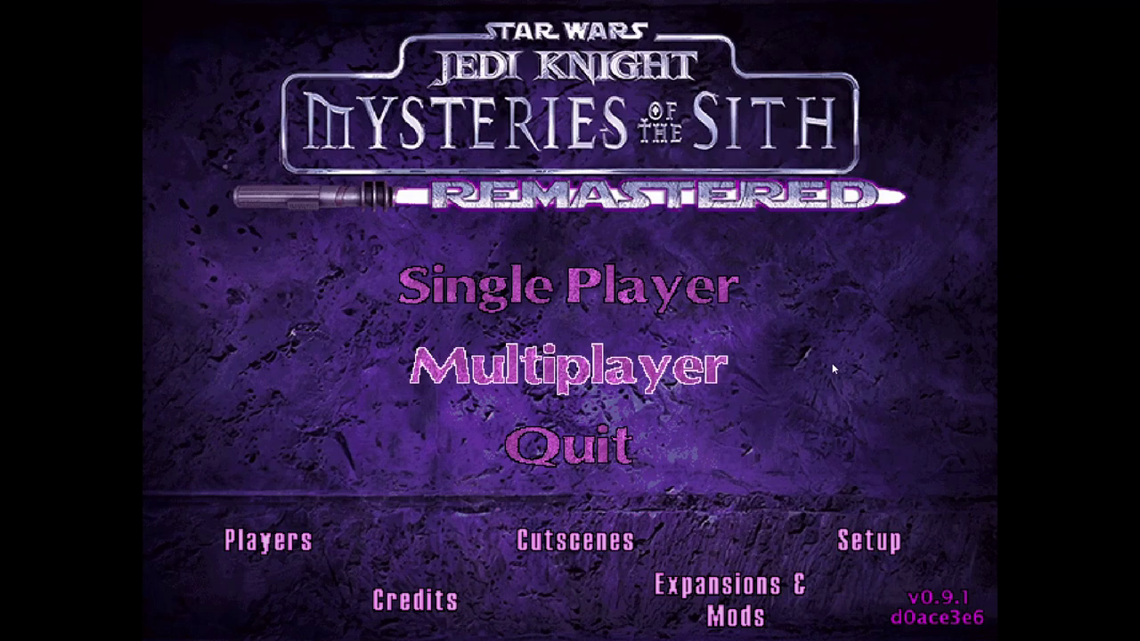
Start a new single-player game and proceed past the opening level into mission 1, New Republic Base on Altyr 5.
click(570, 284)
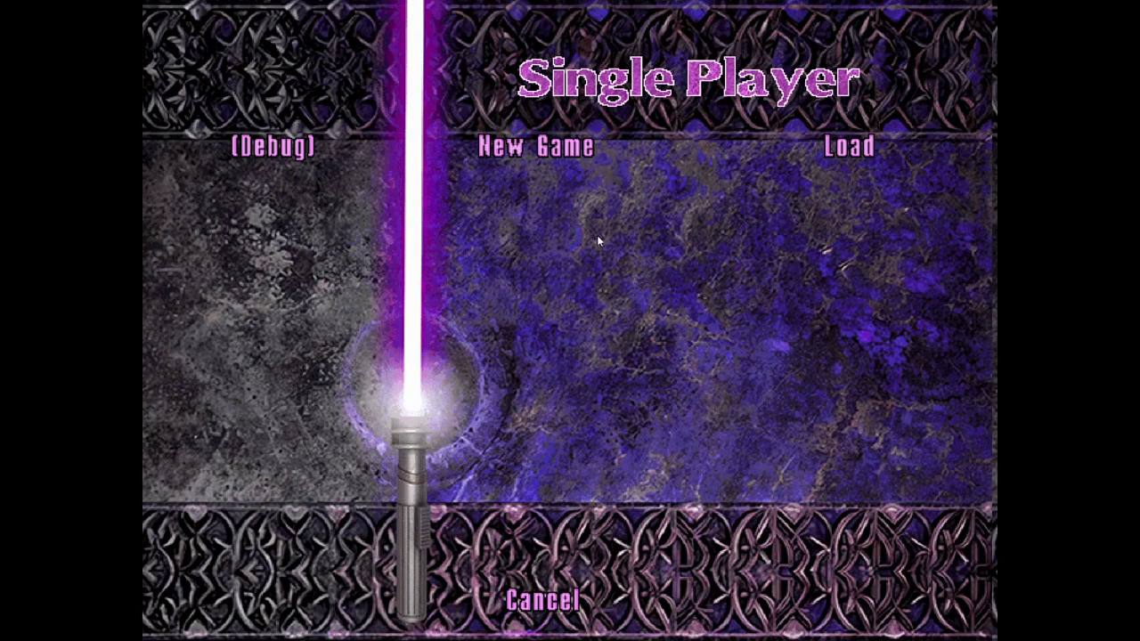
click(570, 147)
click(804, 596)
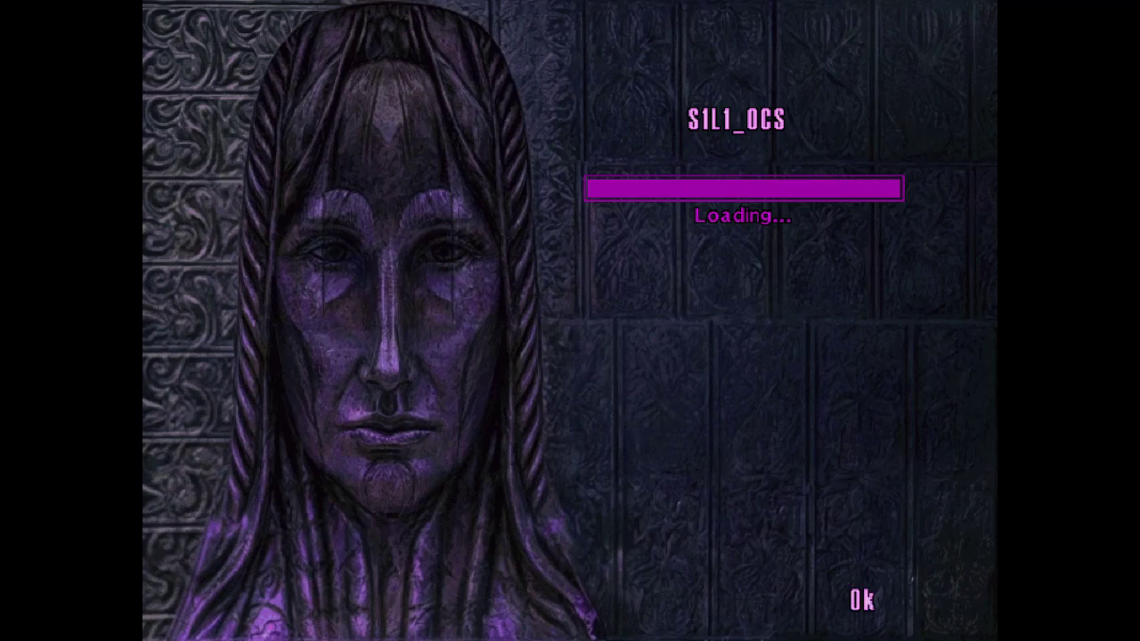
click(862, 600)
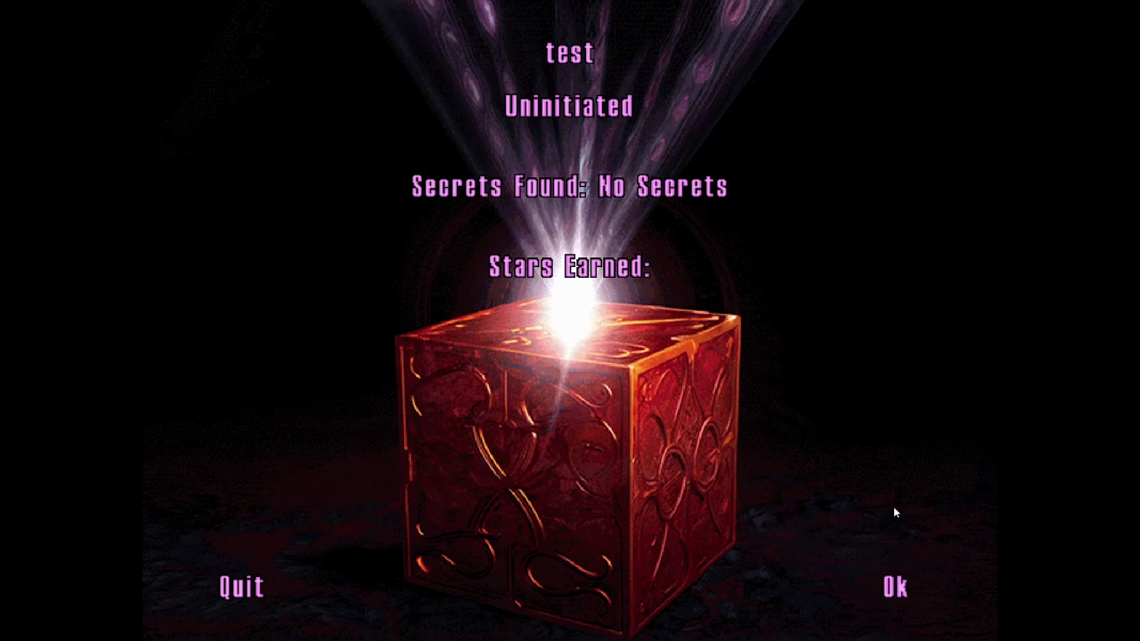
click(897, 586)
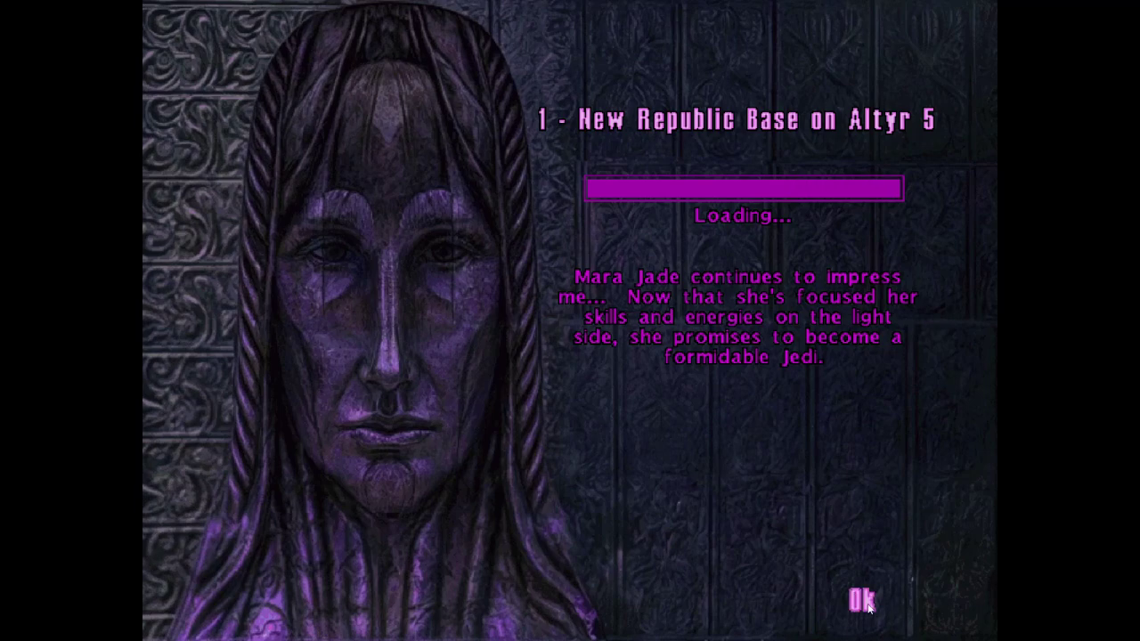
click(865, 602)
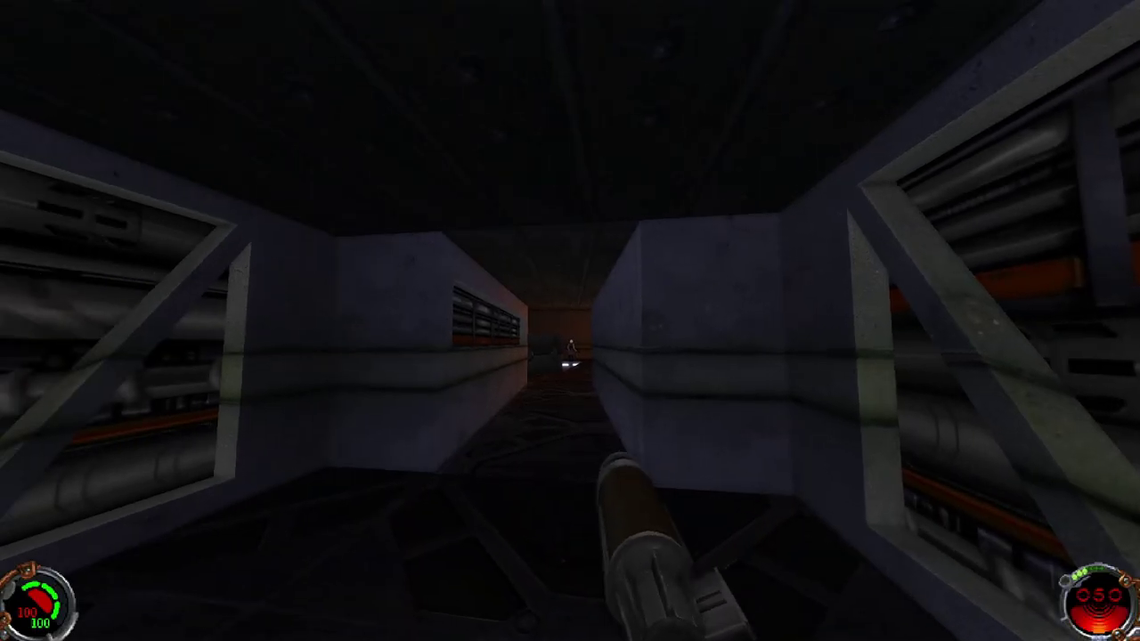
Lower the in-game music volume to roughly a fifth of its range in the sound settings, and return to the game.
key(Escape)
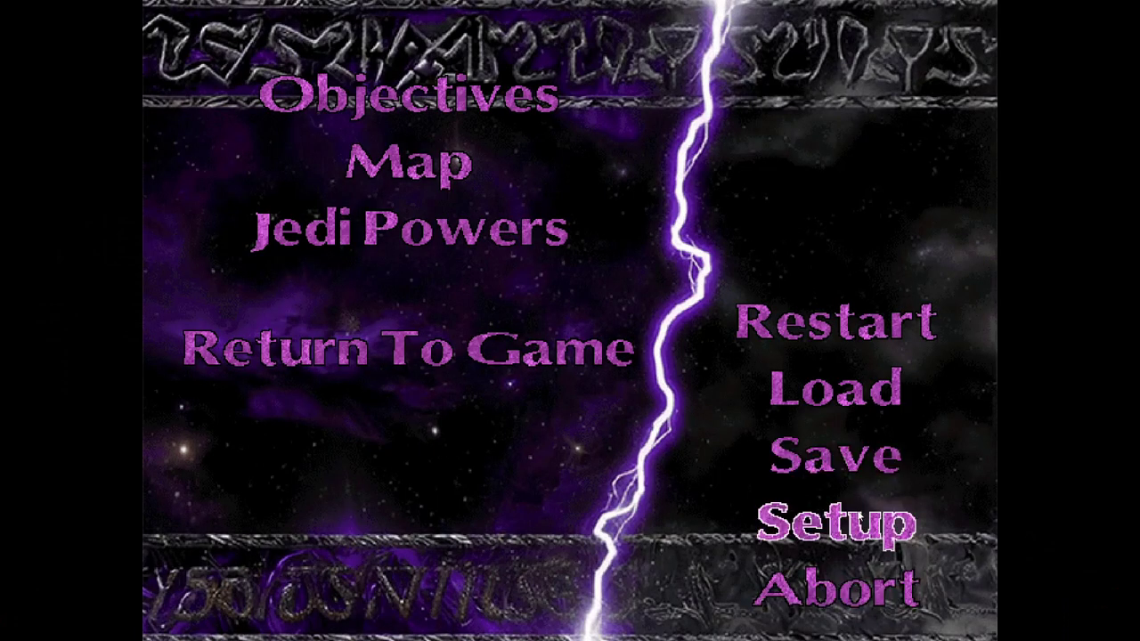
click(846, 523)
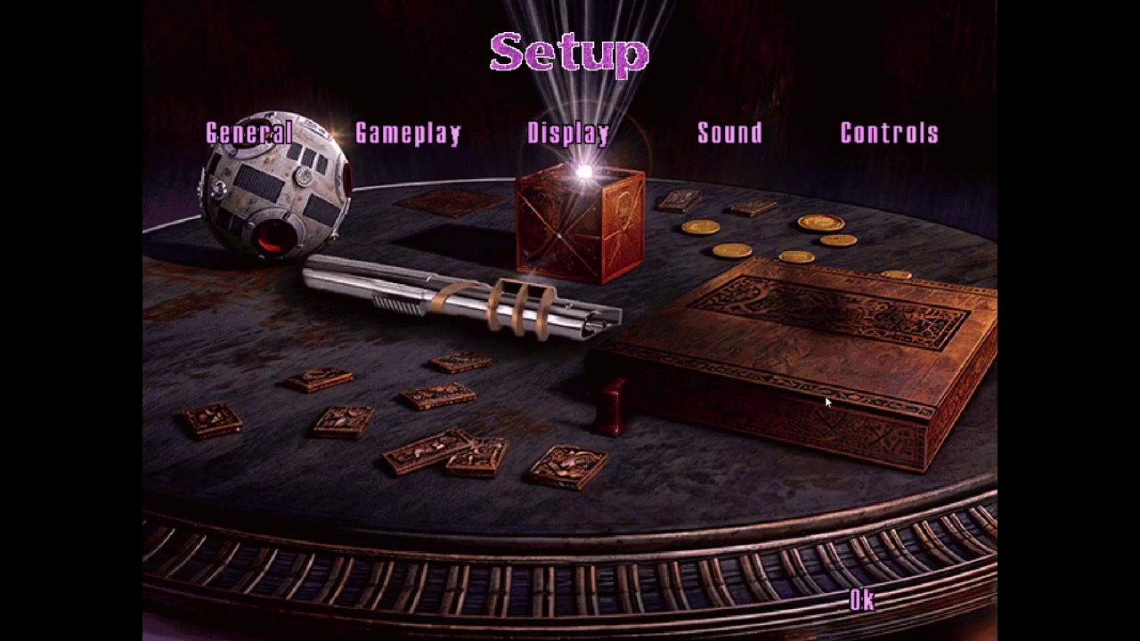
click(782, 144)
drag(945, 235, 664, 248)
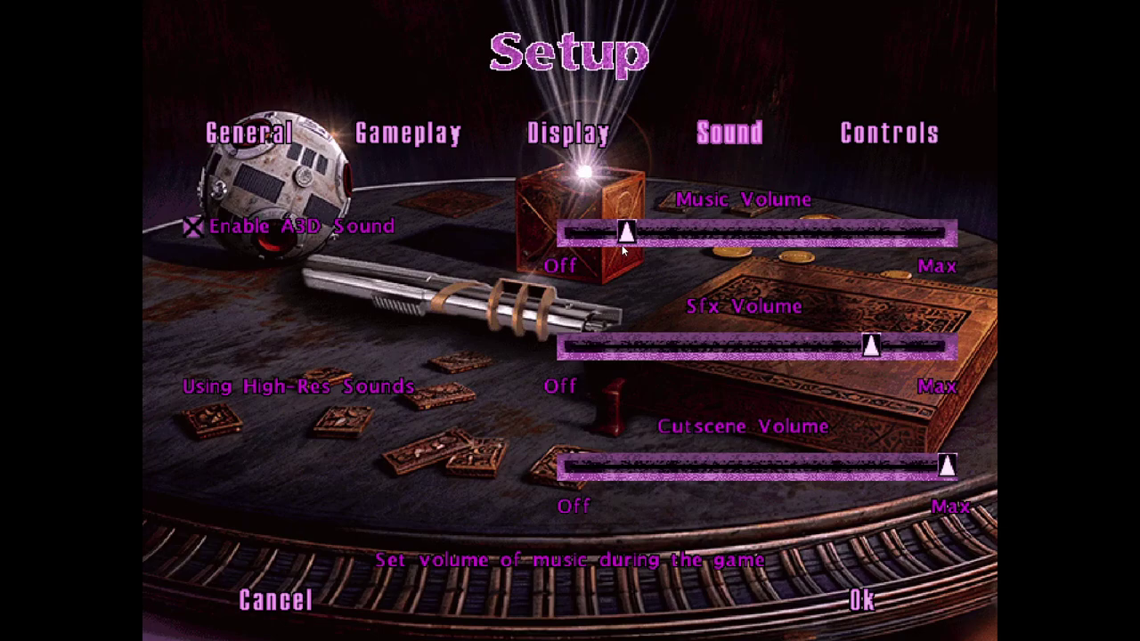
click(863, 606)
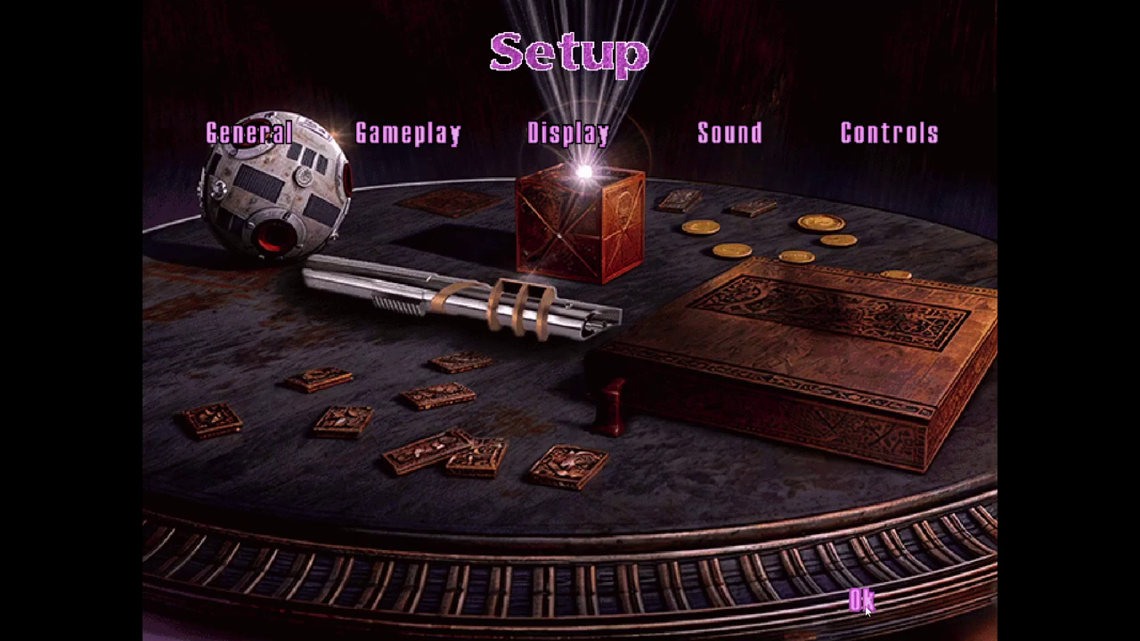
click(863, 605)
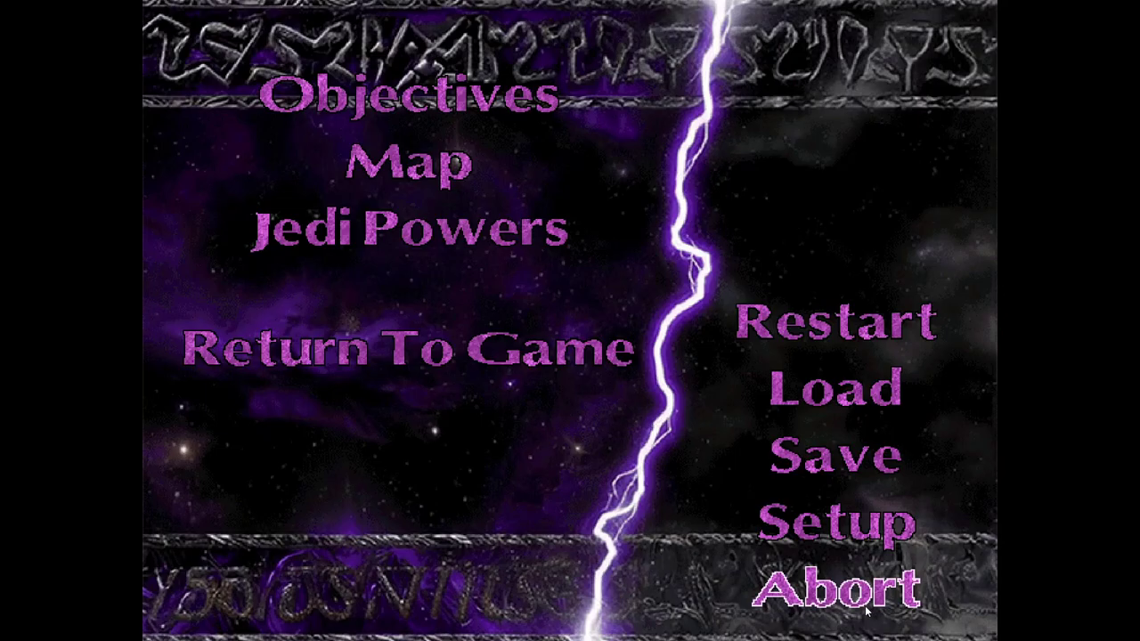
click(406, 354)
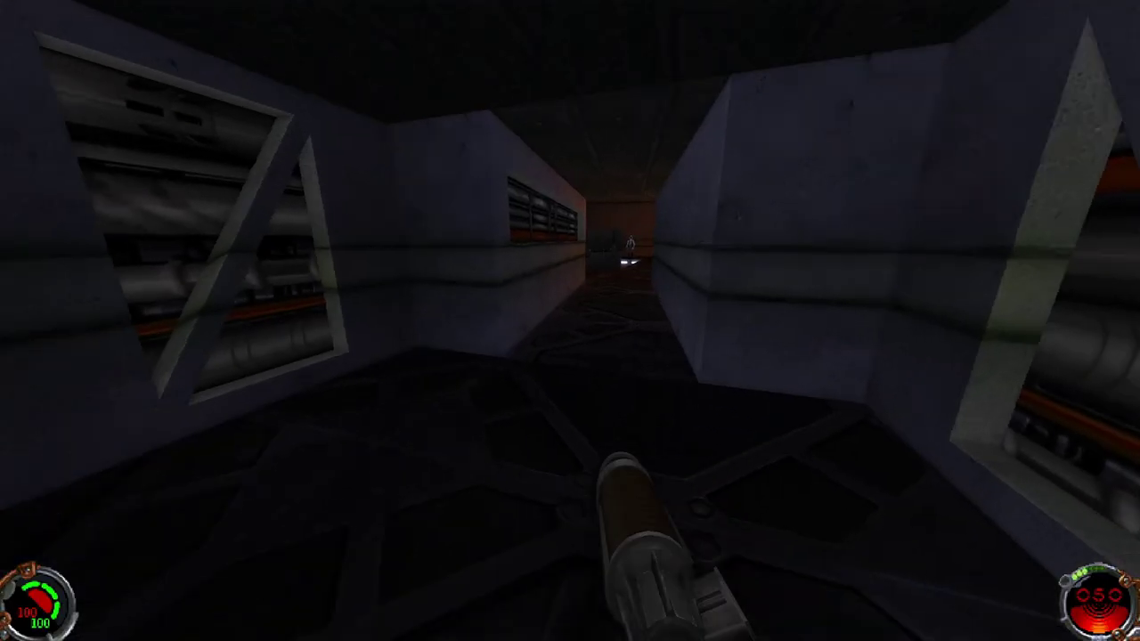
Advance through the corridor to the control room and operate the wall switch to close the North hangar blast doors.
key(w)
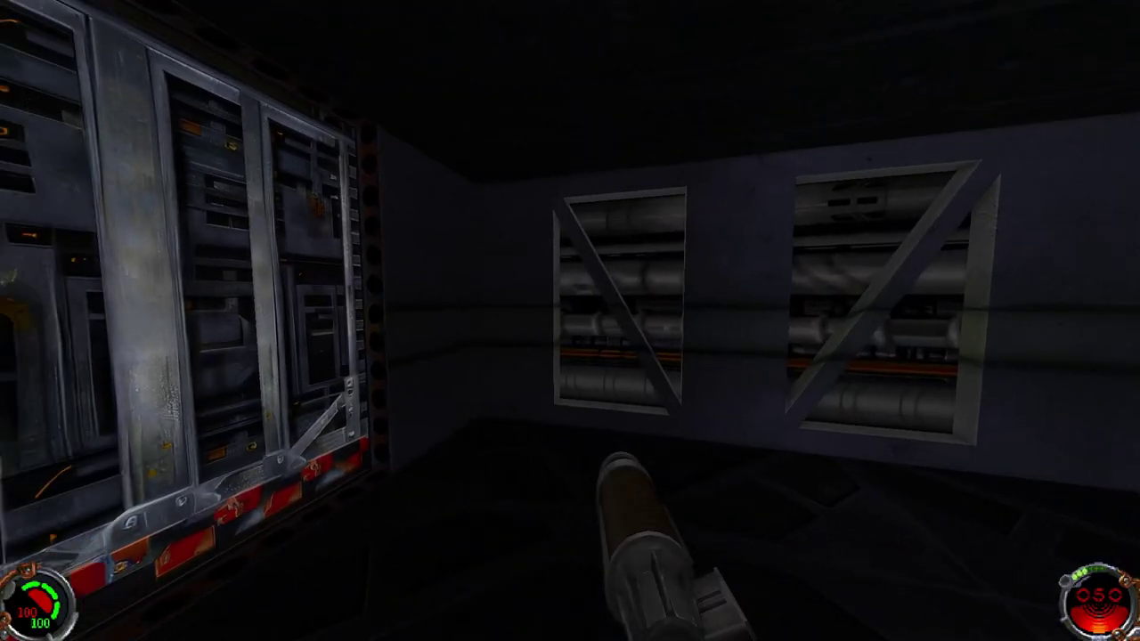
key(w)
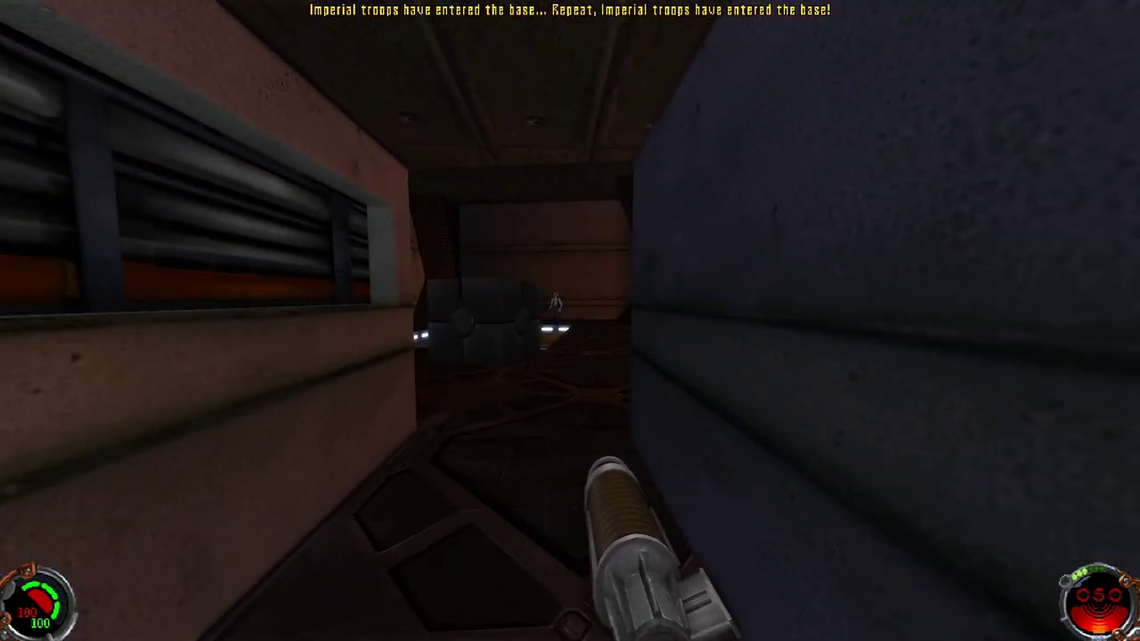
key(w)
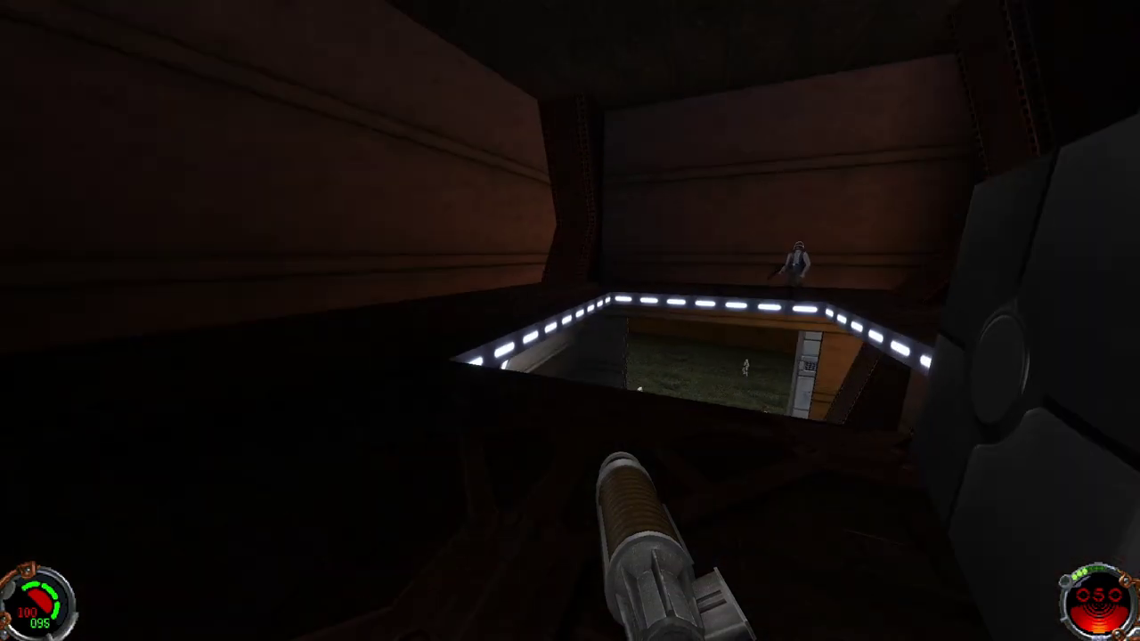
key(w)
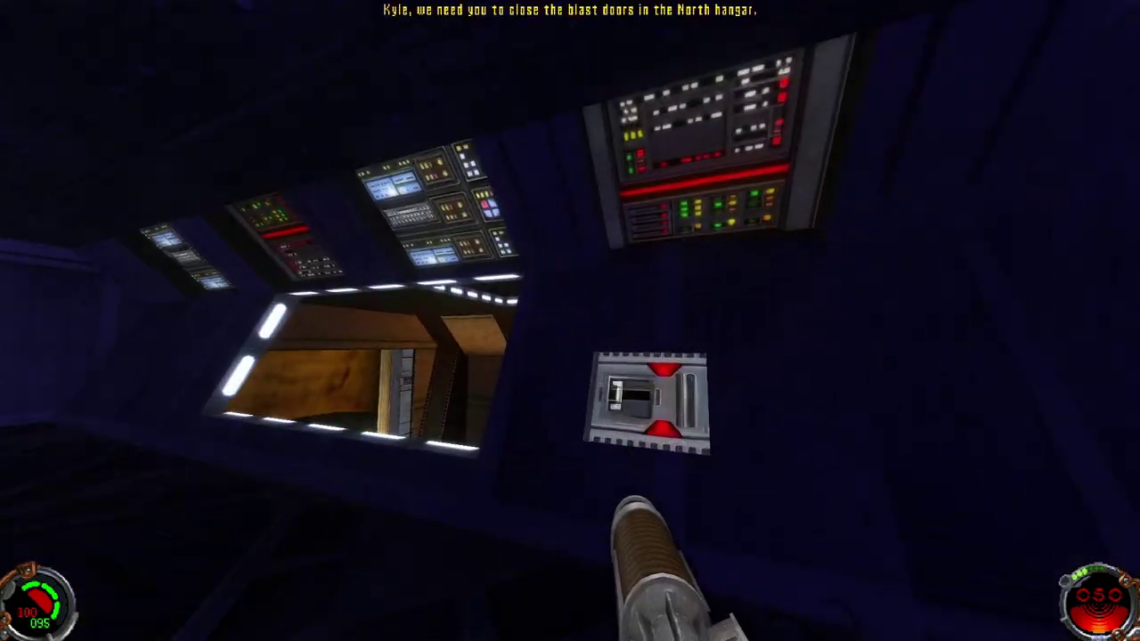
key(w)
key(e)
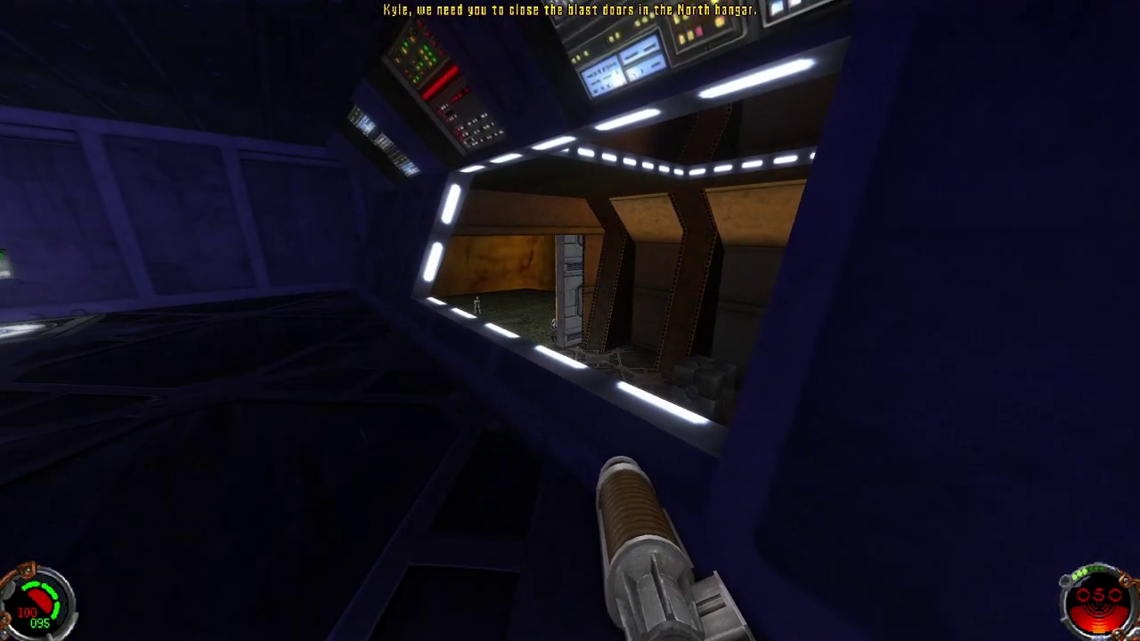
key(w)
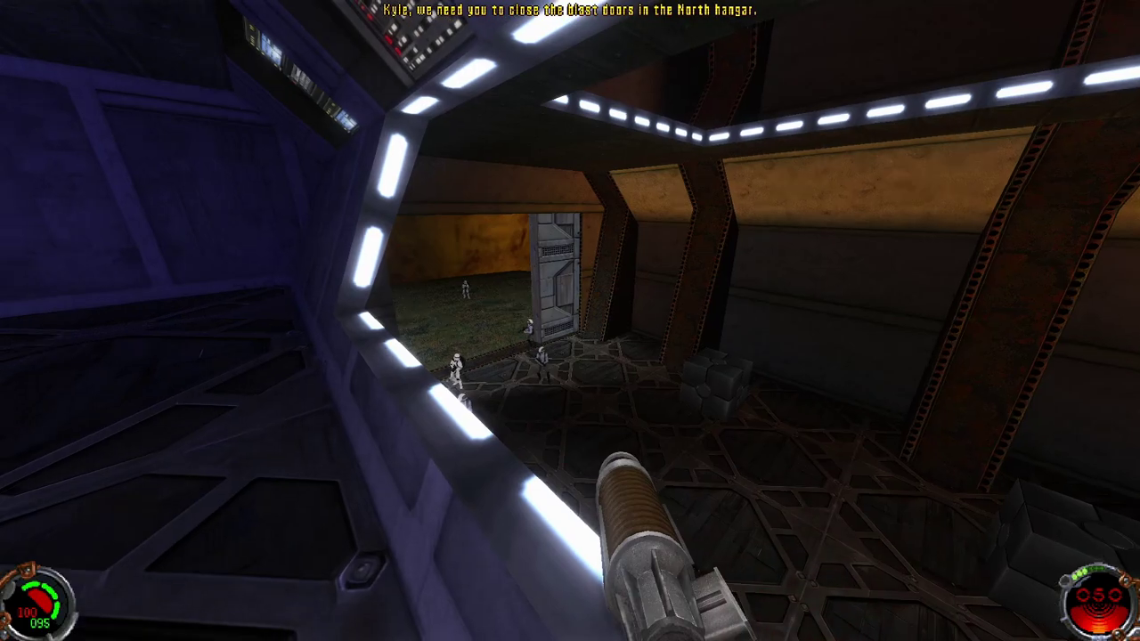
key(a)
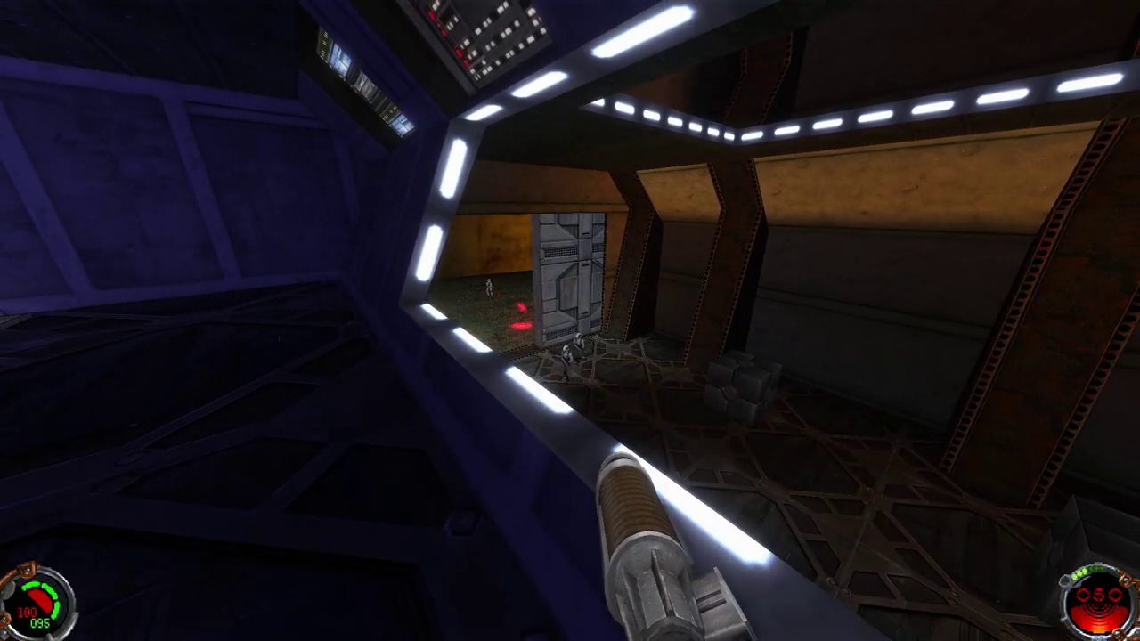
key(w)
key(e)
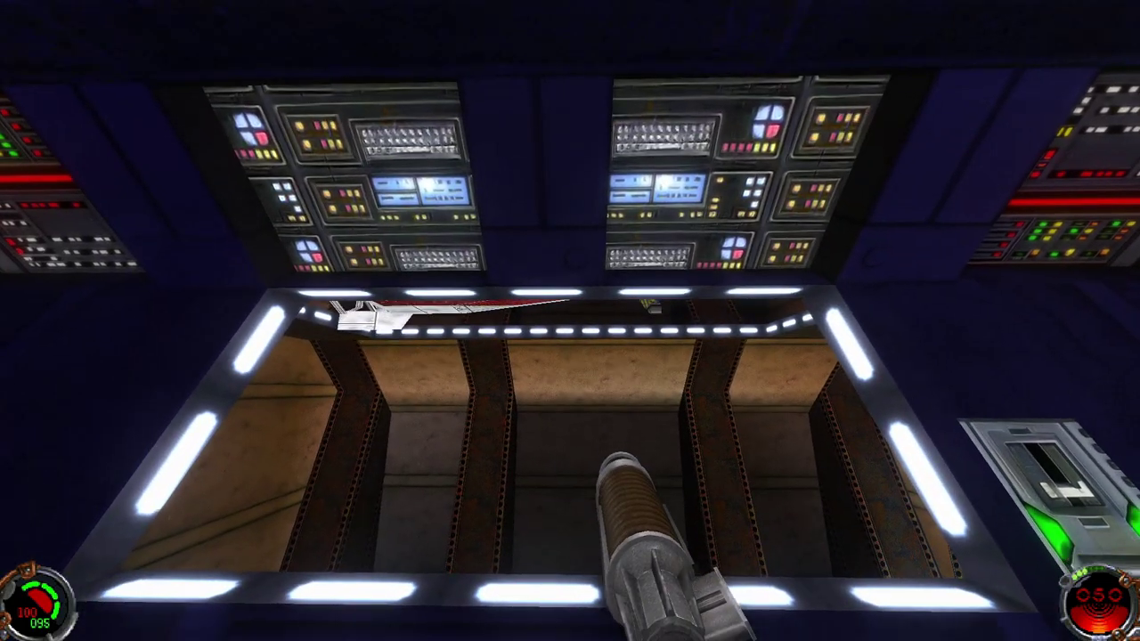
key(w)
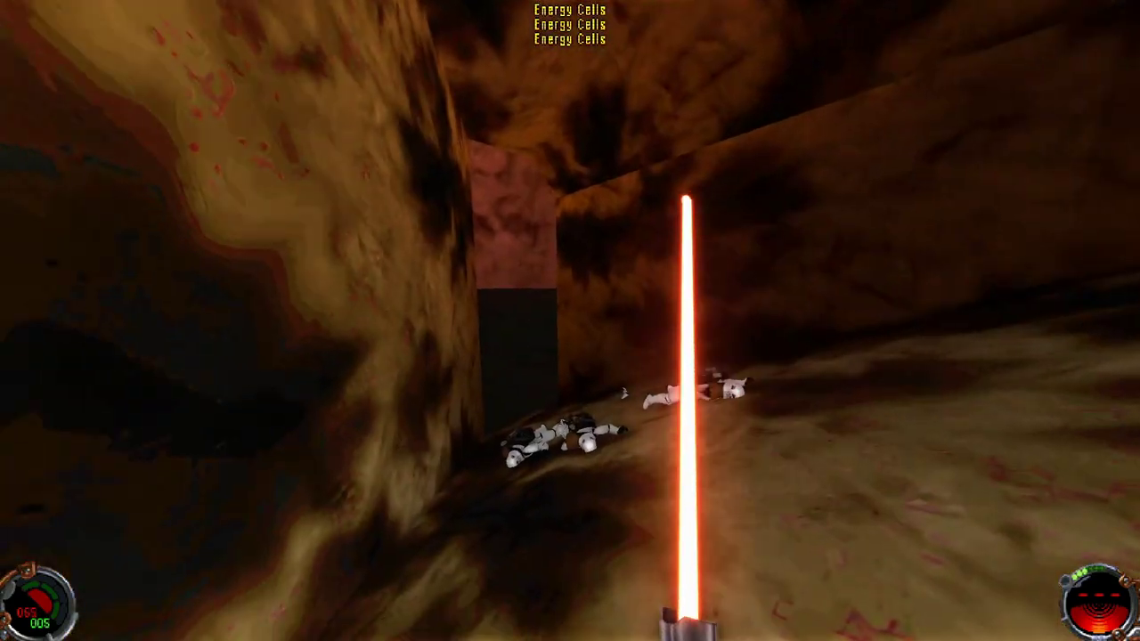
Go through the cave passage into the open canyon and strike the nearby stormtrooper with the lightsaber.
key(w)
key(w)
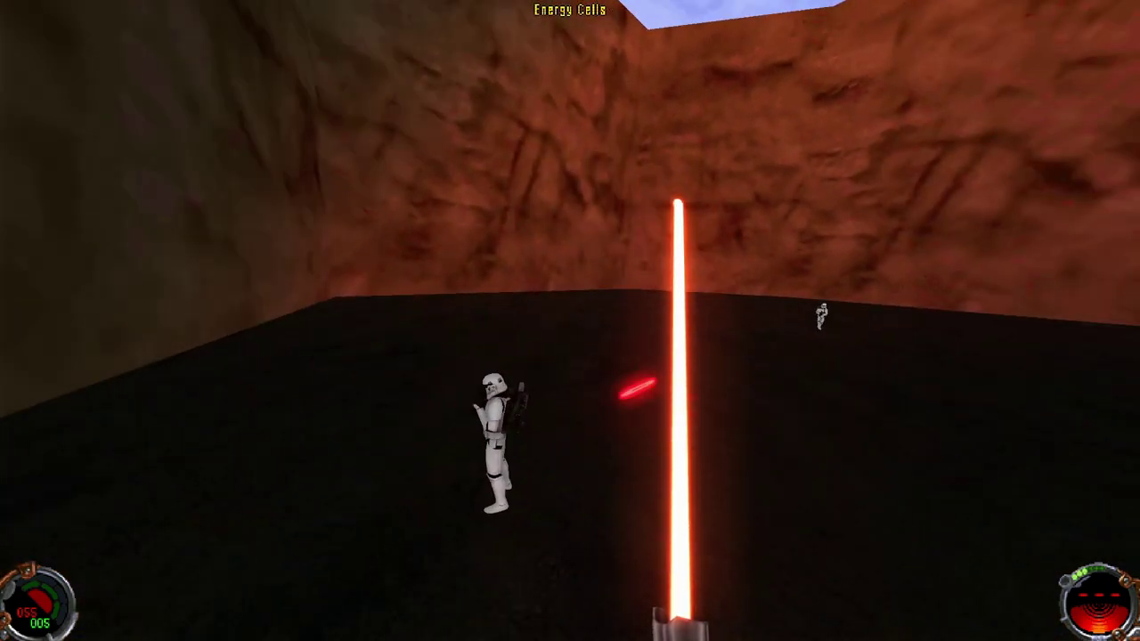
click(570, 320)
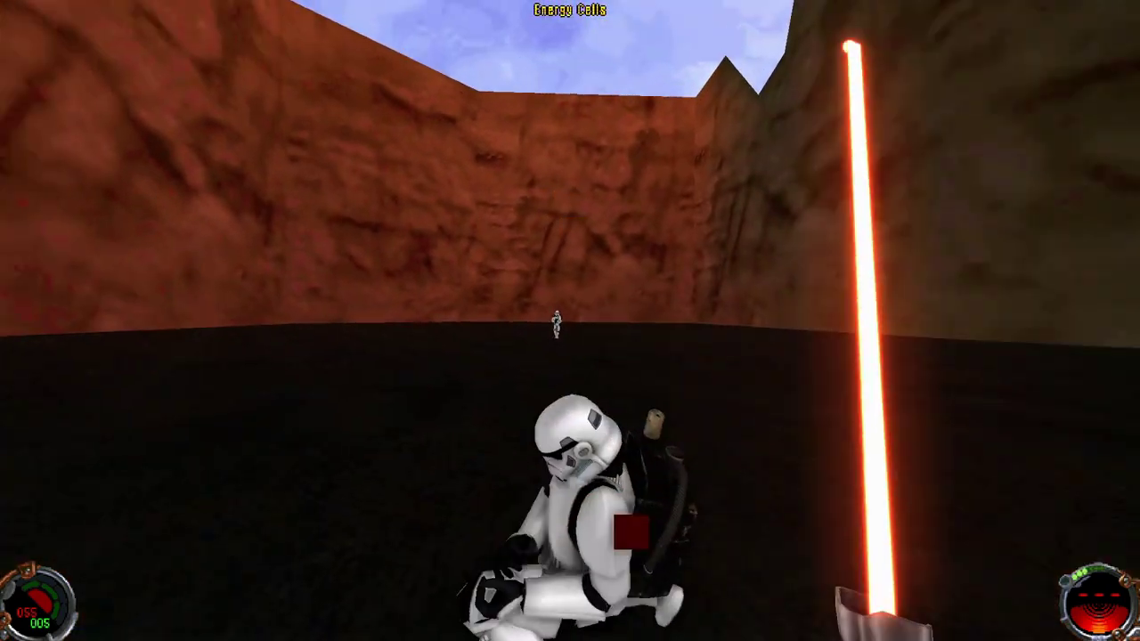
click(570, 321)
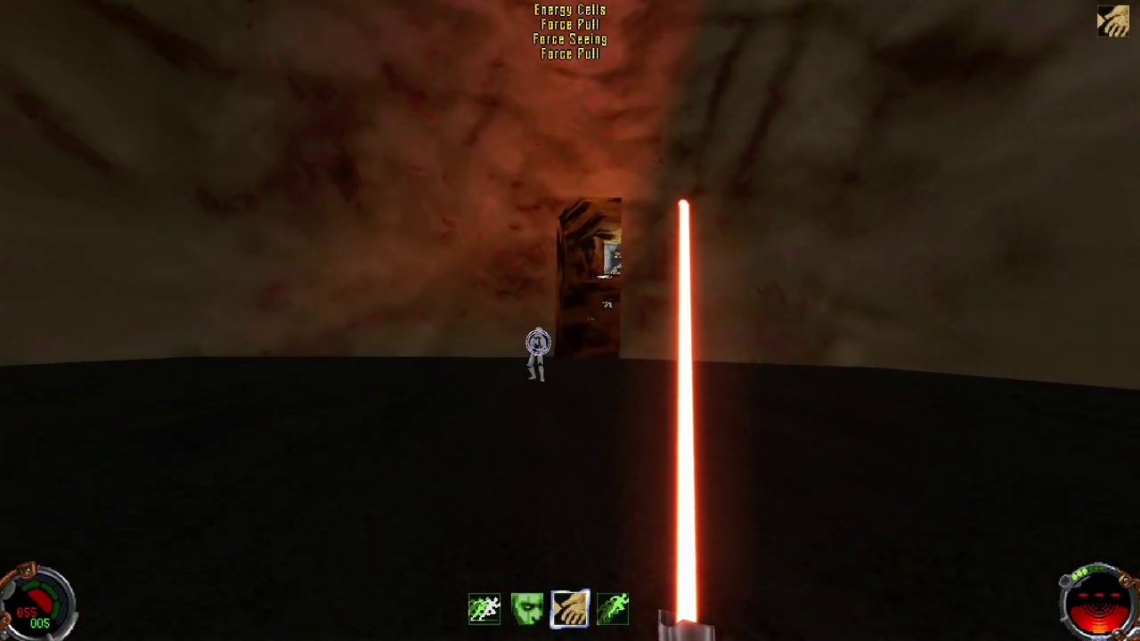
Head back from the canyon through the cave passage to the opening into the base.
key(w)
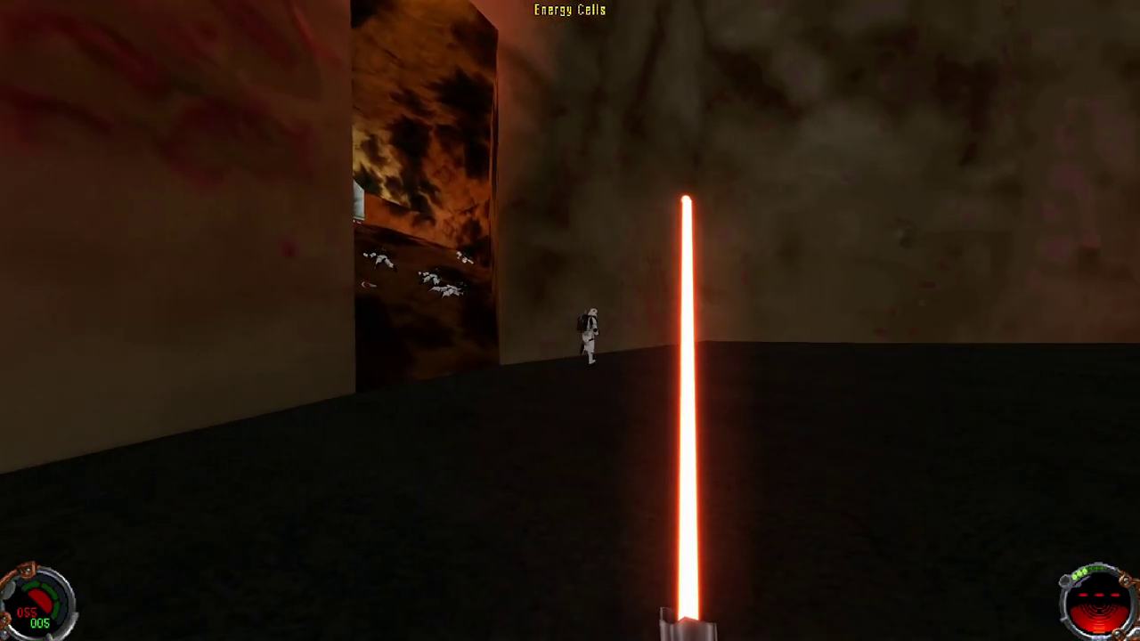
key(w)
key(w)
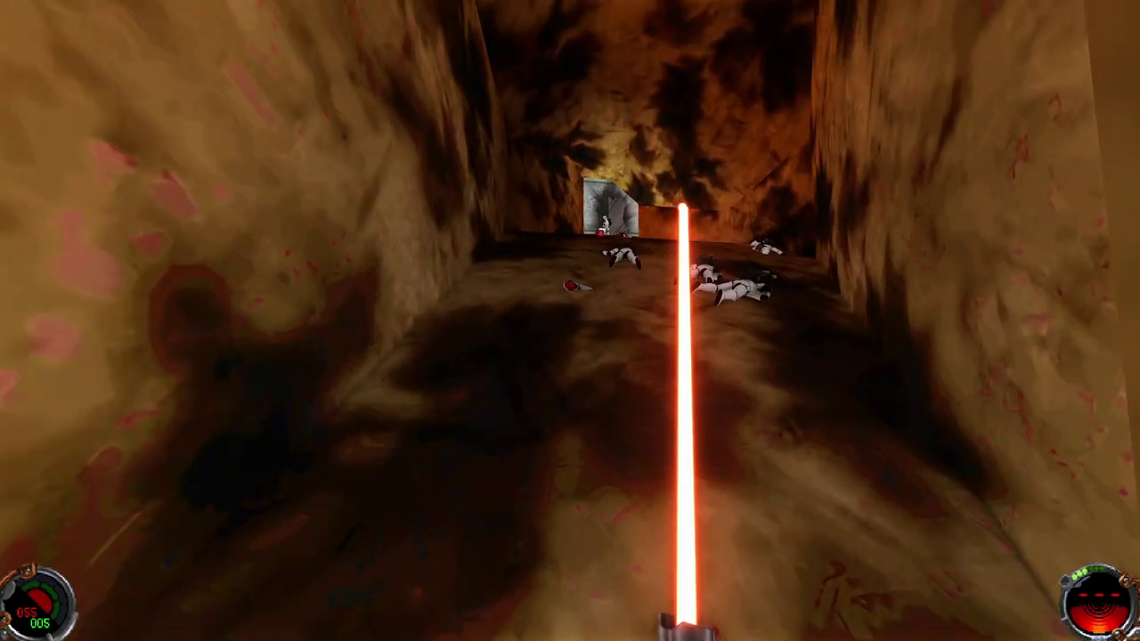
key(w)
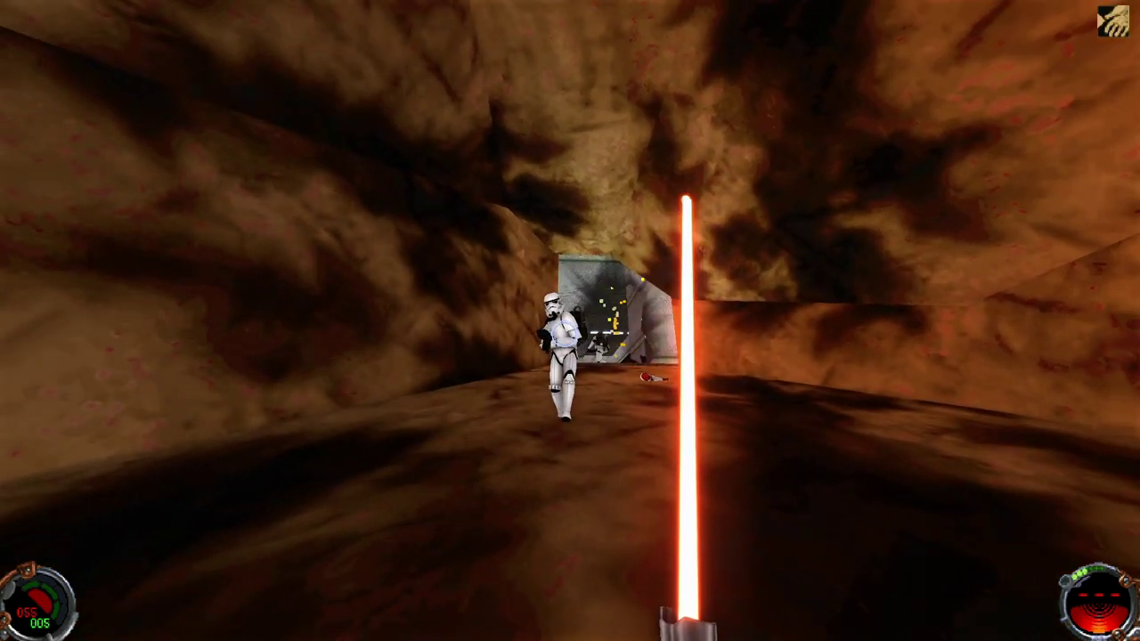
key(w)
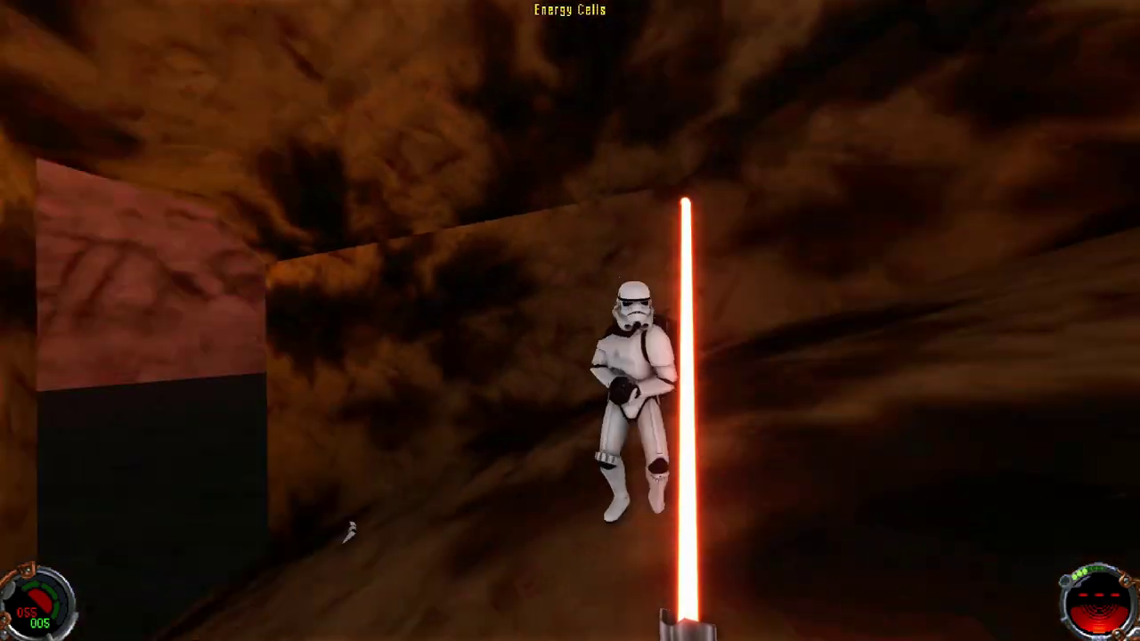
key(w)
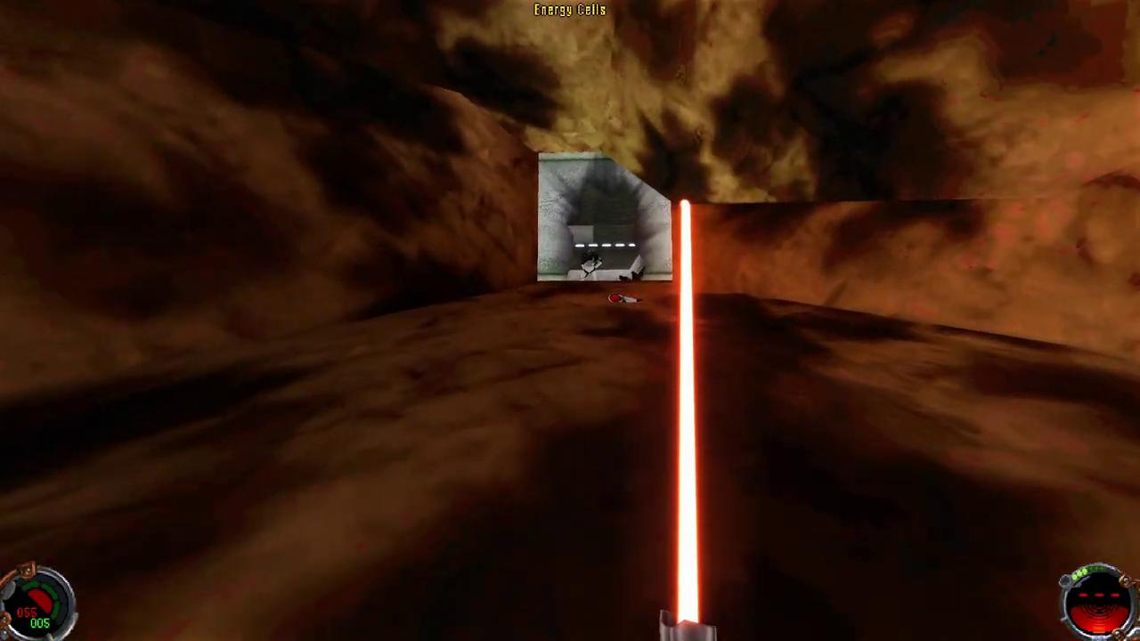
key(w)
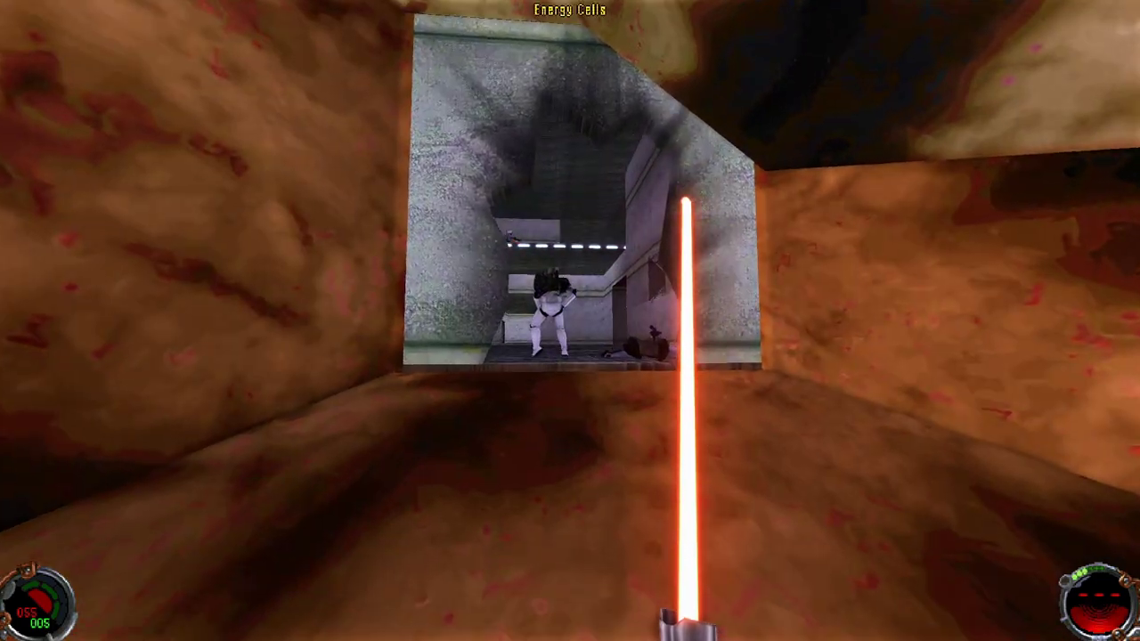
Re-enter the base from the cave passage and attack the stormtroopers in the large dark hall with the lightsaber.
key(w)
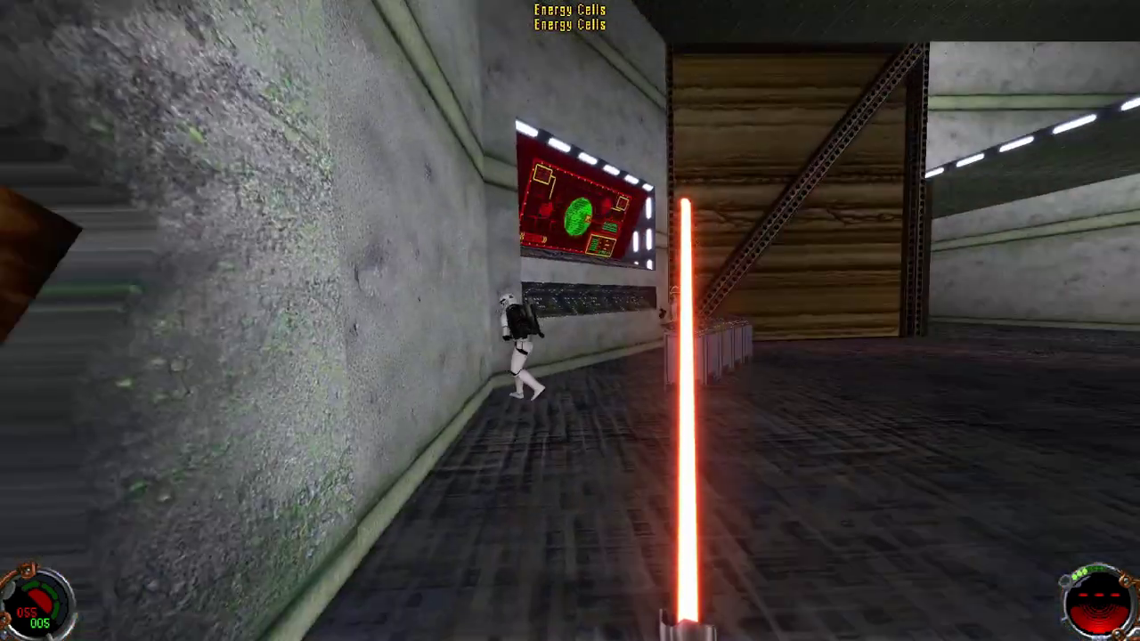
key(w)
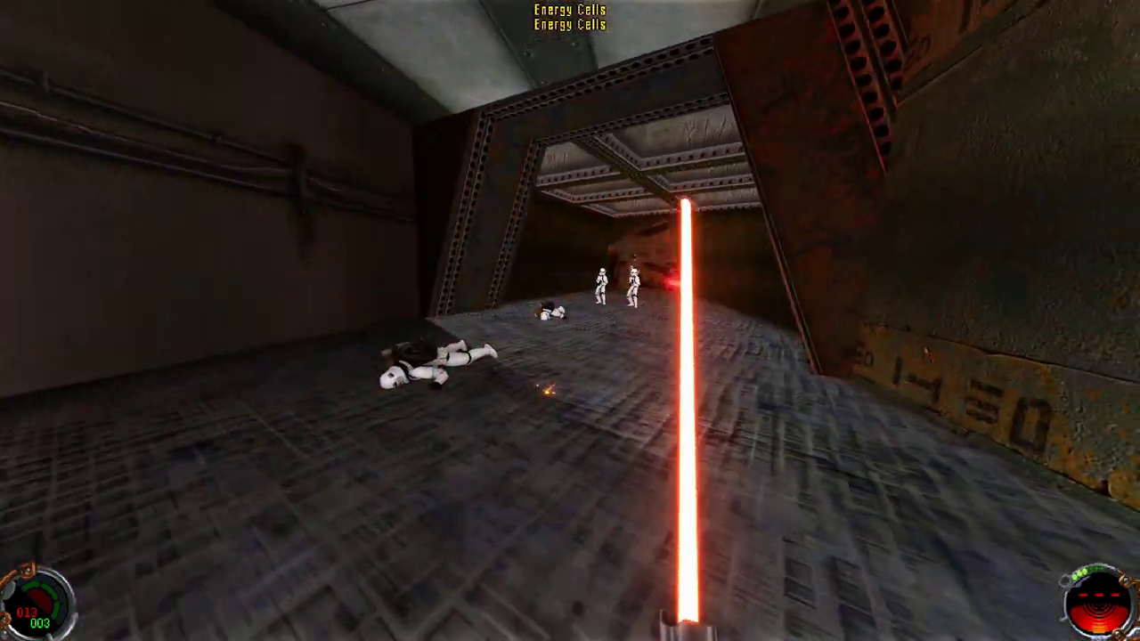
key(w)
click(570, 320)
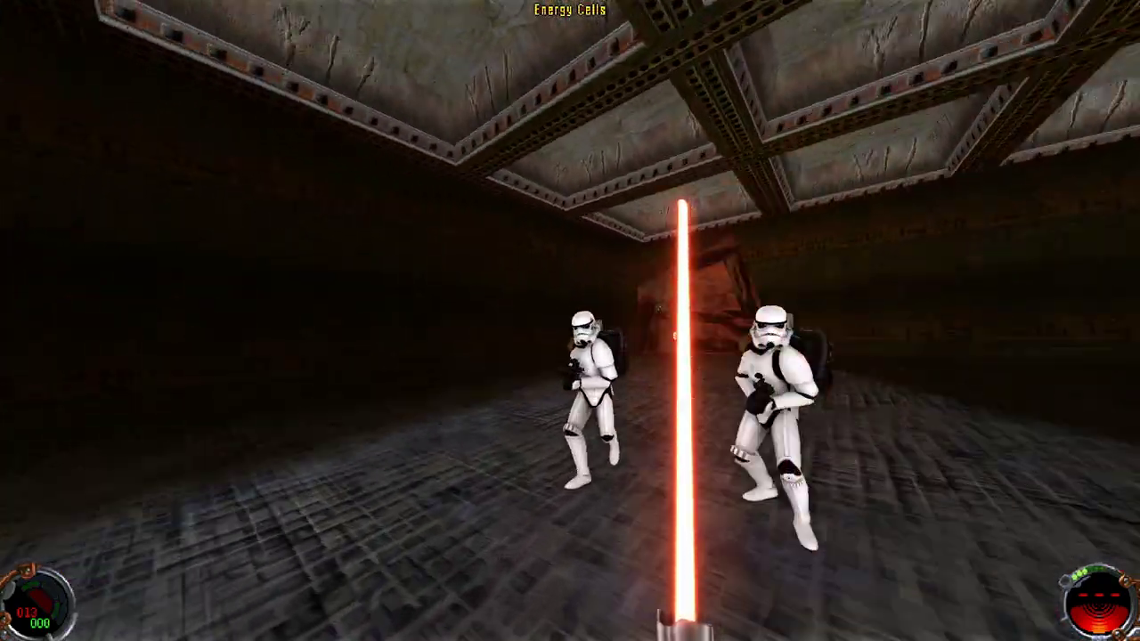
click(570, 321)
click(570, 321)
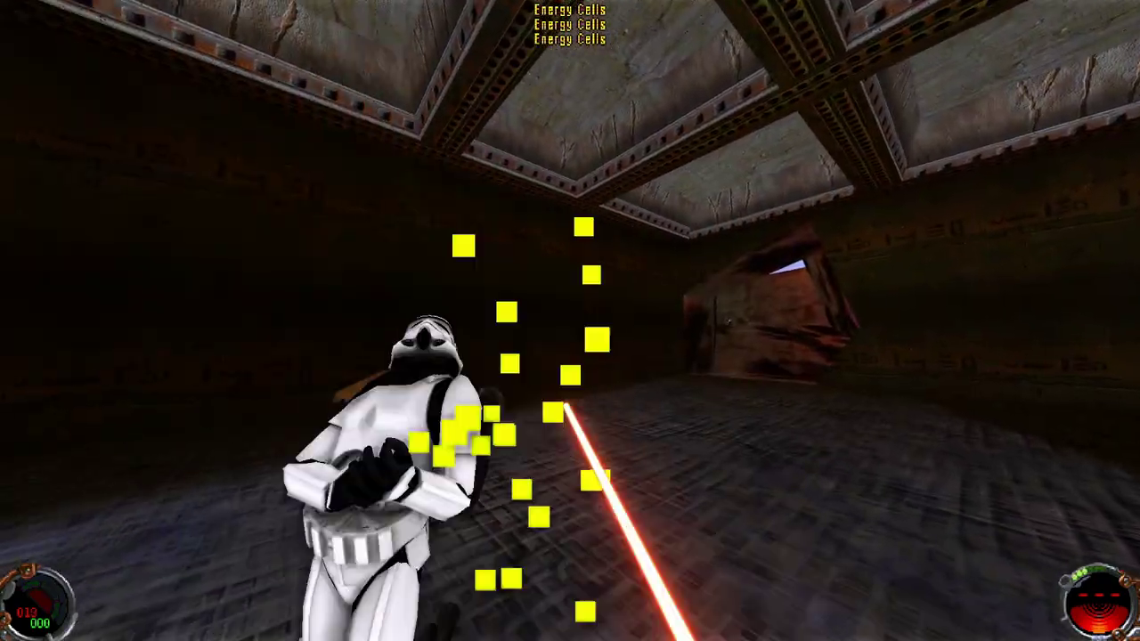
key(w)
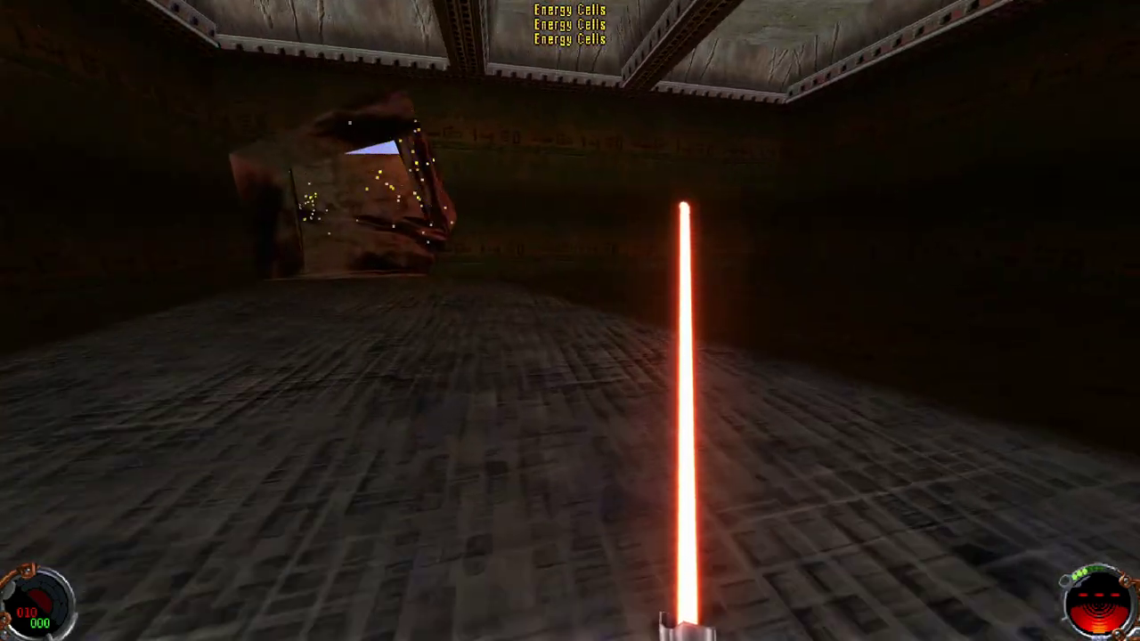
key(w)
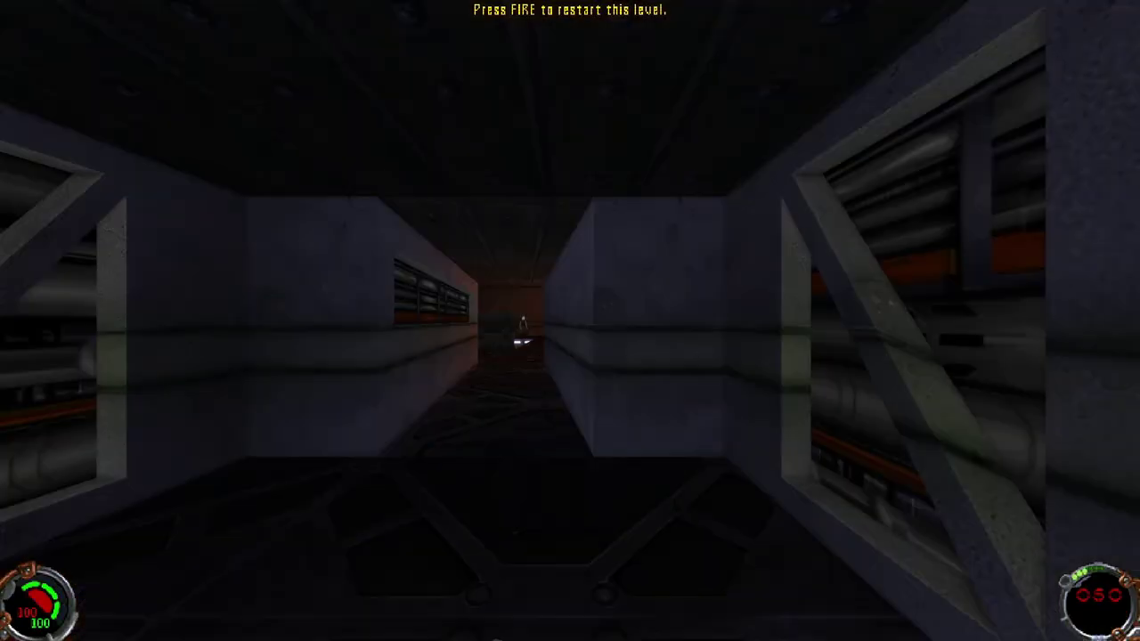
Restart the level, abandon the mission to the main menu, and quit Mysteries of the Sith to the desktop.
click(570, 321)
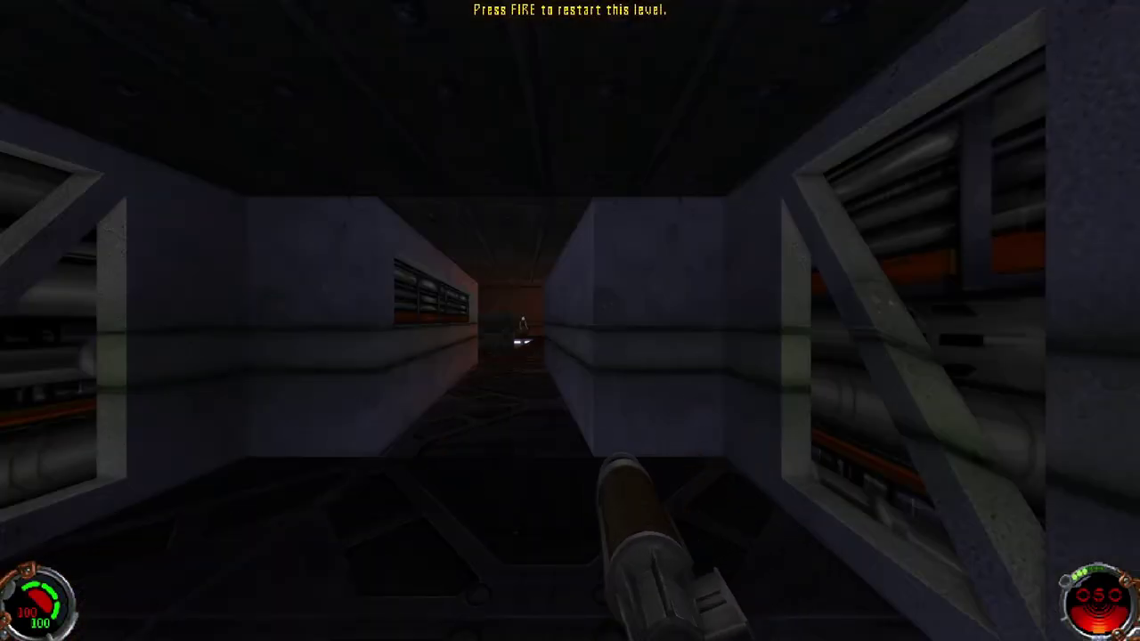
key(Escape)
click(801, 588)
click(709, 414)
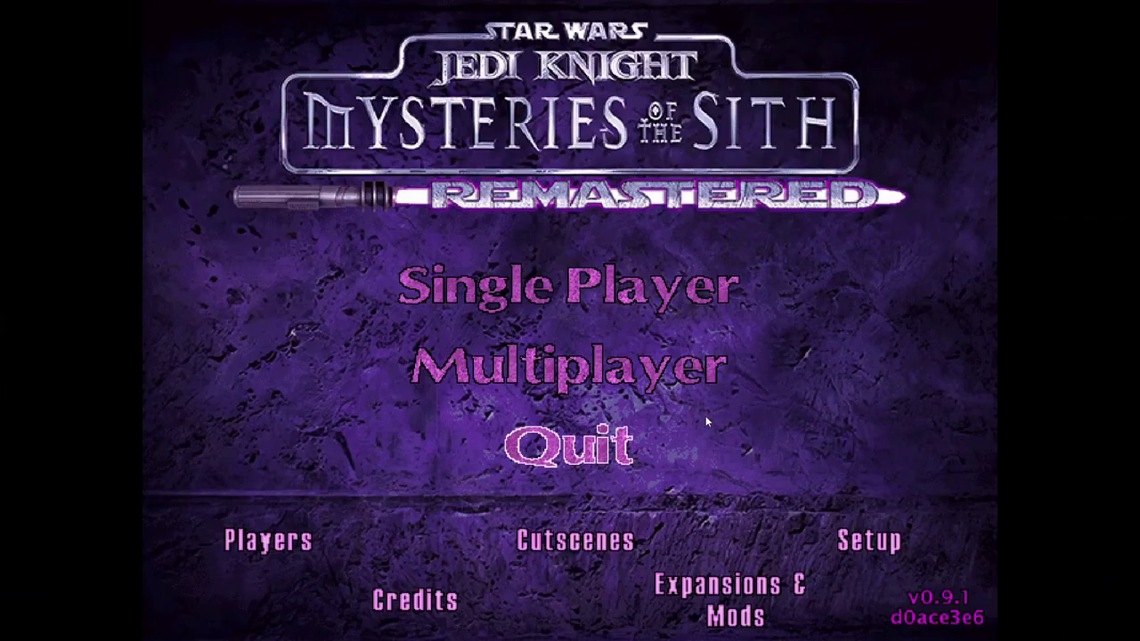
click(604, 454)
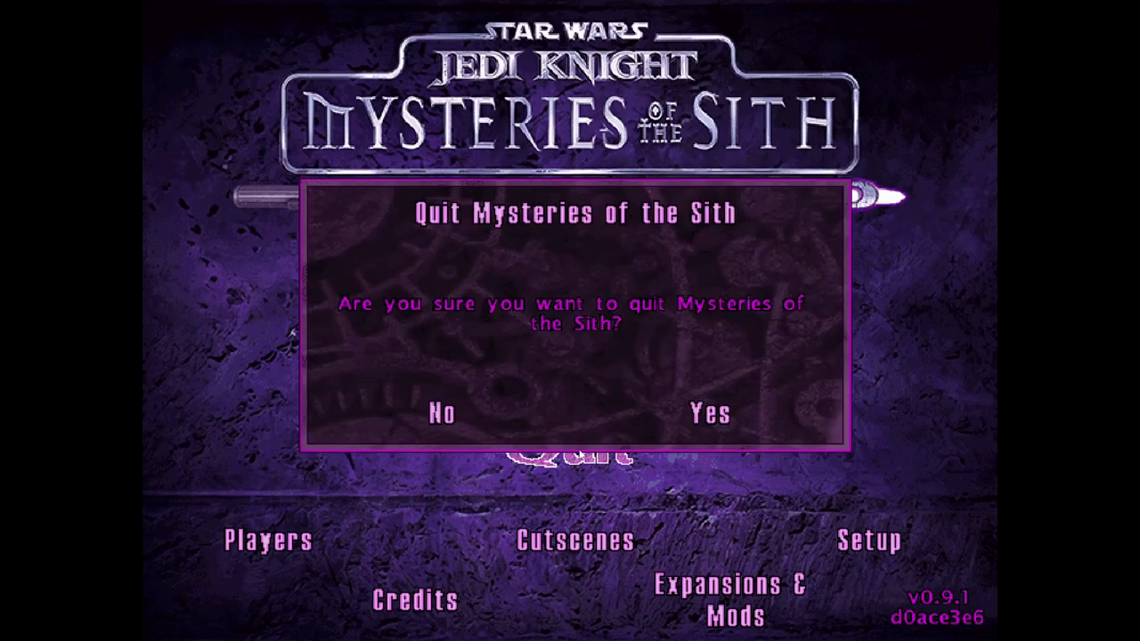
click(737, 428)
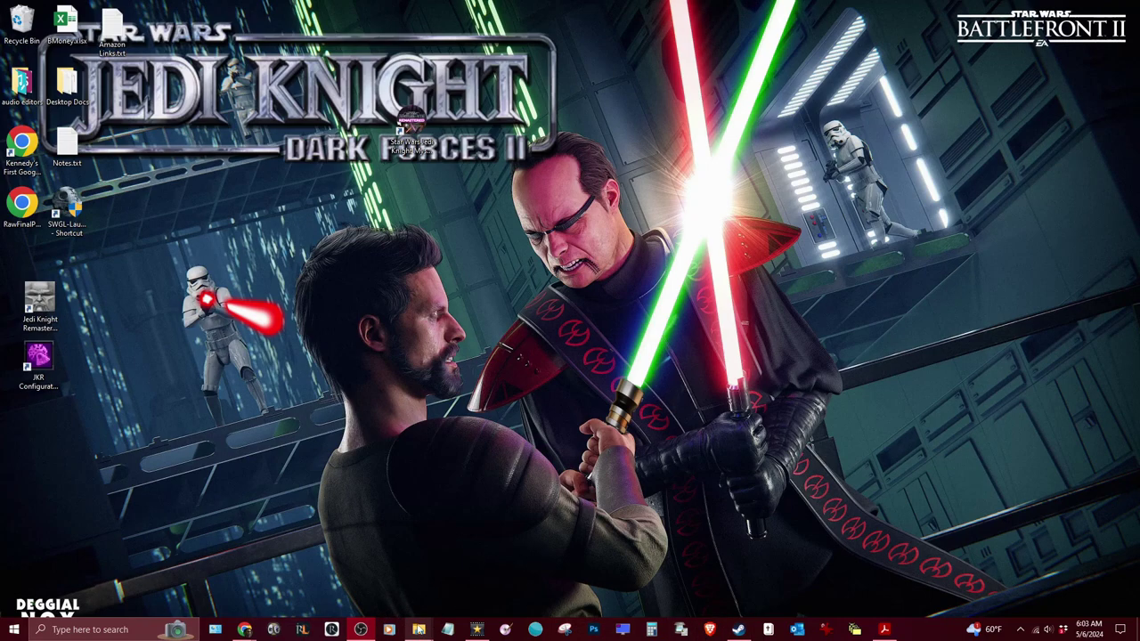
Open the file location of the Mysteries of the Sith Remastered desktop shortcut and maximize the folder window.
click(422, 630)
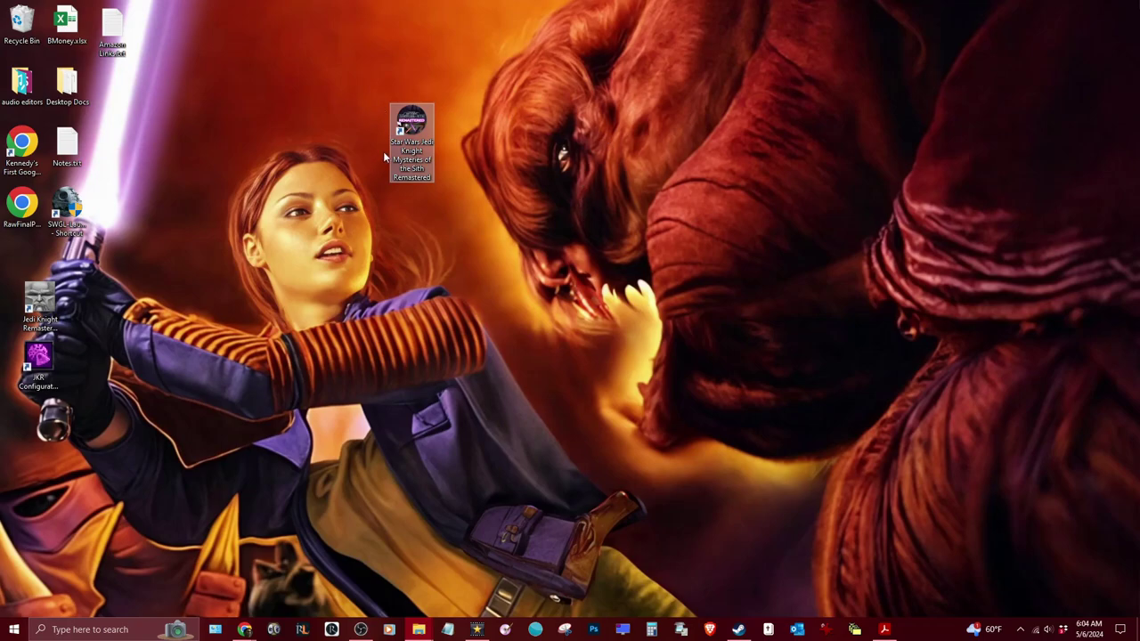
double_click(408, 142)
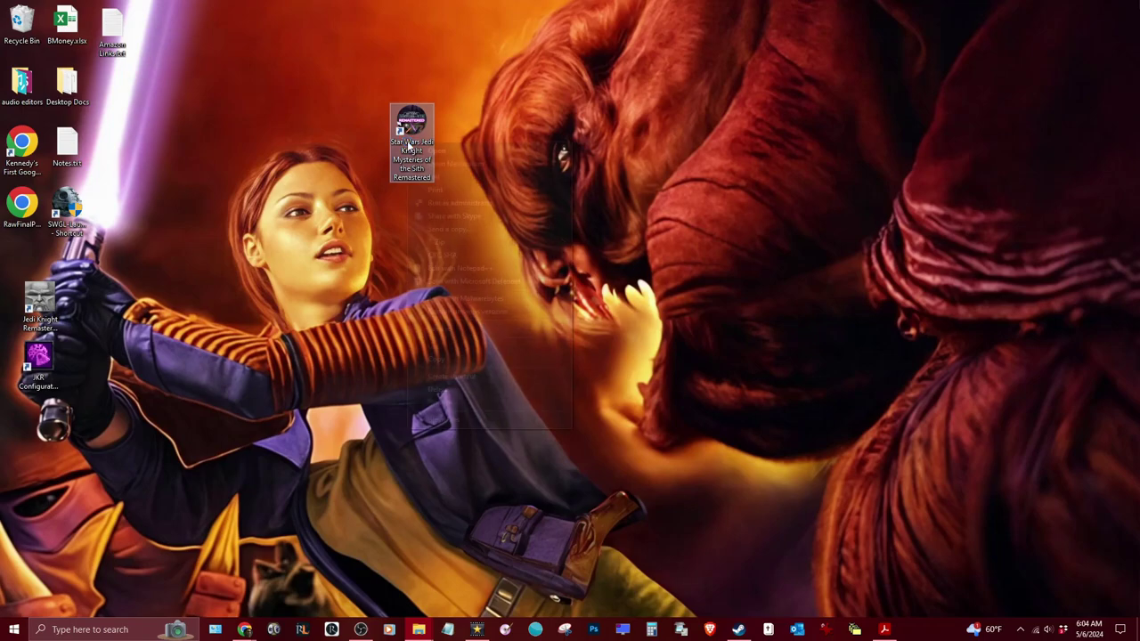
right_click(407, 142)
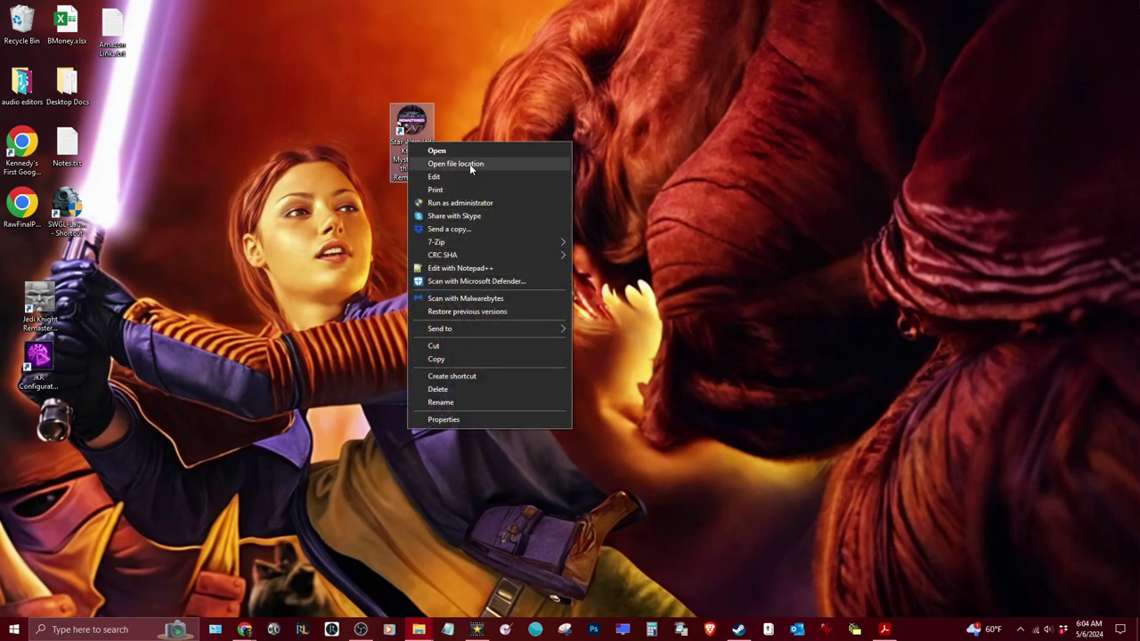
click(470, 164)
drag(990, 114, 673, 1)
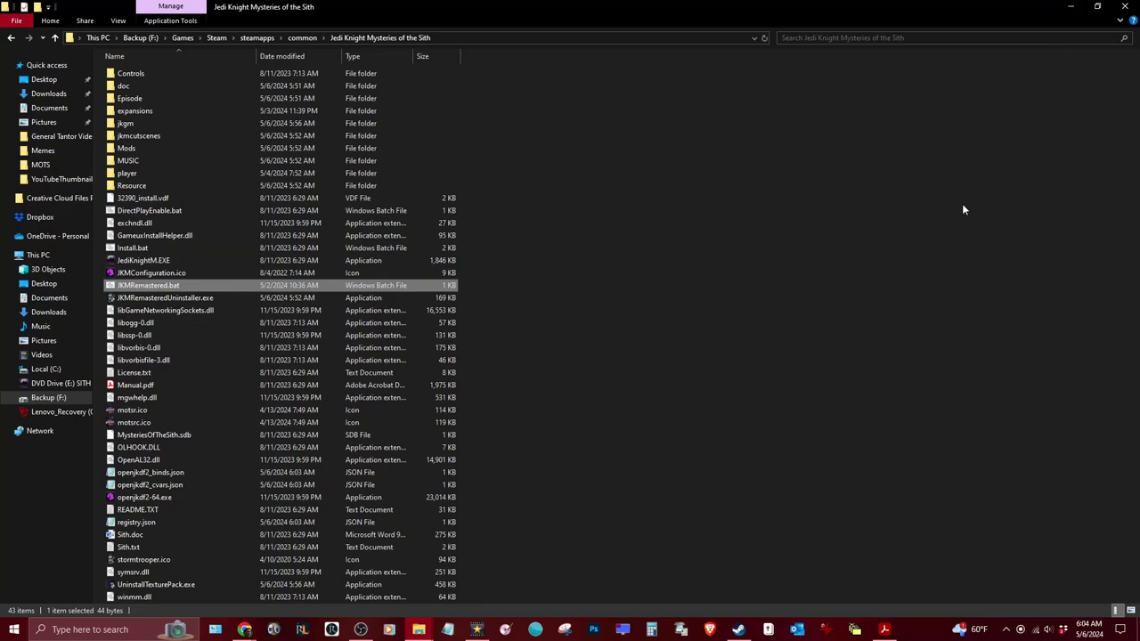
click(746, 268)
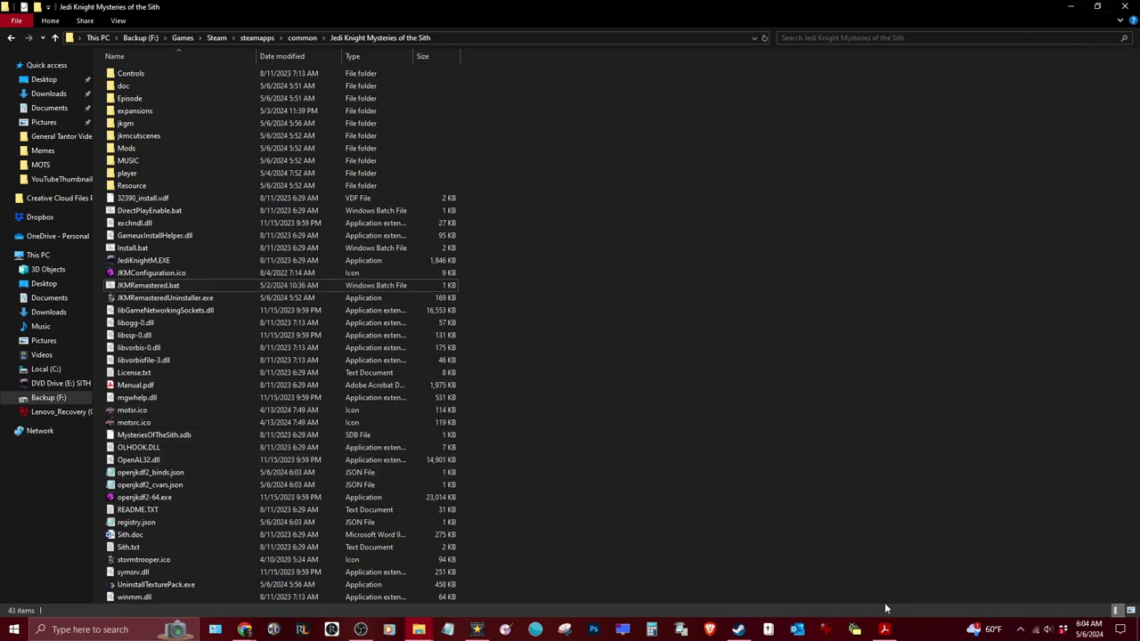
Copy the base name of JediKnightM.EXE, and rename that file as JediKnightMold.EXE.
click(150, 264)
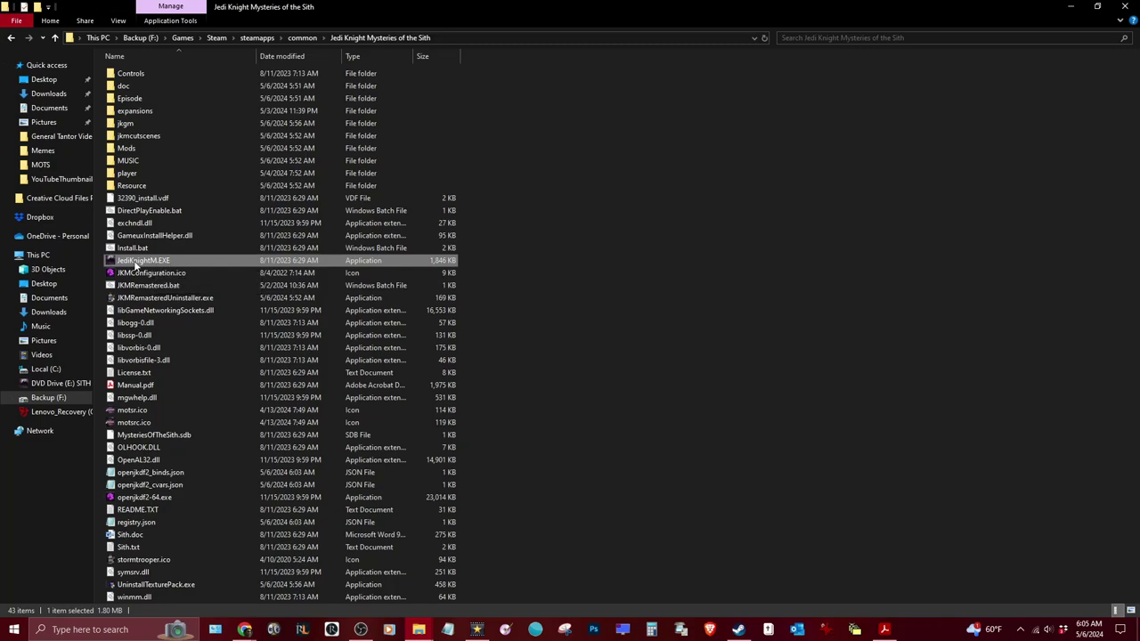
right_click(135, 262)
click(168, 531)
key(ctrl+c)
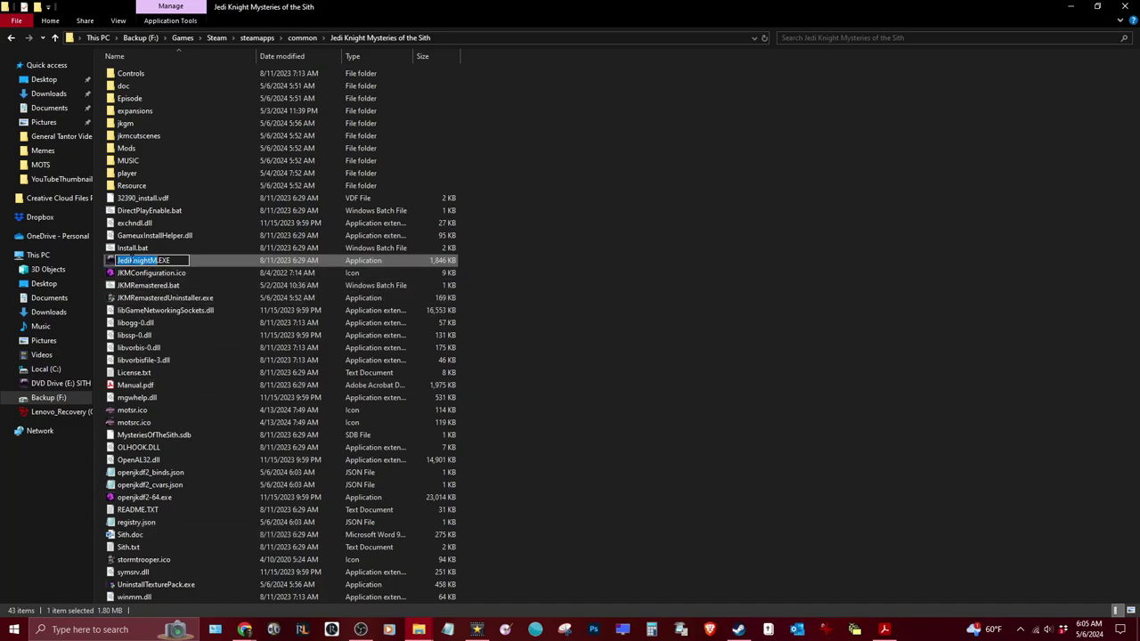
right_click(133, 259)
click(222, 297)
key(Right)
text(od)
key(Return)
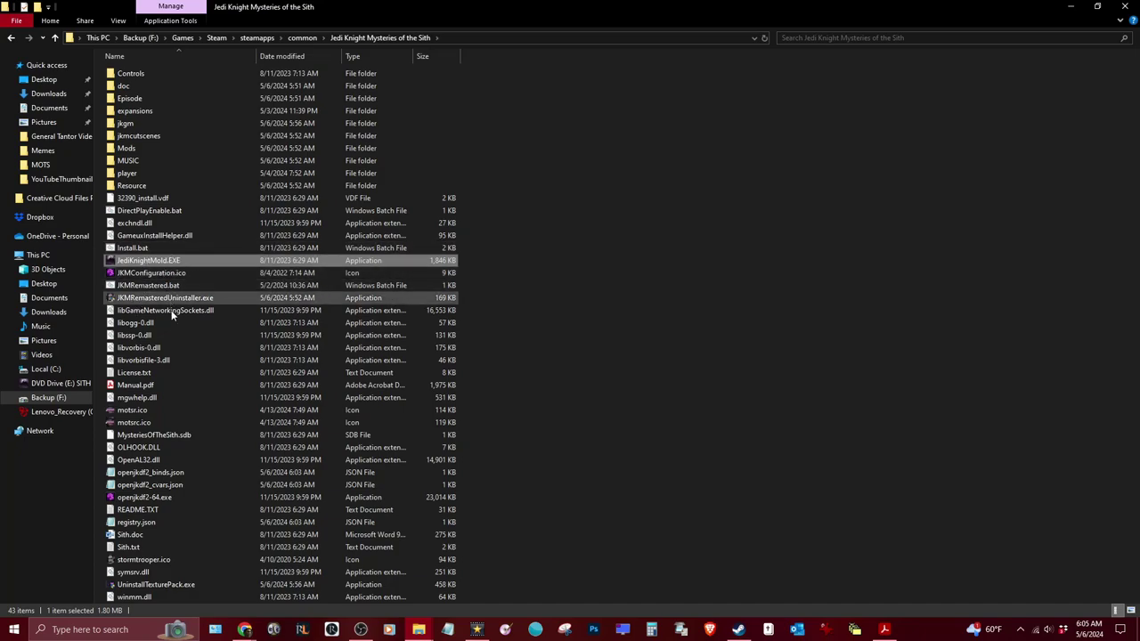
Rename openjkdf2-64.exe as JediKnightM.exe using the copied name.
click(141, 500)
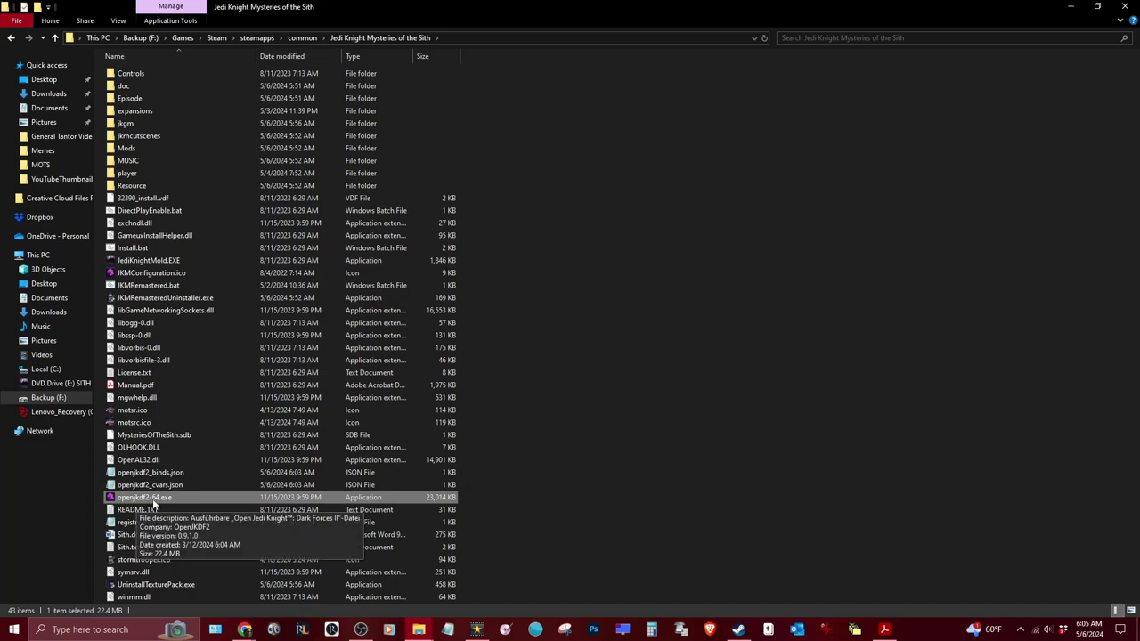
right_click(159, 504)
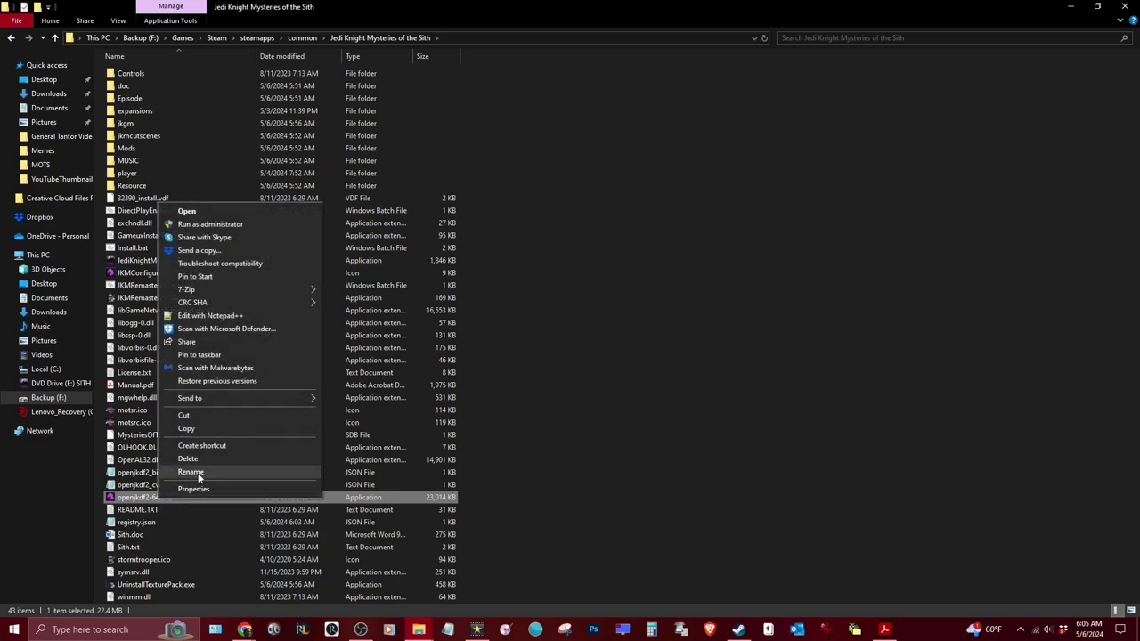
click(192, 472)
right_click(150, 497)
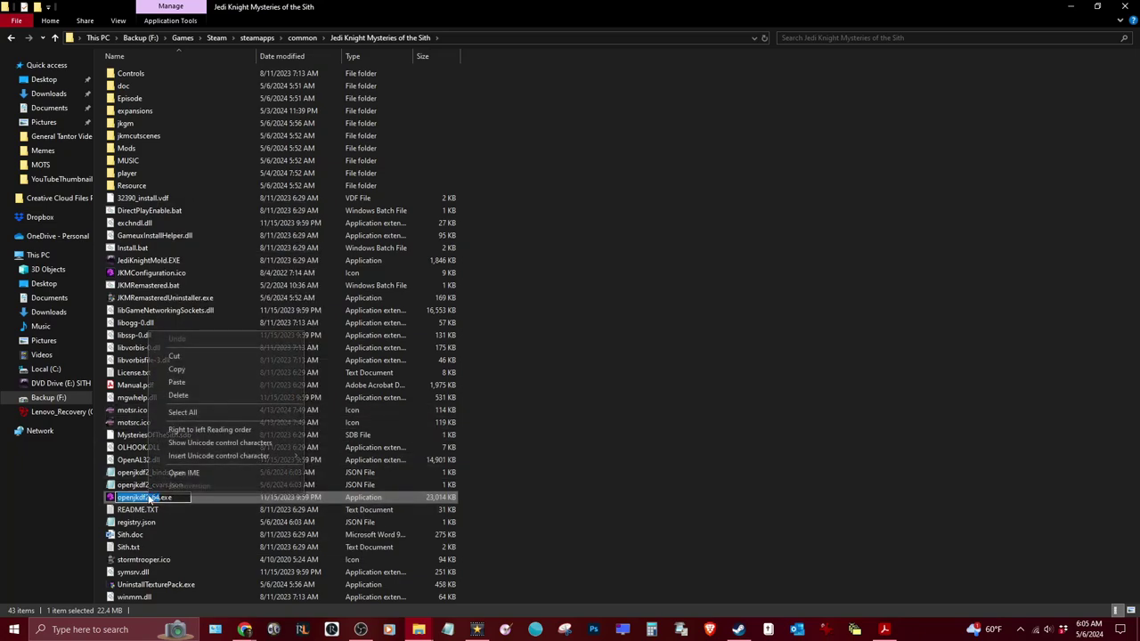
click(198, 381)
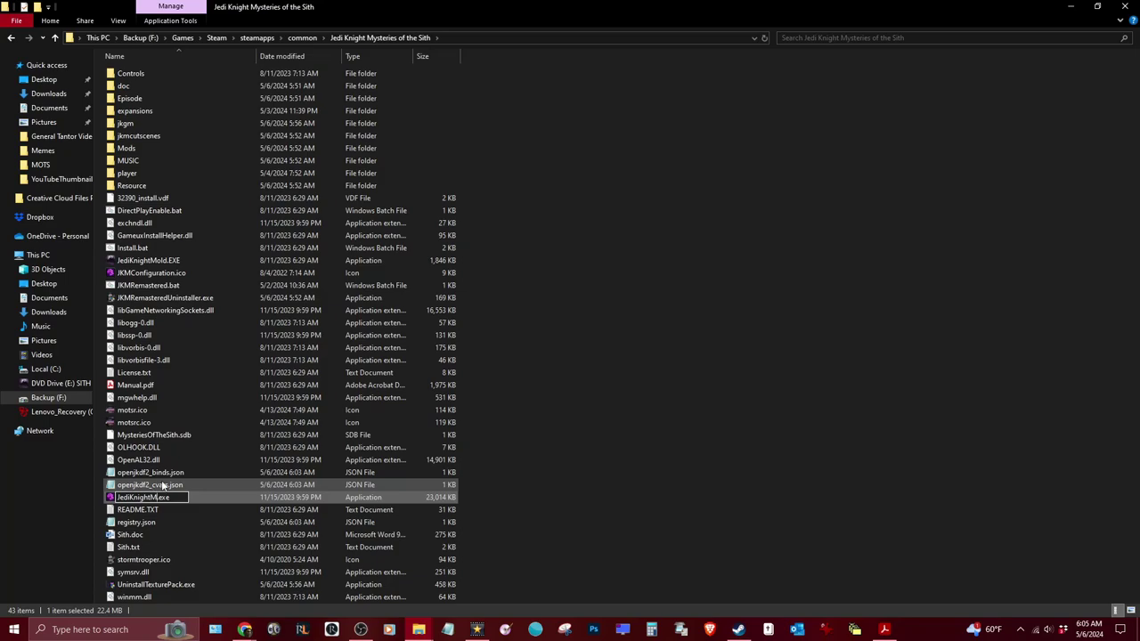
key(Return)
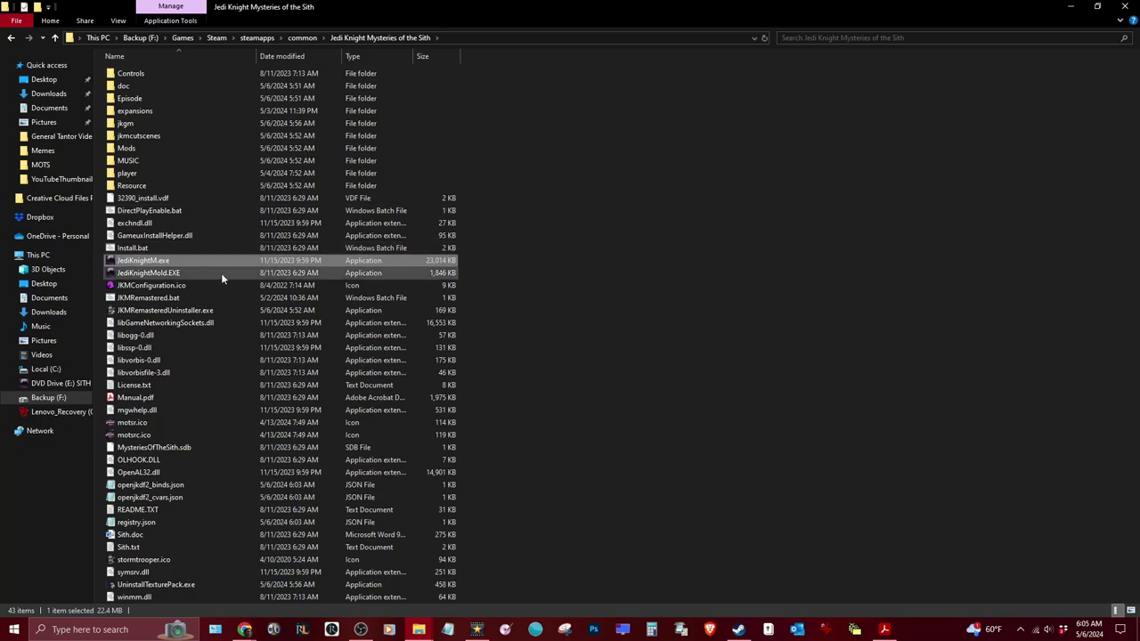
click(176, 274)
click(624, 300)
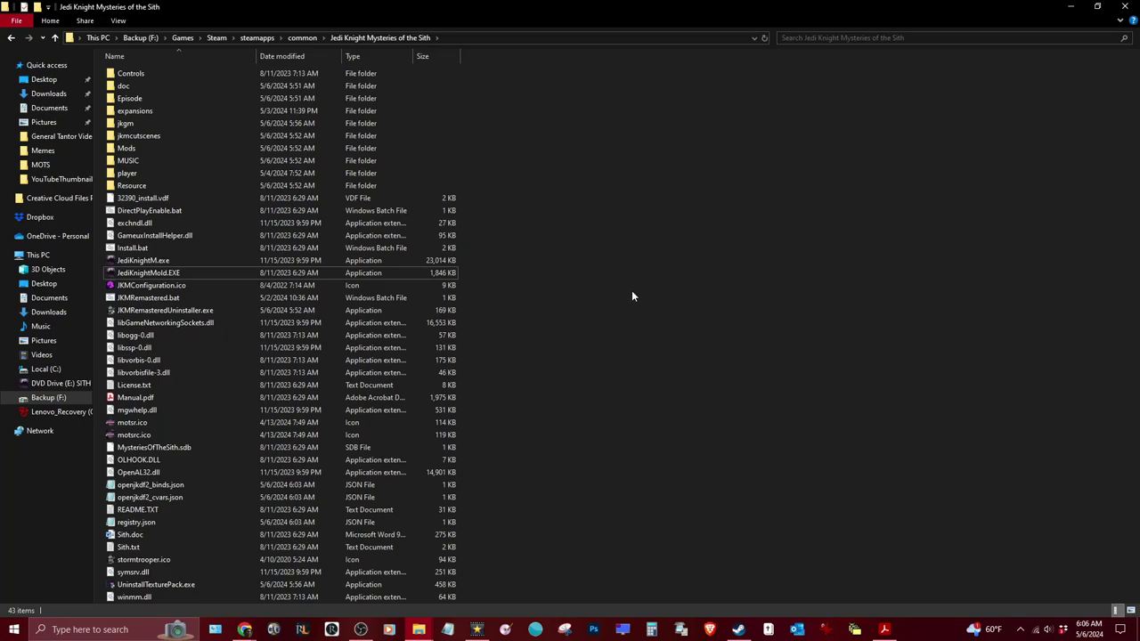
Open the JKMRemastered.bat batch file for editing in Notepad.
click(150, 299)
right_click(151, 299)
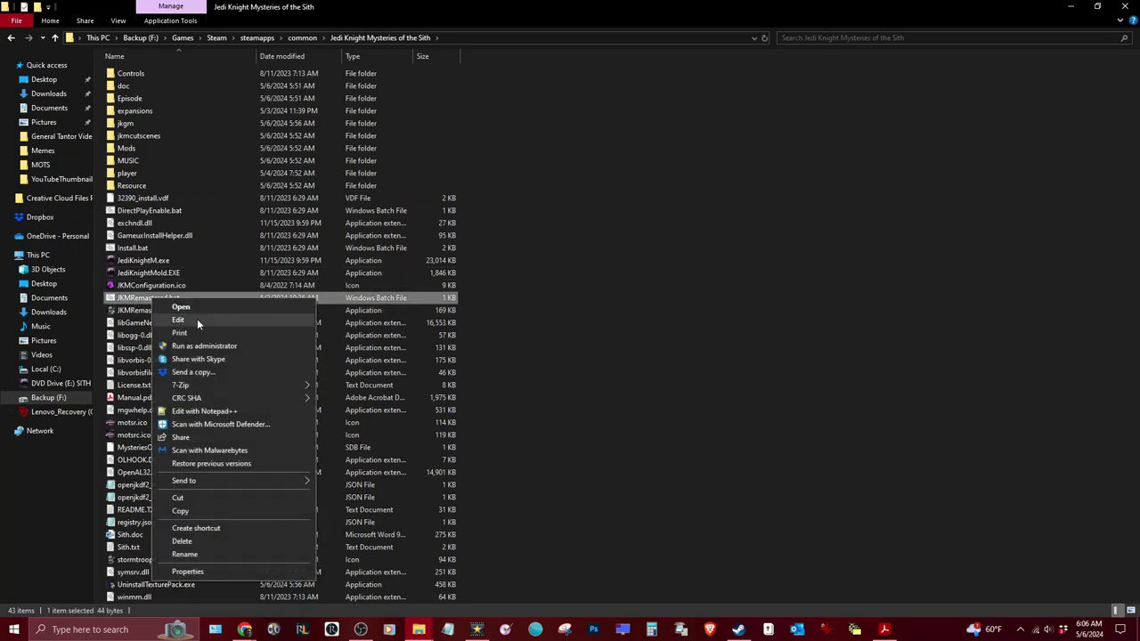
click(169, 321)
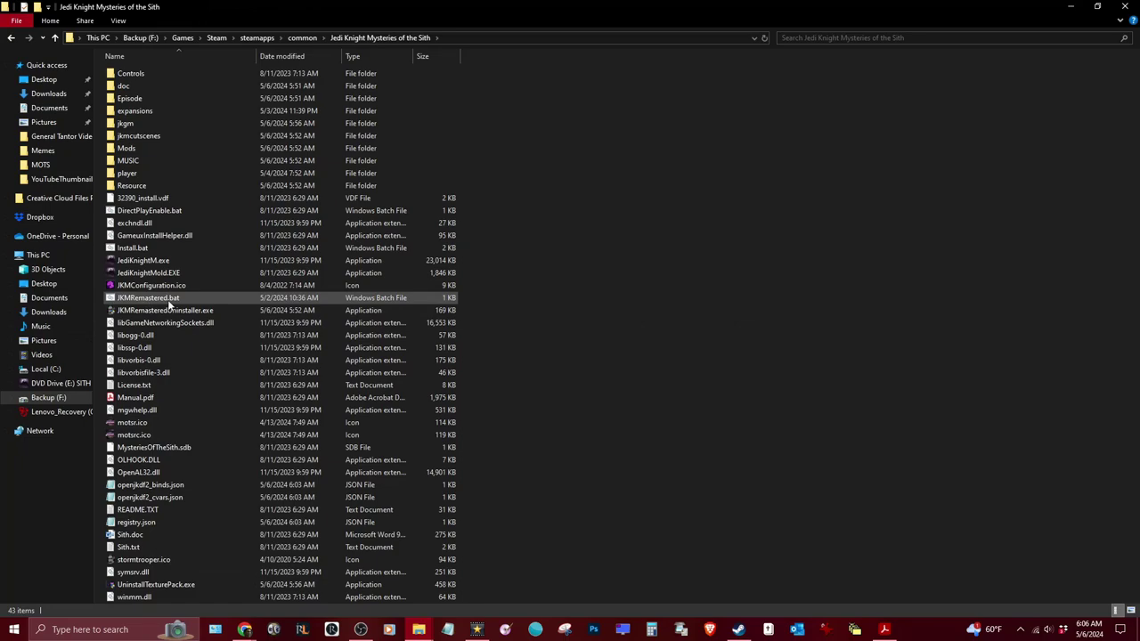
right_click(181, 298)
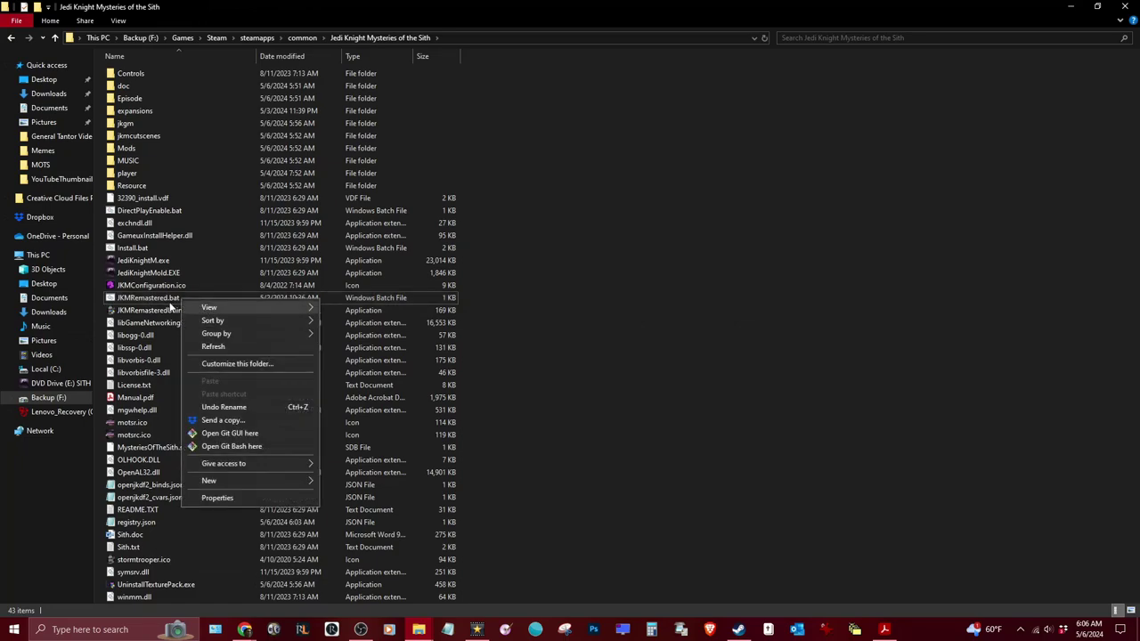
right_click(155, 298)
click(204, 324)
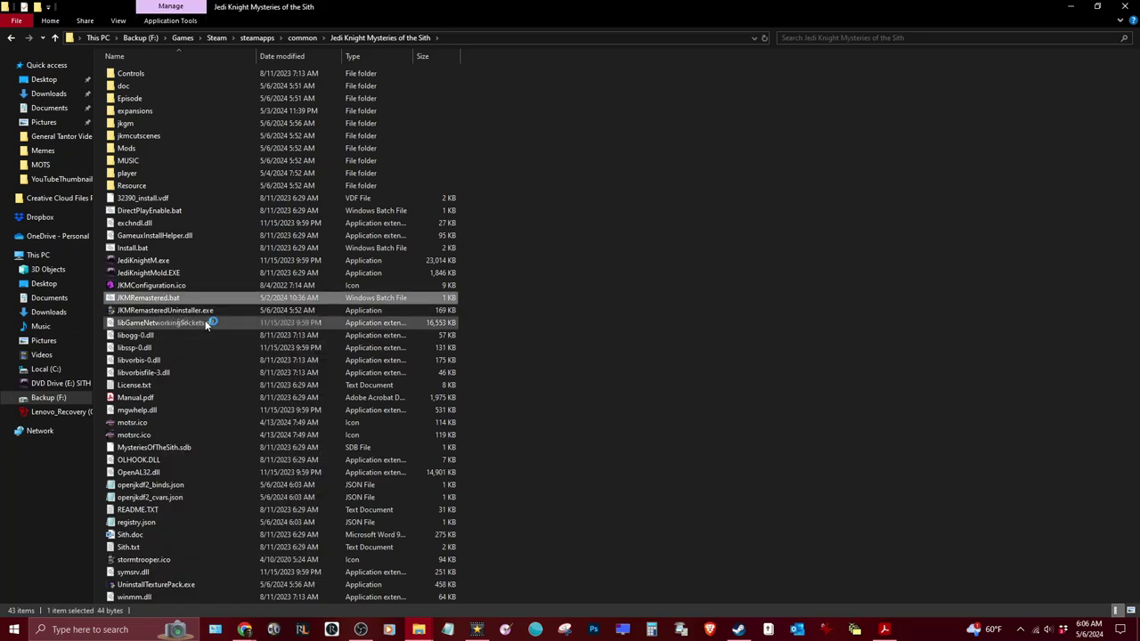
Copy the launch arguments "-devmode -path jkmcutscenes" from the batch file and close it.
drag(239, 40, 97, 40)
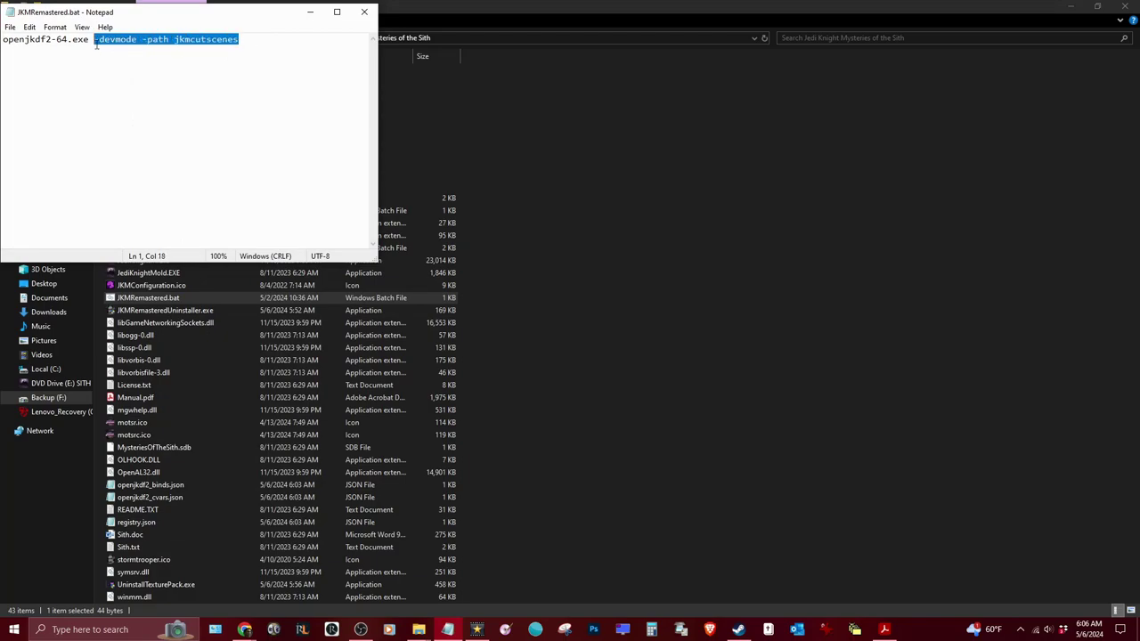
right_click(214, 42)
click(252, 78)
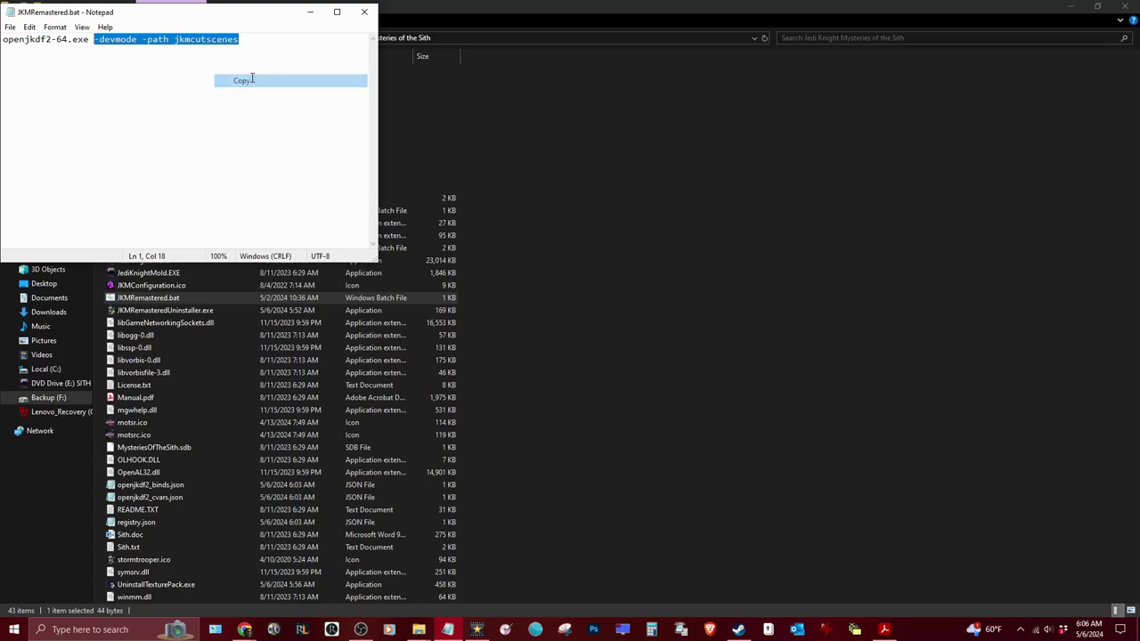
click(364, 11)
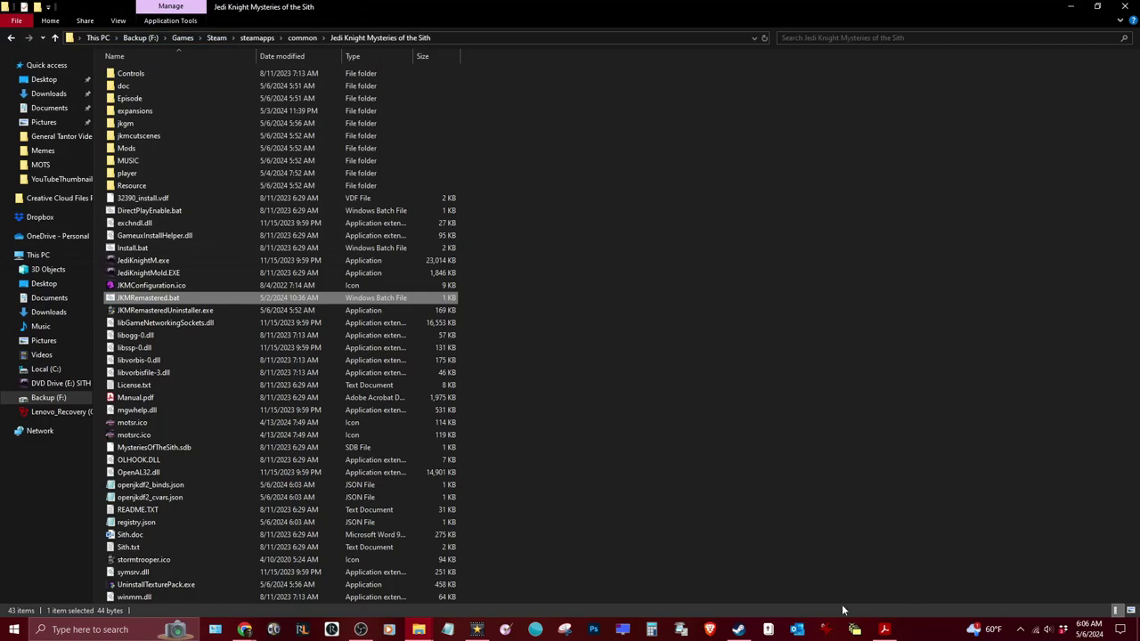
Switch to Steam and open the properties of STAR WARS Jedi Knight: Mysteries of the Sith from the library.
click(738, 630)
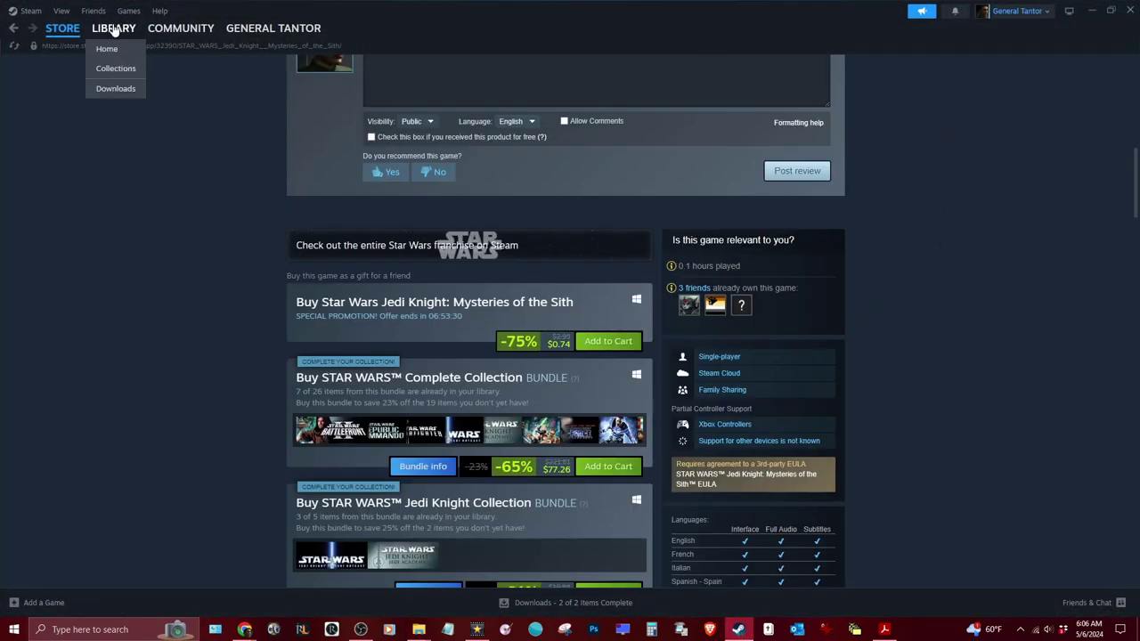
click(111, 29)
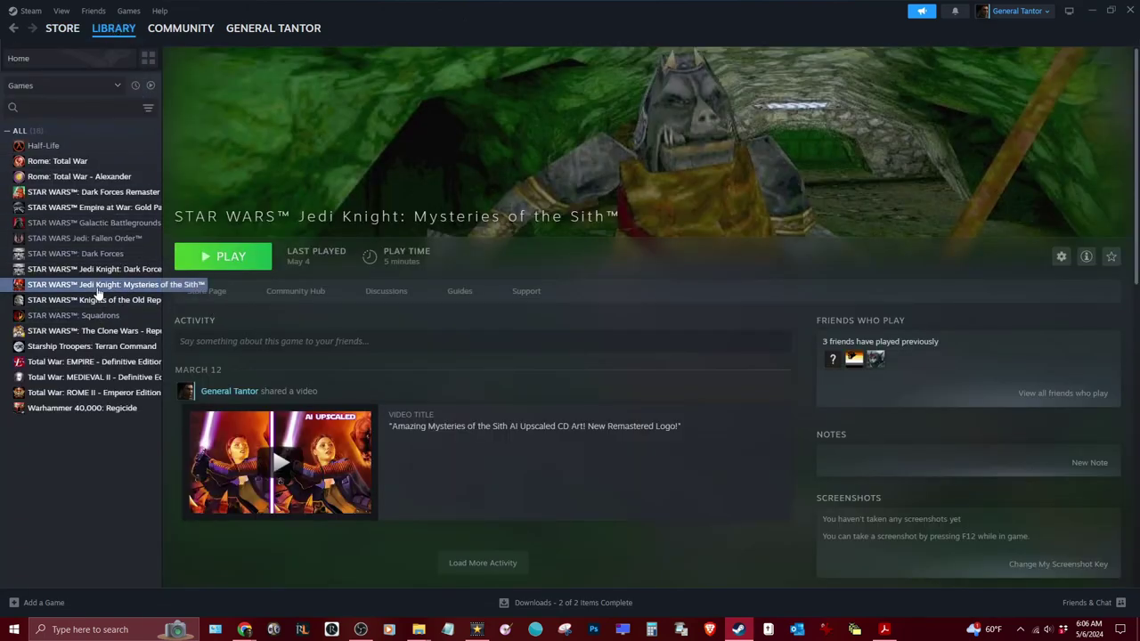
right_click(100, 289)
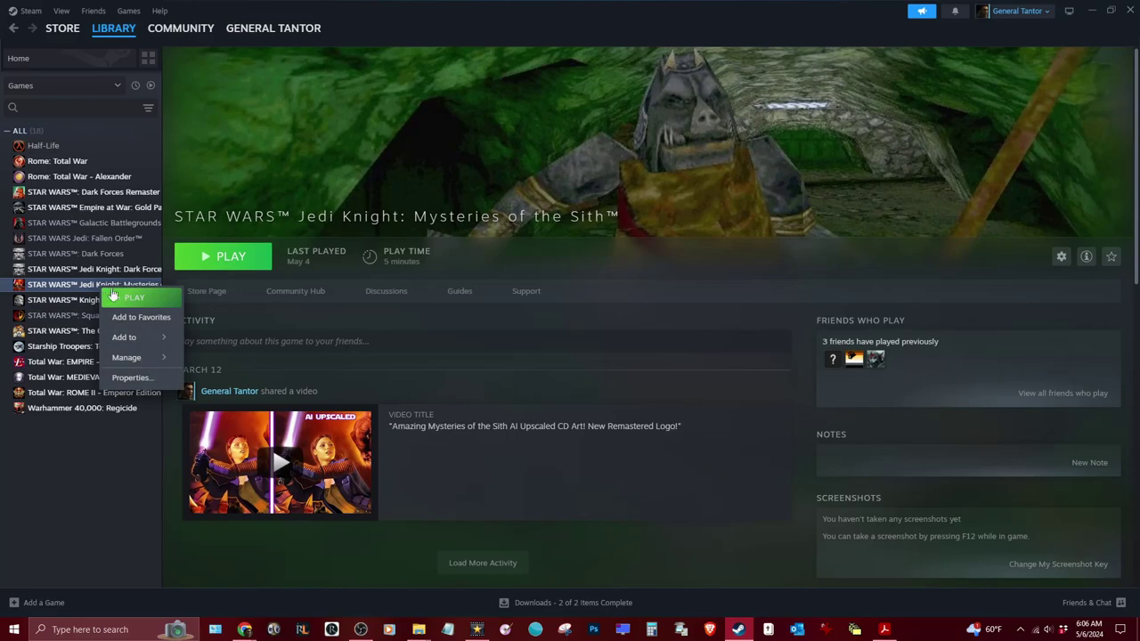
click(147, 381)
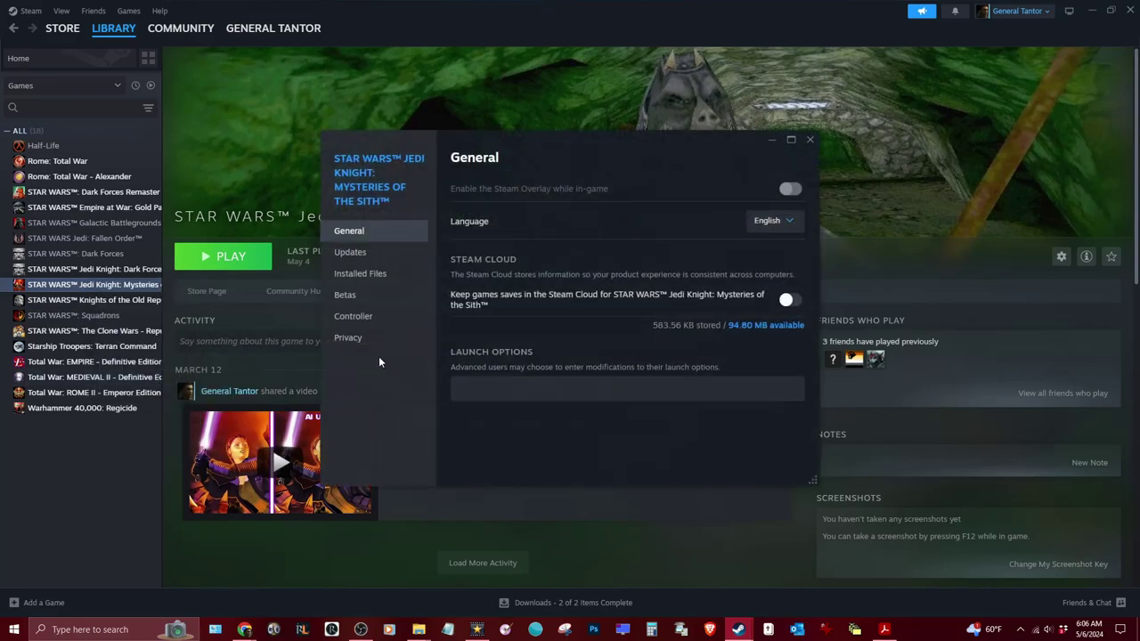
Paste "-devmode -path jkmcutscenes" as the game's launch options and close its properties.
right_click(492, 402)
click(498, 404)
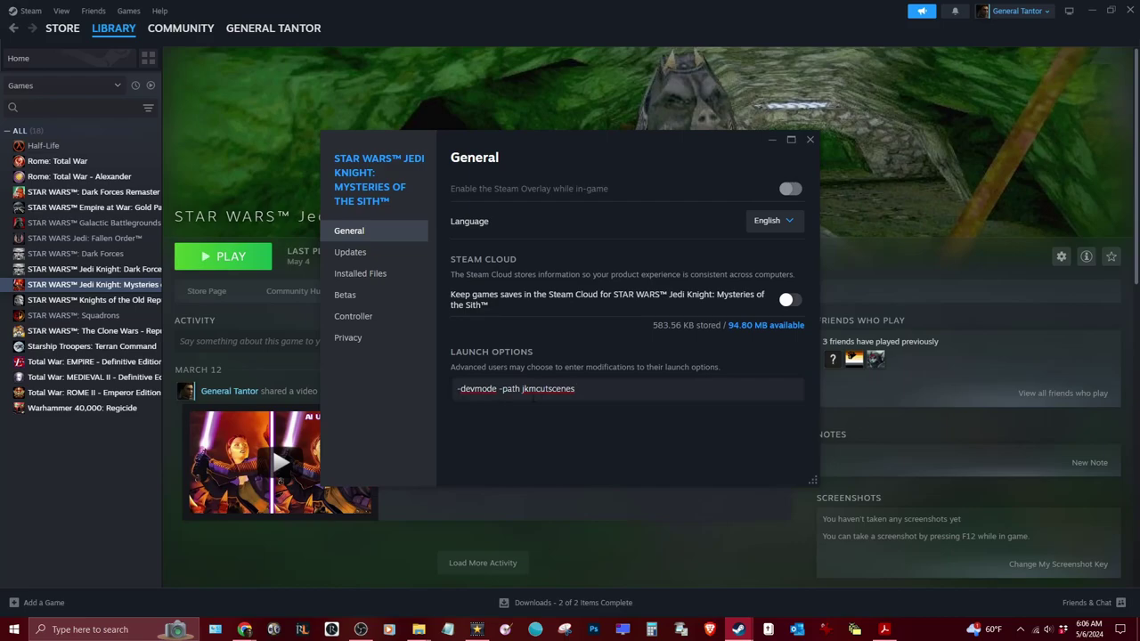
click(810, 140)
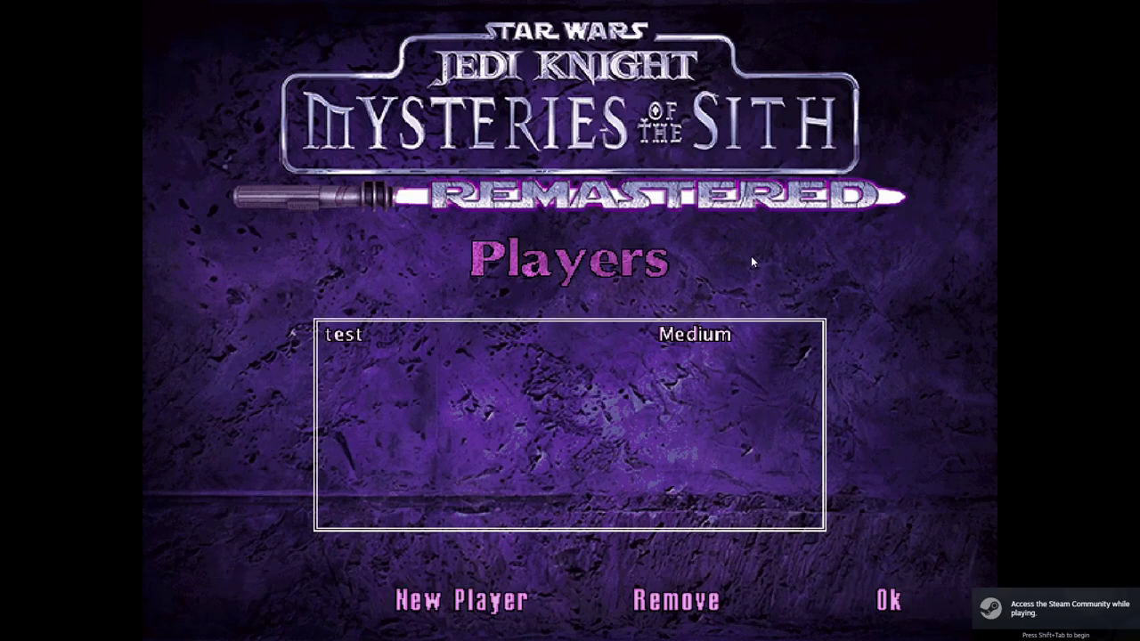
Continue with the "test" player in the launched Mysteries of the Sith Remastered and quit the game from its main menu.
click(888, 599)
click(597, 454)
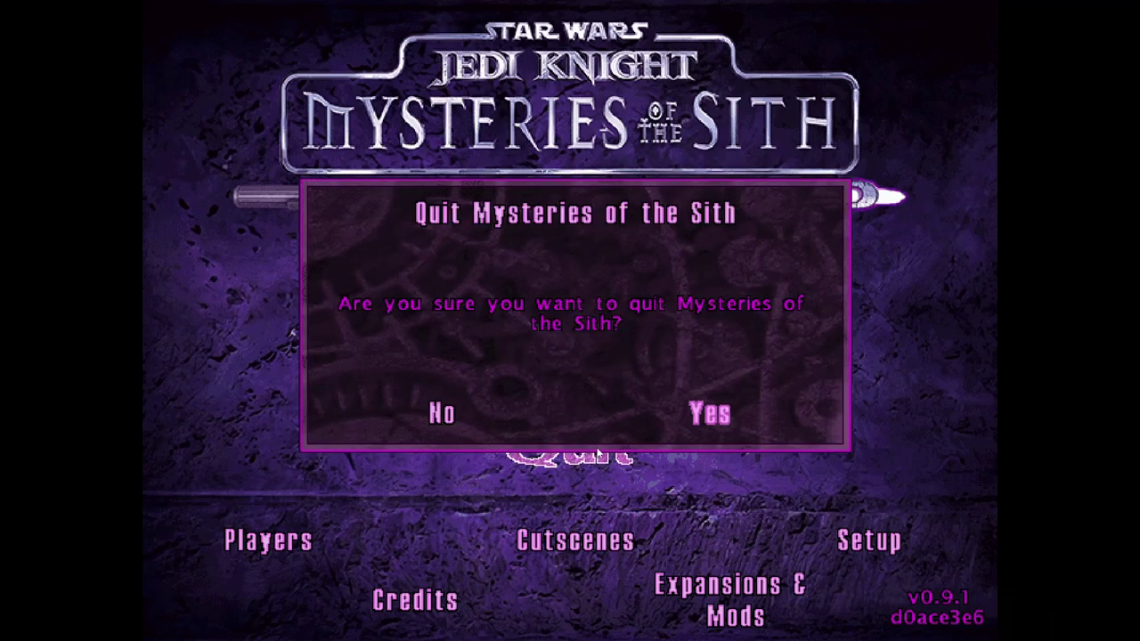
click(670, 392)
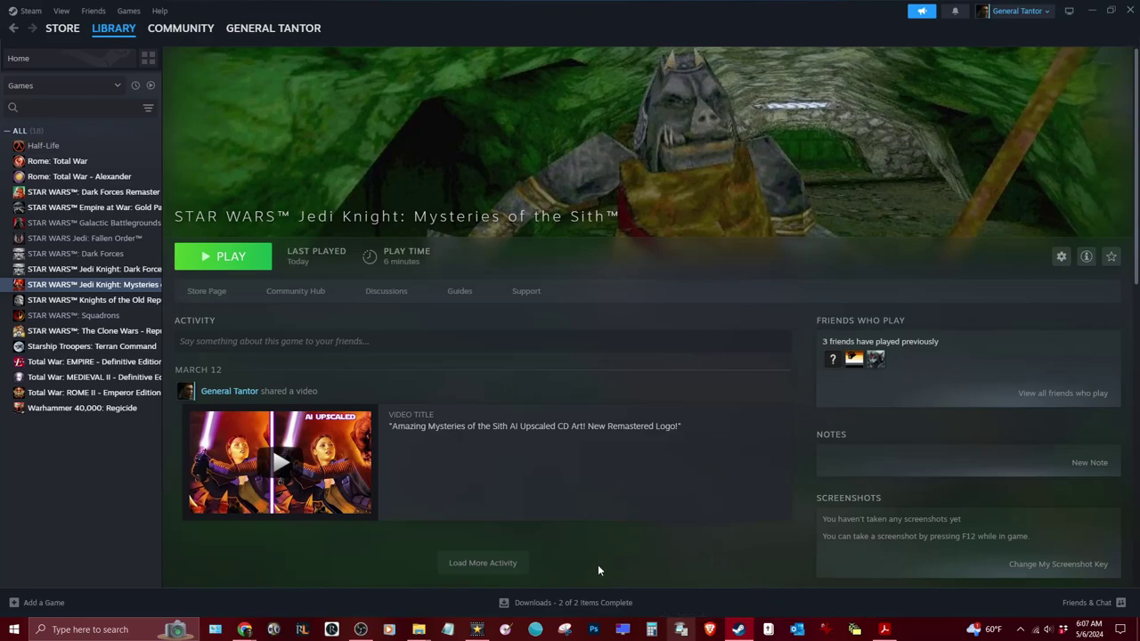
Switch to File Explorer's Jedi Knight Mysteries of the Sith folder and delete the 23,014 KB JediKnightM.exe.
mouse_move(418, 629)
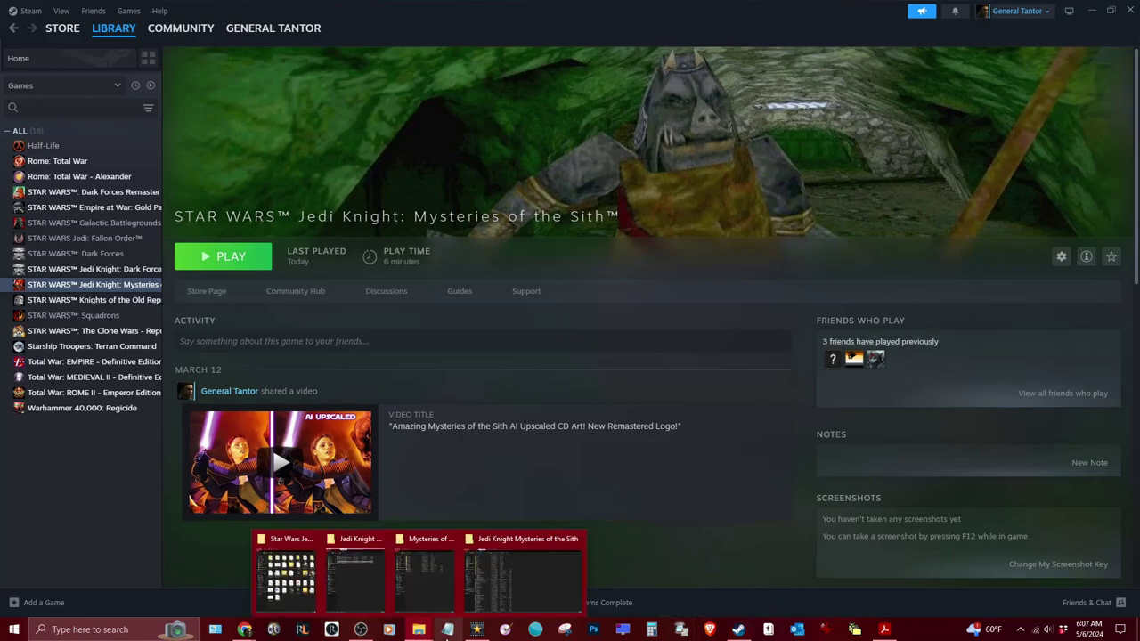
click(519, 601)
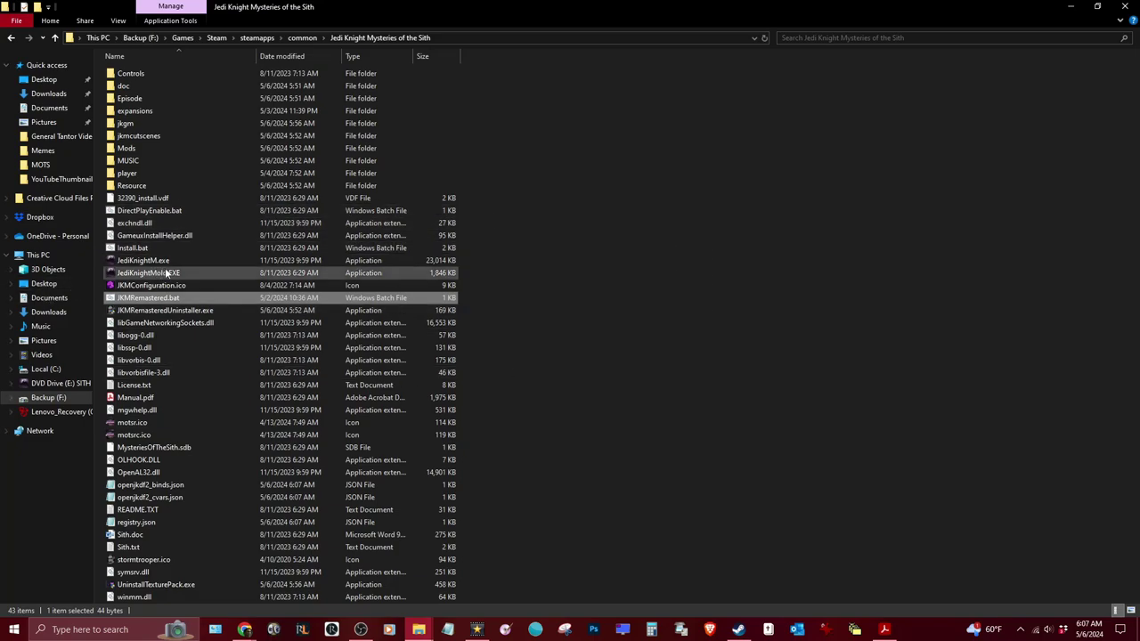
click(139, 261)
right_click(138, 262)
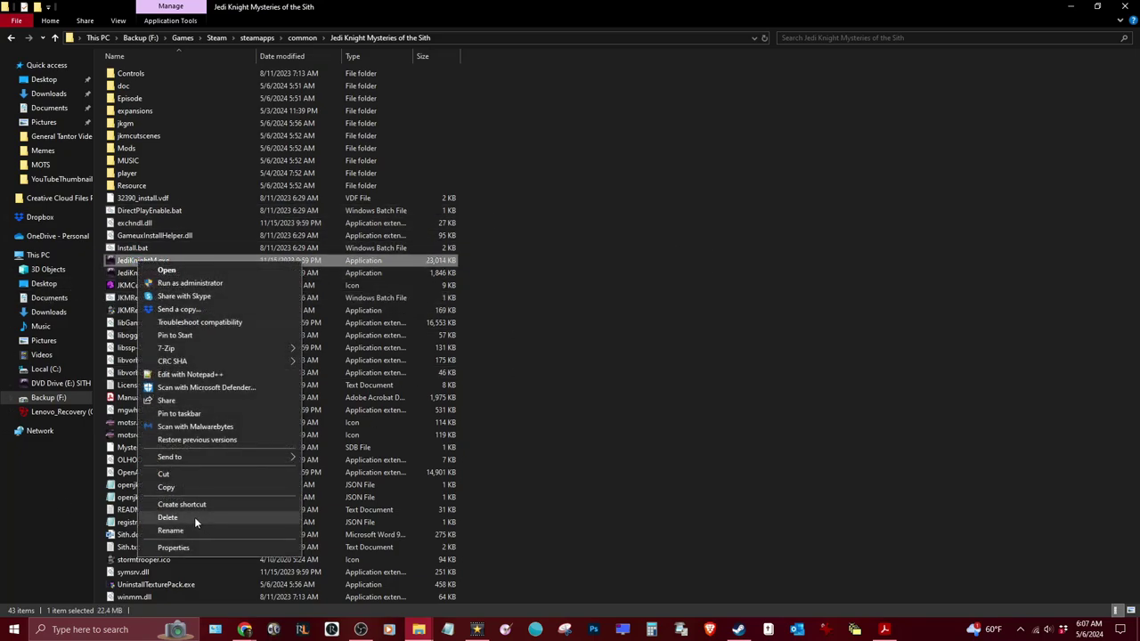
click(281, 226)
click(151, 262)
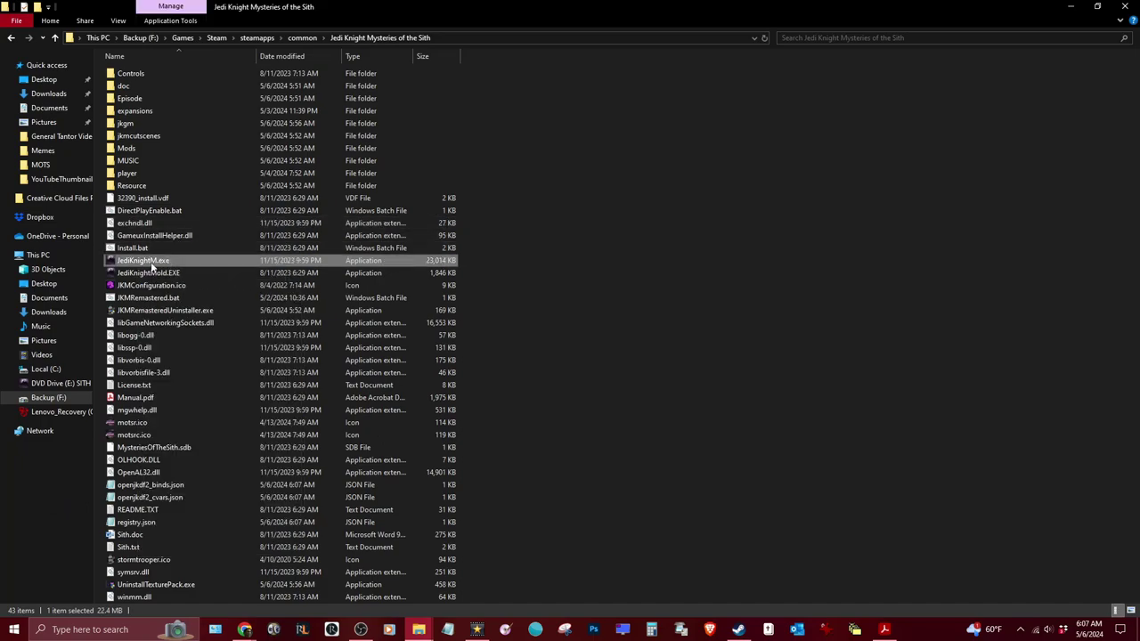
right_click(151, 263)
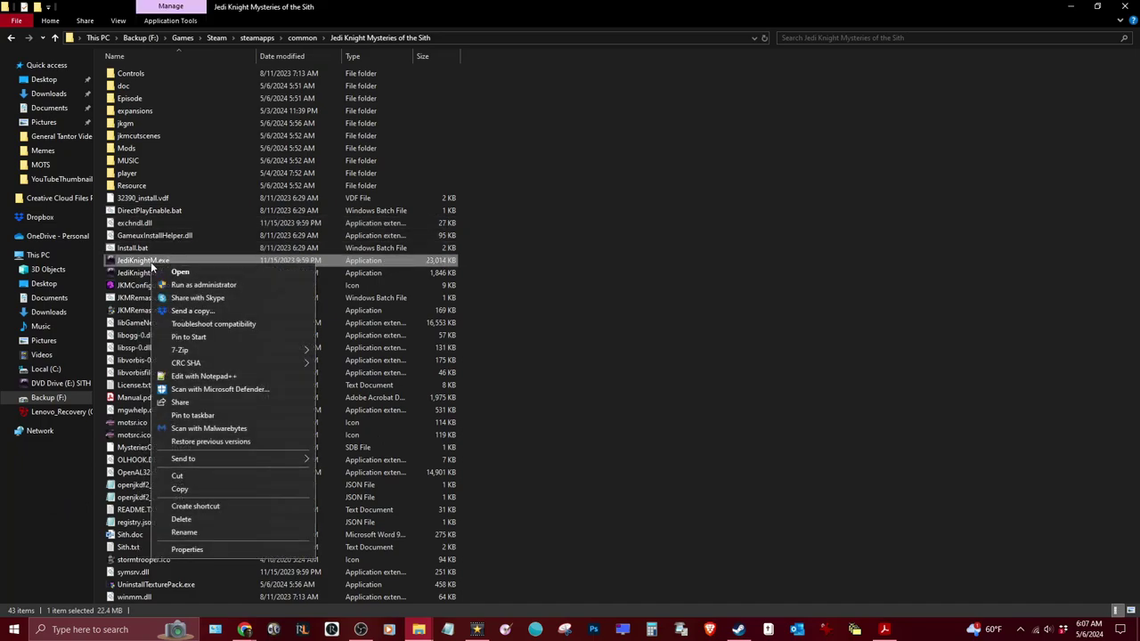
click(187, 520)
Rename JediKnightMold.EXE back to JediKnightM.EXE.
click(163, 260)
right_click(163, 260)
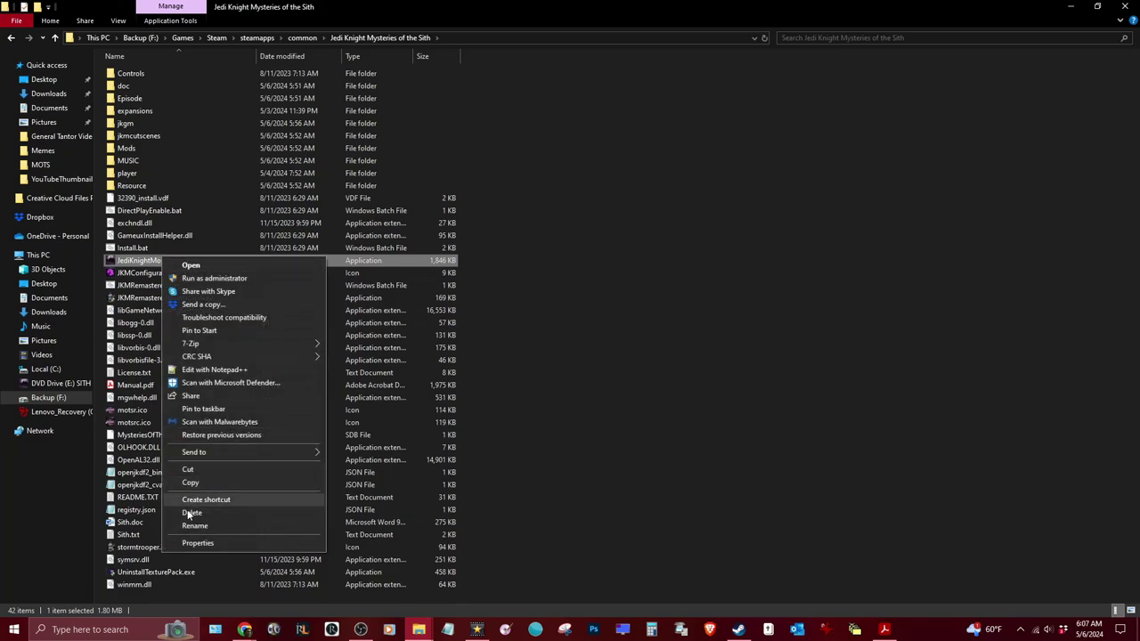
click(194, 525)
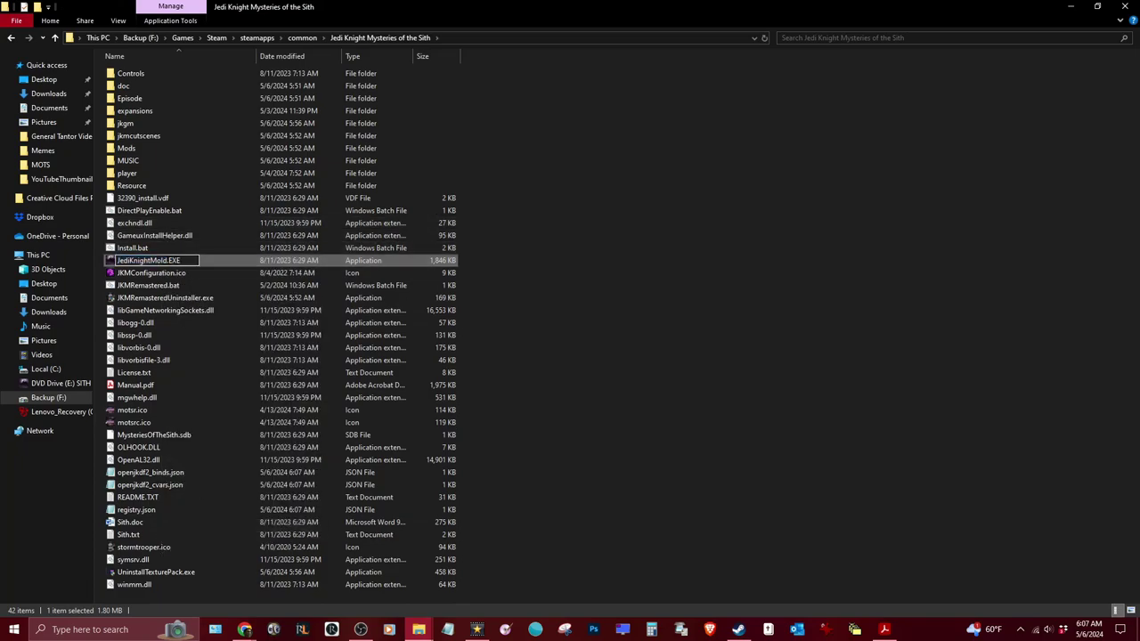
key(BackSpace)
key(BackSpace)
key(BackSpace)
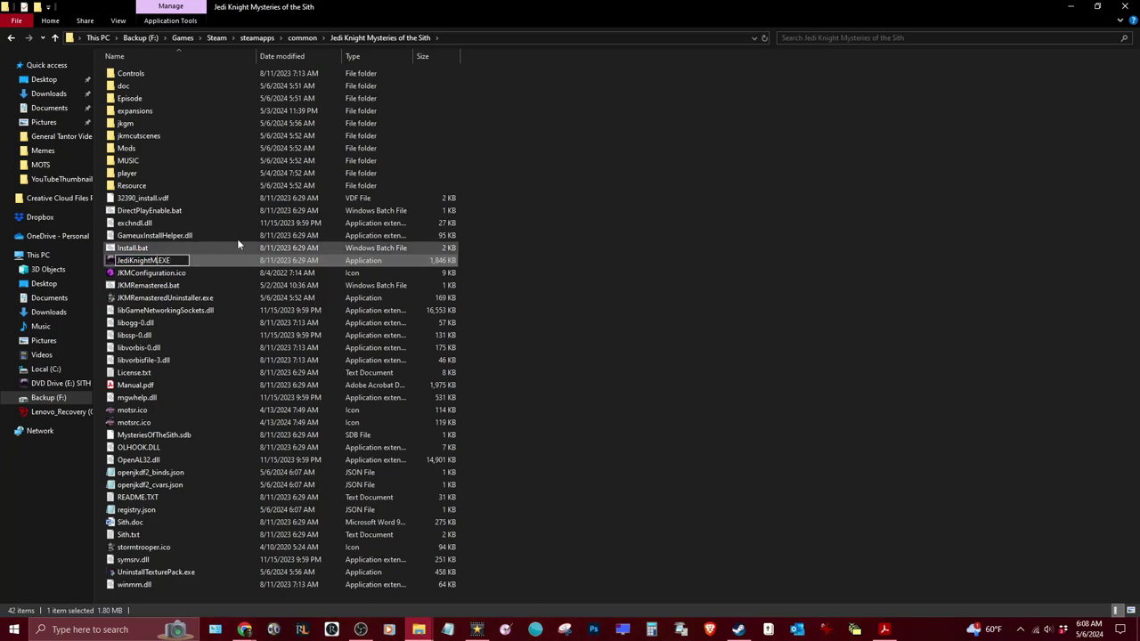
click(639, 282)
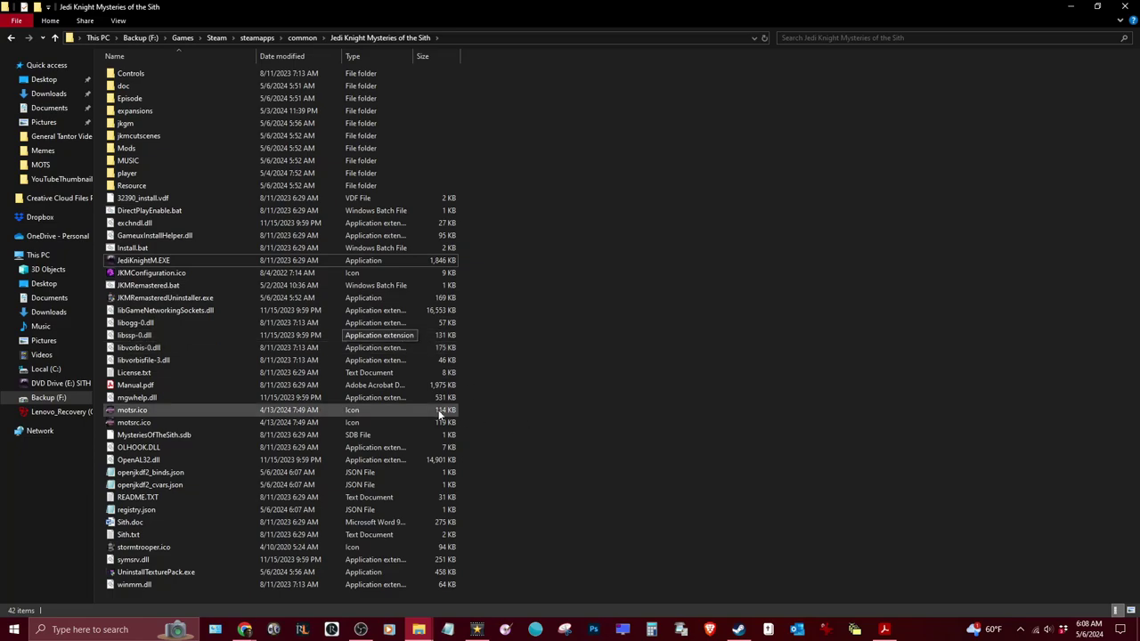
Uninstall the texture pack with UninstallTexturePack.exe and the remaster with JKMRemasteredUninstaller.exe.
double_click(159, 577)
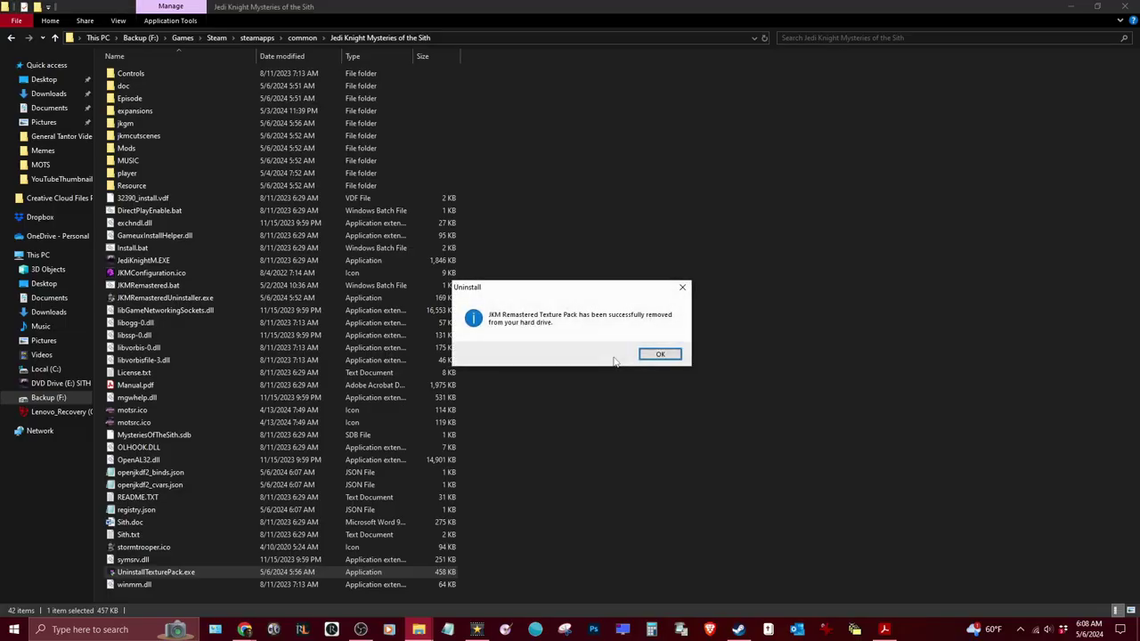
click(659, 356)
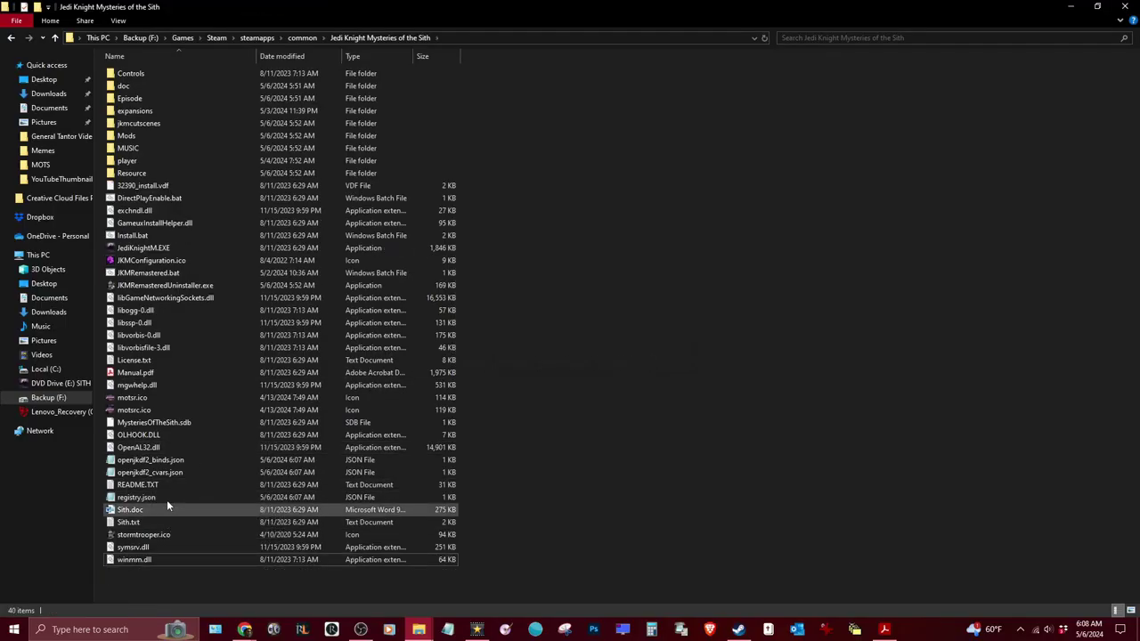
click(184, 288)
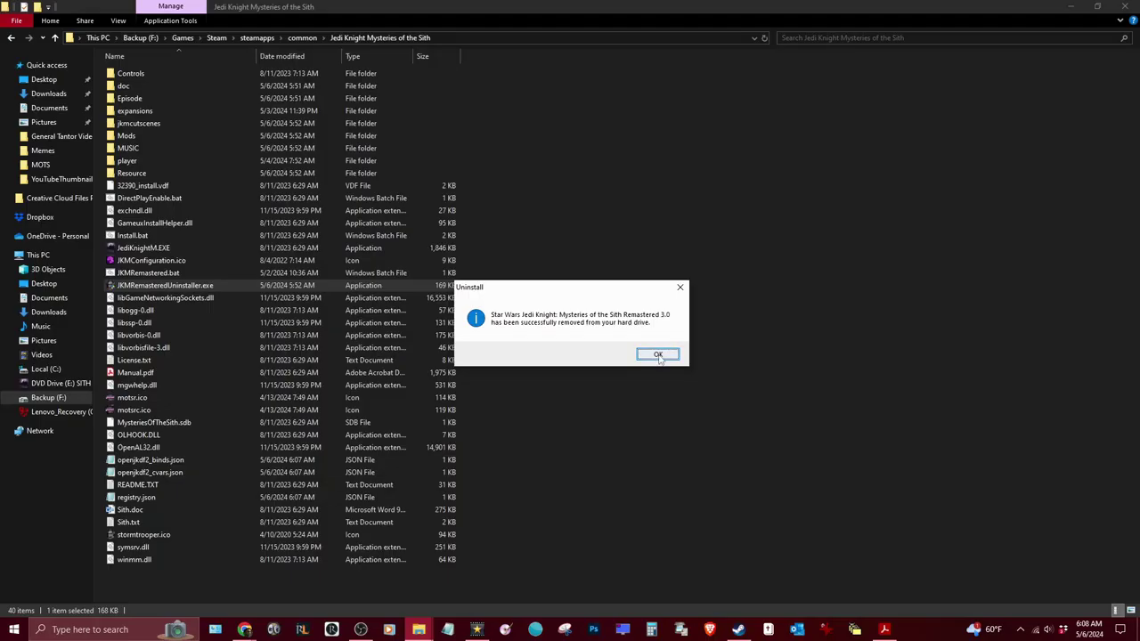
click(659, 355)
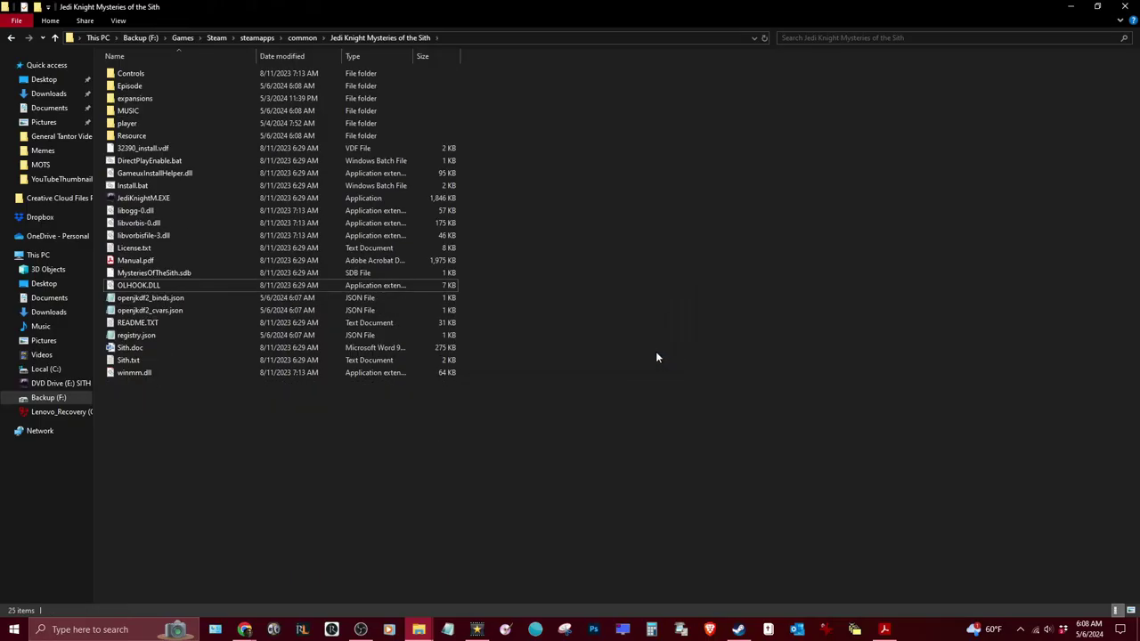
Delete the leftover openjkdf2_binds.json, openjkdf2_cvars.json and registry.json files from the game folder.
click(183, 335)
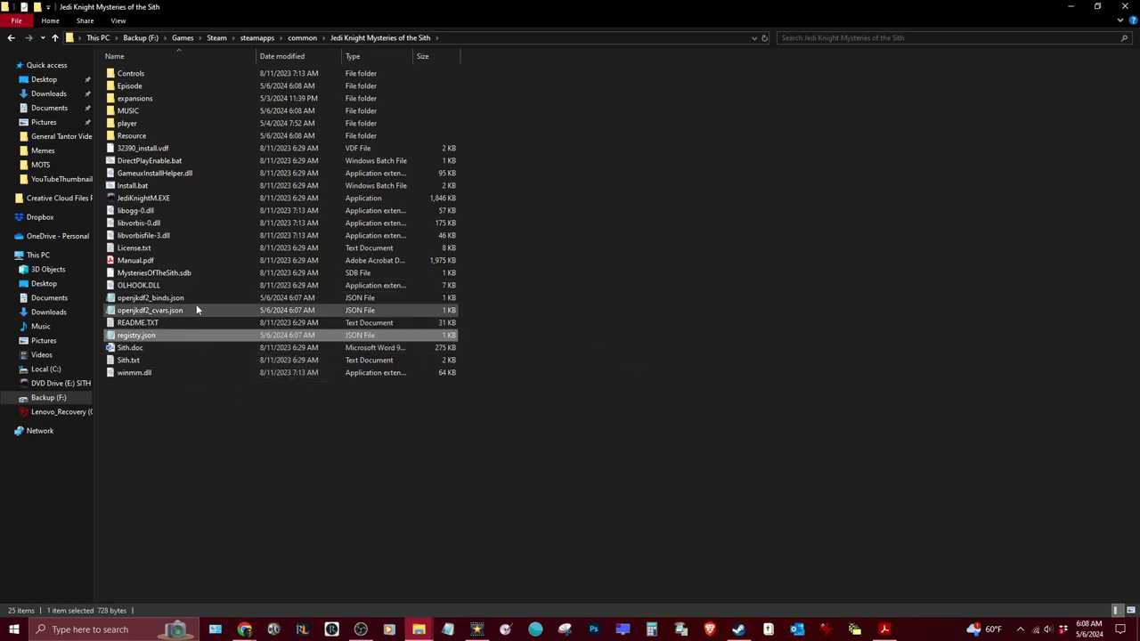
click(198, 298)
click(184, 310)
click(186, 299)
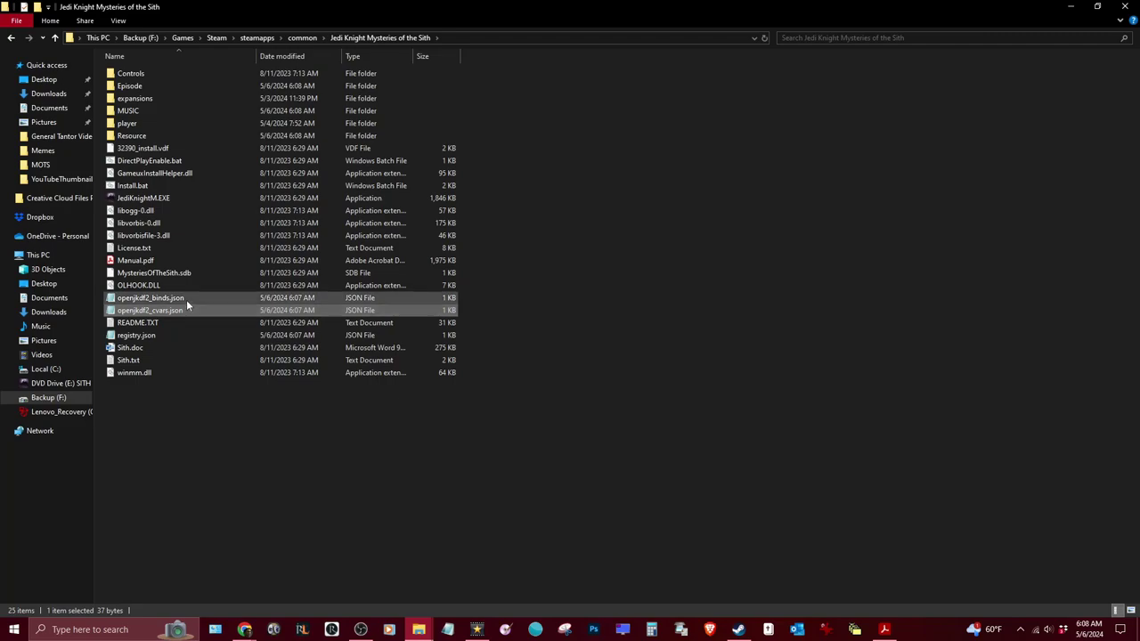
right_click(153, 299)
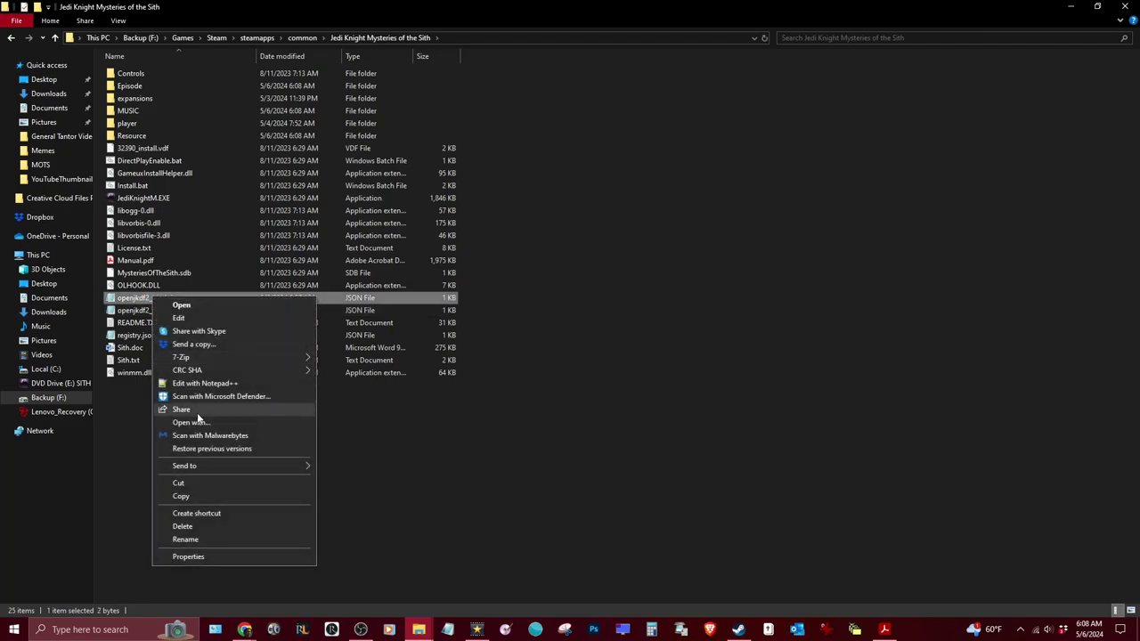
click(198, 527)
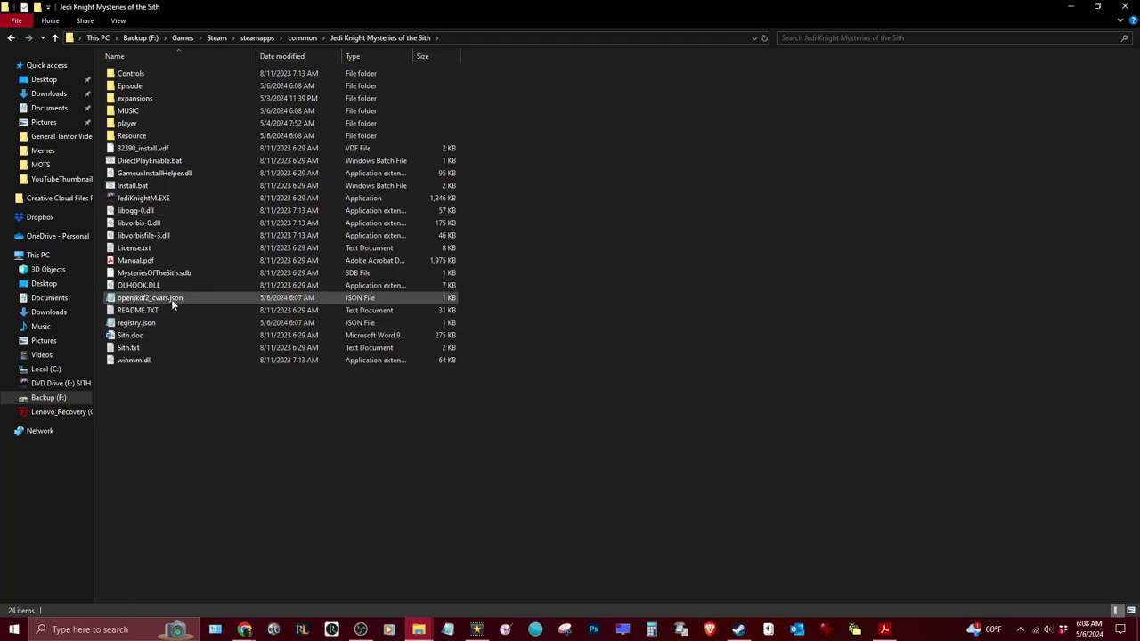
right_click(171, 299)
click(203, 530)
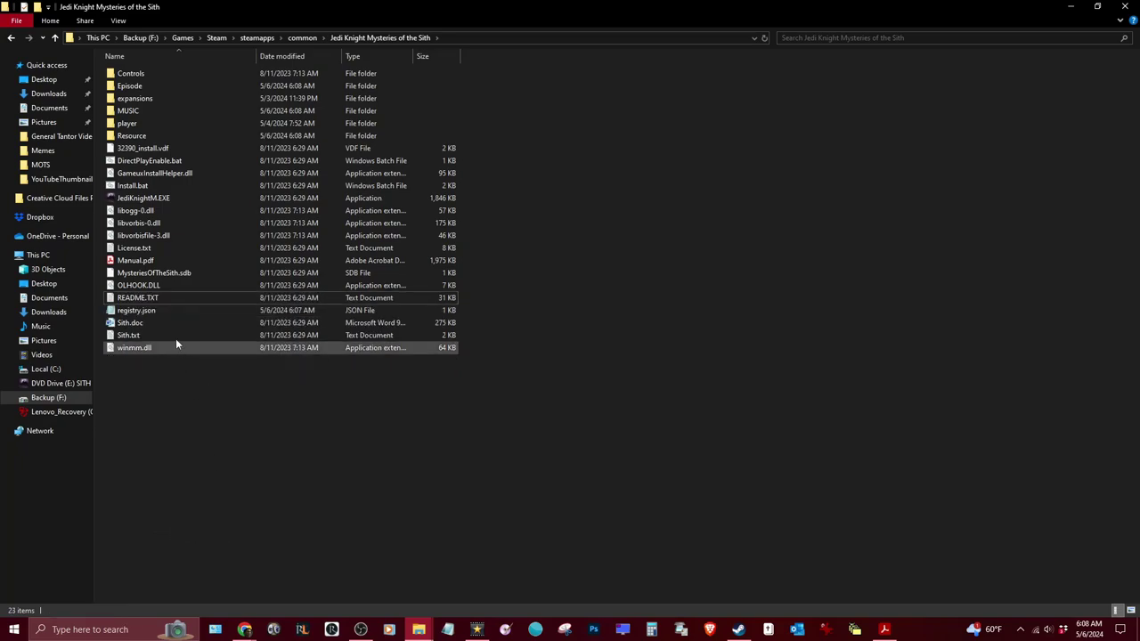
click(138, 311)
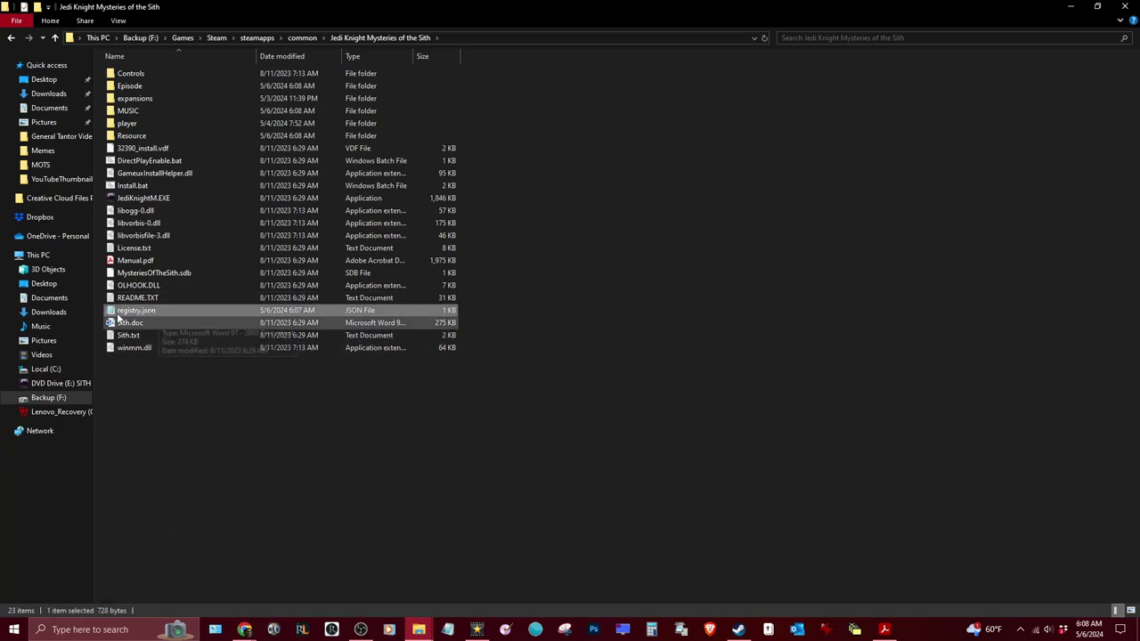
right_click(149, 311)
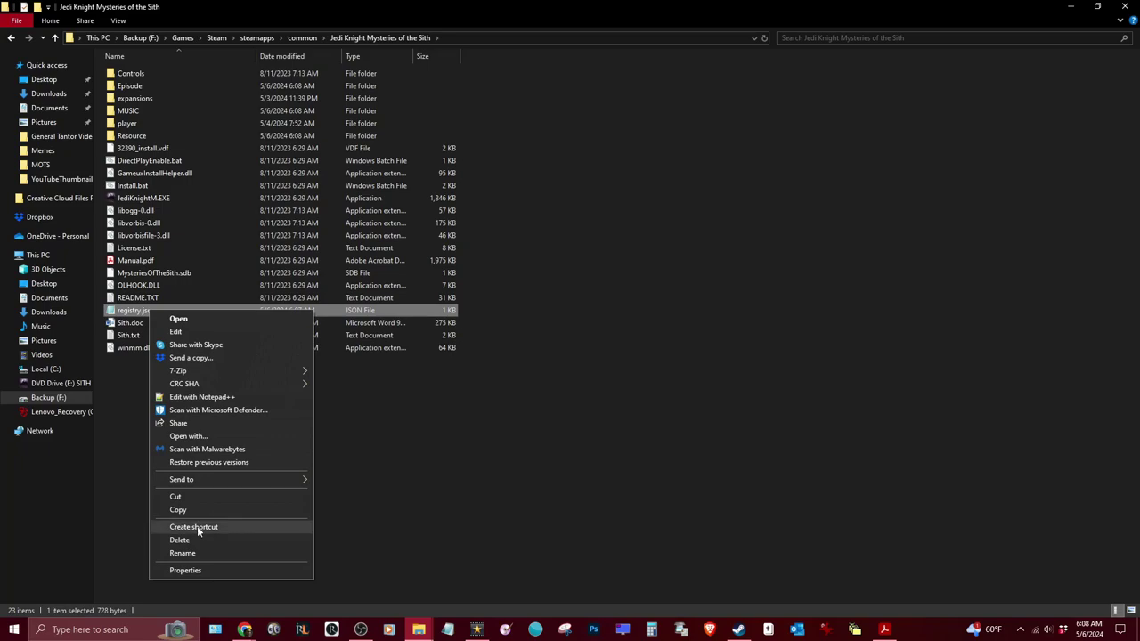
click(198, 538)
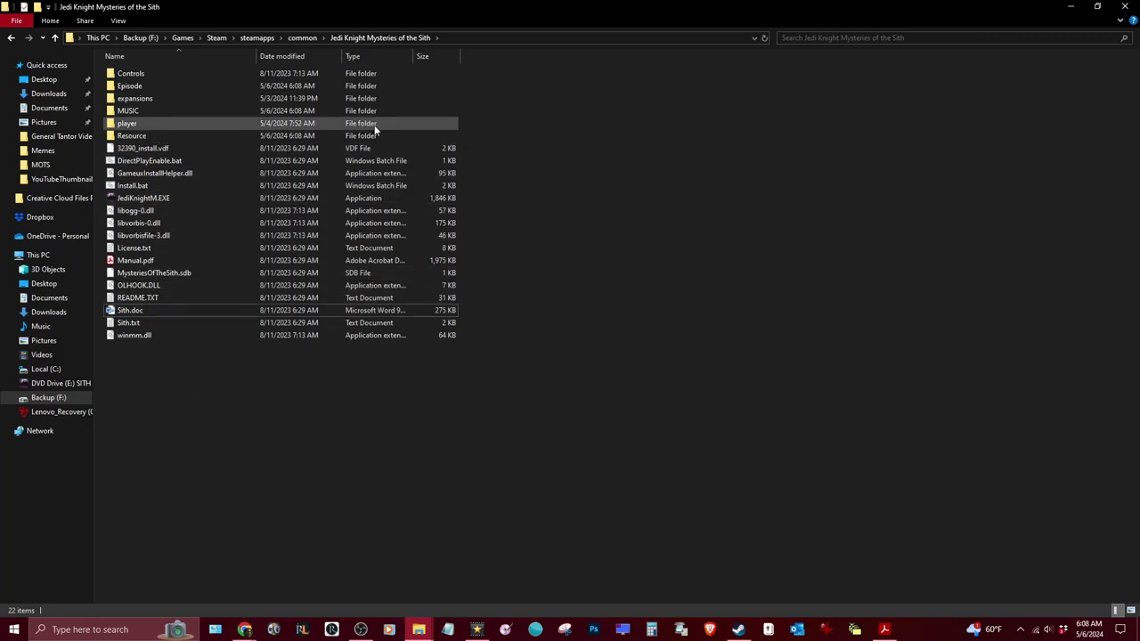
Move JKMSNDLO.GOO from Resource's Backup Sounds subfolder into the Resource folder and delete the Backup Sounds folder.
double_click(155, 137)
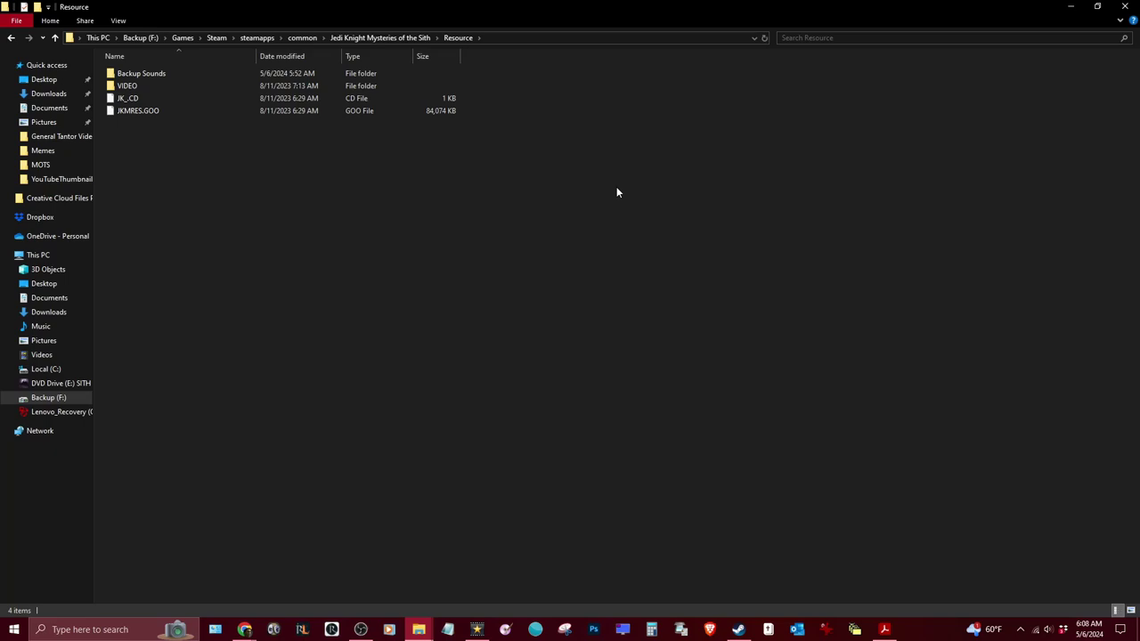
double_click(152, 73)
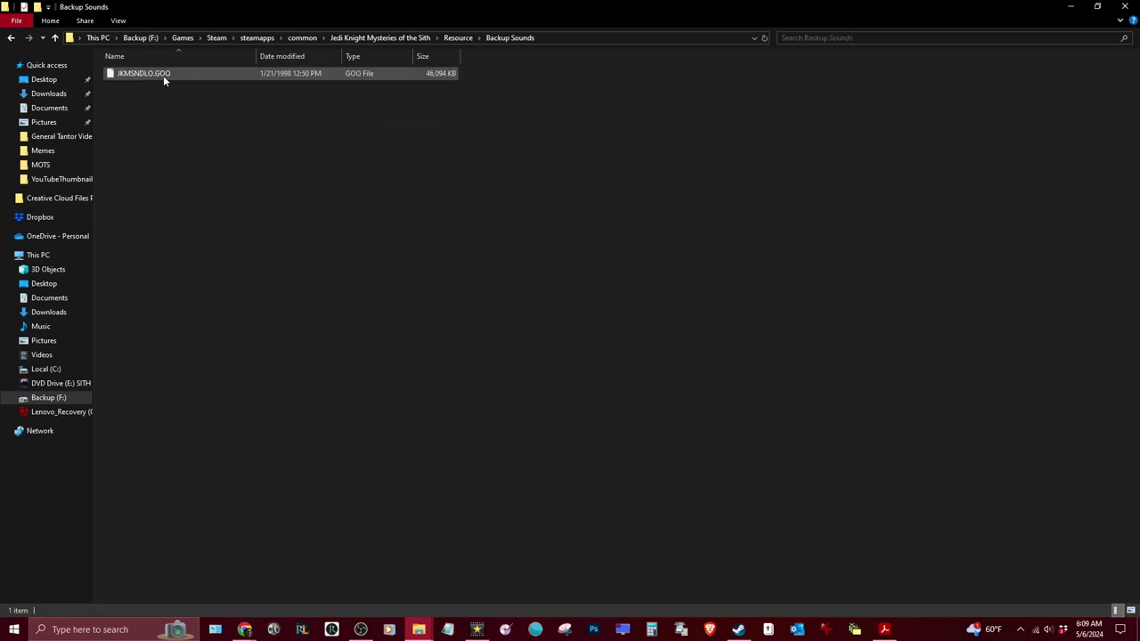
right_click(140, 74)
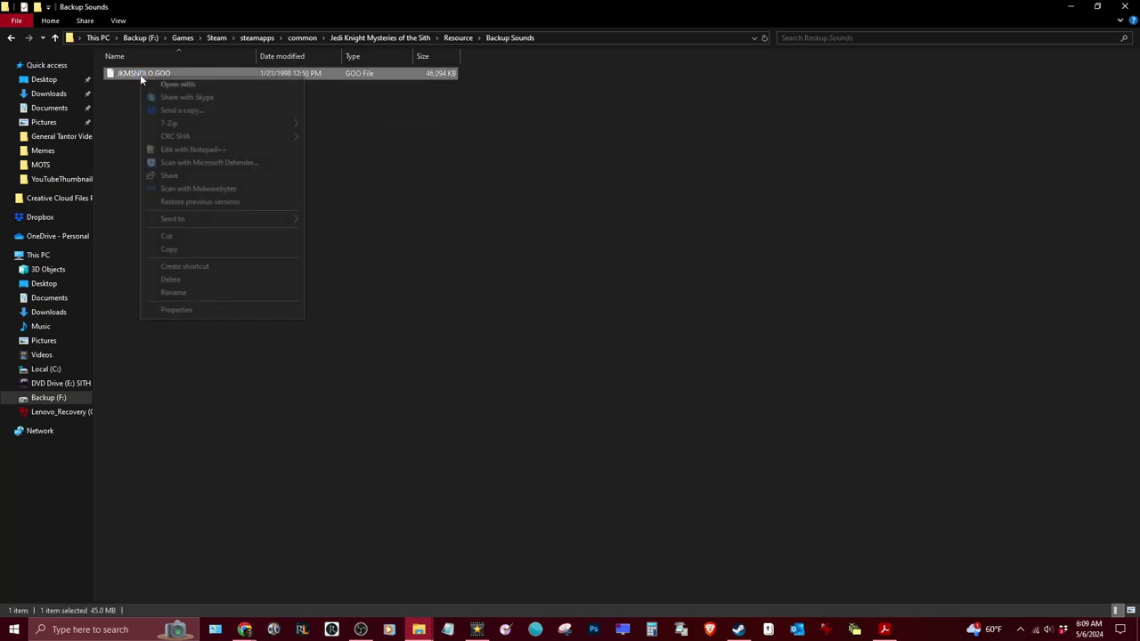
click(175, 250)
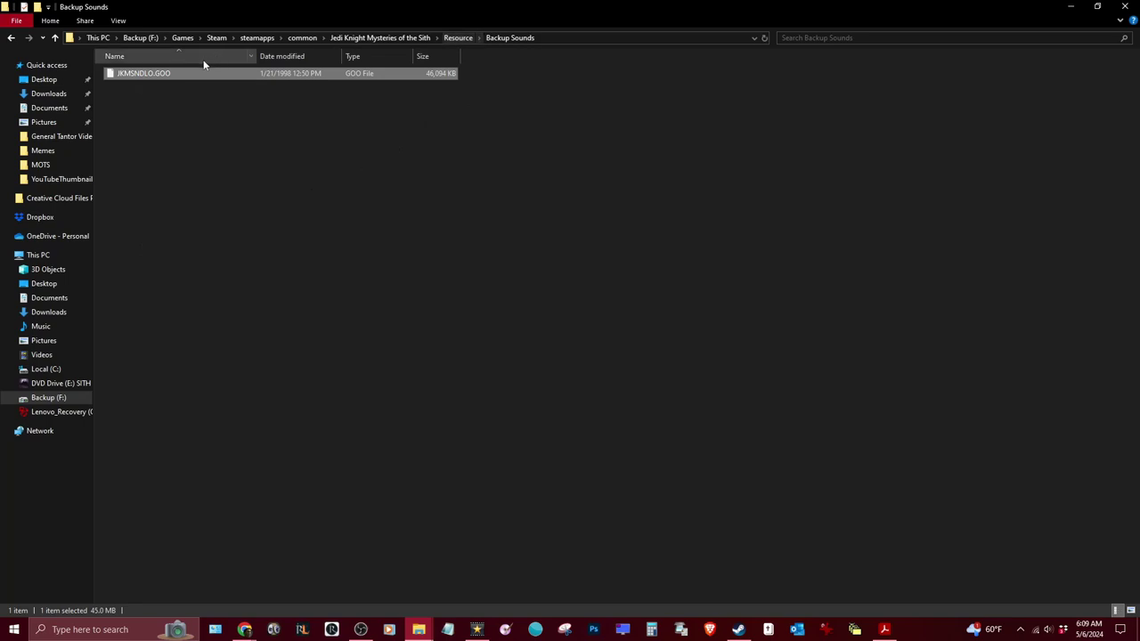
right_click(164, 75)
click(204, 234)
click(459, 37)
right_click(164, 150)
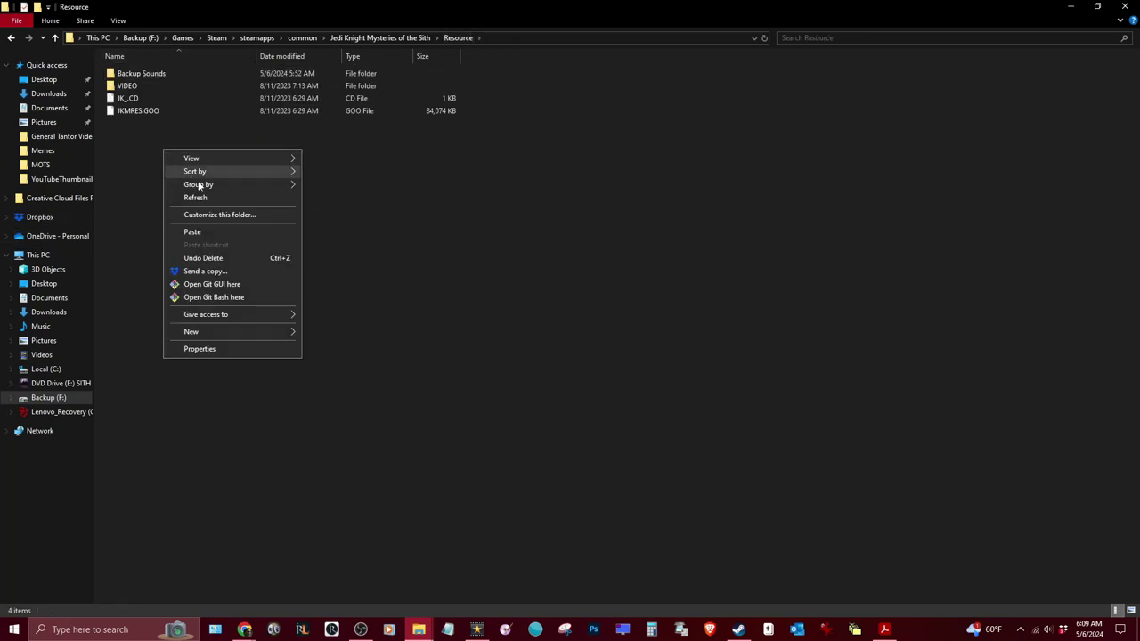
click(211, 230)
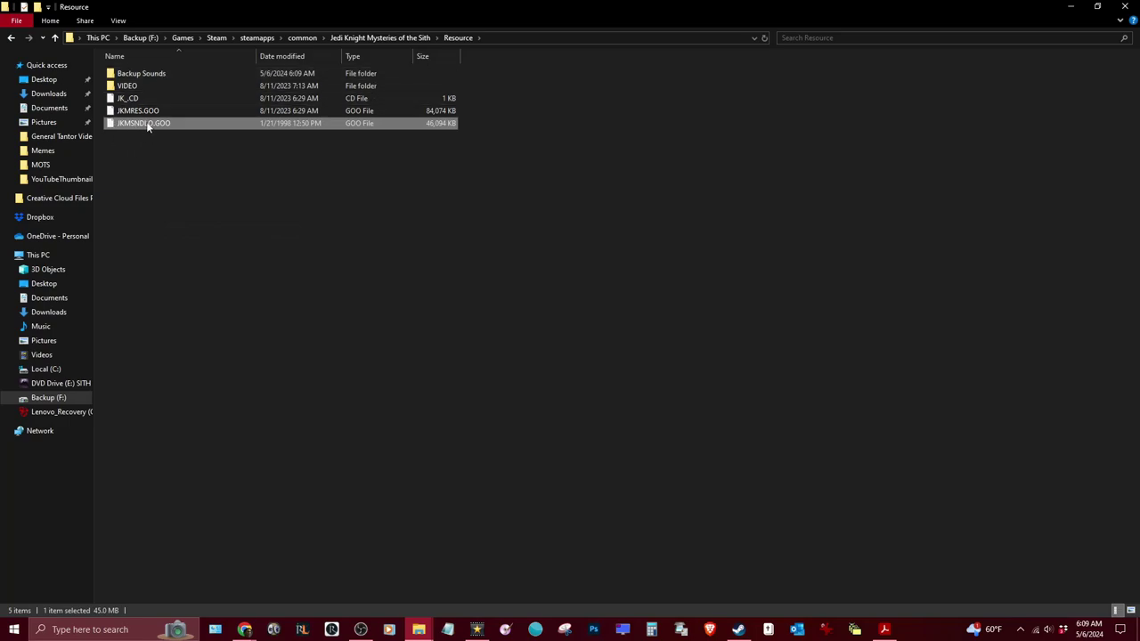
right_click(150, 73)
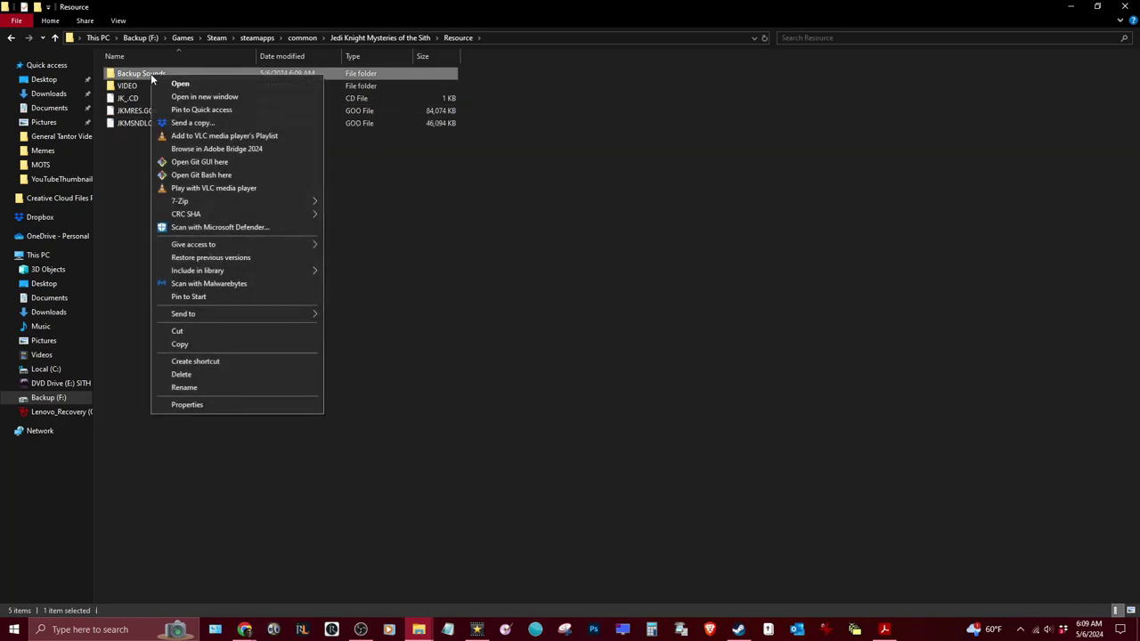
click(203, 370)
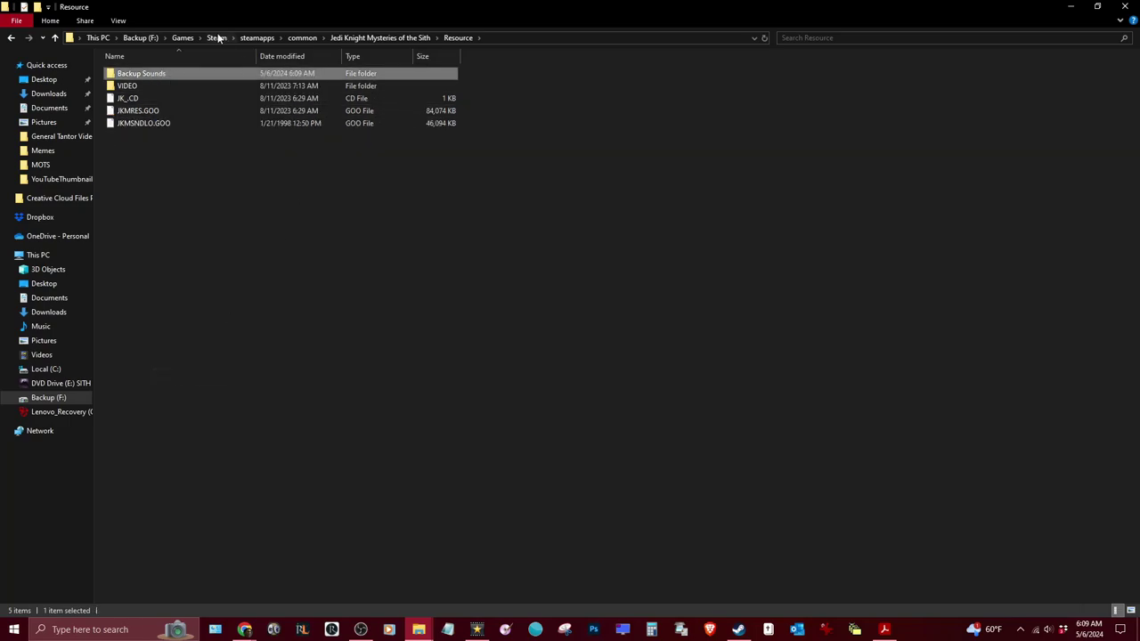
Move the nine .ogg tracks from MUSIC's Backup subfolder into the MUSIC folder and delete the Backup folder.
click(418, 41)
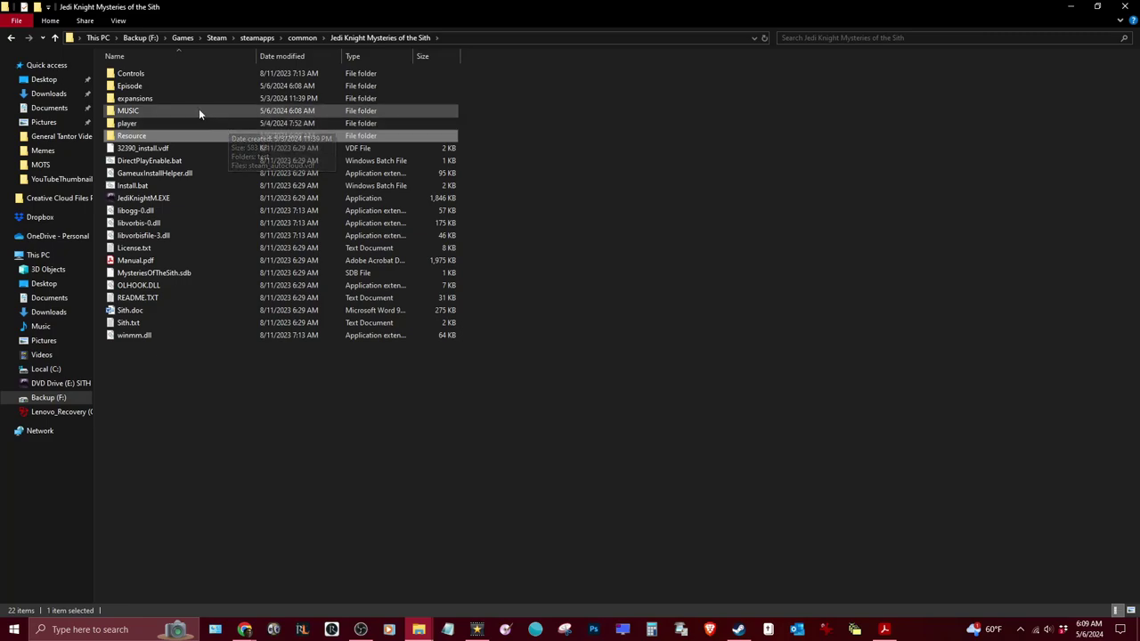
double_click(143, 110)
double_click(149, 72)
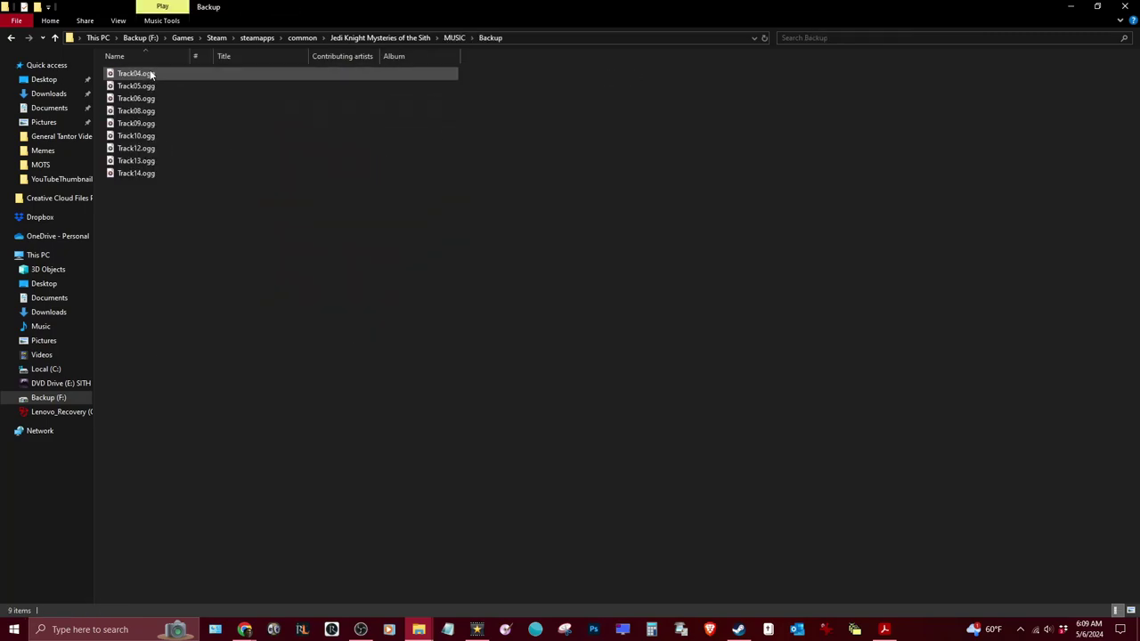
drag(218, 246, 143, 77)
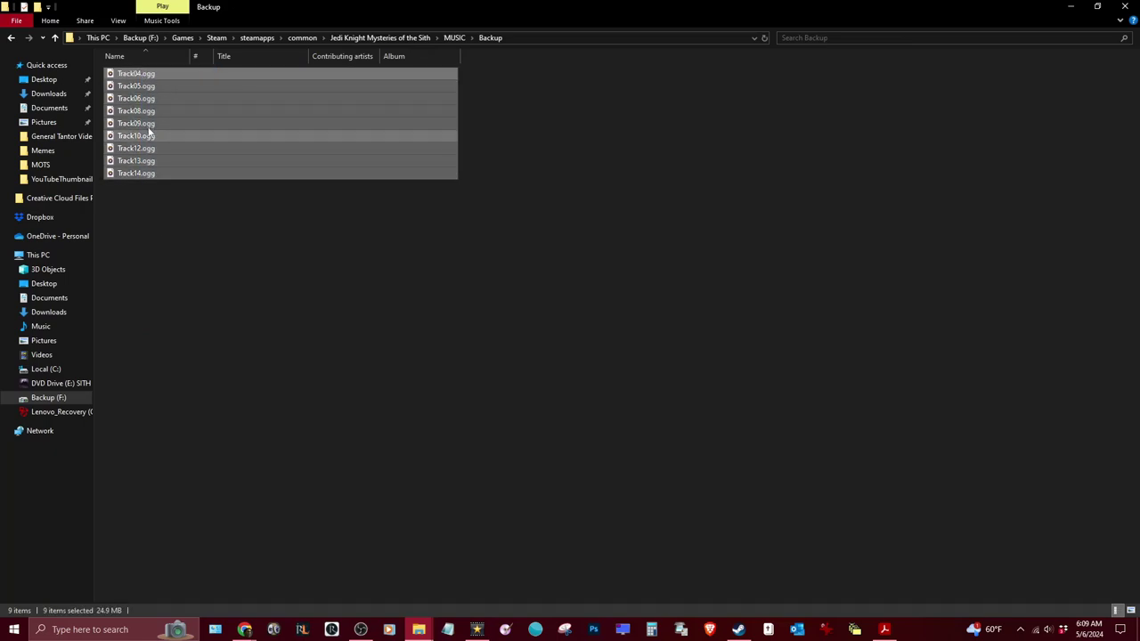
right_click(145, 114)
click(192, 317)
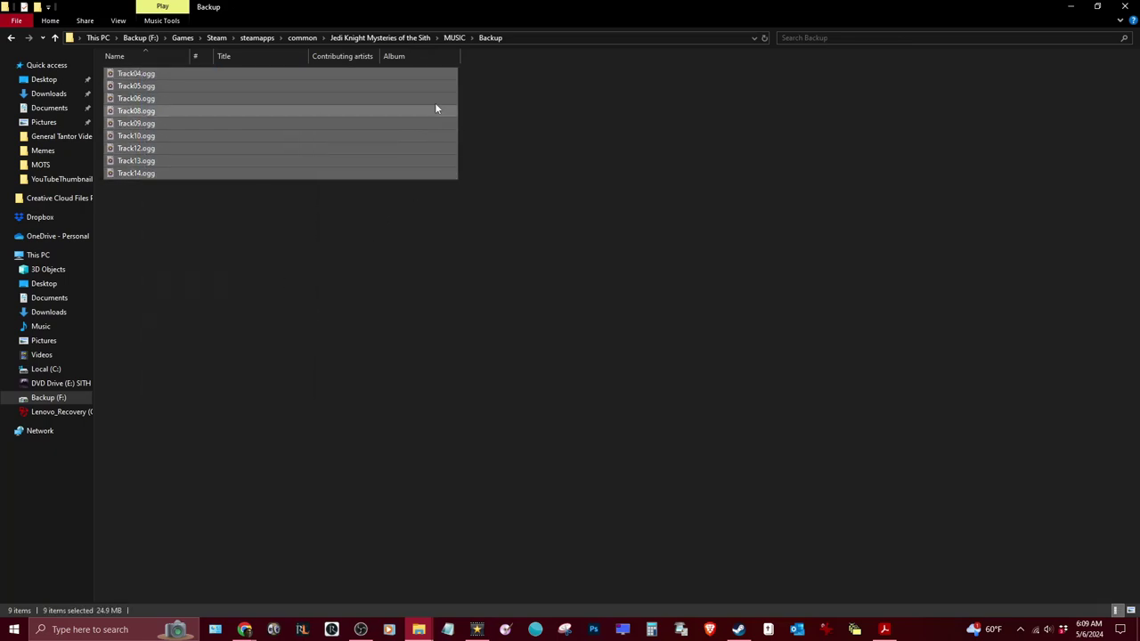
click(454, 39)
right_click(182, 240)
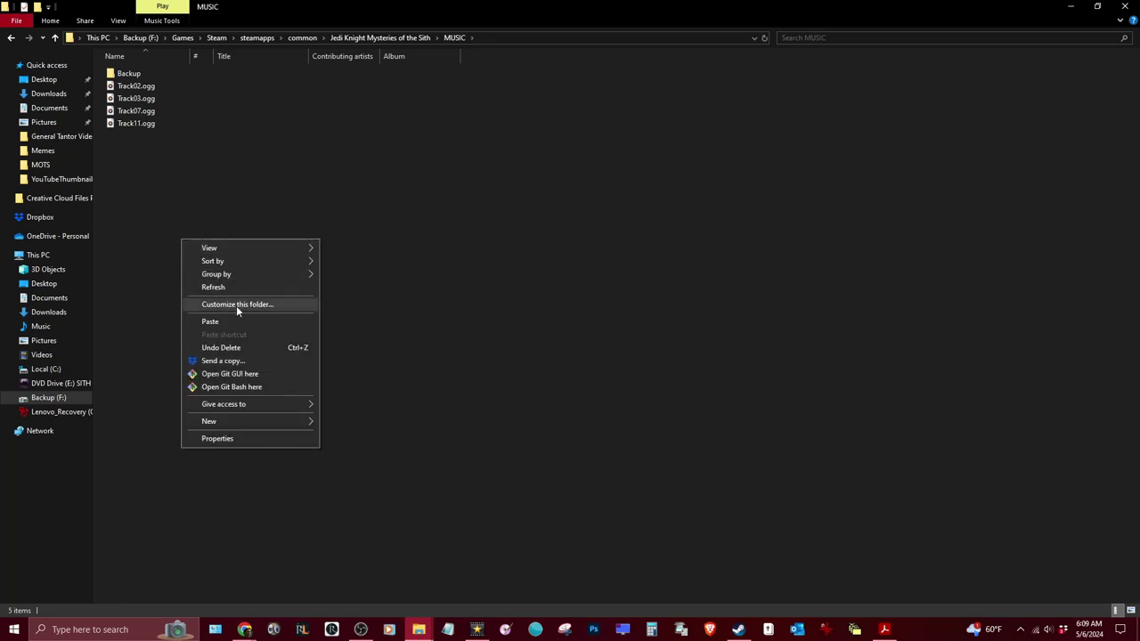
click(235, 325)
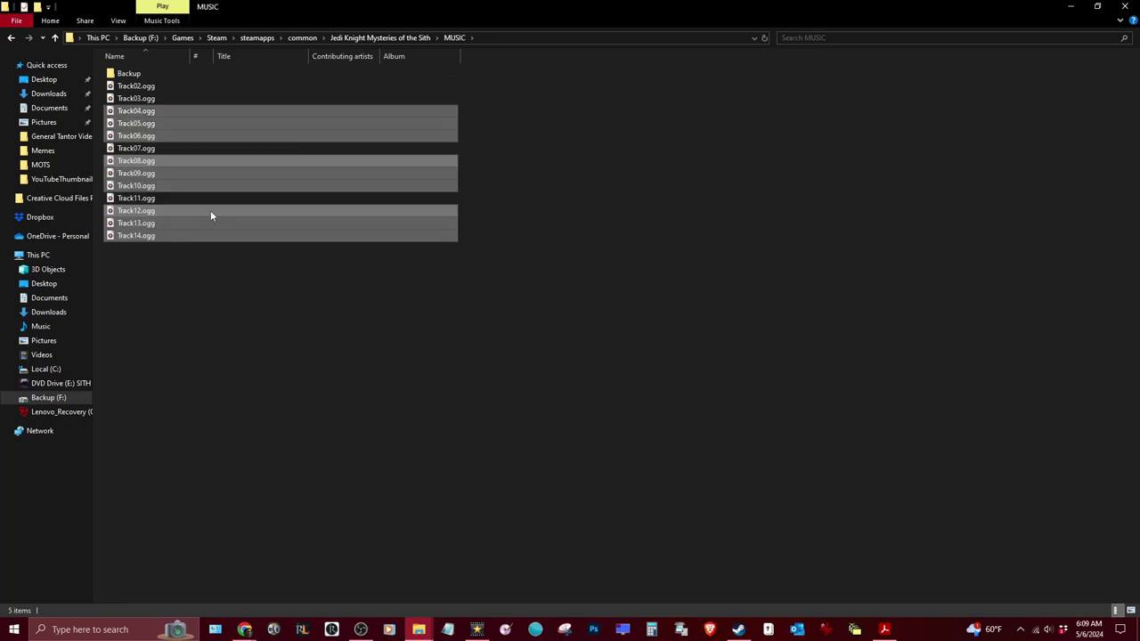
right_click(130, 73)
click(173, 411)
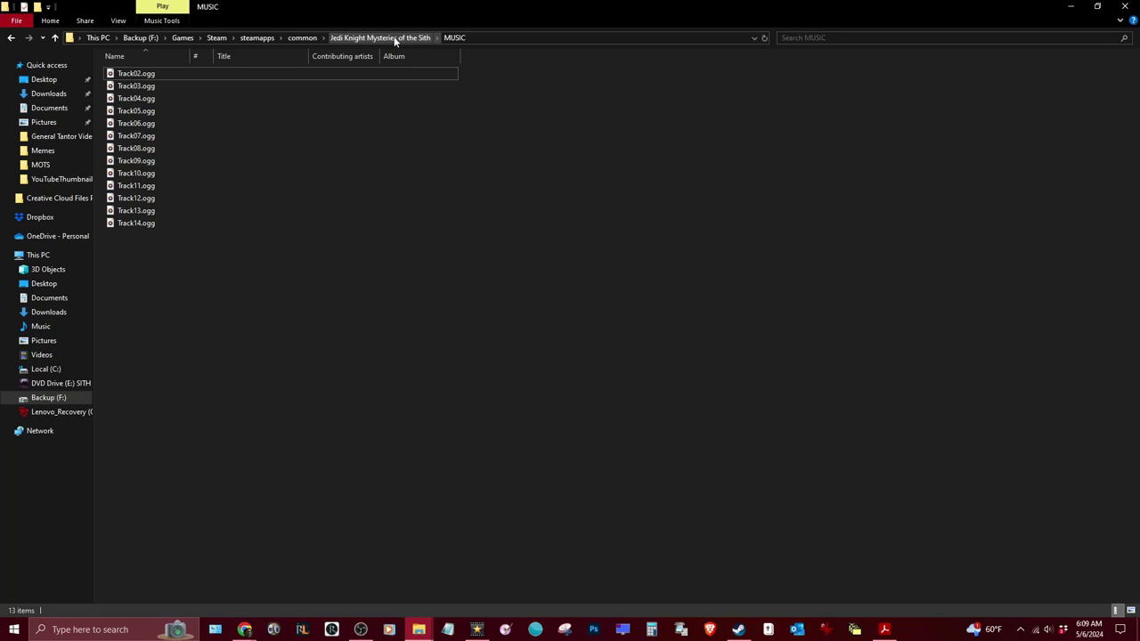
Review the cleaned Steam game folder, the LucasArts Mysteries of the Sith folder and the Remastered 3.0 installer folder.
click(302, 38)
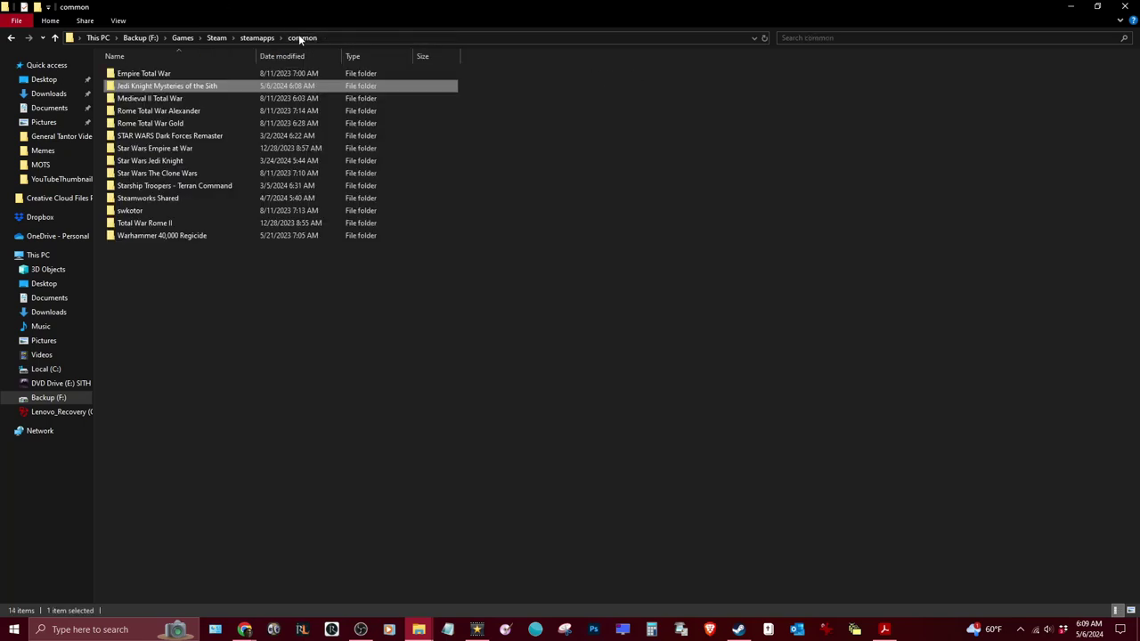
double_click(195, 85)
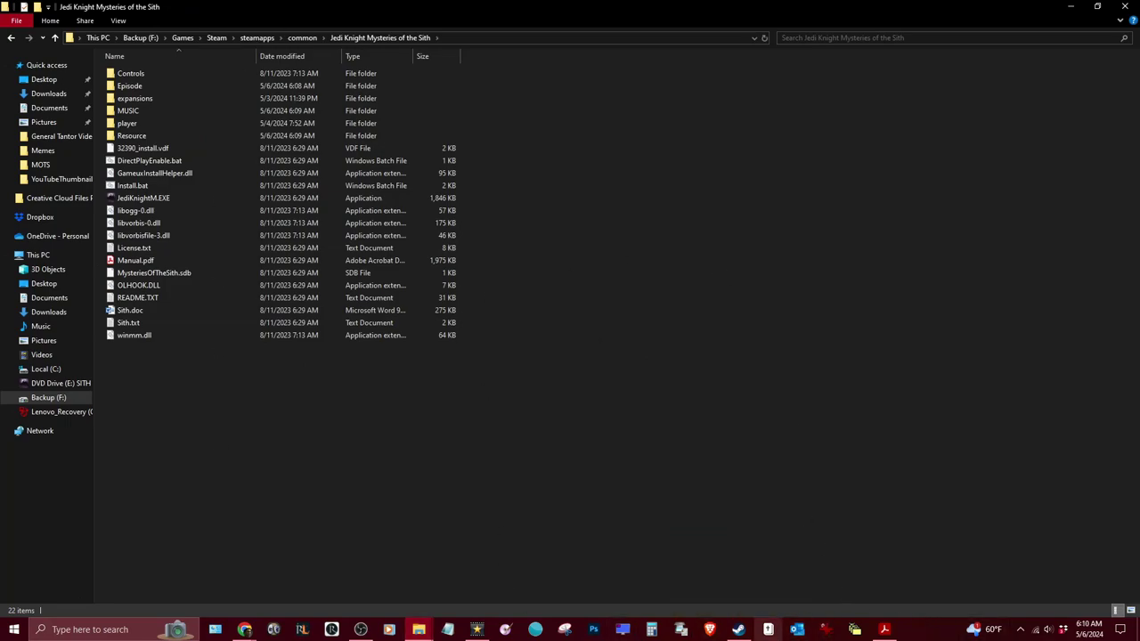
click(742, 631)
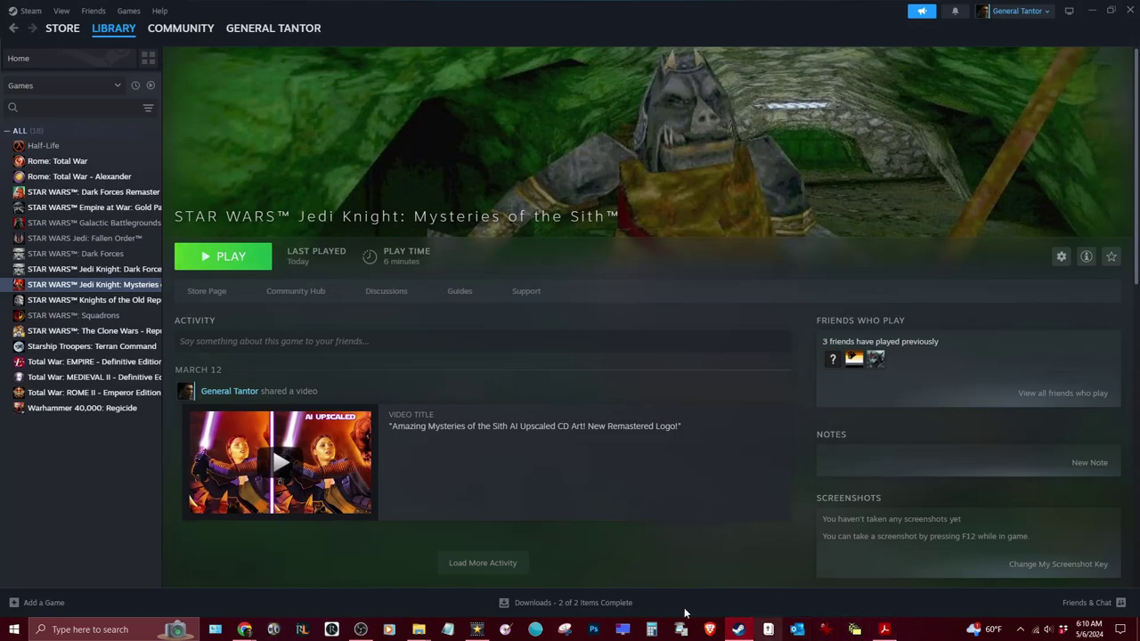
mouse_move(419, 630)
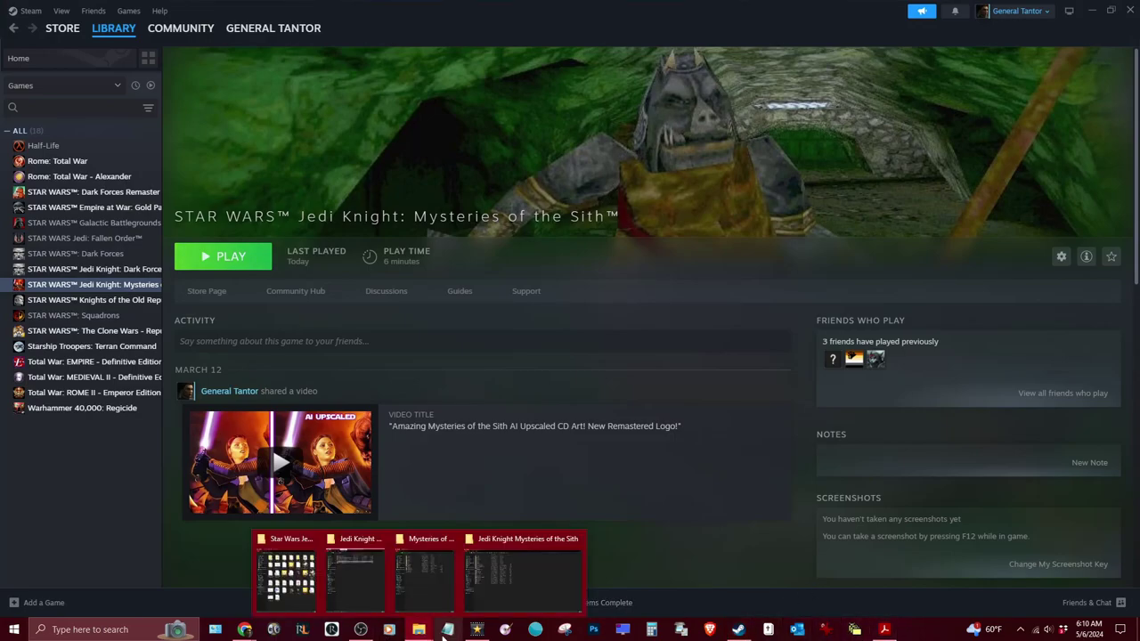
click(522, 573)
mouse_move(486, 632)
mouse_move(419, 630)
click(423, 575)
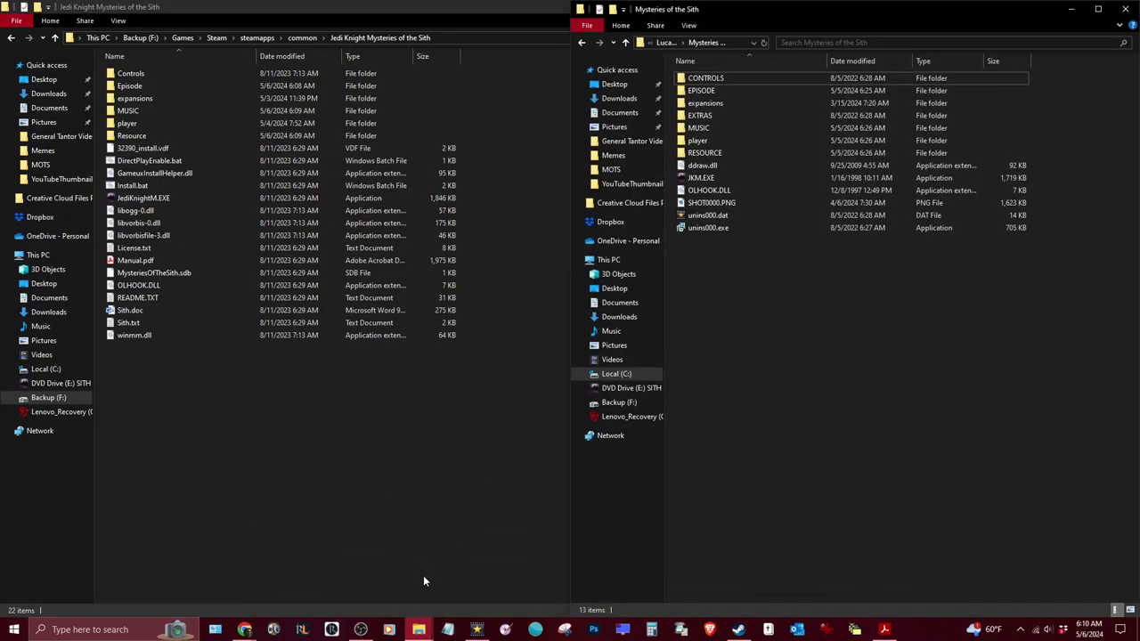
mouse_move(419, 630)
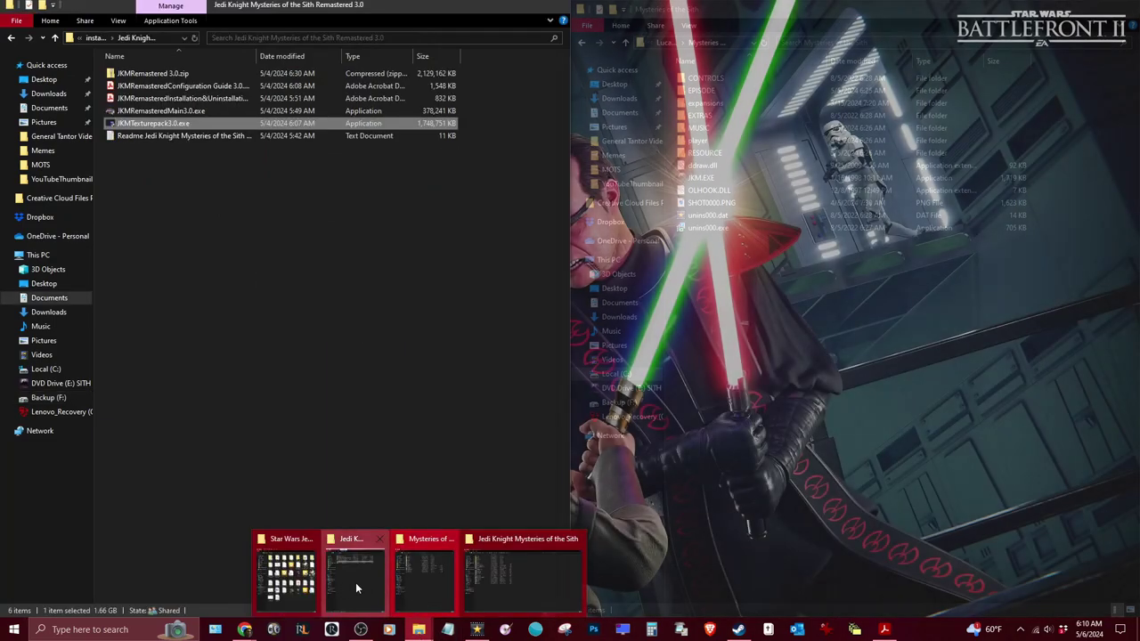
click(355, 582)
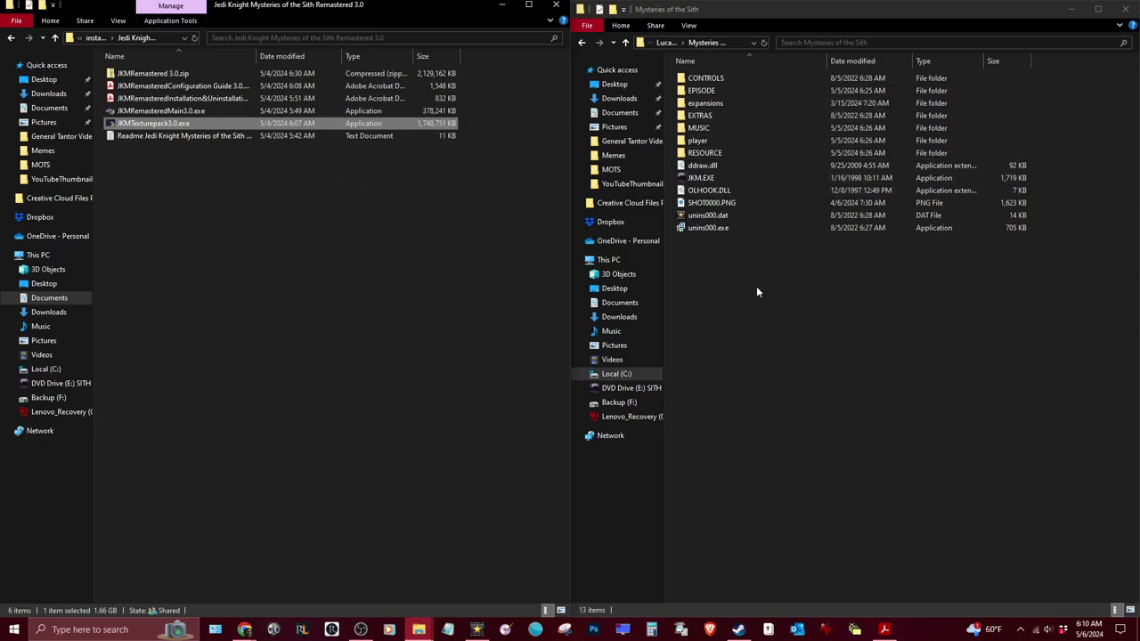
click(432, 633)
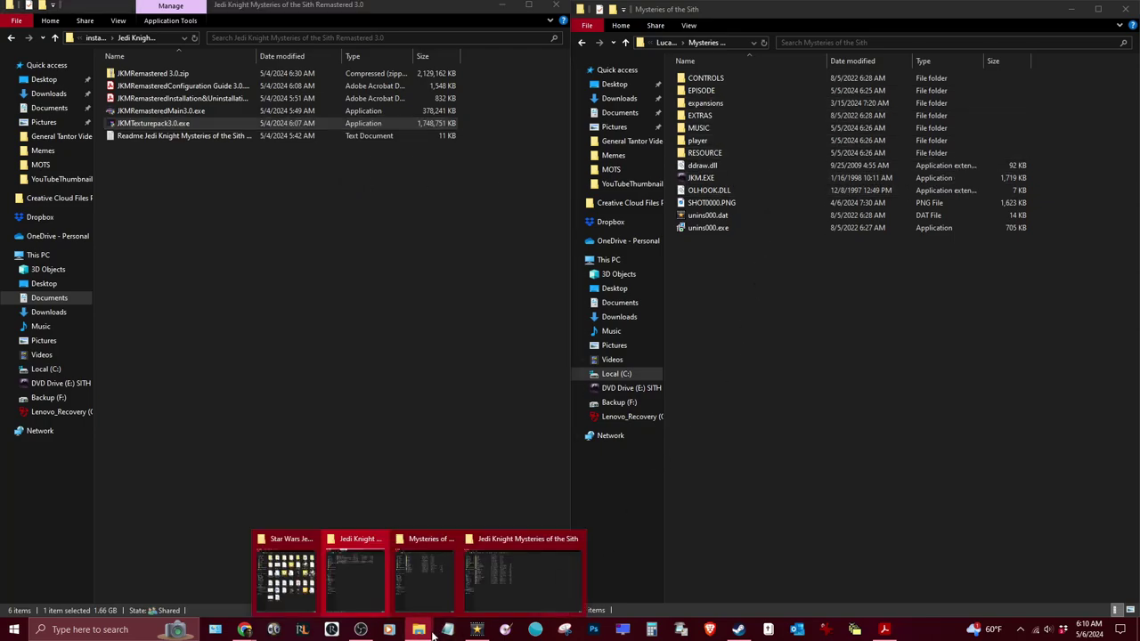
click(518, 580)
mouse_move(420, 631)
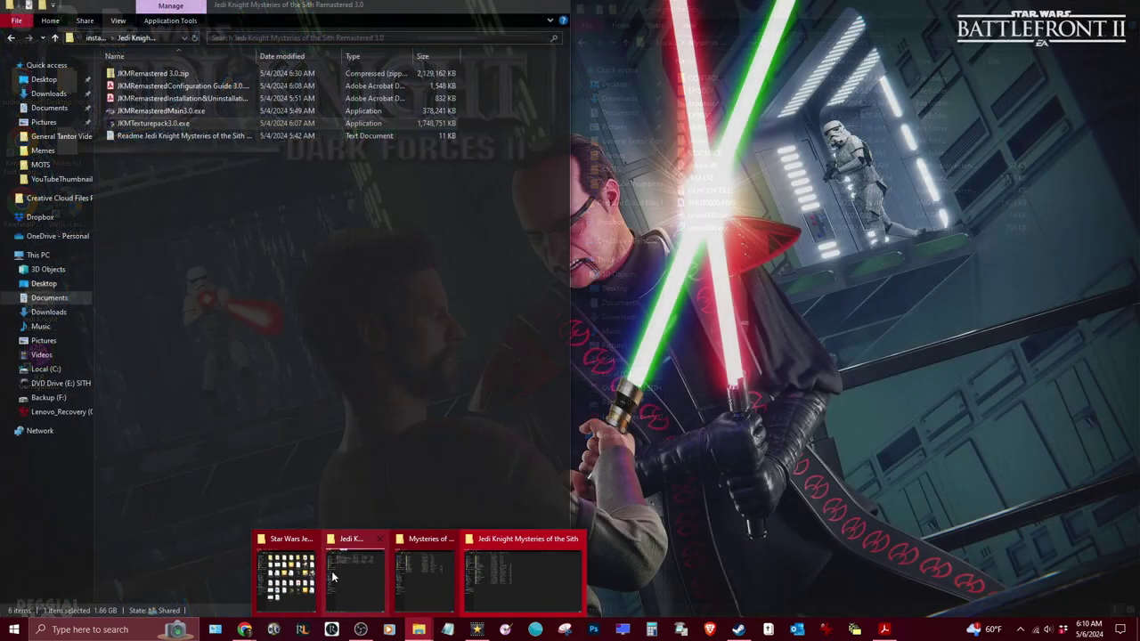
click(343, 577)
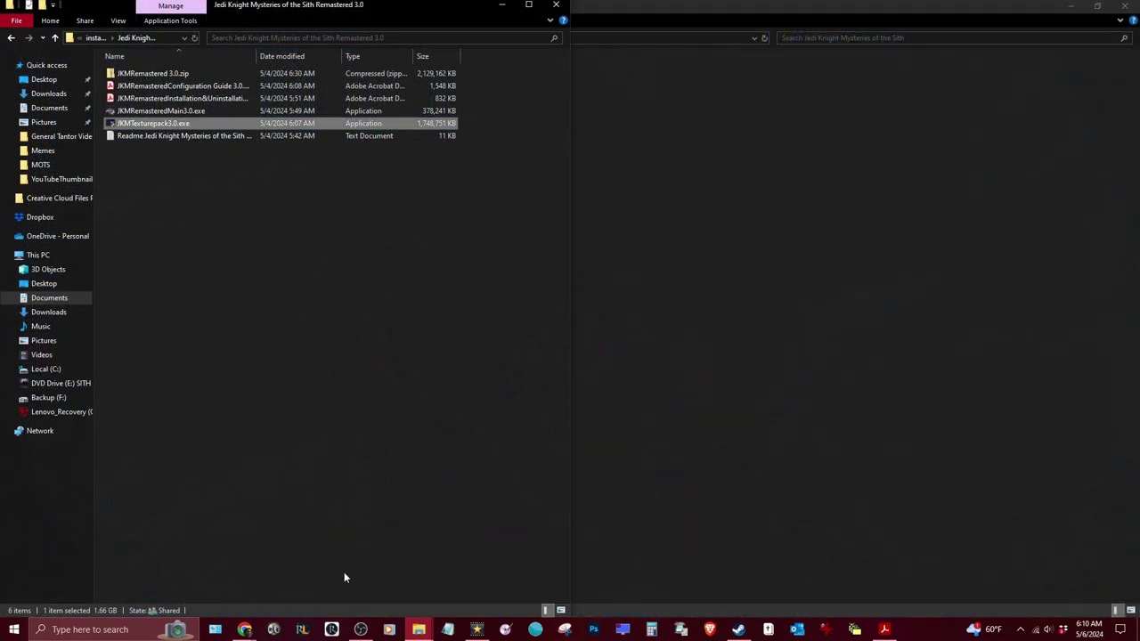
click(416, 633)
click(435, 597)
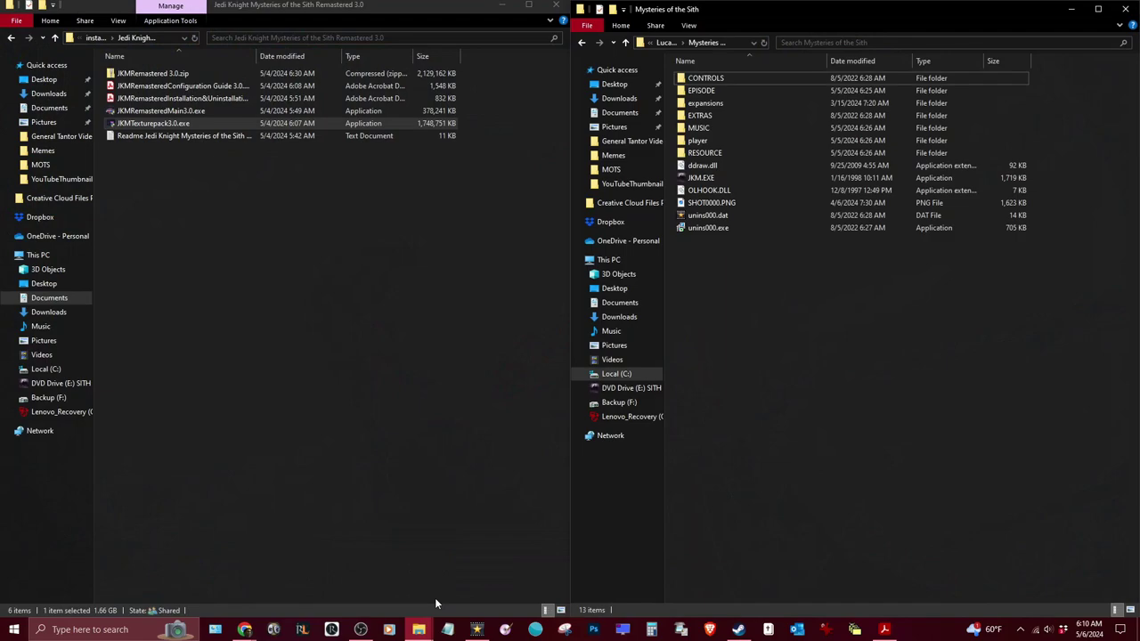
click(417, 632)
Delete the test folder and steam_autocloud.vdf from the player folder of the Steam game installation.
click(560, 541)
click(153, 123)
click(139, 126)
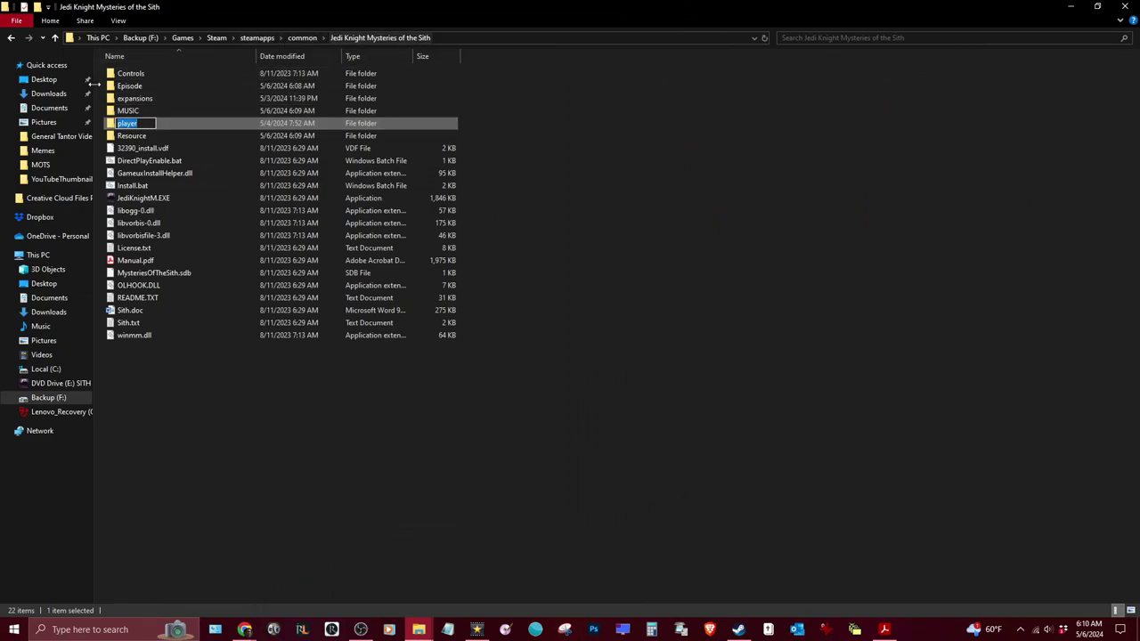
key(Escape)
double_click(158, 119)
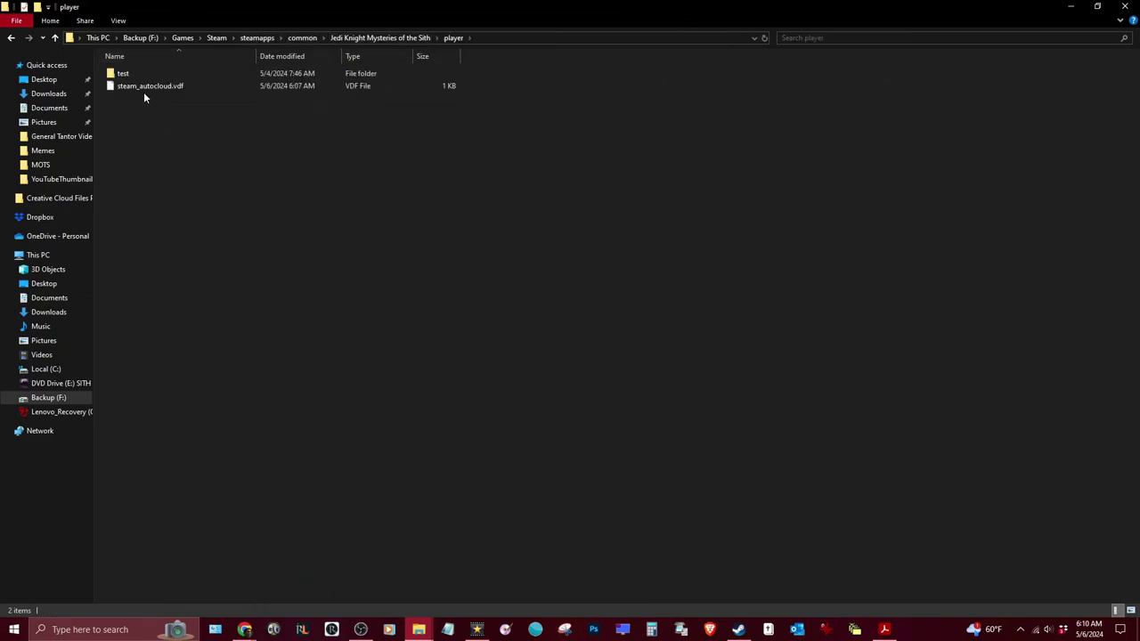
drag(185, 109, 121, 71)
right_click(121, 71)
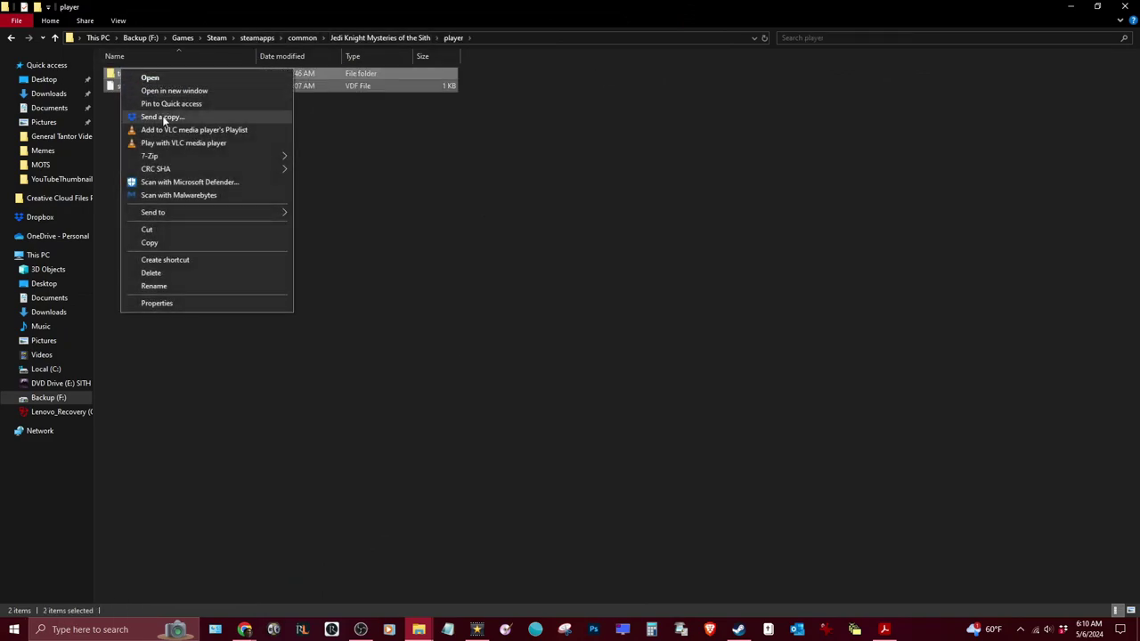
click(171, 283)
drag(219, 136, 131, 75)
right_click(131, 75)
click(252, 278)
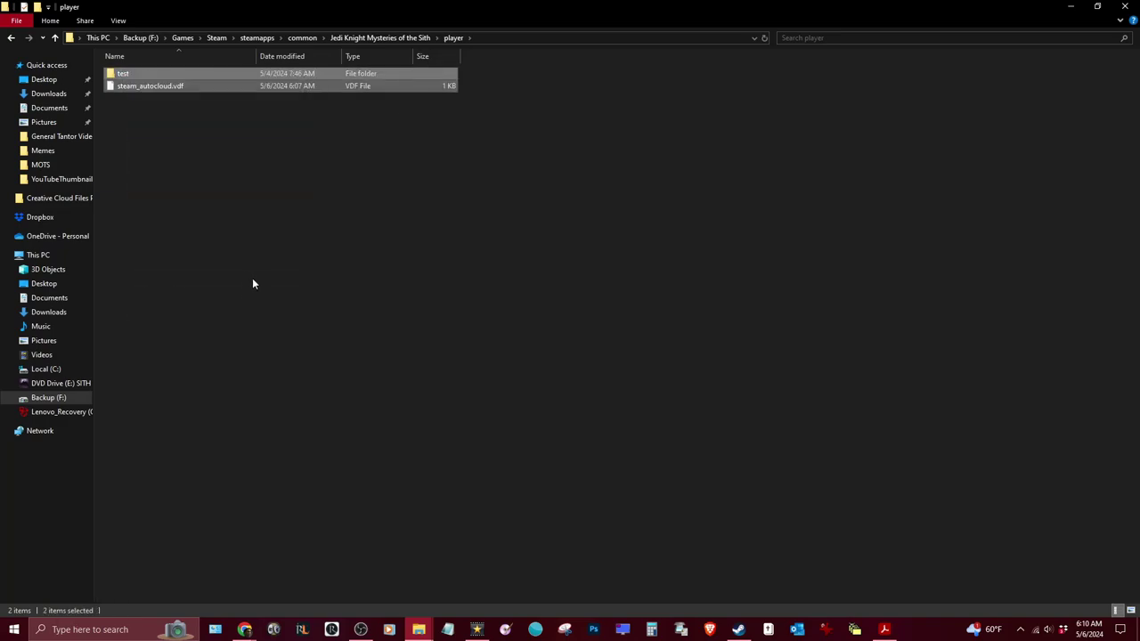
Switch to Steam, check the Steam Cloud and launch options of Mysteries of the Sith, and launch the game.
click(739, 630)
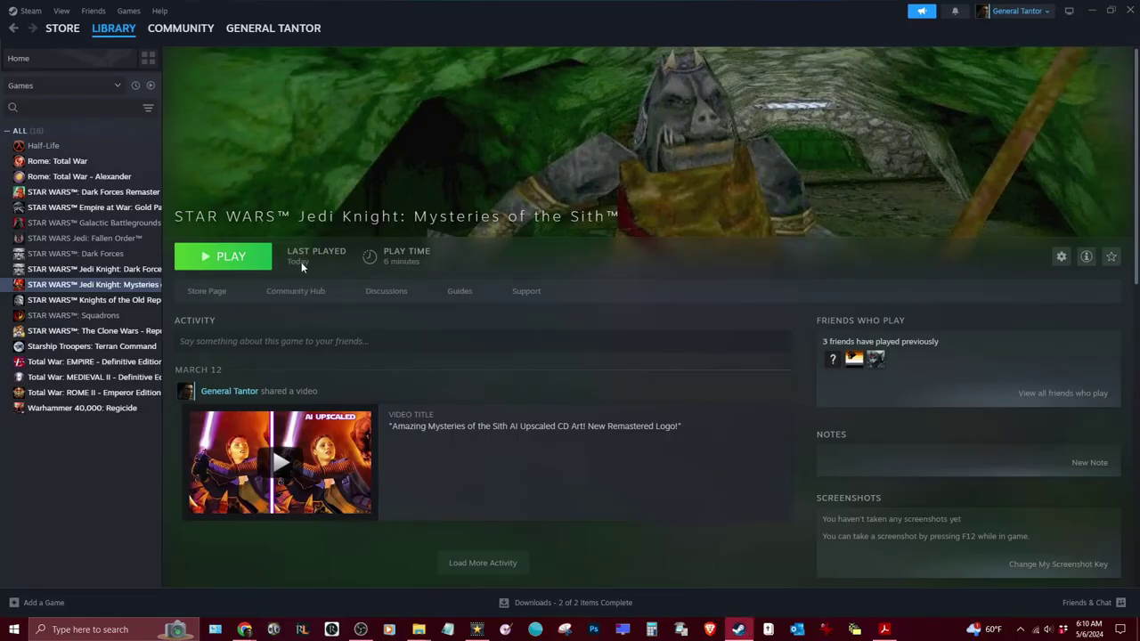
click(1060, 257)
click(1109, 337)
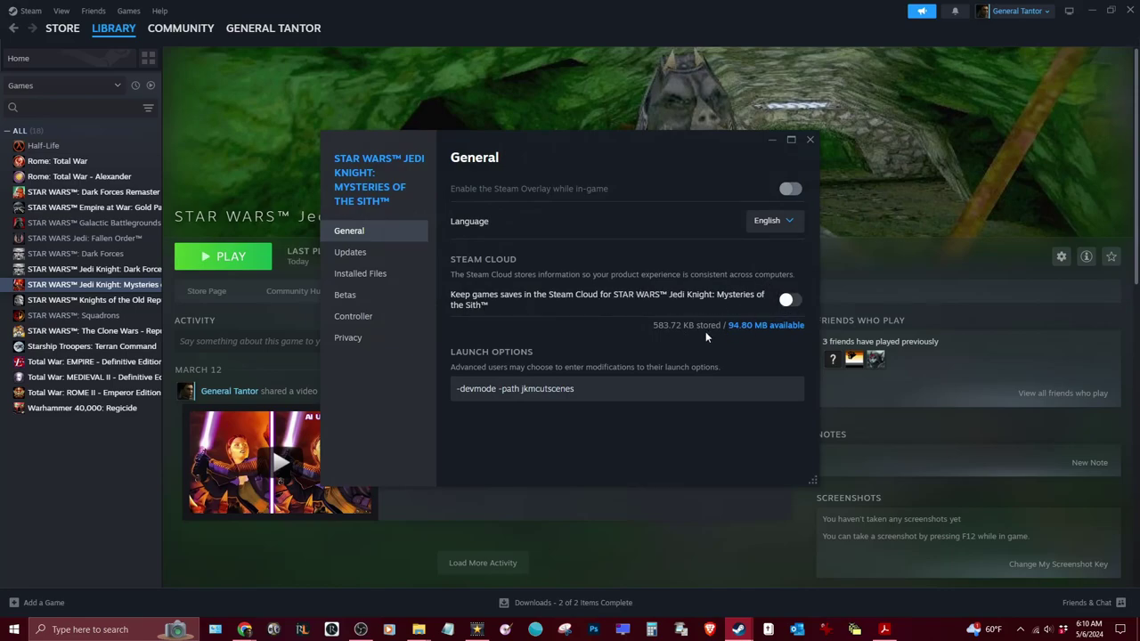
click(809, 140)
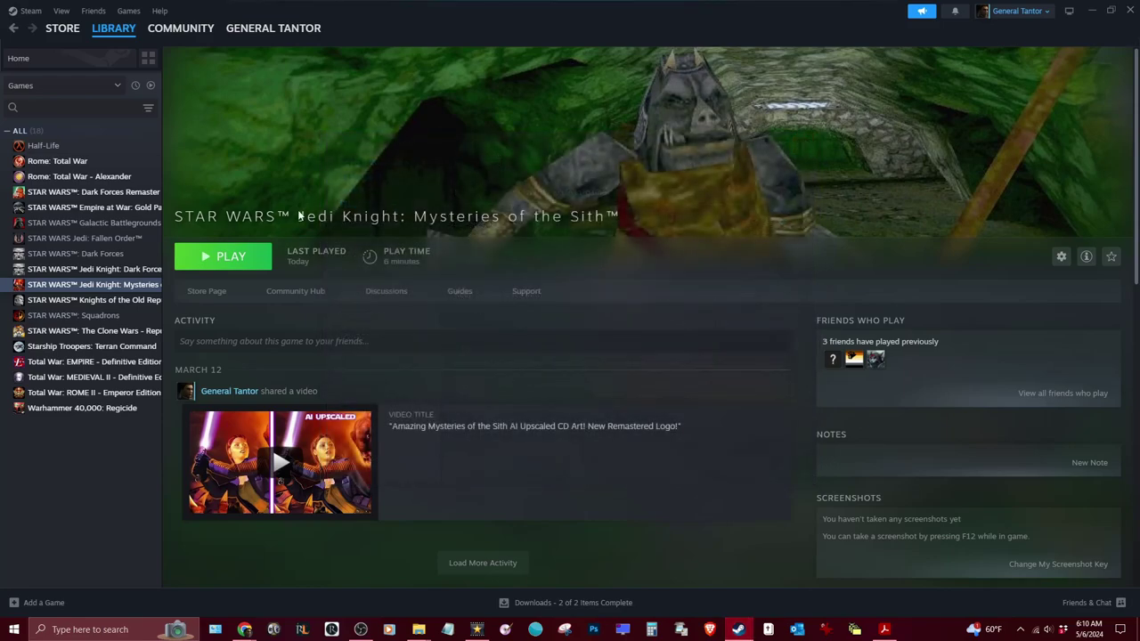
click(229, 256)
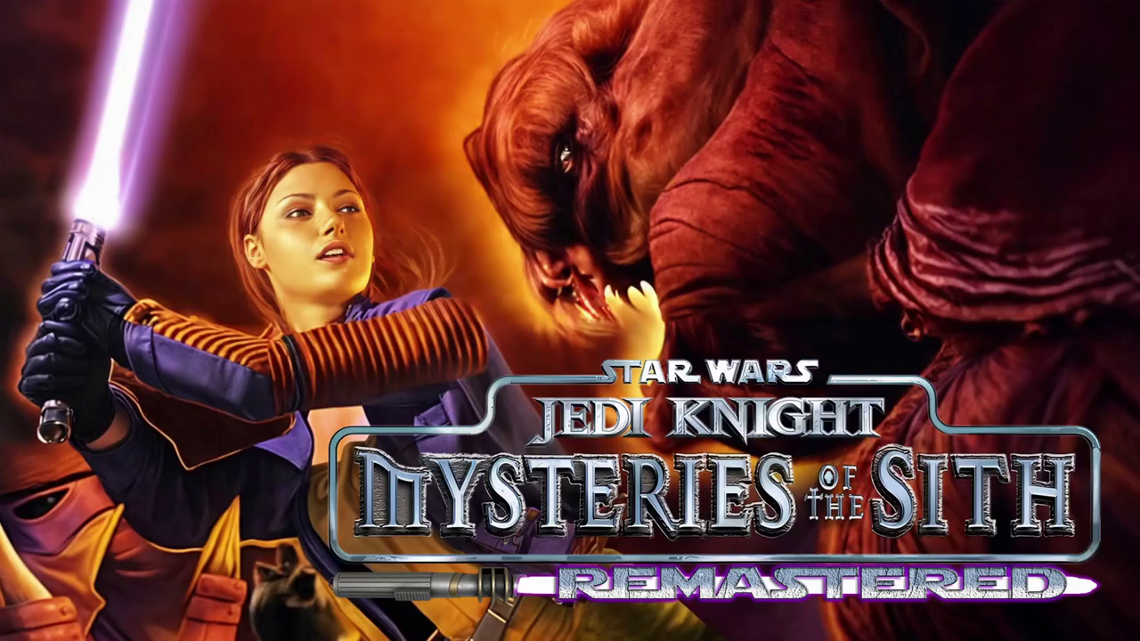
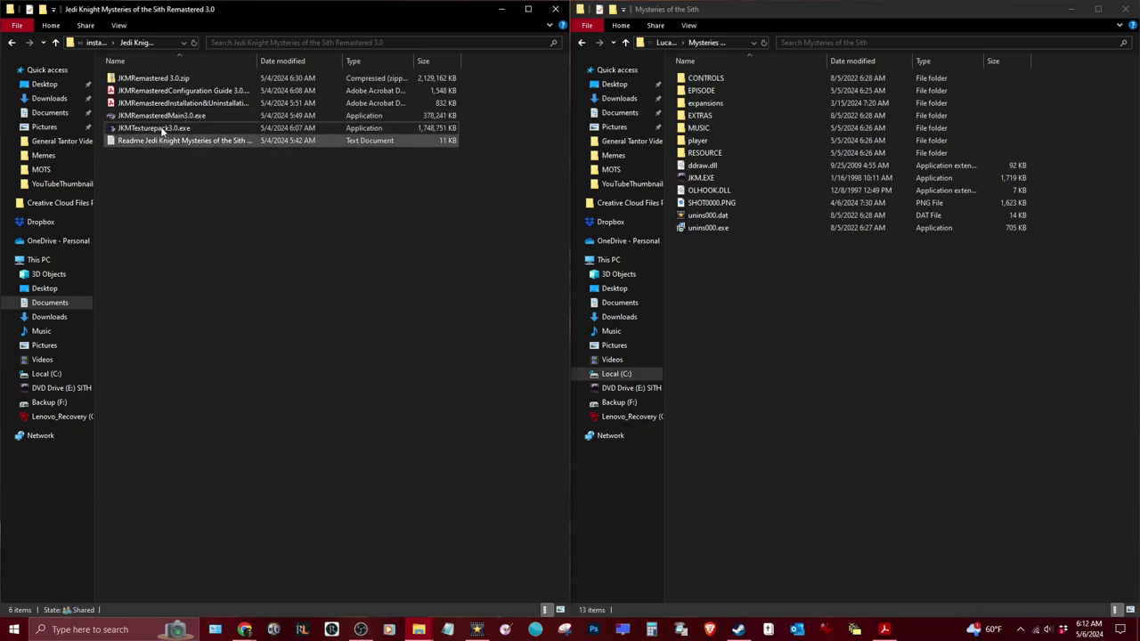
Run JKMRemasteredMain3.0.exe, read through the information text and accept the terms to reach the installation directory page.
double_click(189, 115)
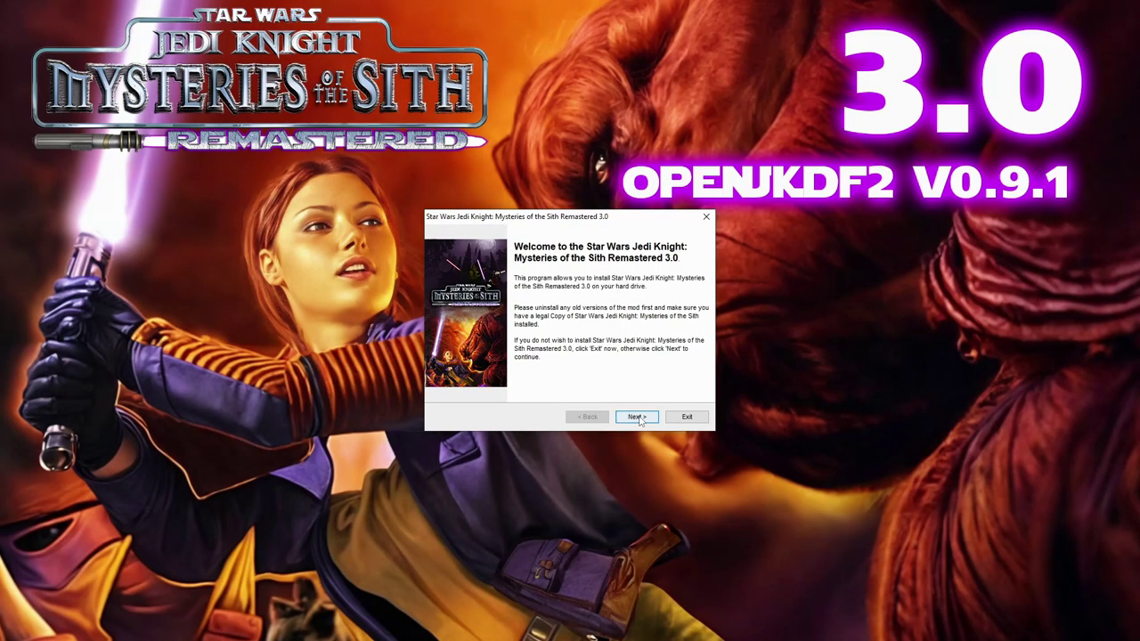
click(636, 416)
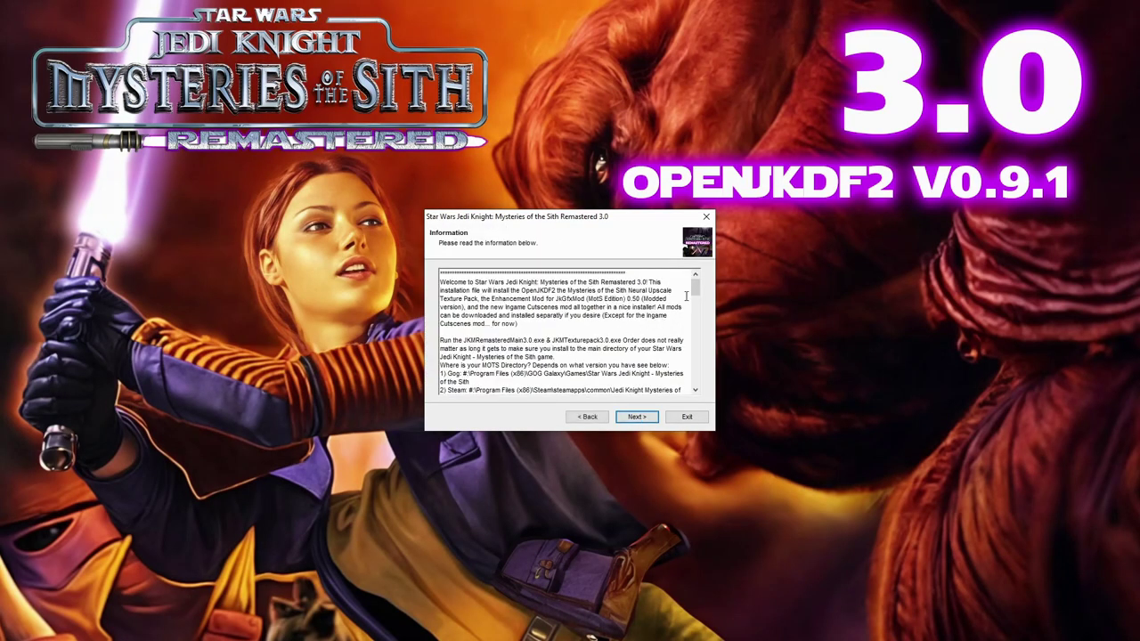
drag(701, 286, 703, 390)
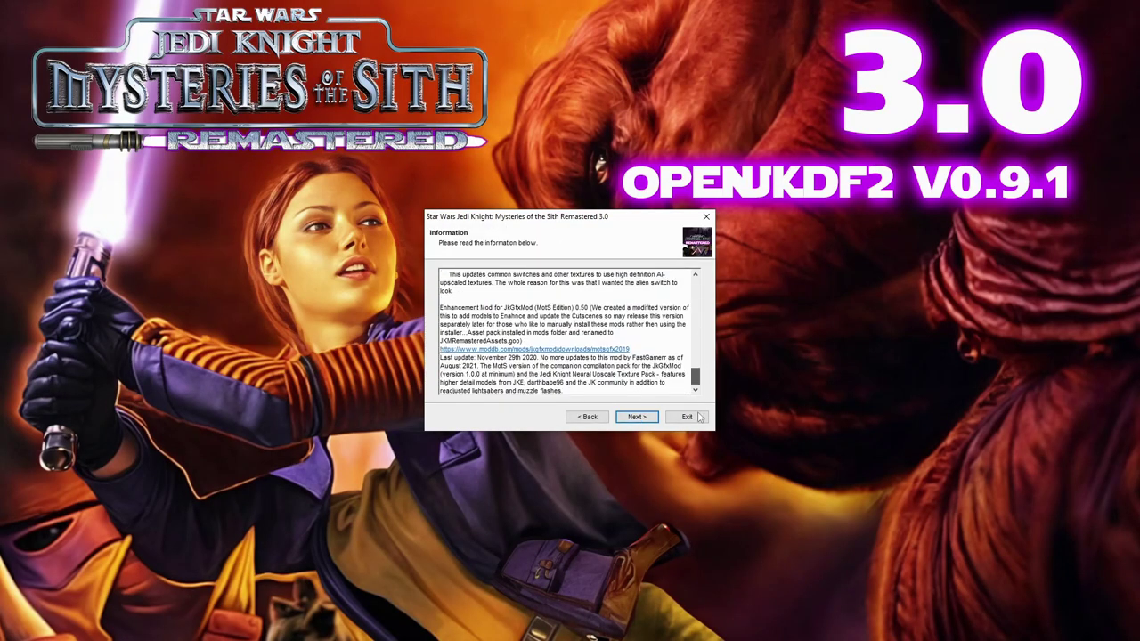
click(646, 422)
drag(697, 307, 697, 355)
click(452, 380)
click(625, 419)
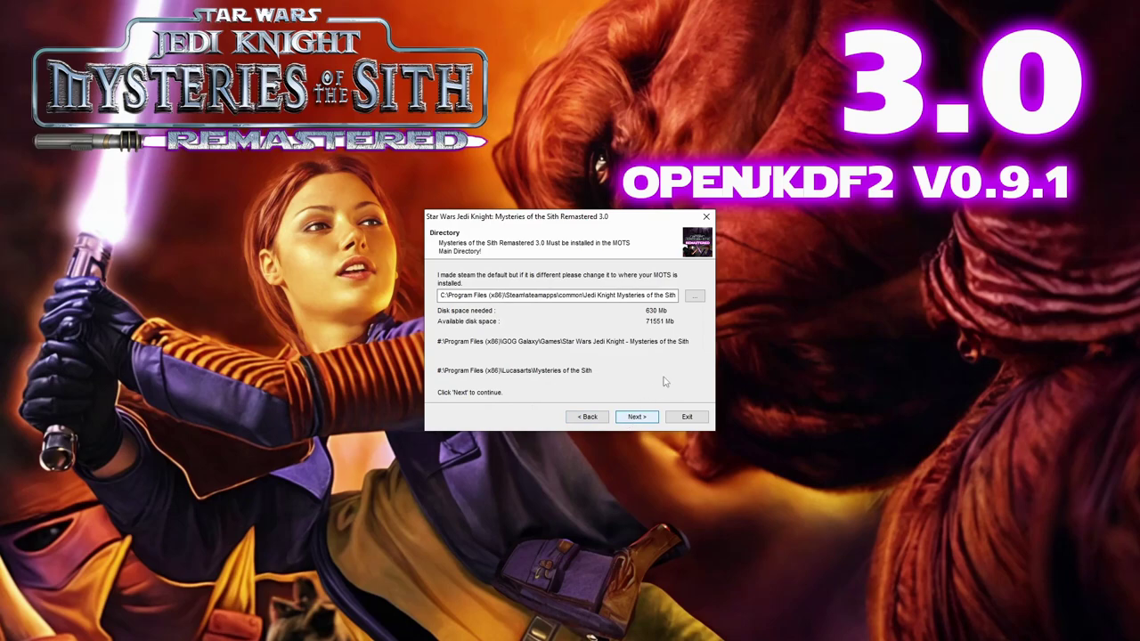
Set the Remastered 3.0 installation directory to C:\Program Files (x86)\GOG Galaxy\Games\Star Wars Jedi Knight - Mysteries of the Sith.
click(694, 296)
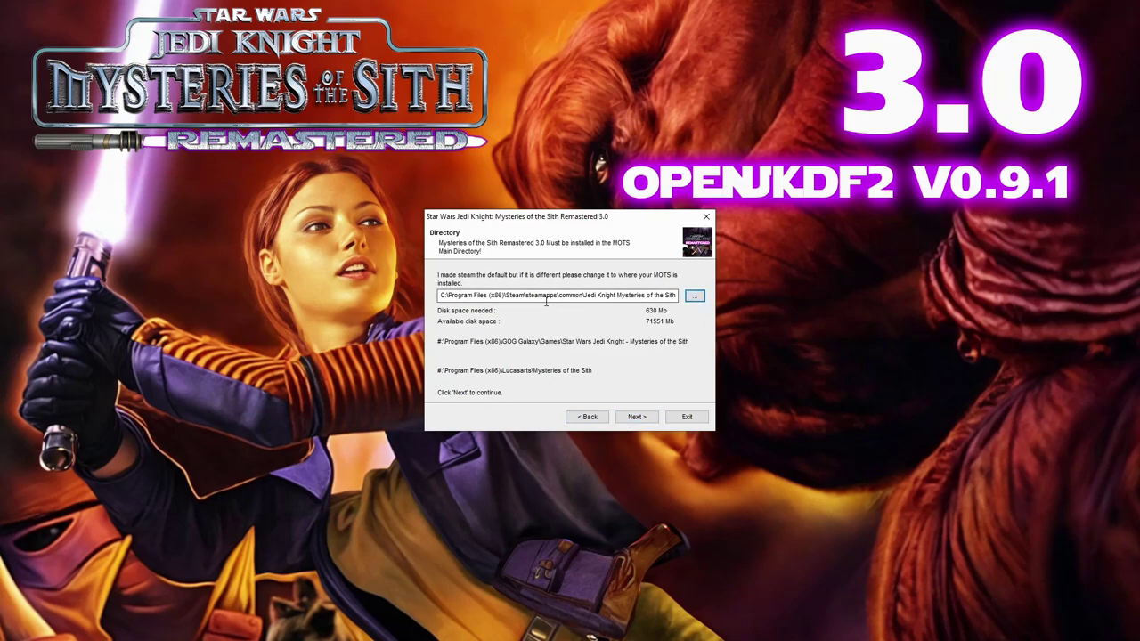
click(694, 296)
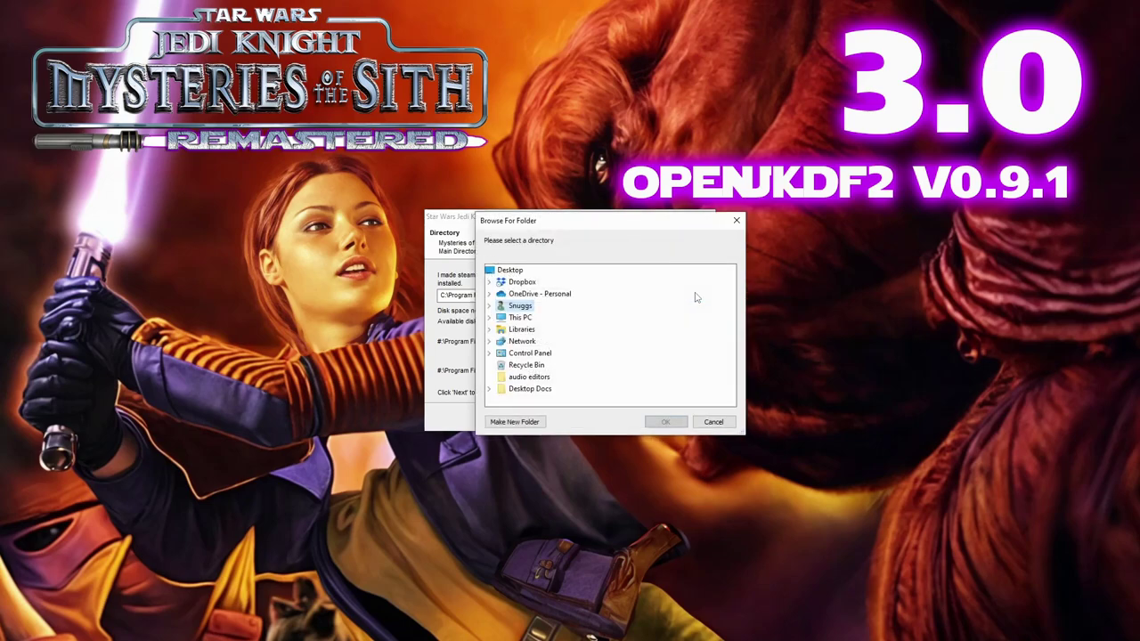
click(501, 316)
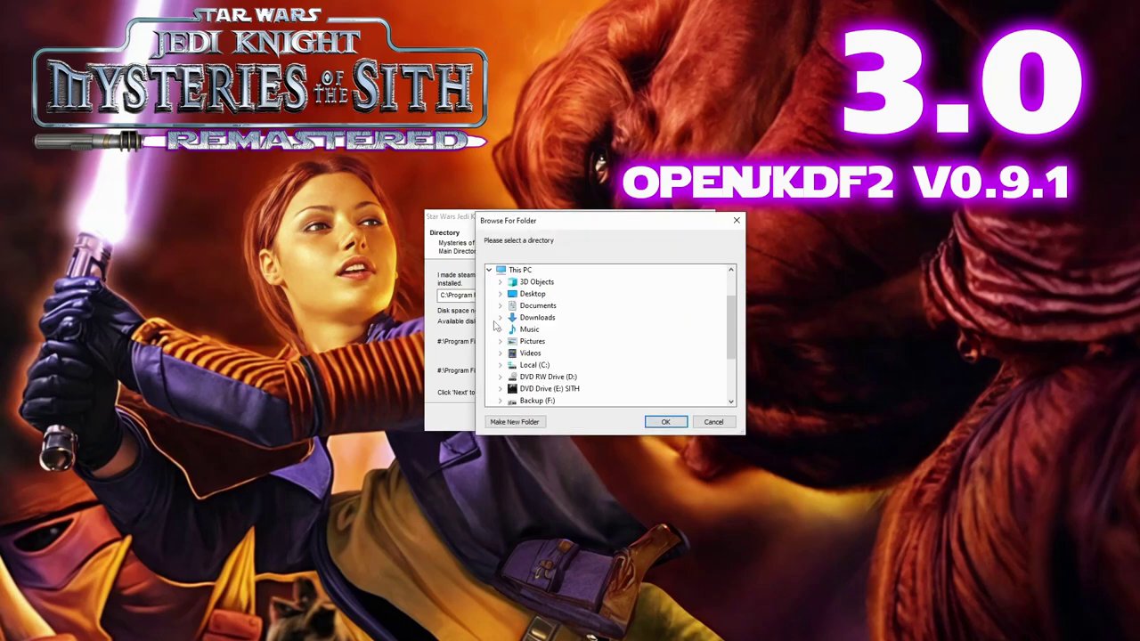
double_click(540, 365)
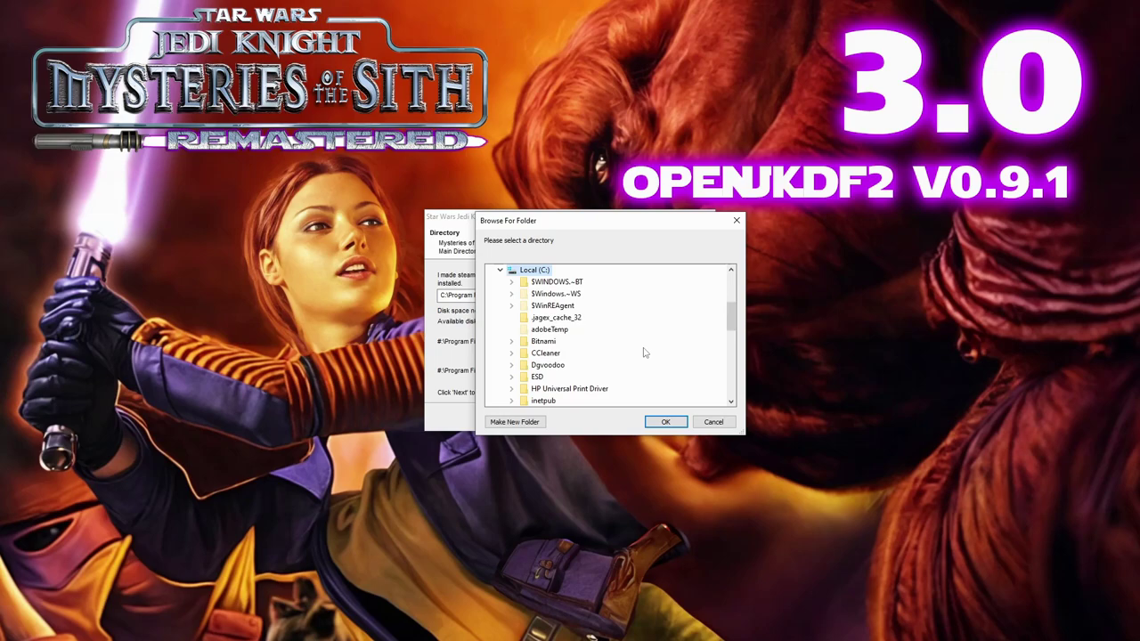
scroll(623, 353, down, 3)
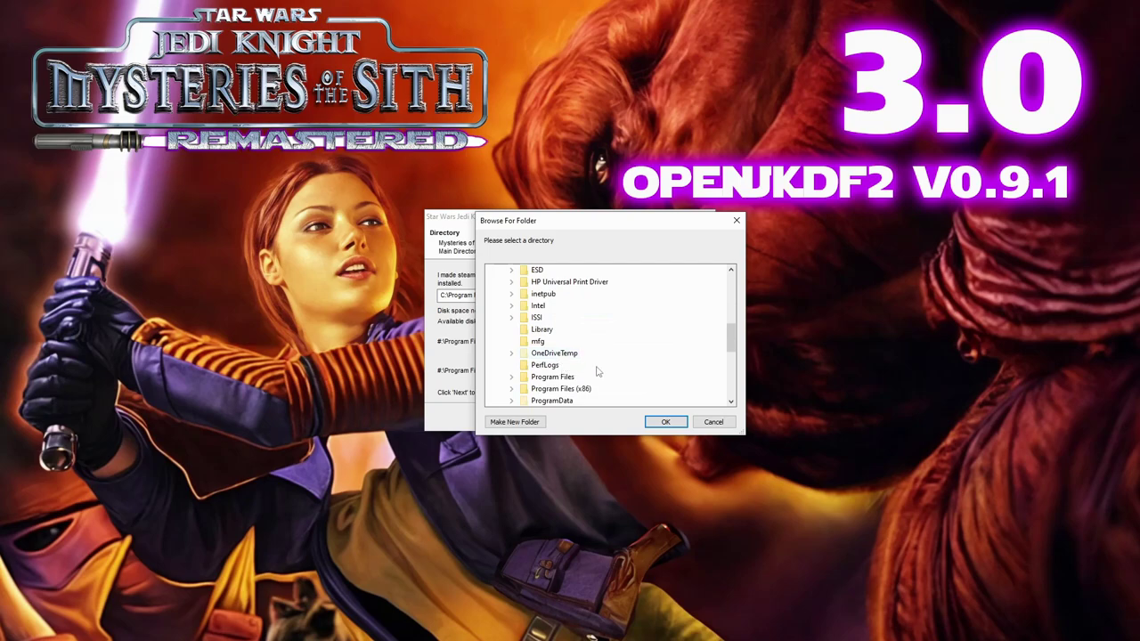
double_click(561, 389)
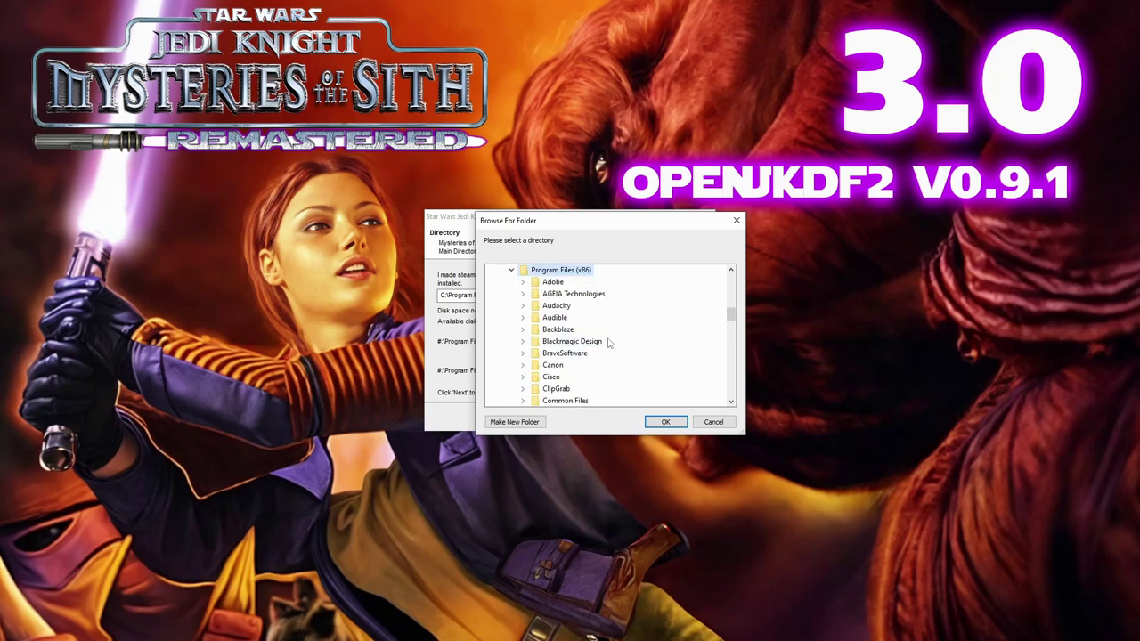
scroll(601, 343, down, 2)
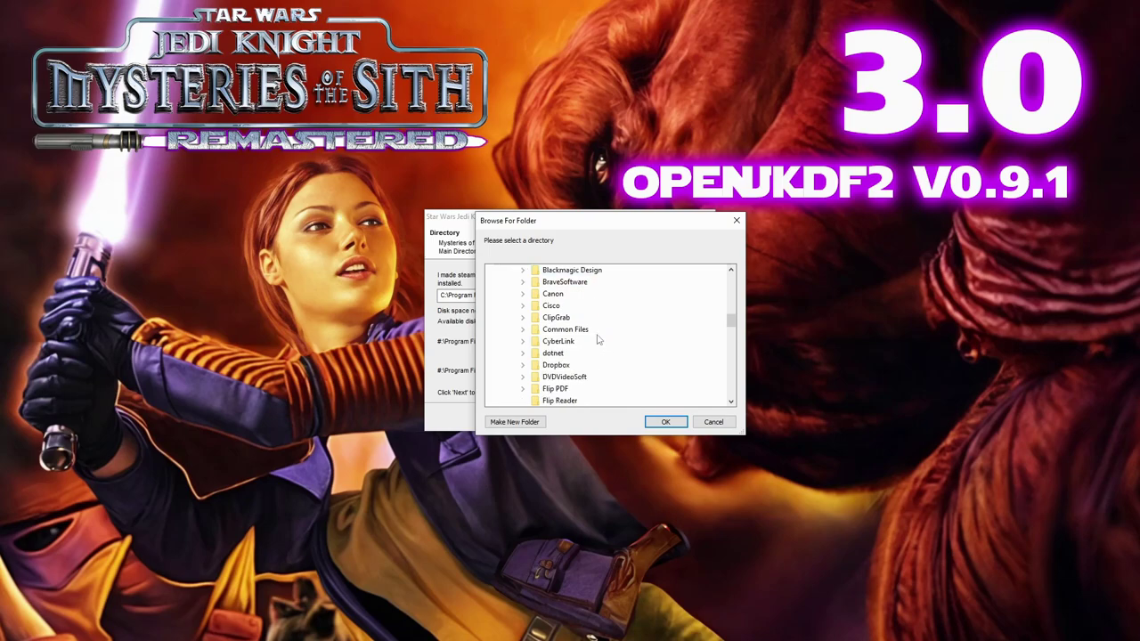
scroll(602, 321, down, 1)
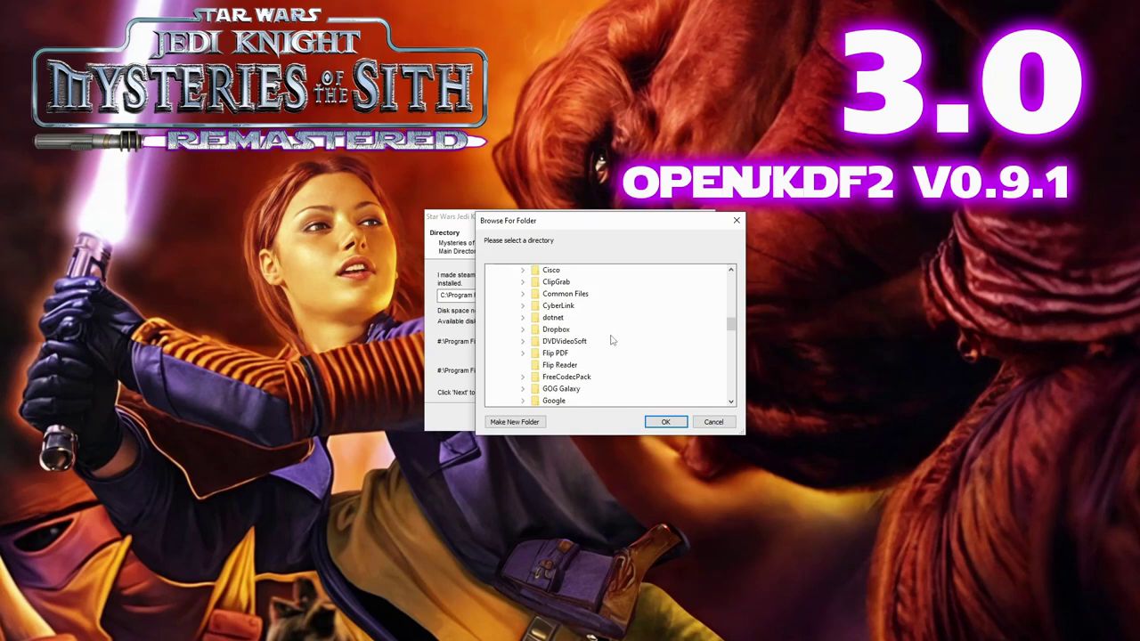
double_click(571, 391)
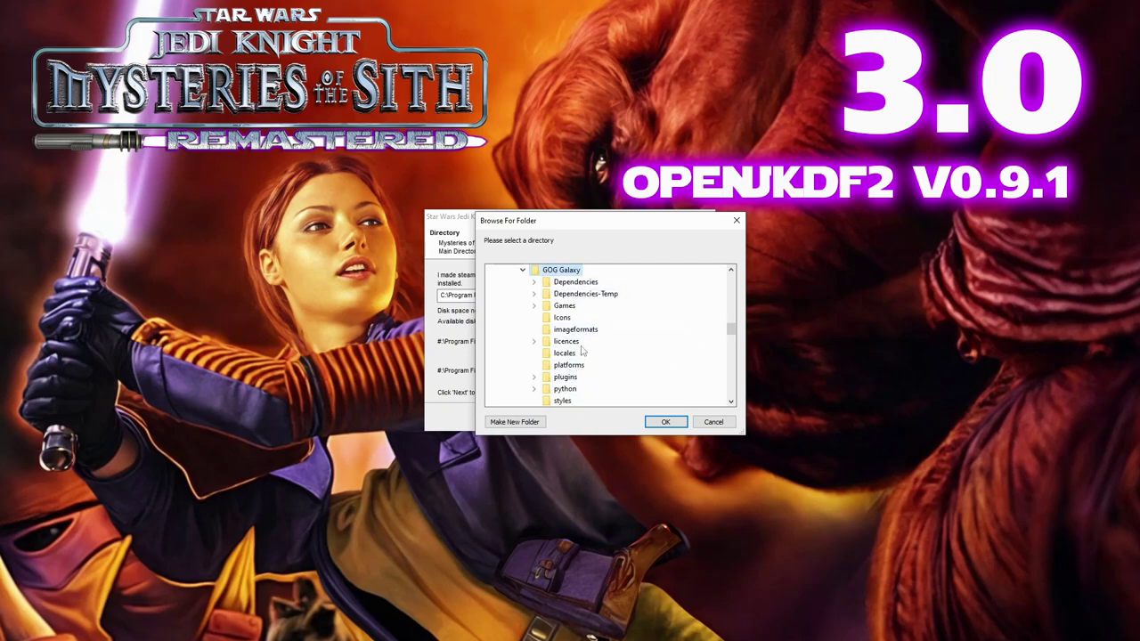
double_click(568, 306)
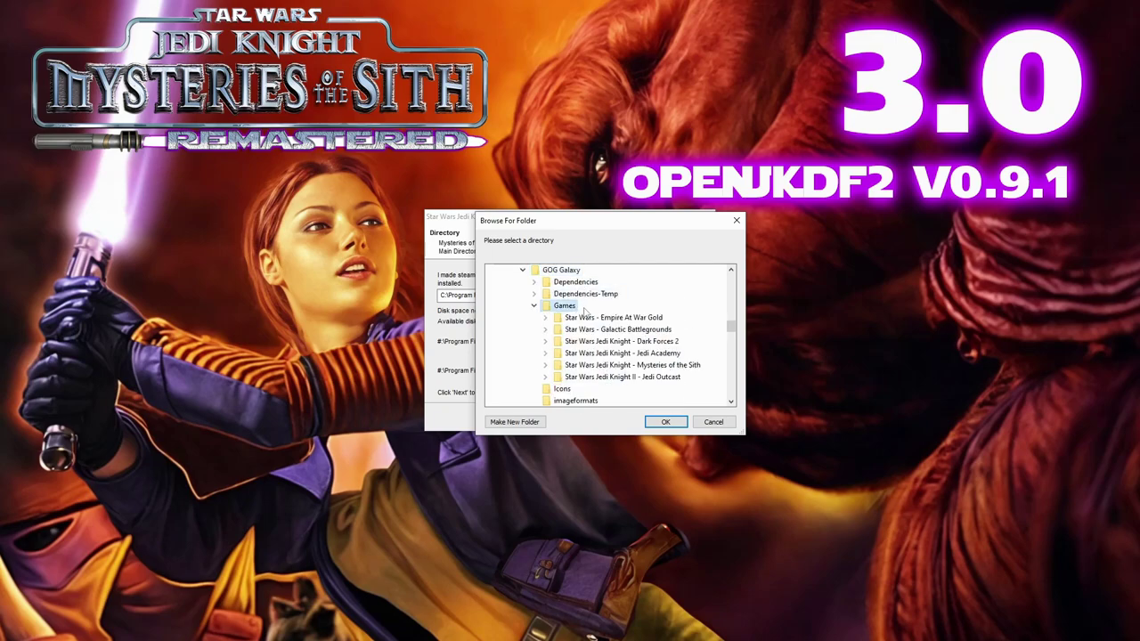
double_click(670, 367)
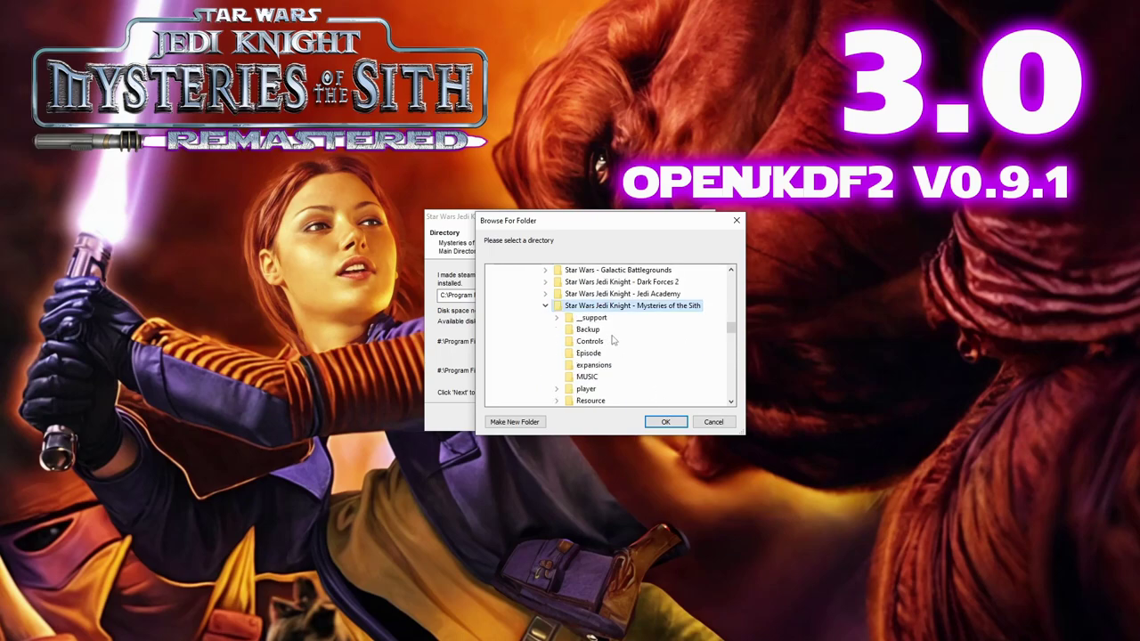
click(668, 423)
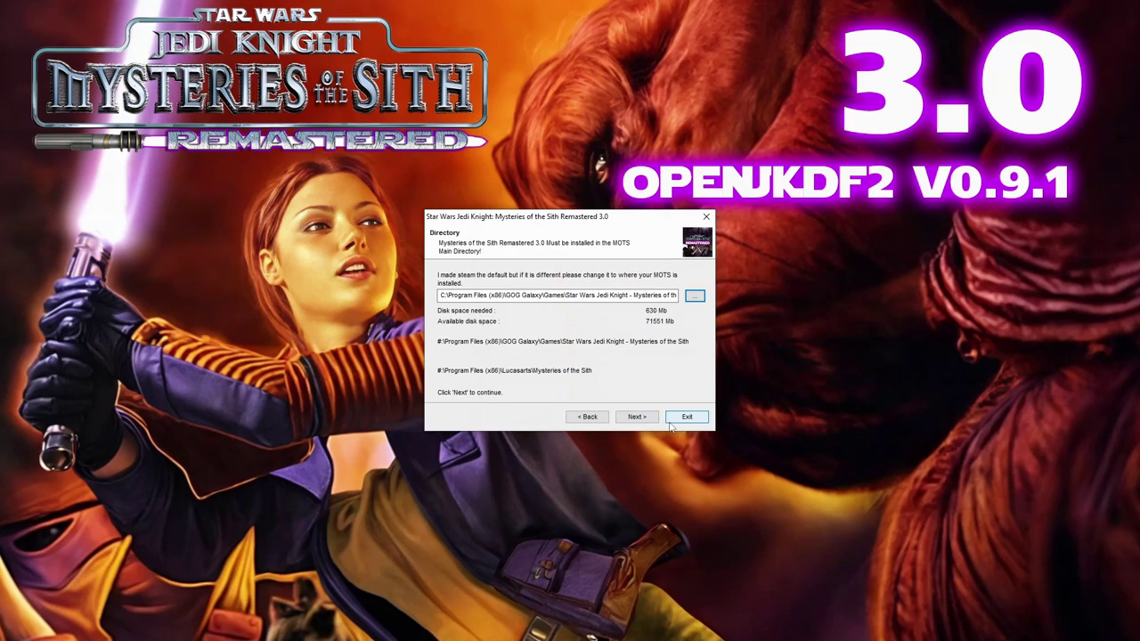
Install Mysteries of the Sith Remastered 3.0 in the GOG game directory and exit the installer.
click(639, 417)
click(637, 420)
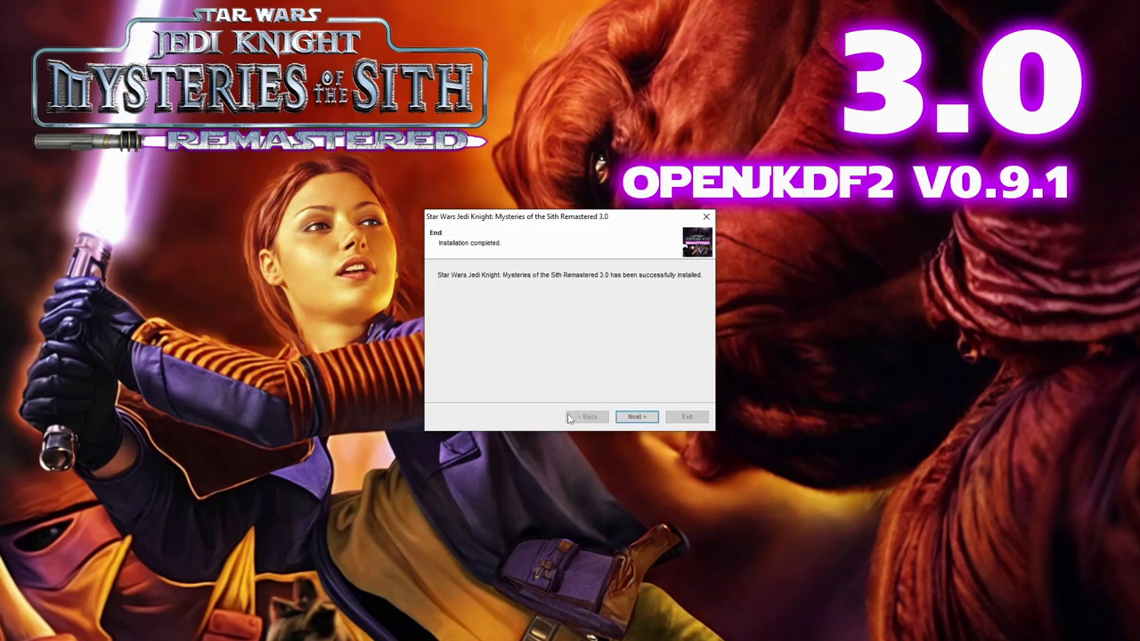
click(633, 416)
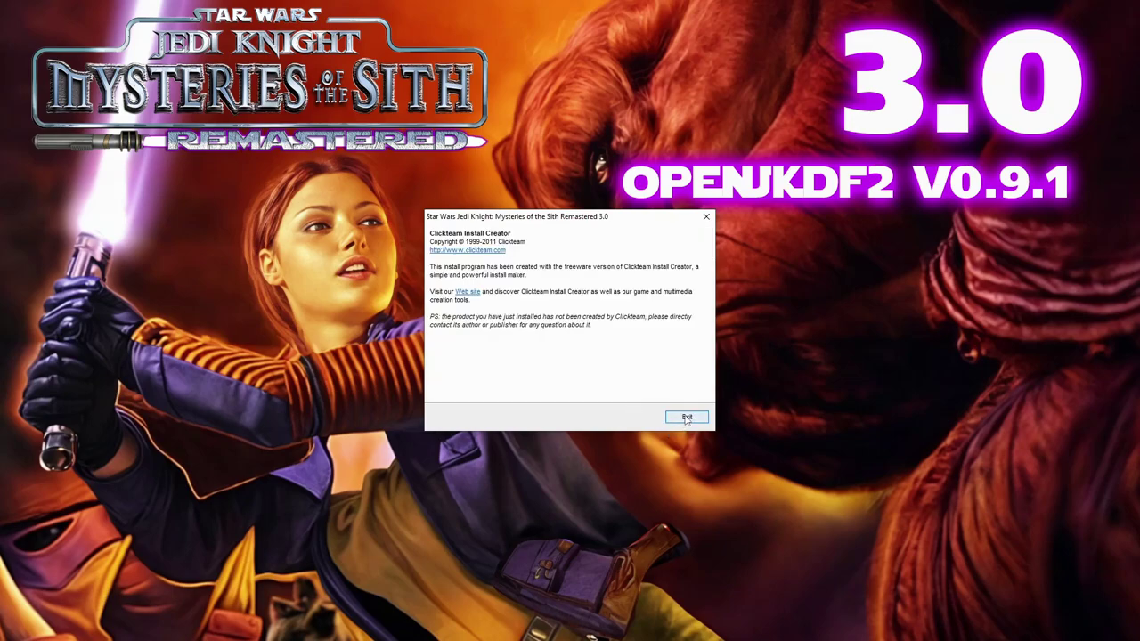
click(683, 419)
Run JKMTexturepack3.0.exe and accept the license terms to reach the installation directory page.
click(140, 130)
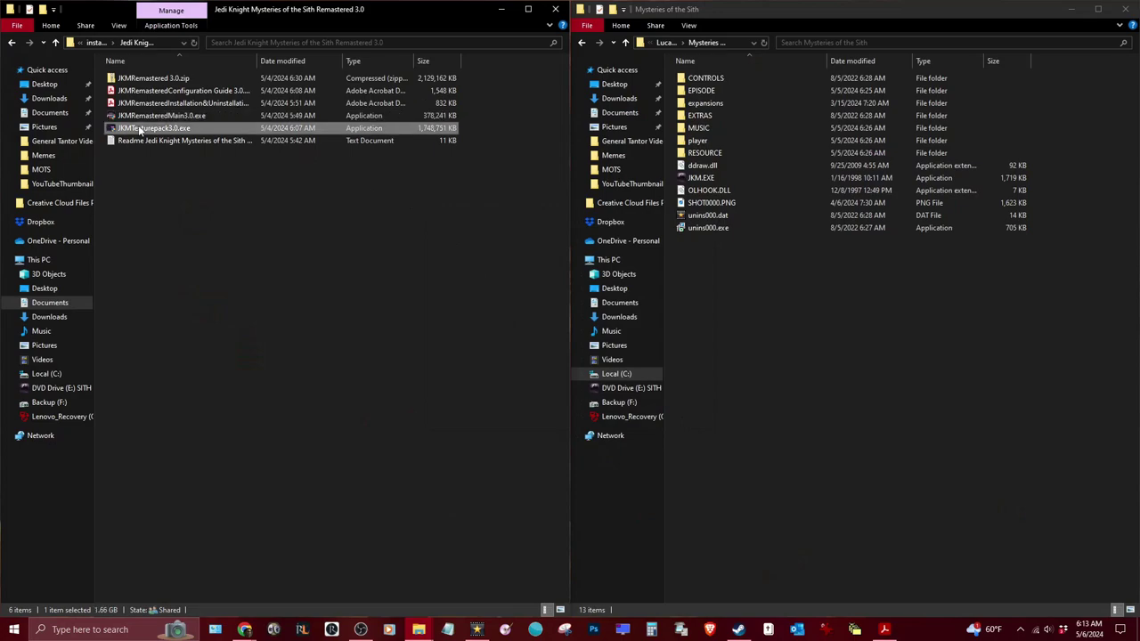
double_click(176, 131)
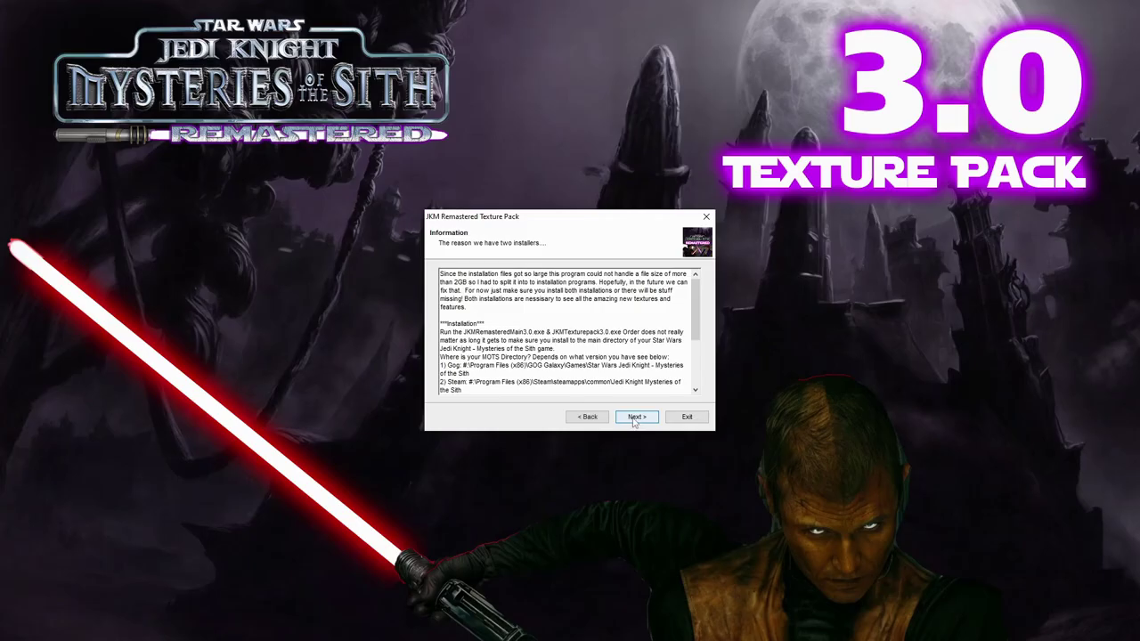
click(637, 416)
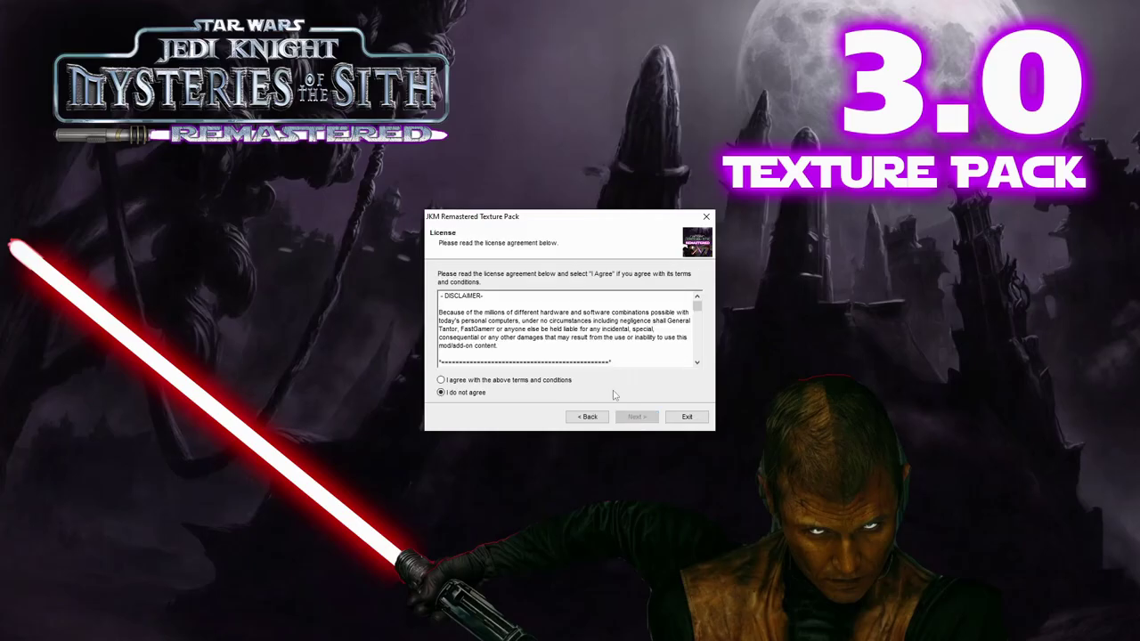
click(467, 382)
click(636, 416)
Set the texture pack's installation directory to the Star Wars Jedi Knight - Mysteries of the Sith folder under GOG Galaxy\Games.
click(695, 296)
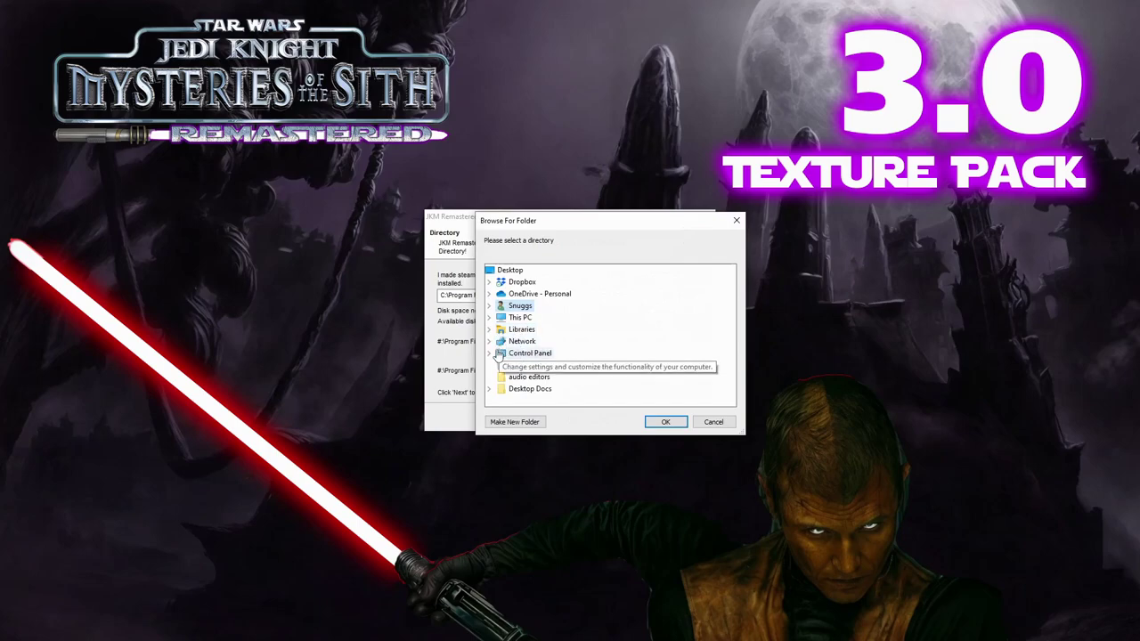
click(490, 317)
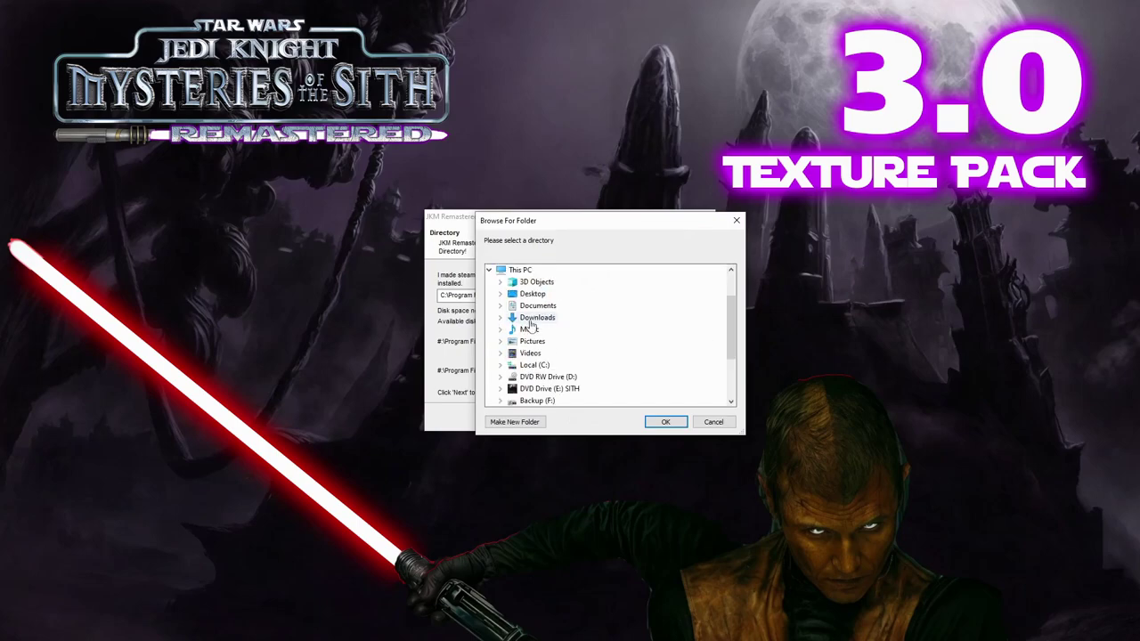
scroll(575, 332, down, 1)
click(575, 332)
scroll(598, 346, down, 2)
click(588, 353)
scroll(579, 366, down, 2)
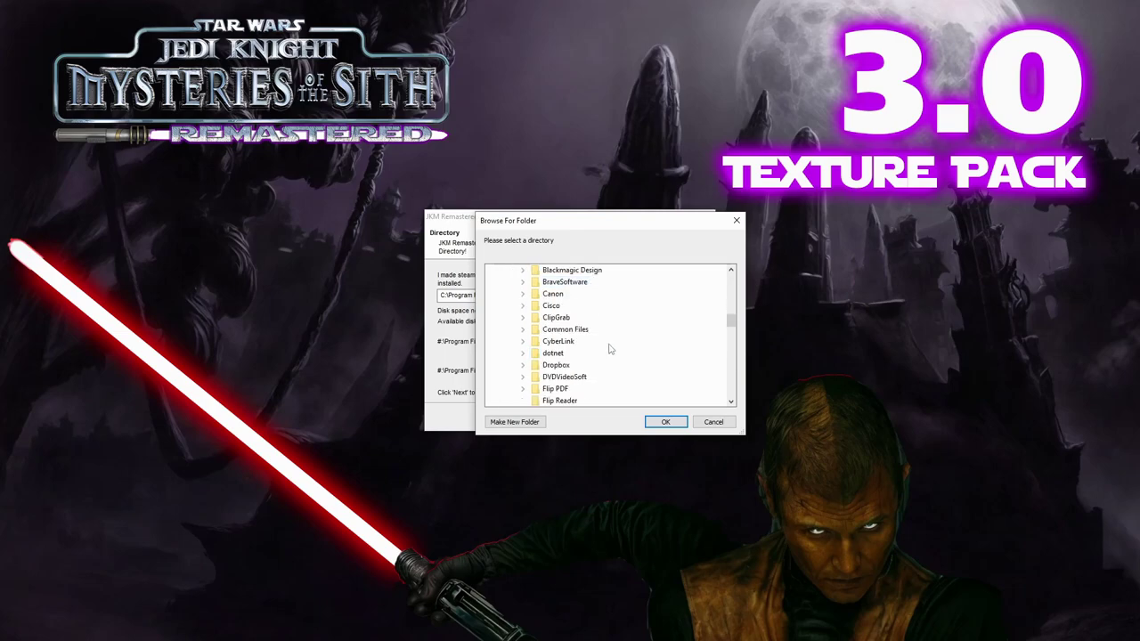
scroll(577, 375, down, 1)
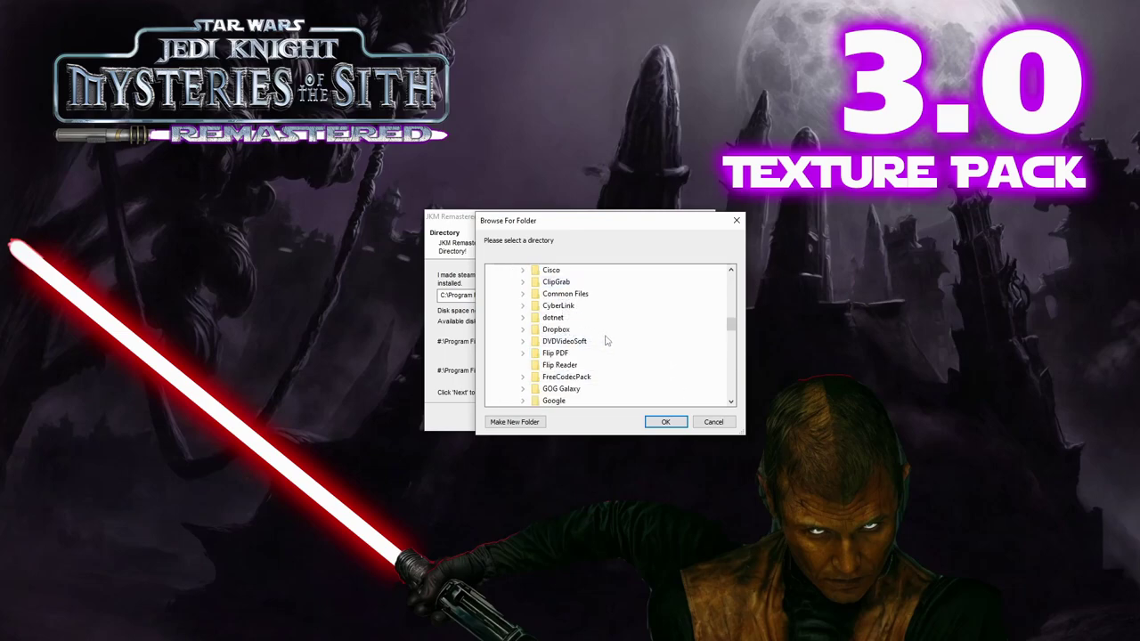
click(577, 389)
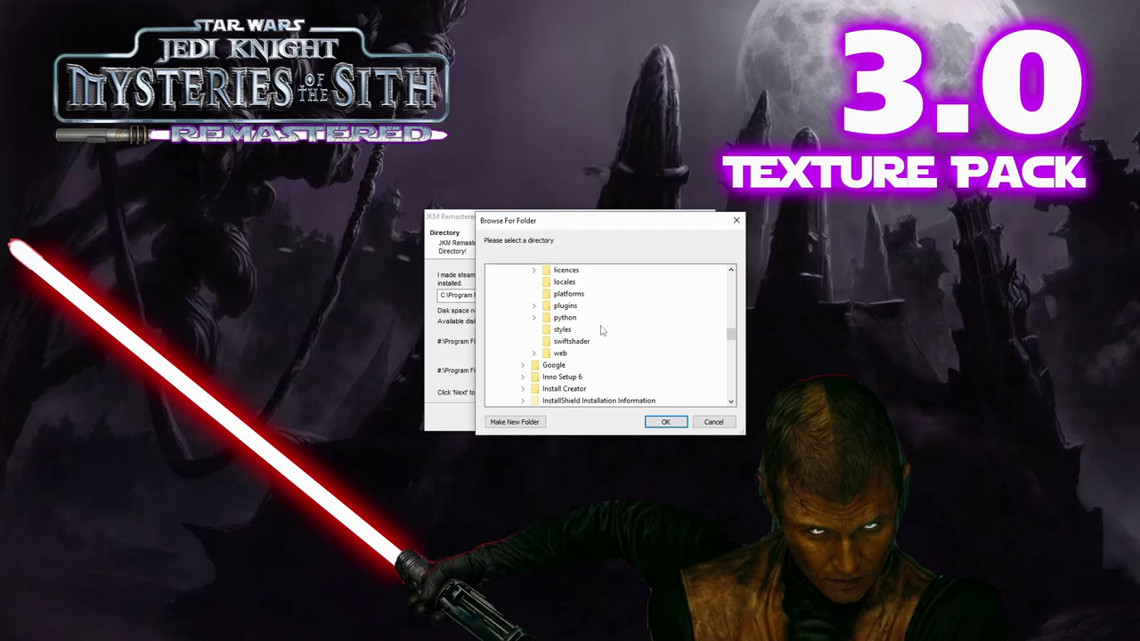
scroll(600, 327, up, 1)
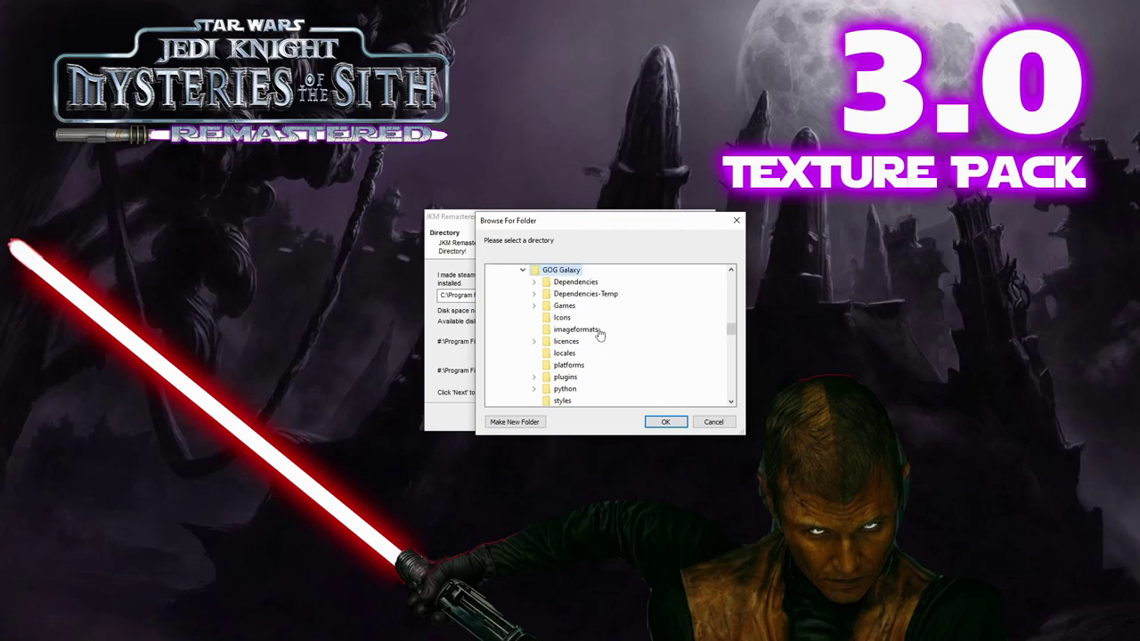
double_click(579, 307)
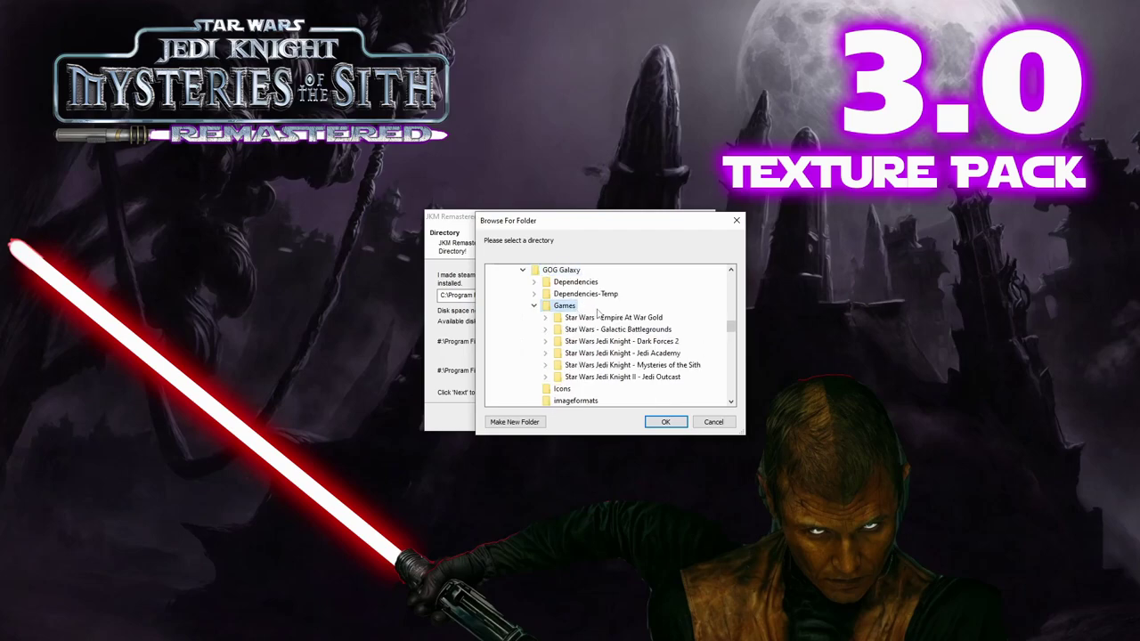
double_click(657, 365)
click(666, 422)
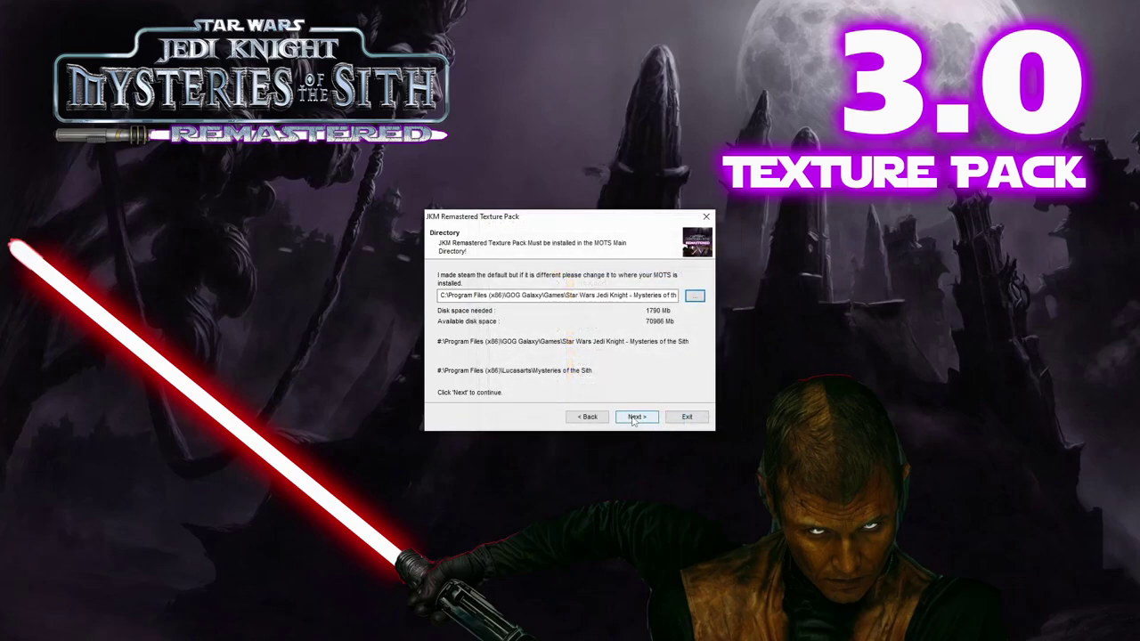
Install the JKM Remastered Texture Pack in the GOG game directory and exit its installer.
click(640, 419)
click(638, 417)
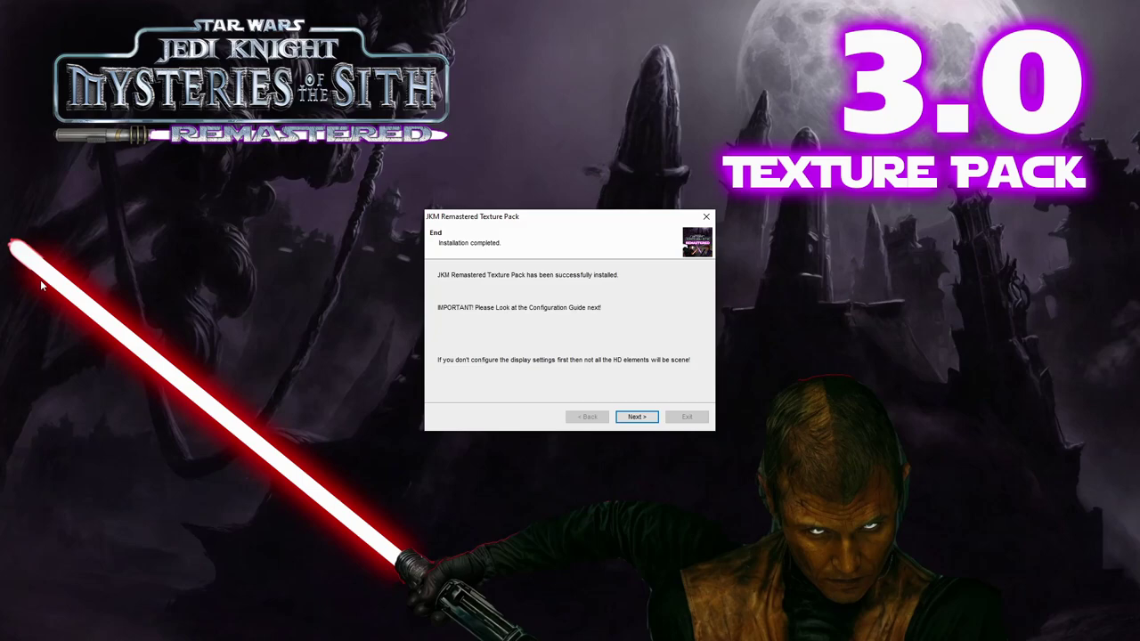
click(637, 417)
click(683, 417)
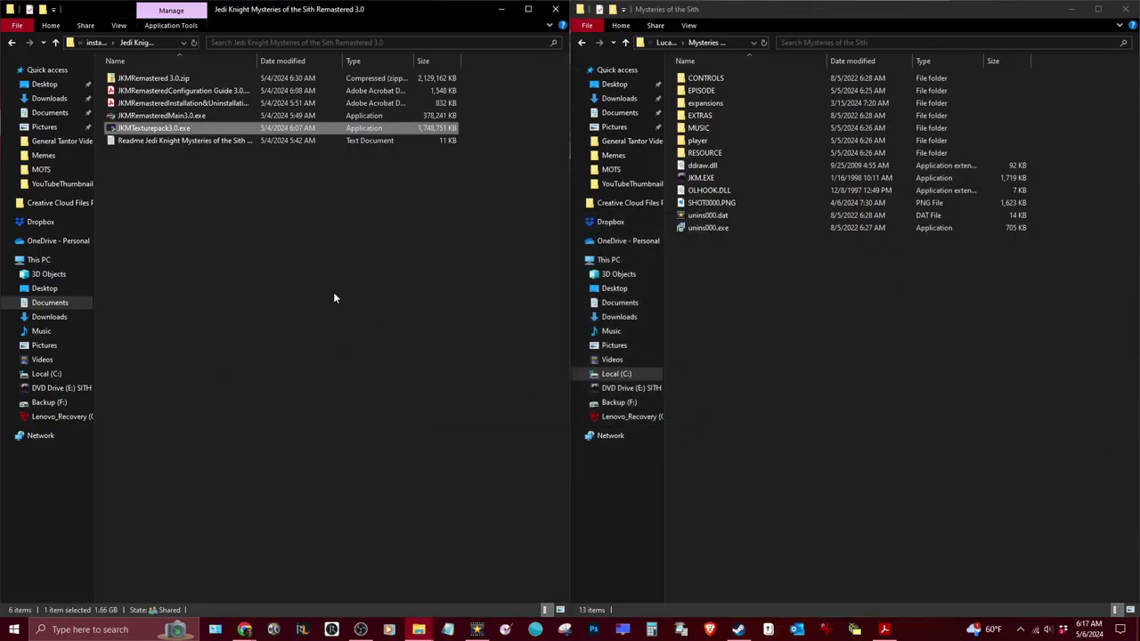
Minimize both folder windows, move the Mysteries of the Sith Remastered shortcut to the middle of the desktop and launch the game from it.
click(334, 298)
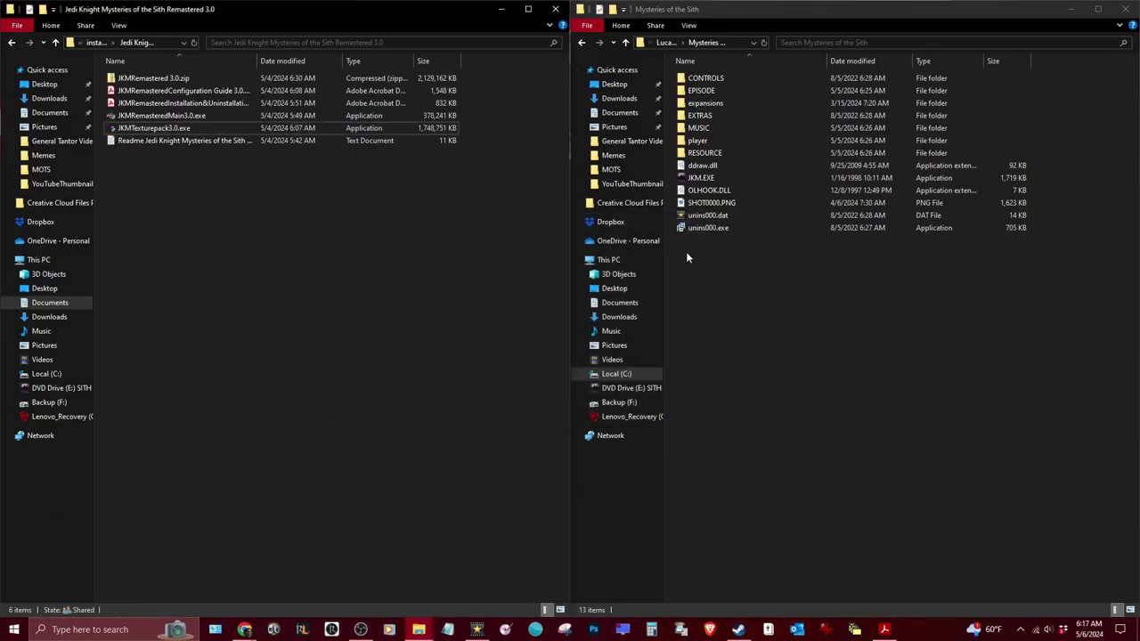
click(1071, 9)
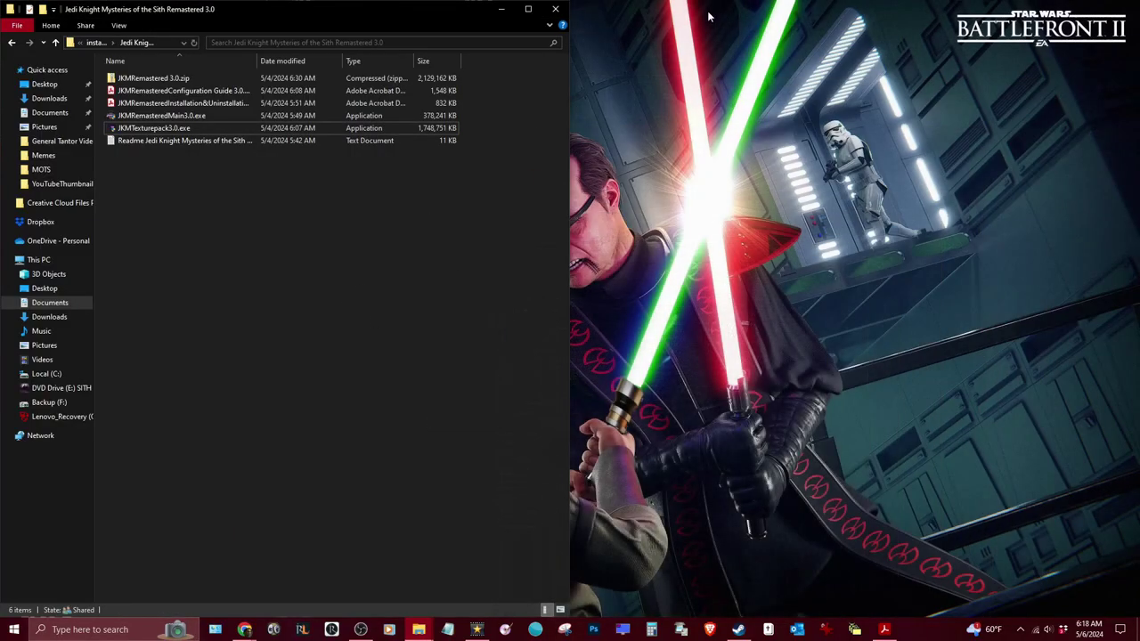
click(501, 9)
drag(27, 463, 369, 239)
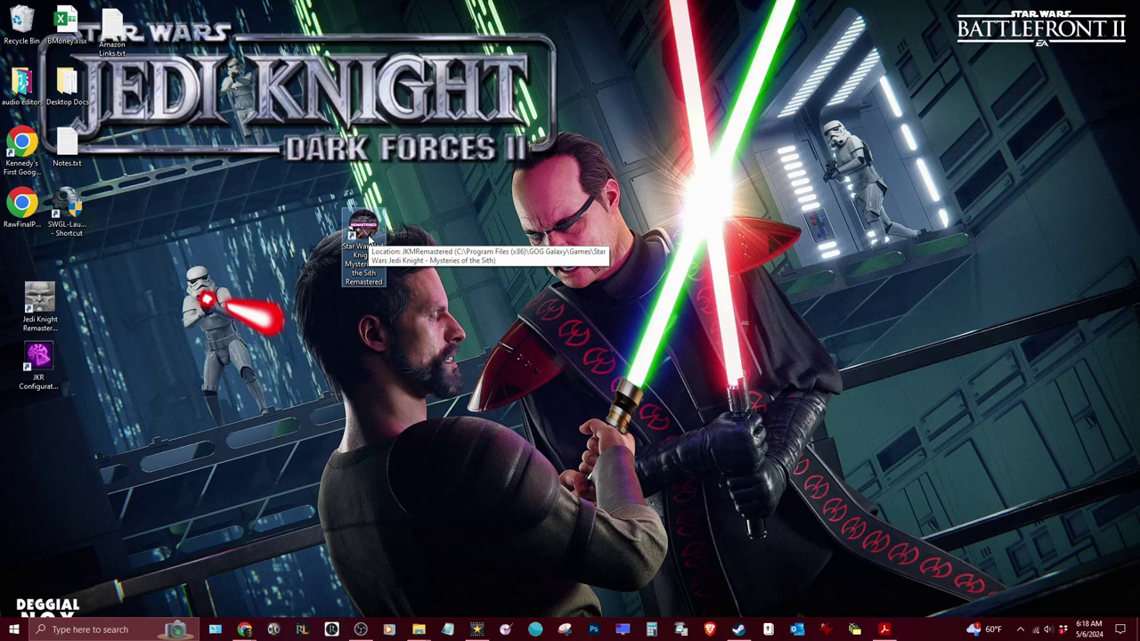
double_click(363, 228)
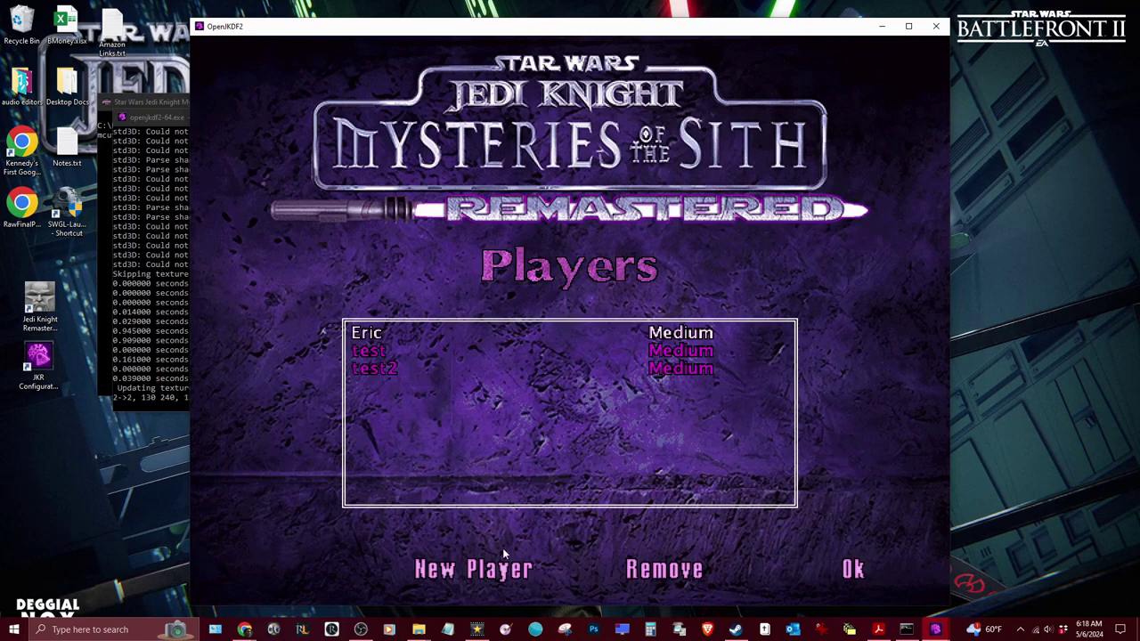
Create a new player profile named remasted with Medium difficulty.
click(397, 375)
click(403, 331)
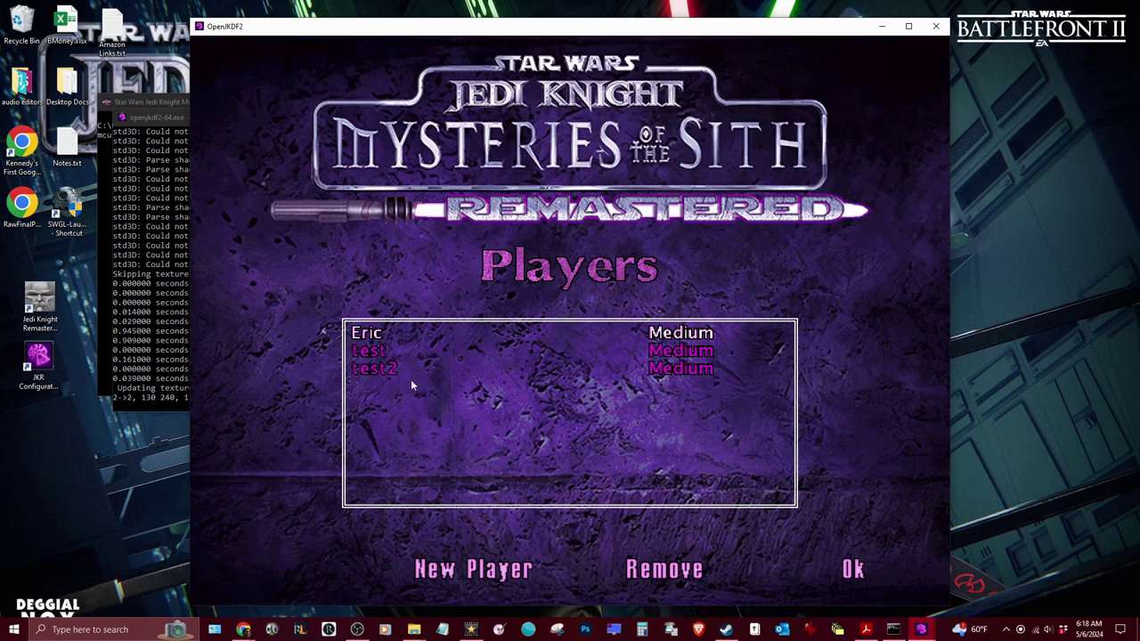
click(400, 373)
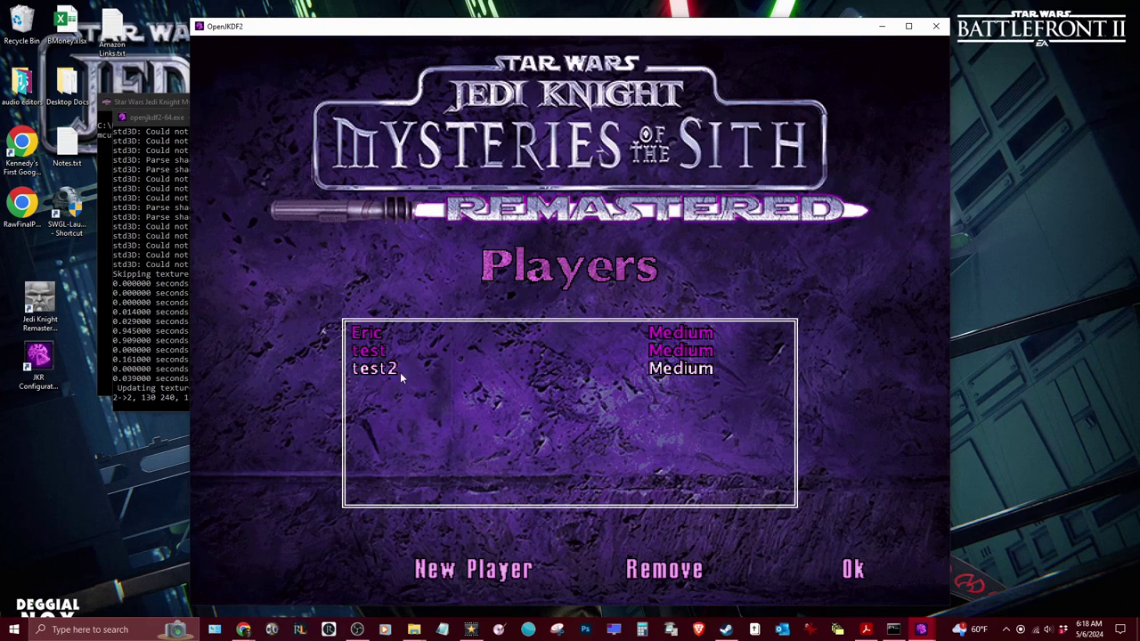
click(504, 568)
text(test)
key(BackSpace)
key(BackSpace)
key(BackSpace)
key(BackSpace)
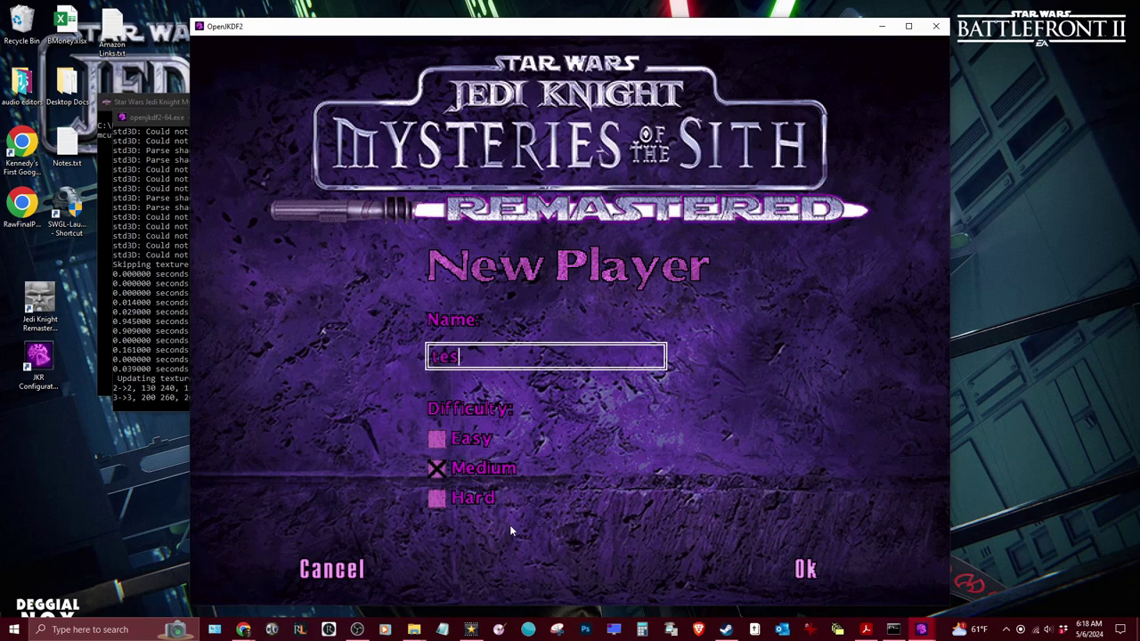
text(remasted)
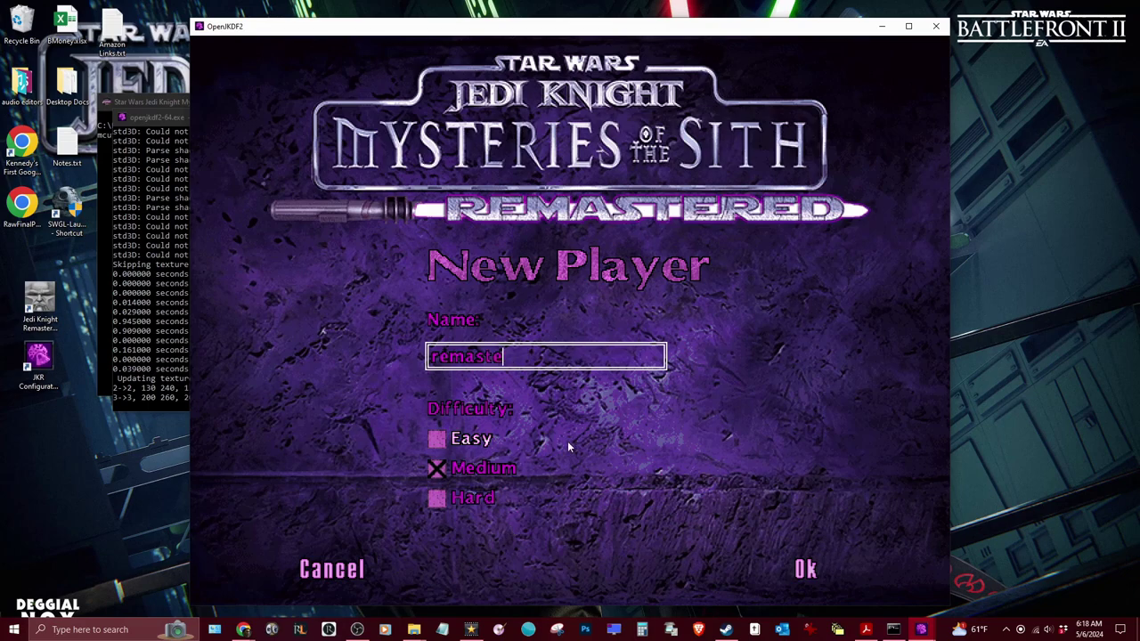
key(Return)
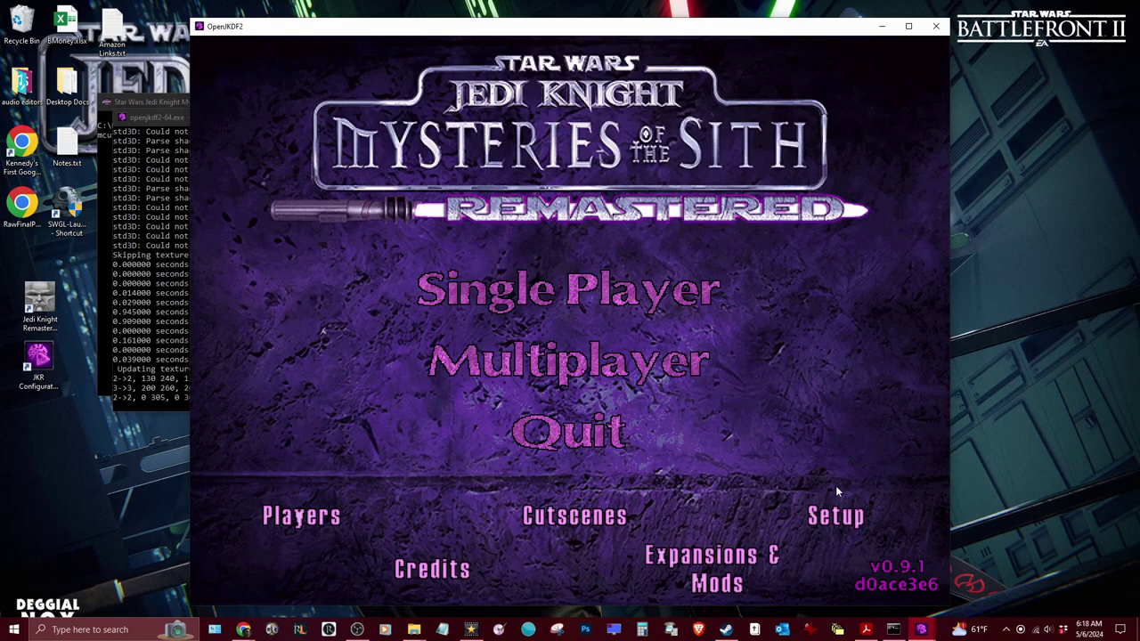
Enable fullscreen, HiDPI, texture filtering, bloom and SSAO in the display settings and apply them.
click(836, 521)
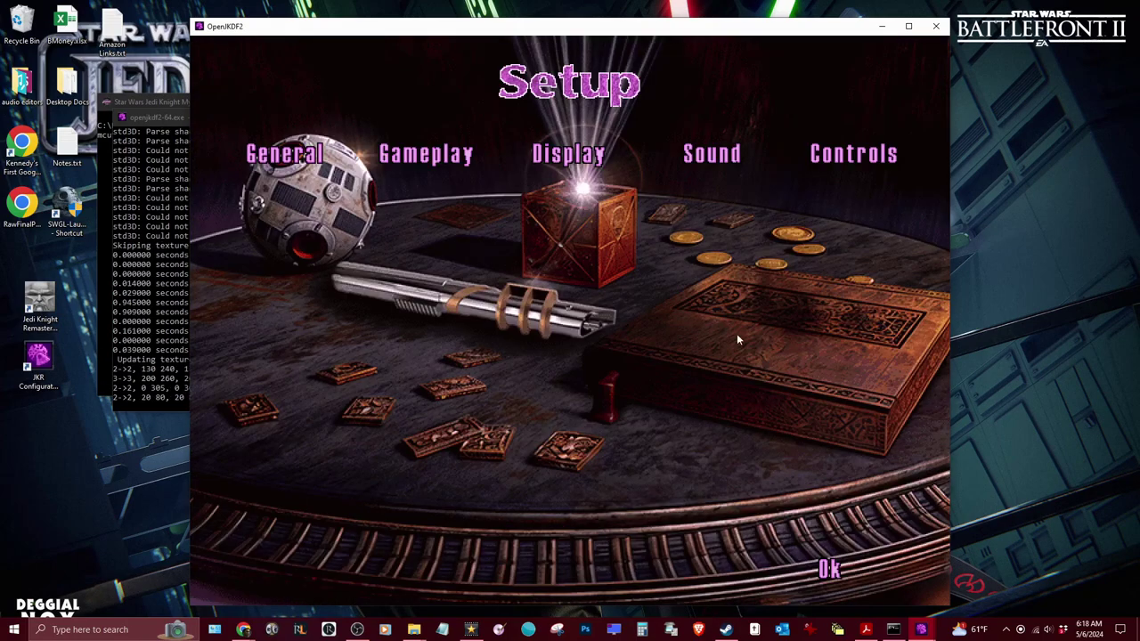
click(556, 174)
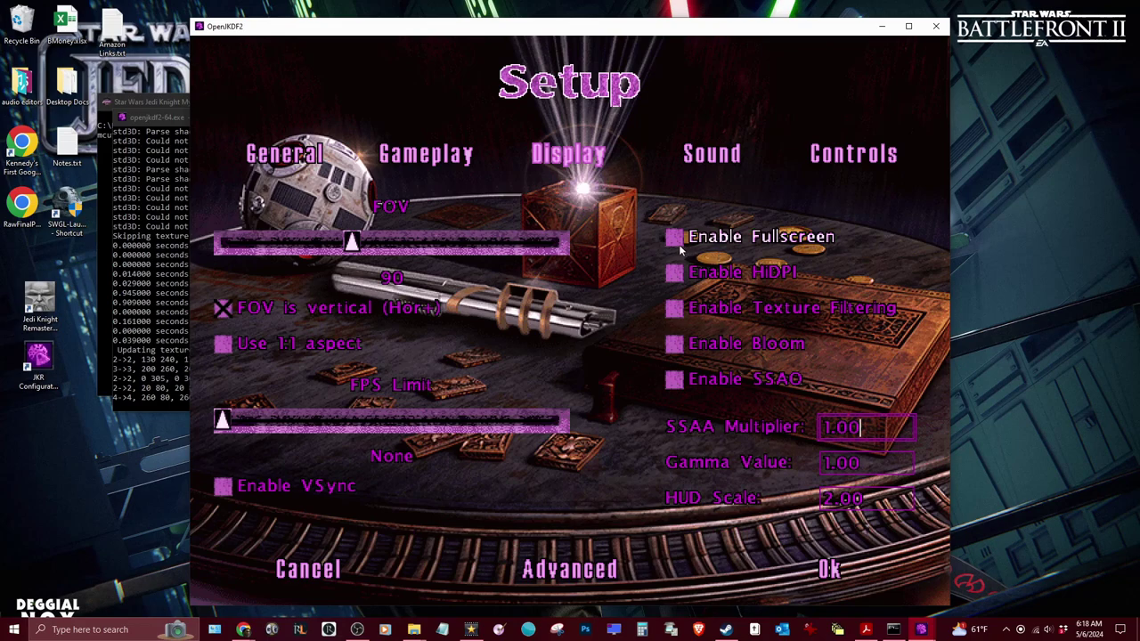
click(677, 311)
click(677, 348)
click(678, 381)
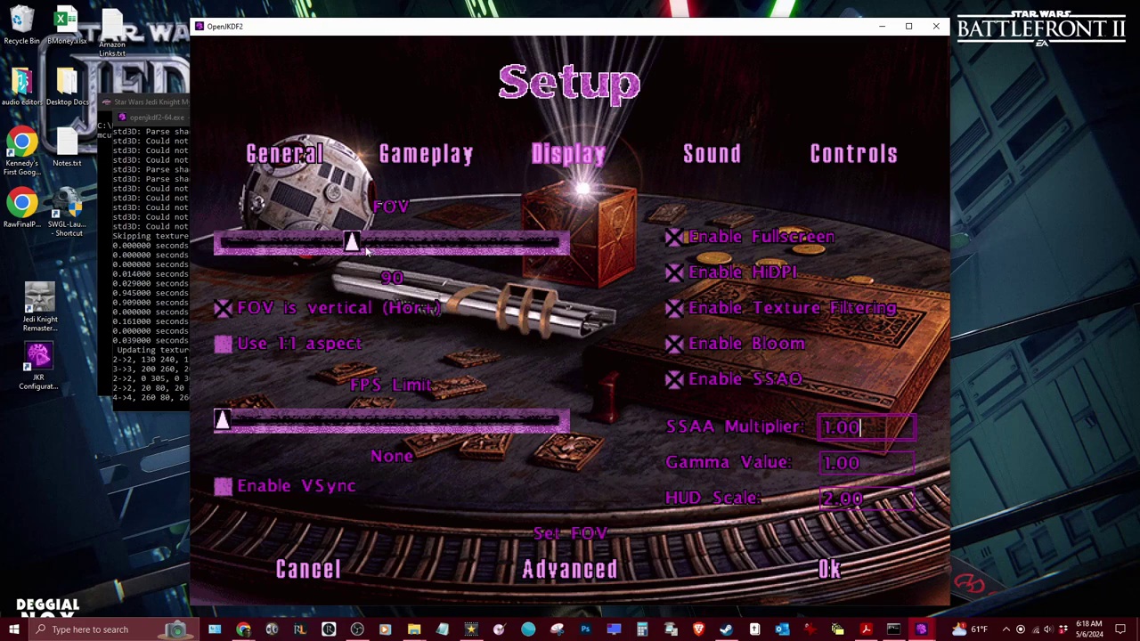
mouse_move(354, 248)
mouse_down()
mouse_move(389, 247)
mouse_move(346, 248)
mouse_move(351, 257)
mouse_move(557, 261)
mouse_move(348, 264)
mouse_up()
click(837, 575)
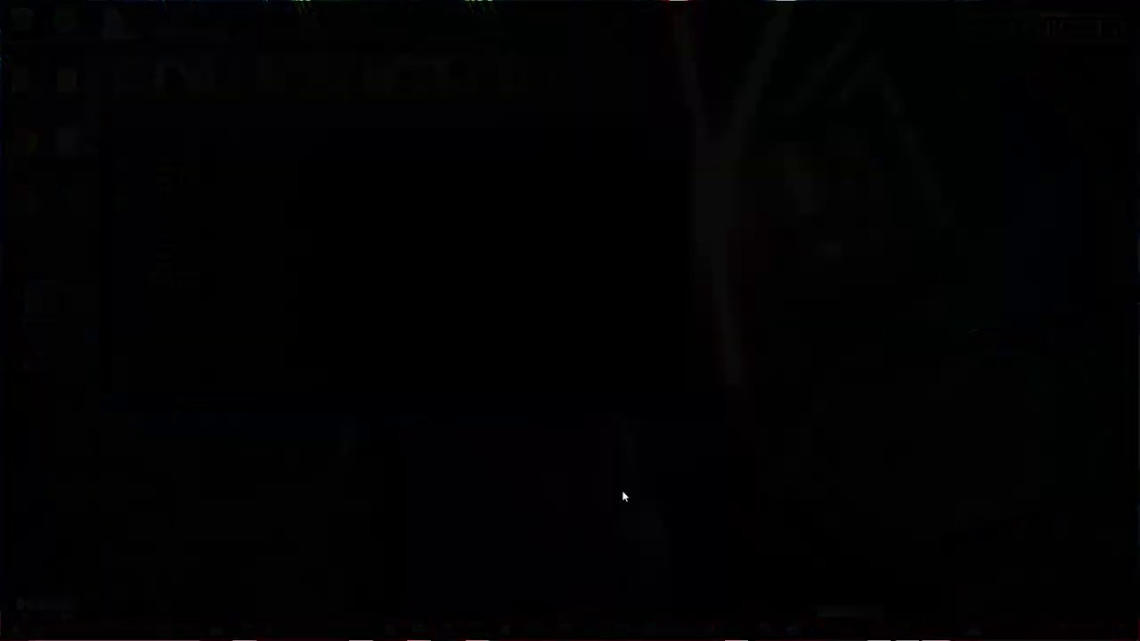
Disable cutscenes in the general settings and return to the main menu.
click(249, 133)
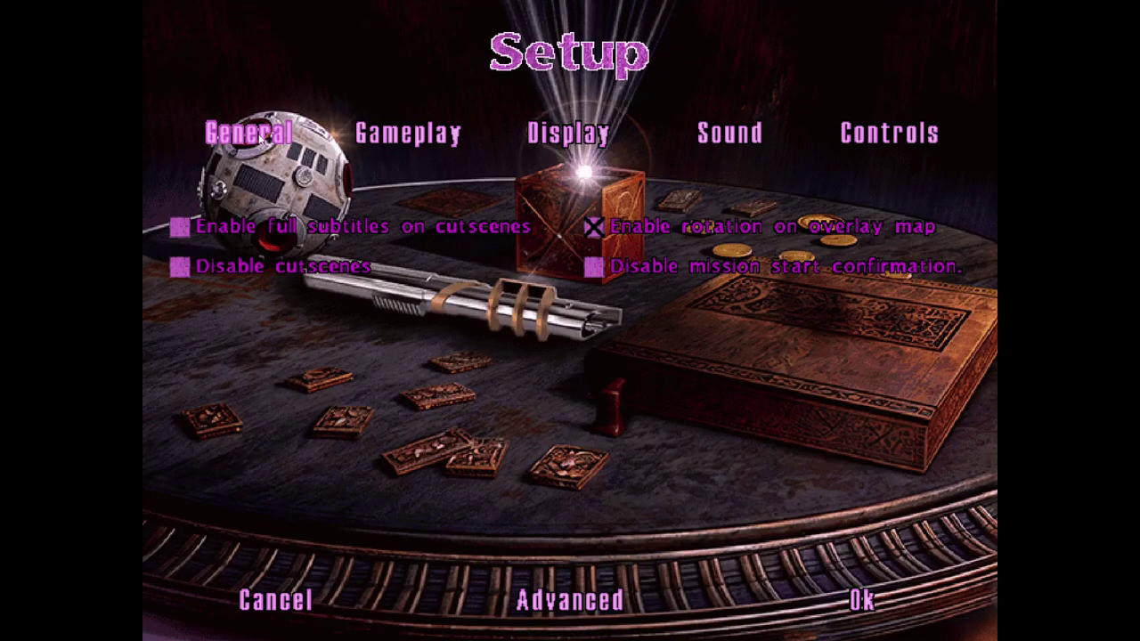
click(181, 274)
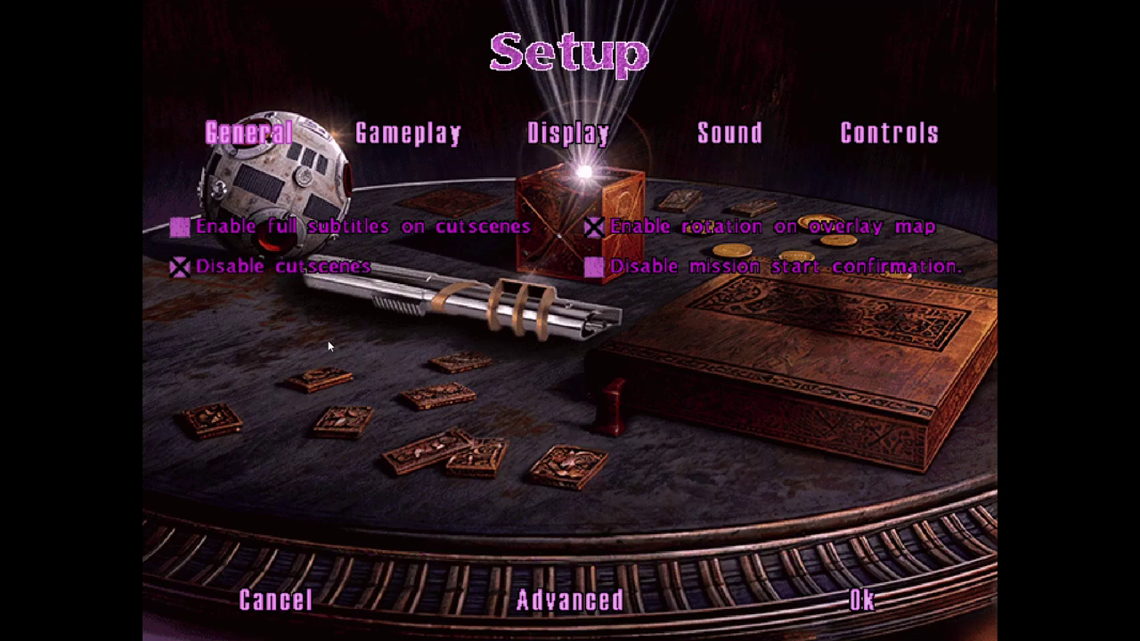
click(868, 603)
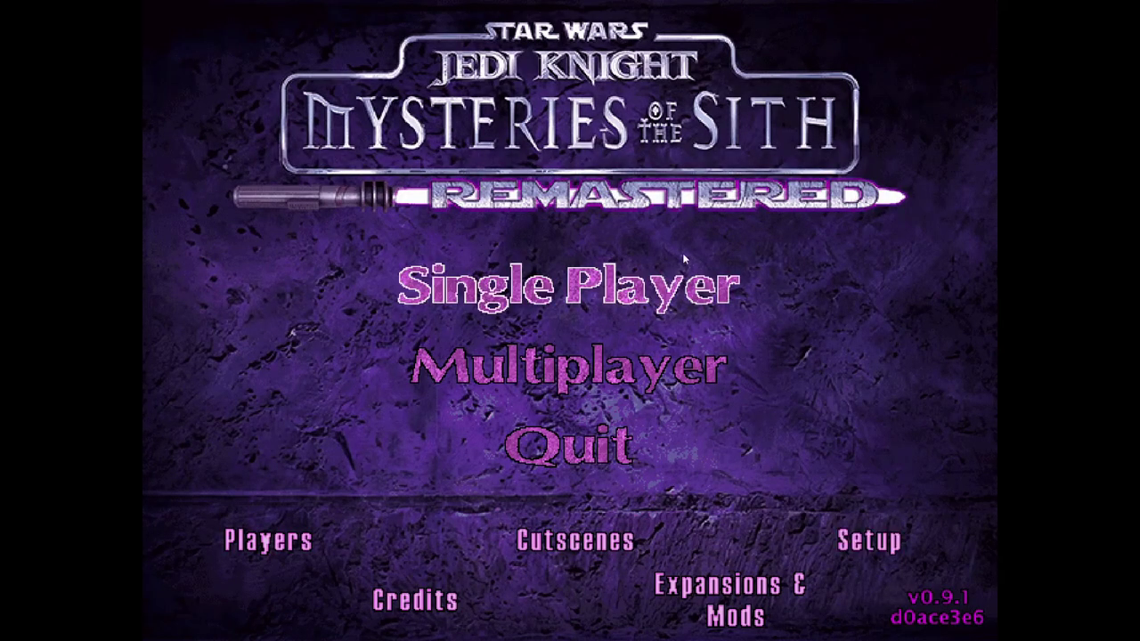
Start a new single-player game with the Secret MotS Level episode and enter the S6L1 level.
click(682, 276)
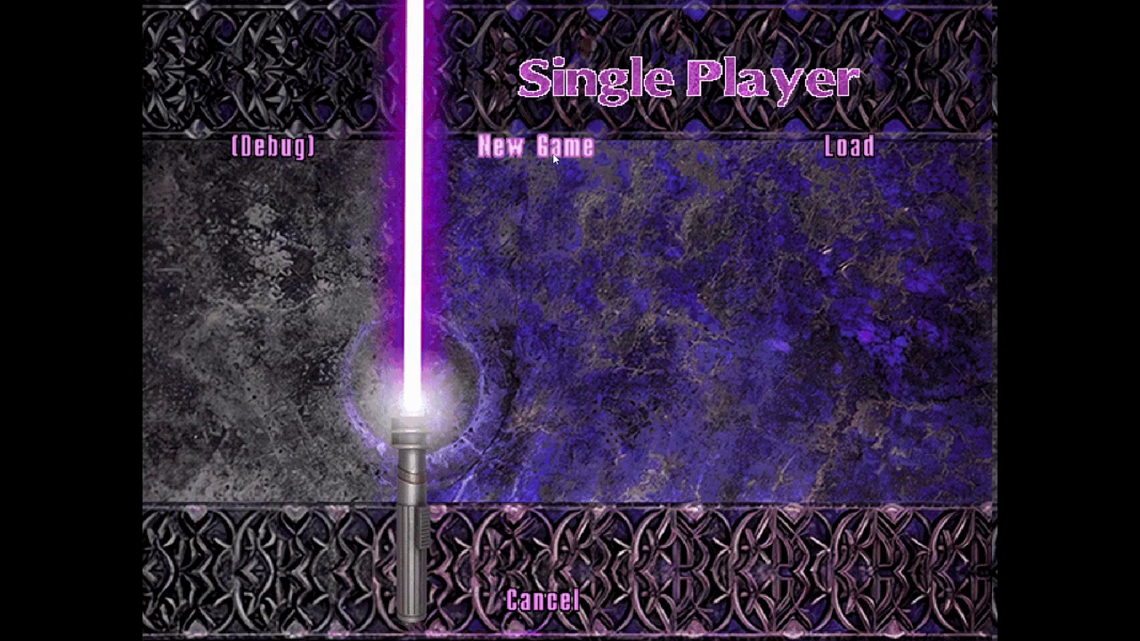
click(553, 154)
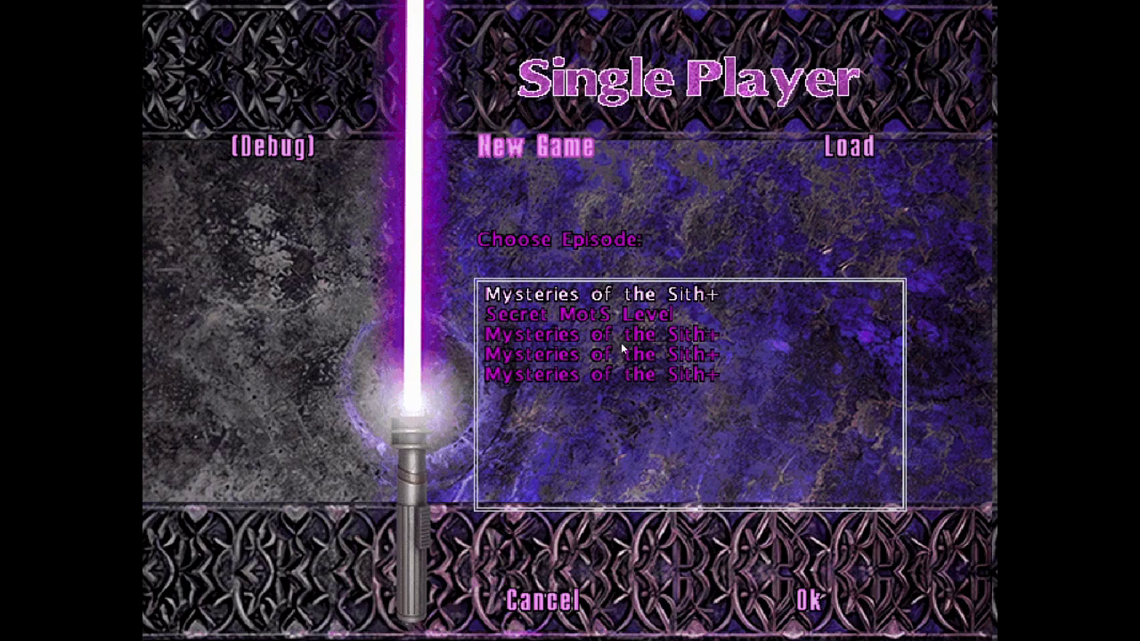
click(595, 319)
click(610, 302)
click(570, 319)
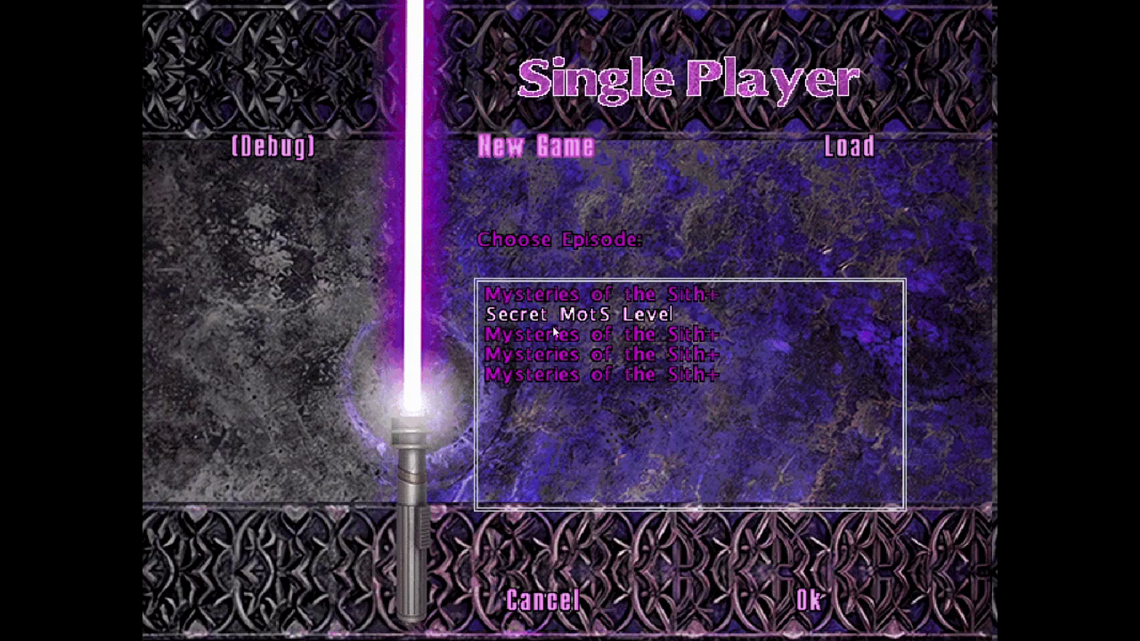
click(816, 607)
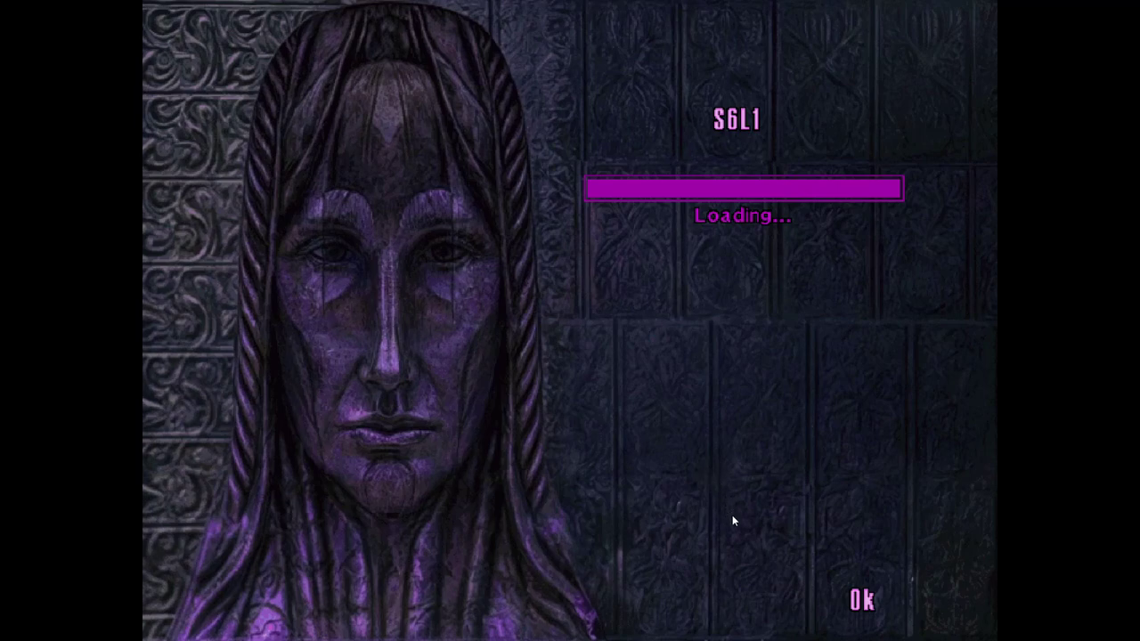
click(870, 604)
mouse_move(569, 320)
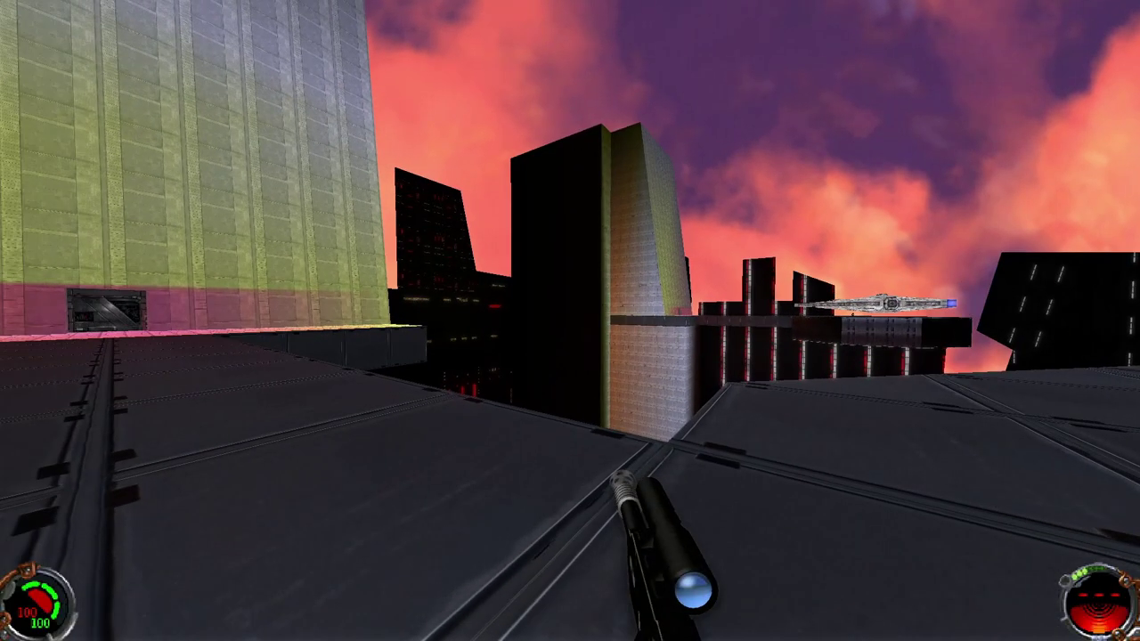
Test the weapons in the level by attacking and switching repeatedly between fists and lightsaber.
key(1)
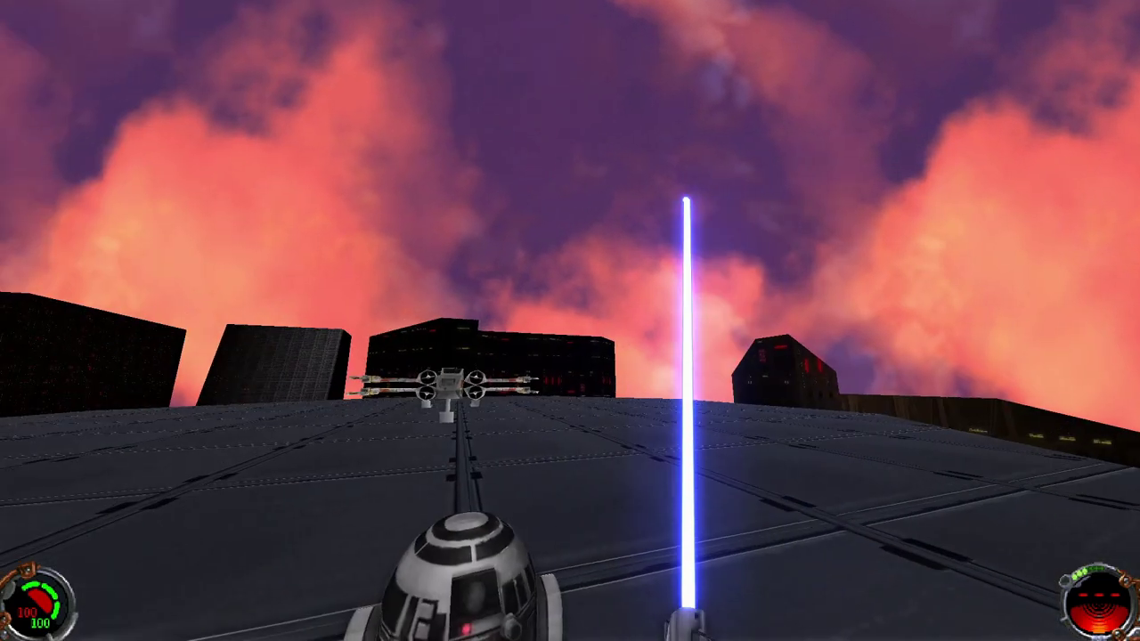
click(570, 321)
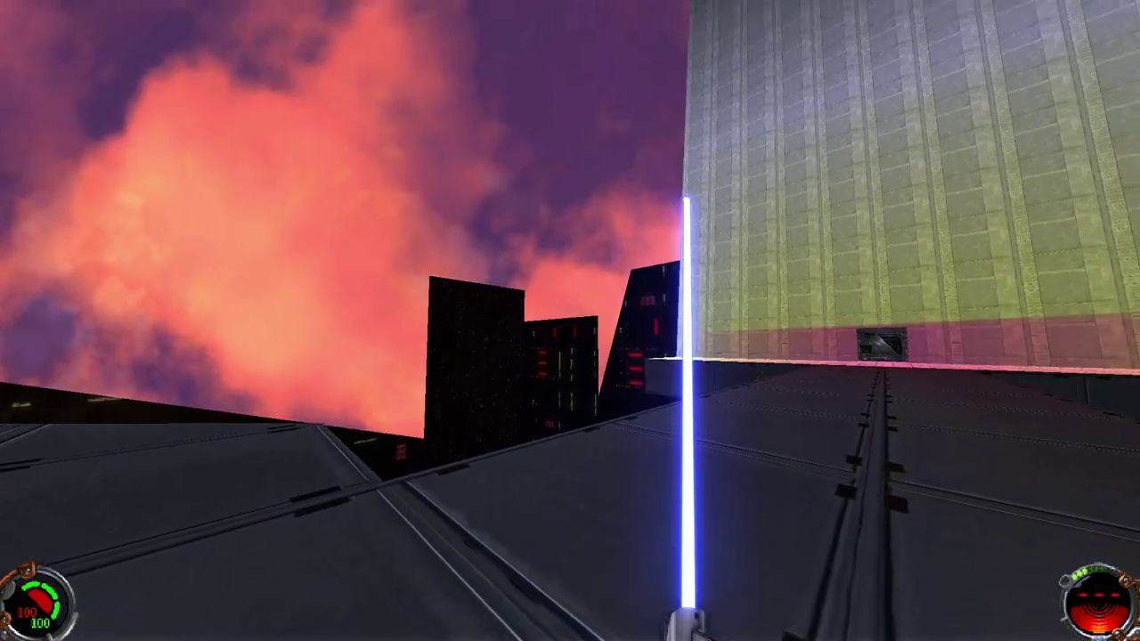
key(1)
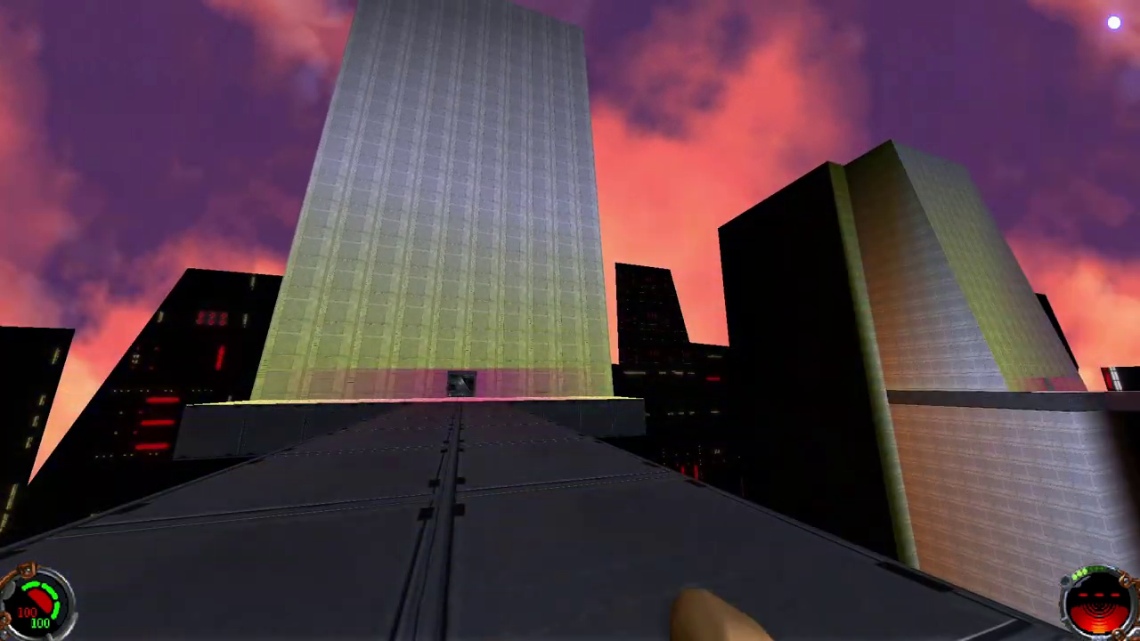
key(8)
key(2)
key(1)
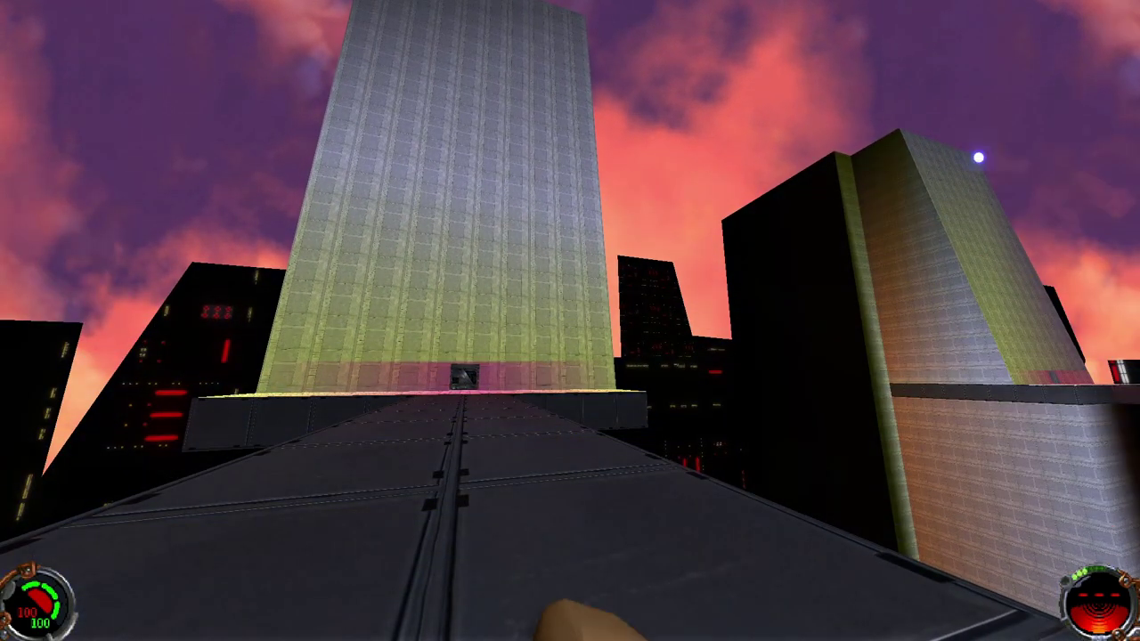
key(8)
key(1)
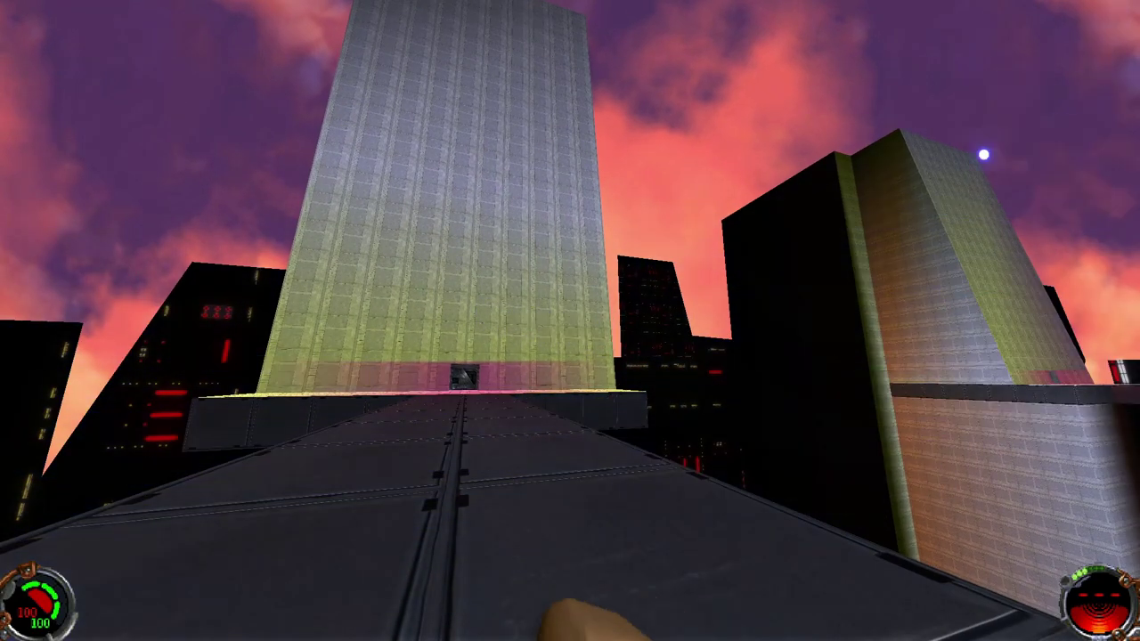
key(8)
key(1)
key(8)
key(1)
key(8)
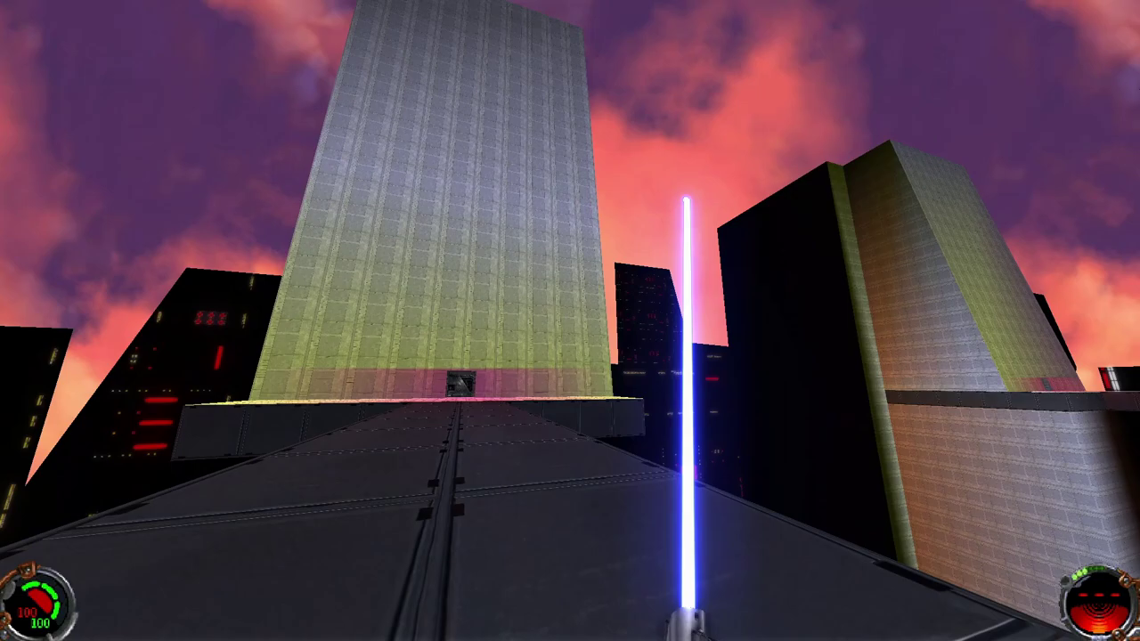
Check the character in the external camera, return to the internal camera and switch to fists.
key(F1)
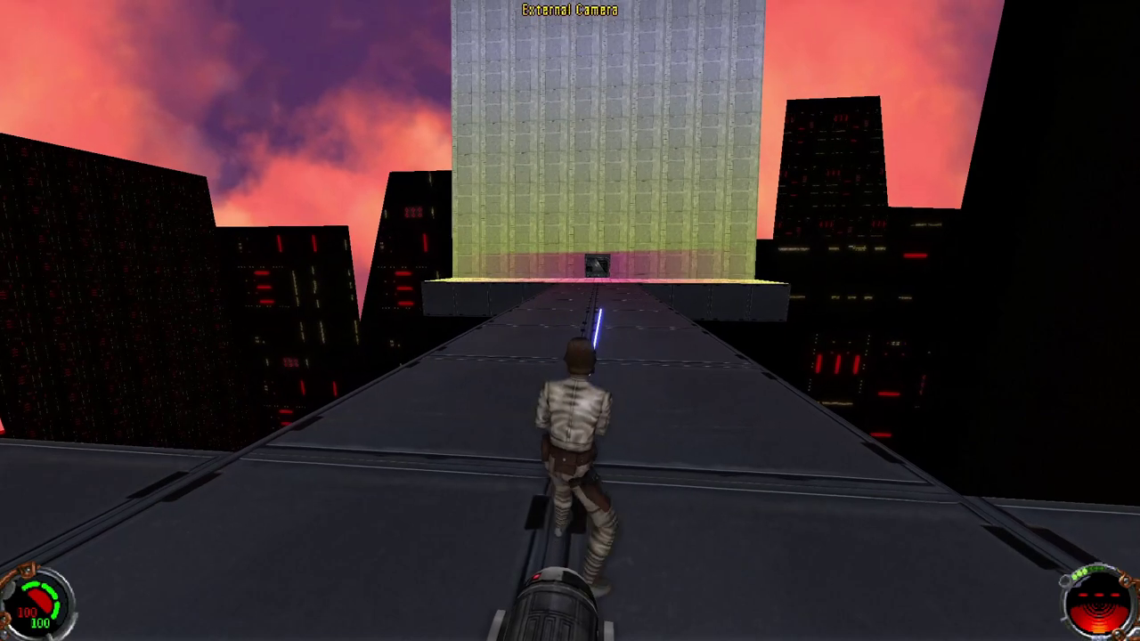
key(F1)
key(1)
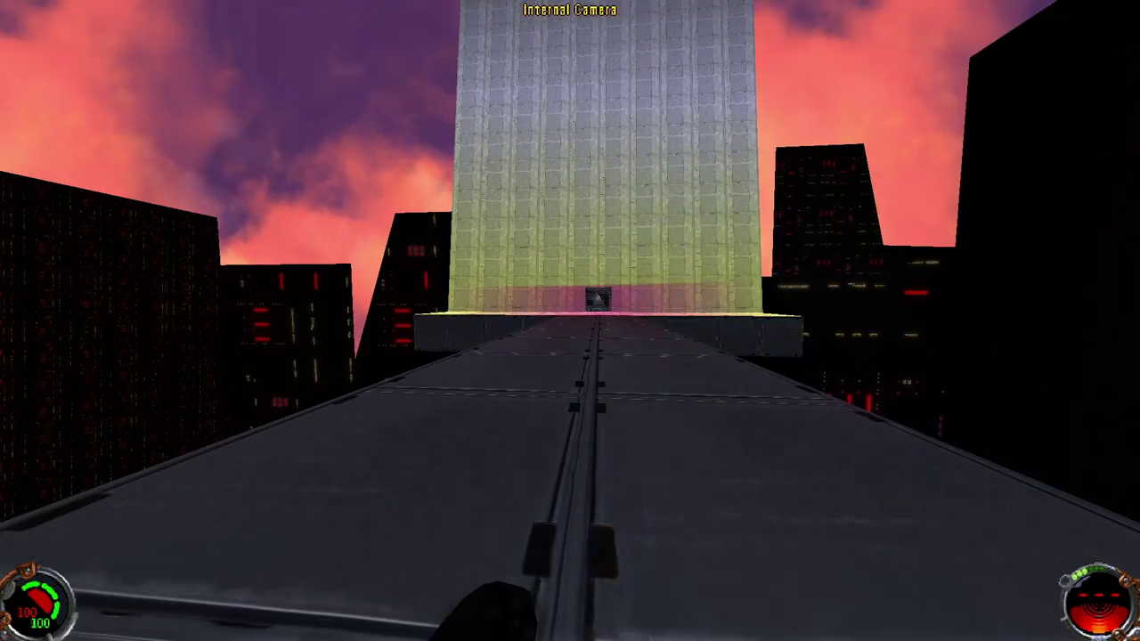
Abort the running level and quit Mysteries of the Sith Remastered to the desktop, confirming both prompts.
key(Escape)
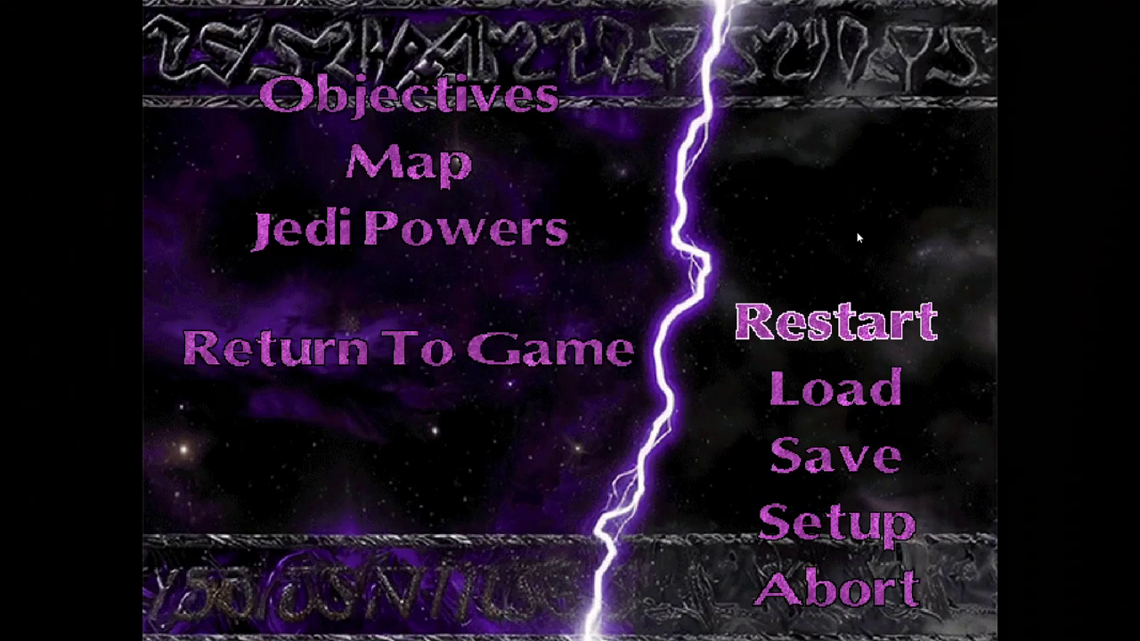
click(835, 588)
click(722, 417)
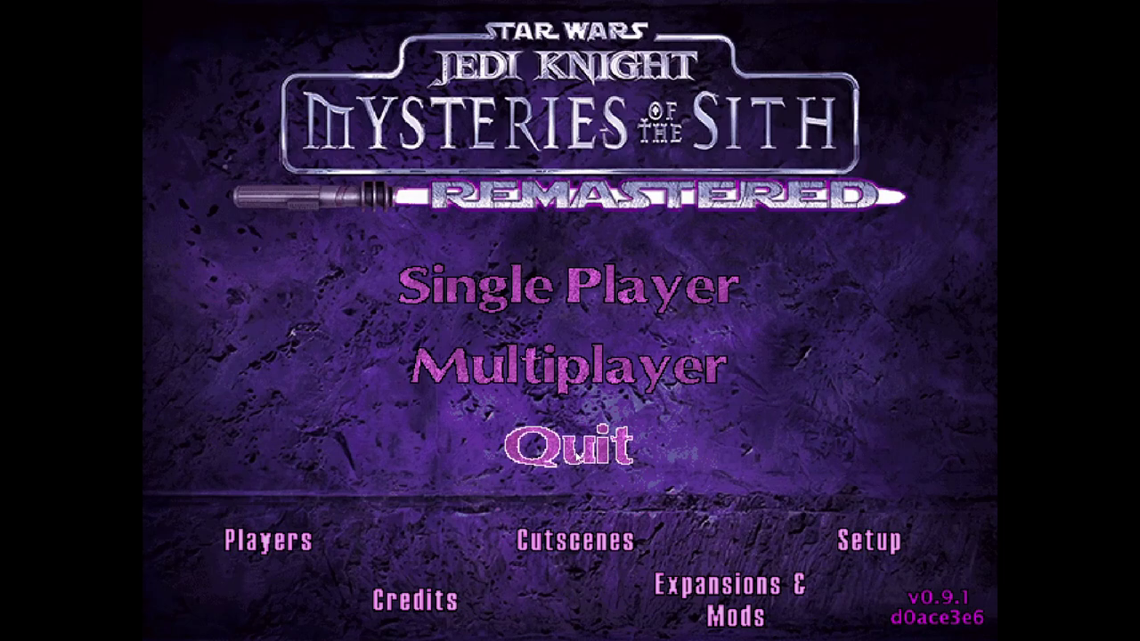
click(571, 448)
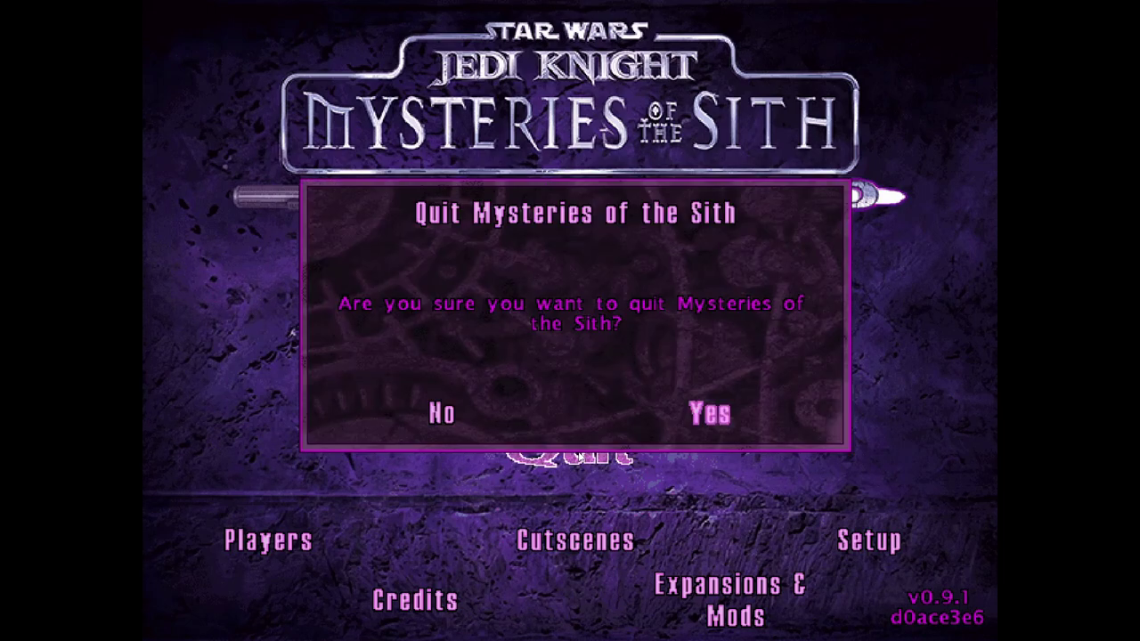
click(731, 418)
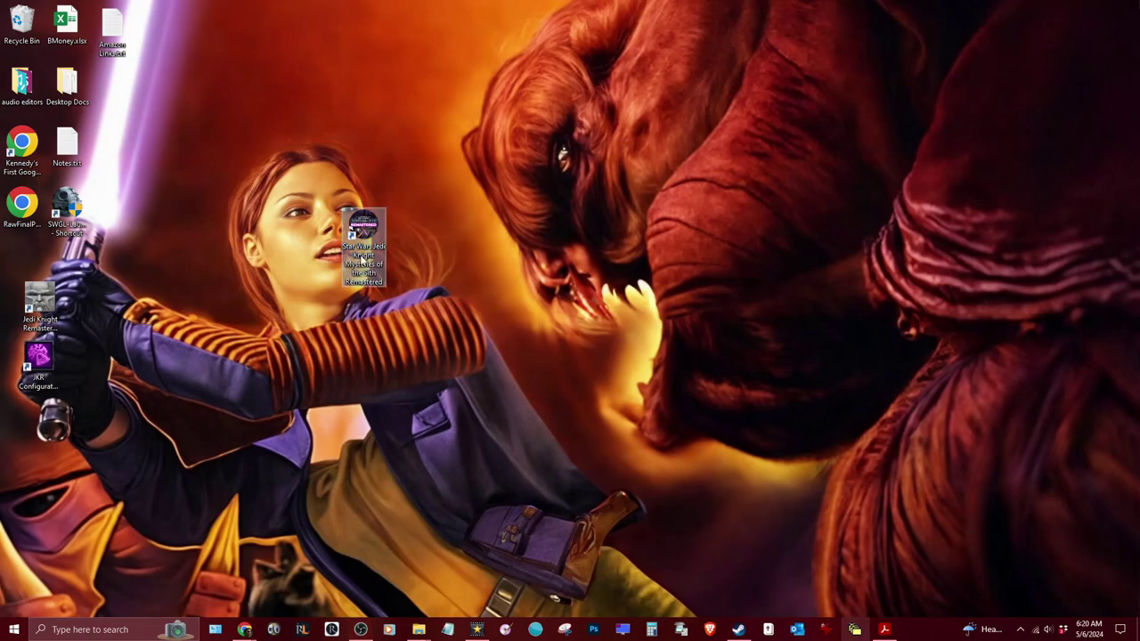
Open the game's installation folder from the Mysteries of the Sith Remastered desktop shortcut and maximize the window.
right_click(360, 235)
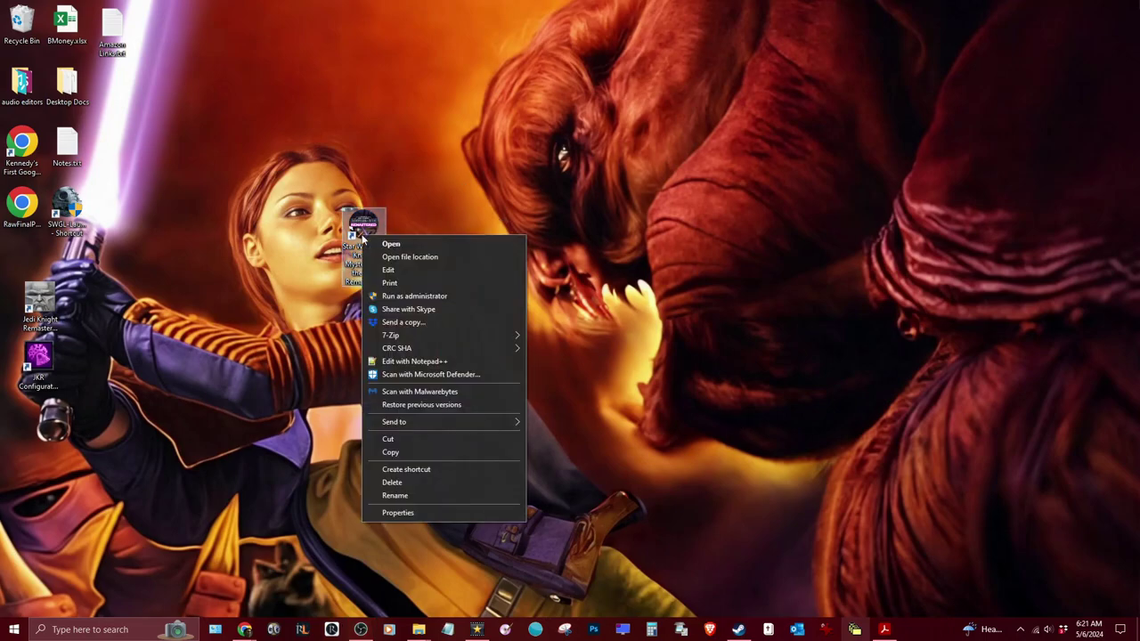
click(412, 256)
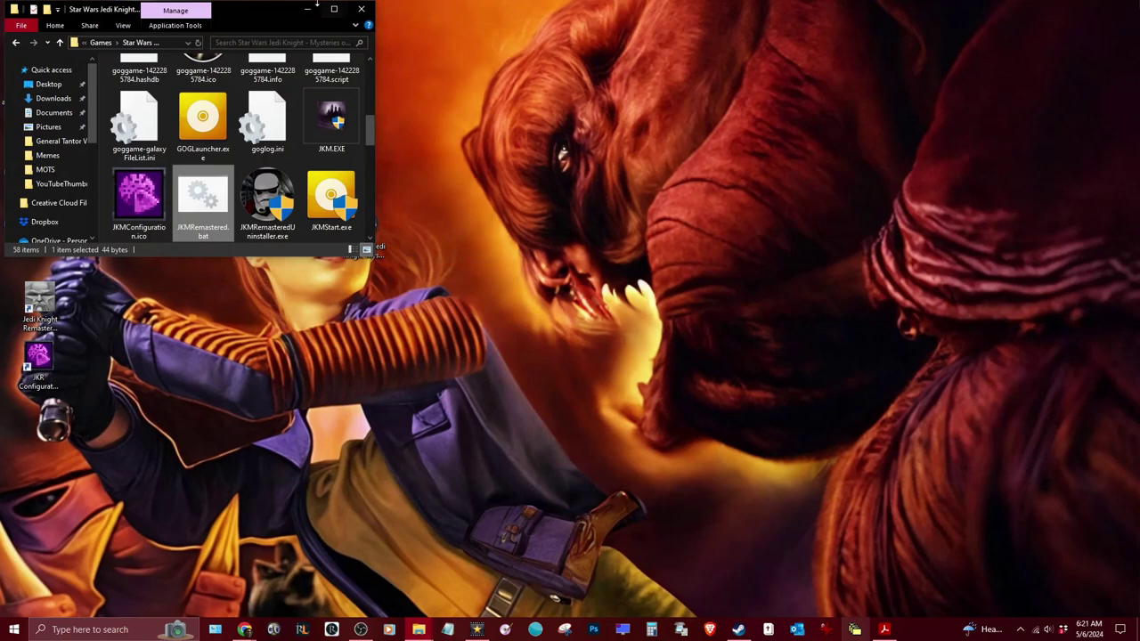
click(334, 9)
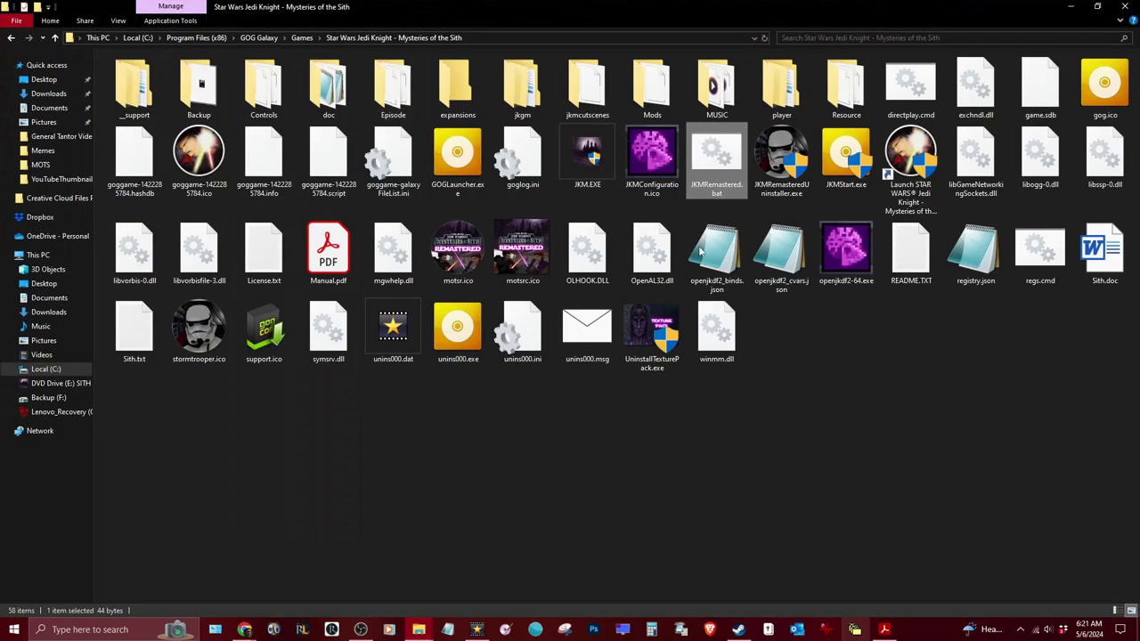
click(907, 345)
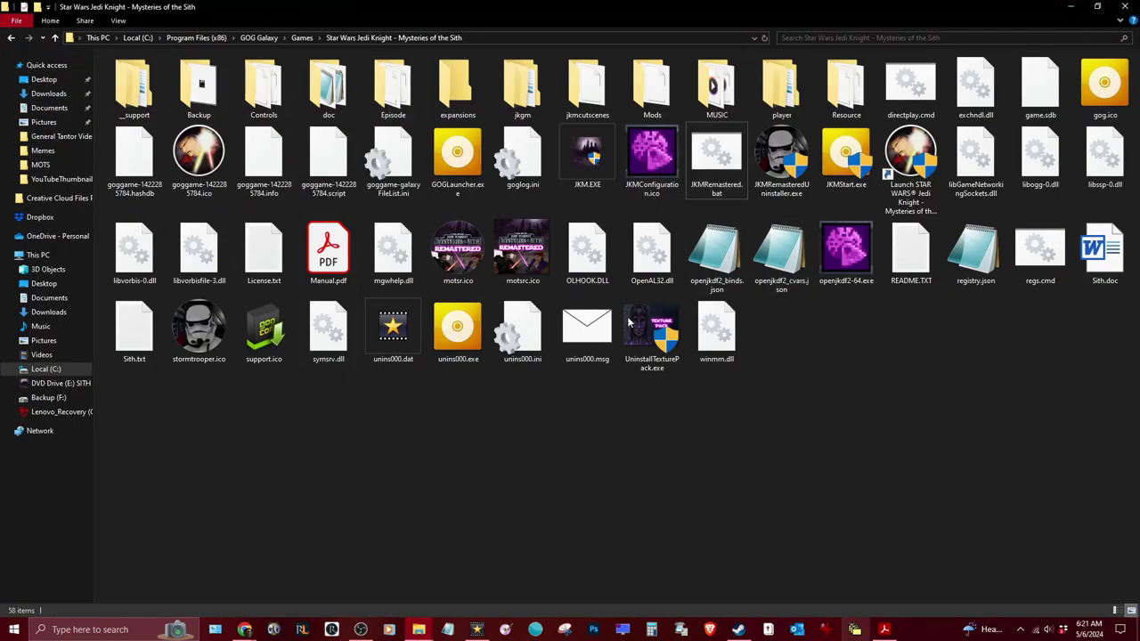
Uninstall the remaster with JKMRemasteredUninstaller.exe and start removing the texture pack with UninstallTexturePack.exe.
click(1020, 630)
click(903, 439)
click(786, 157)
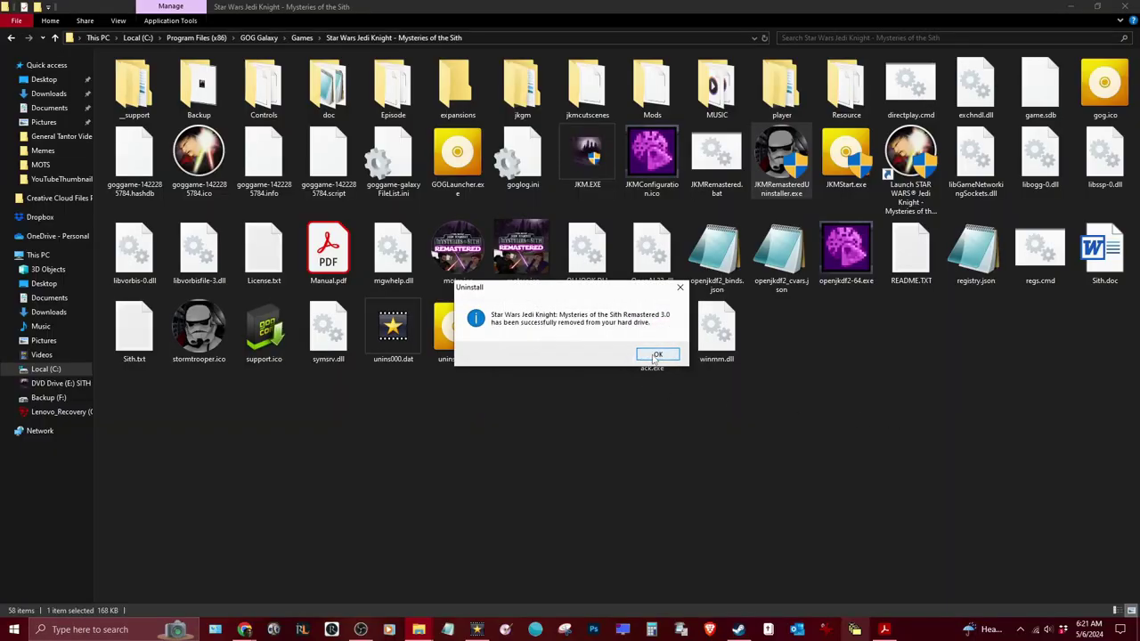
click(656, 357)
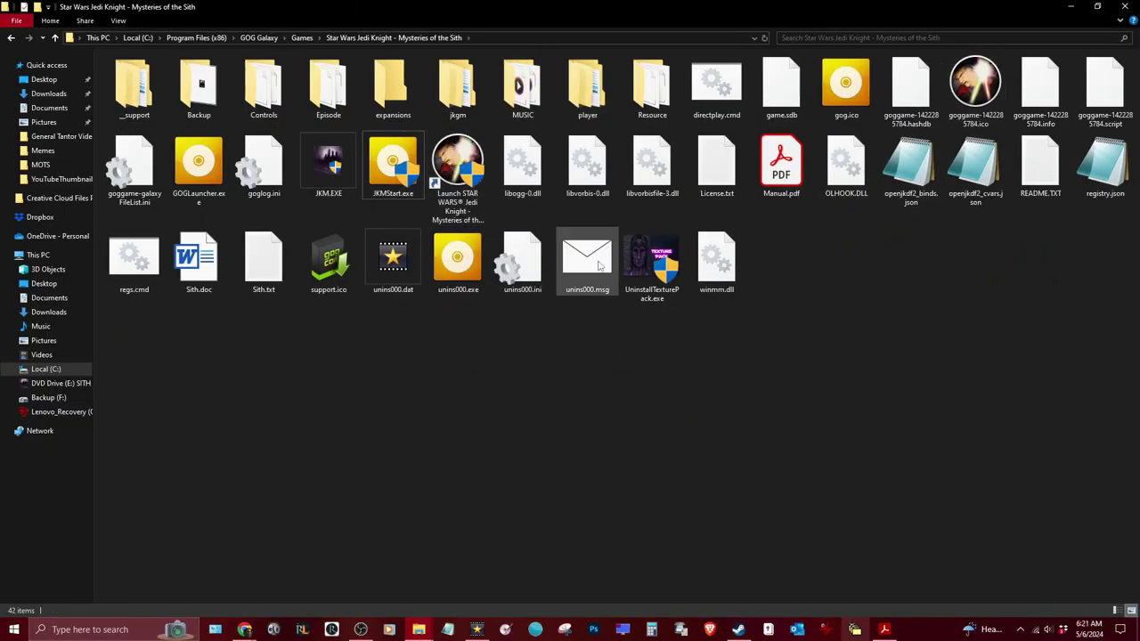
click(654, 264)
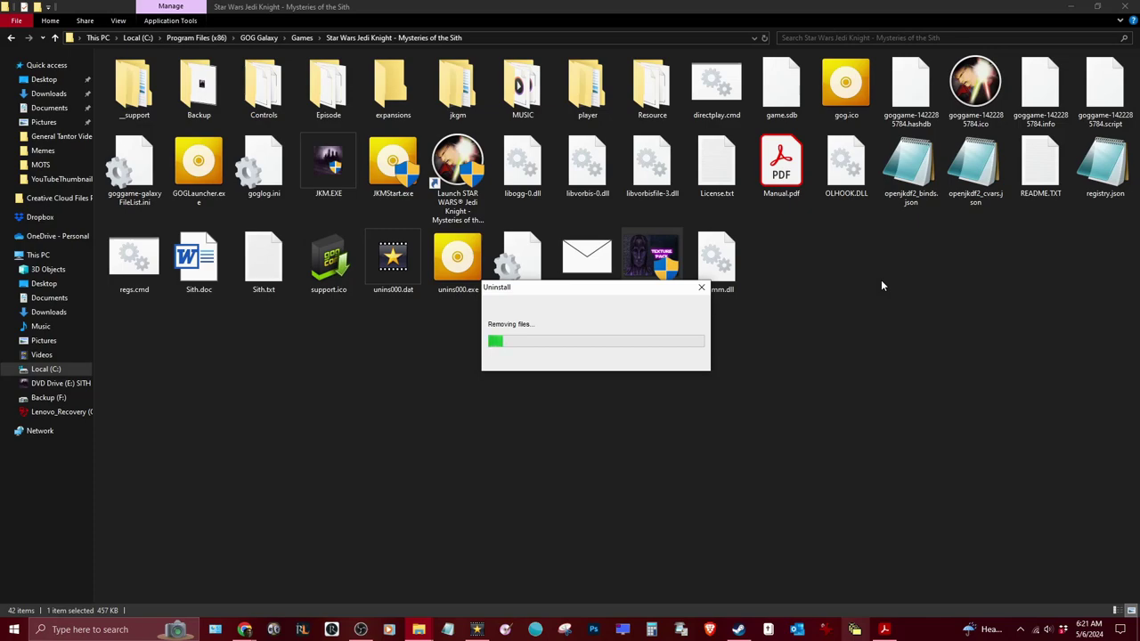
drag(532, 288, 507, 319)
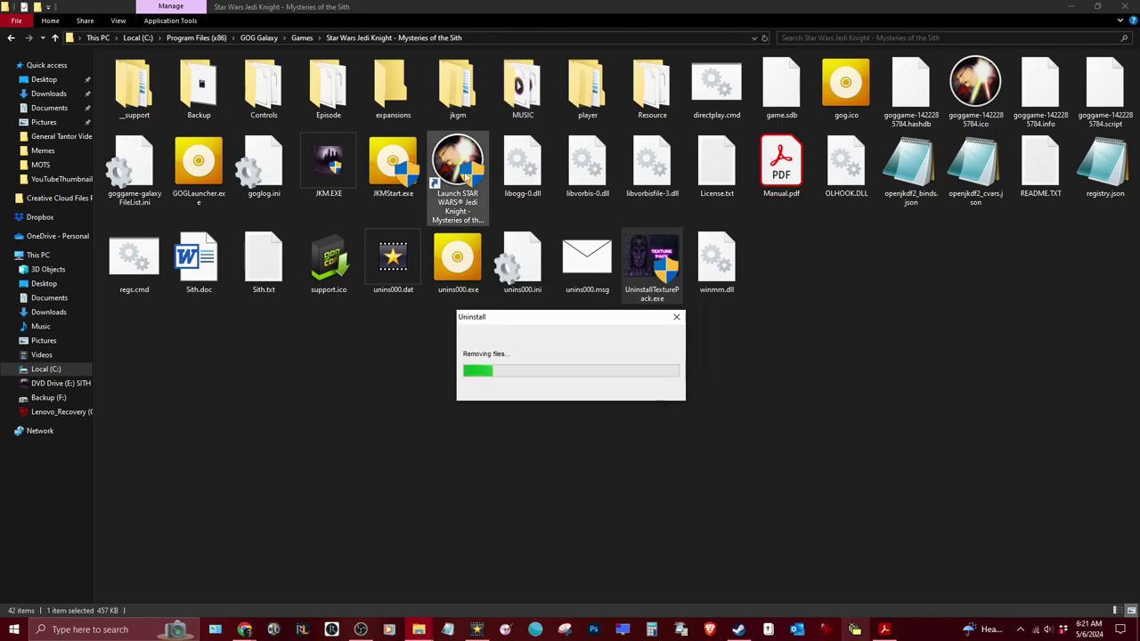
Restore all the original .ogg tracks from the Backup subfolder into the game's MUSIC folder.
double_click(528, 94)
double_click(132, 80)
drag(190, 215, 148, 76)
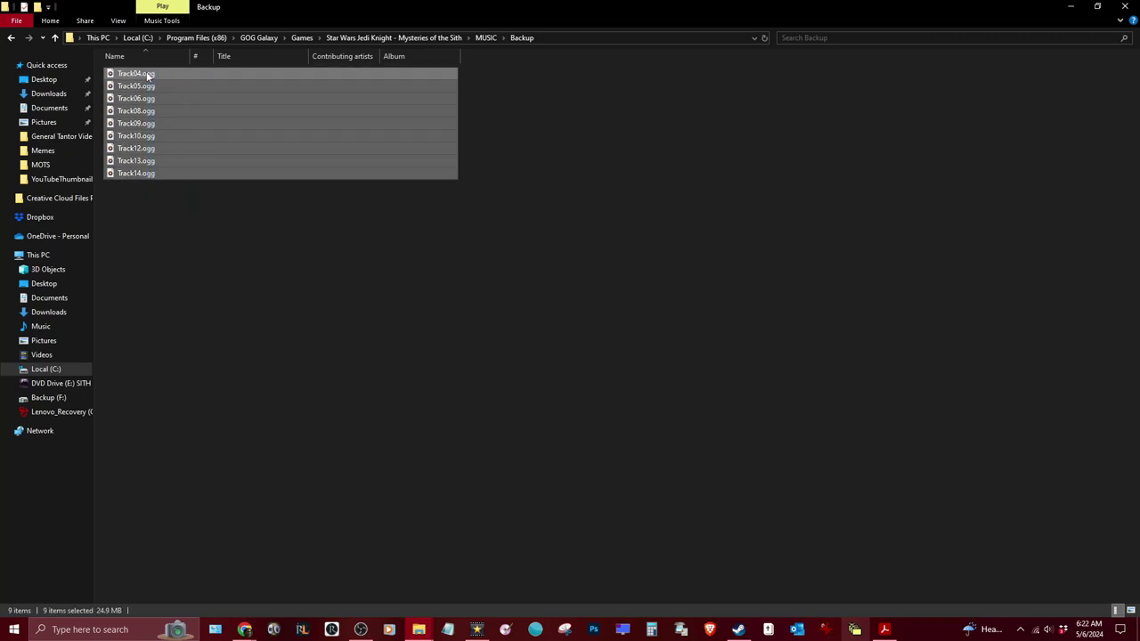
right_click(148, 76)
click(194, 271)
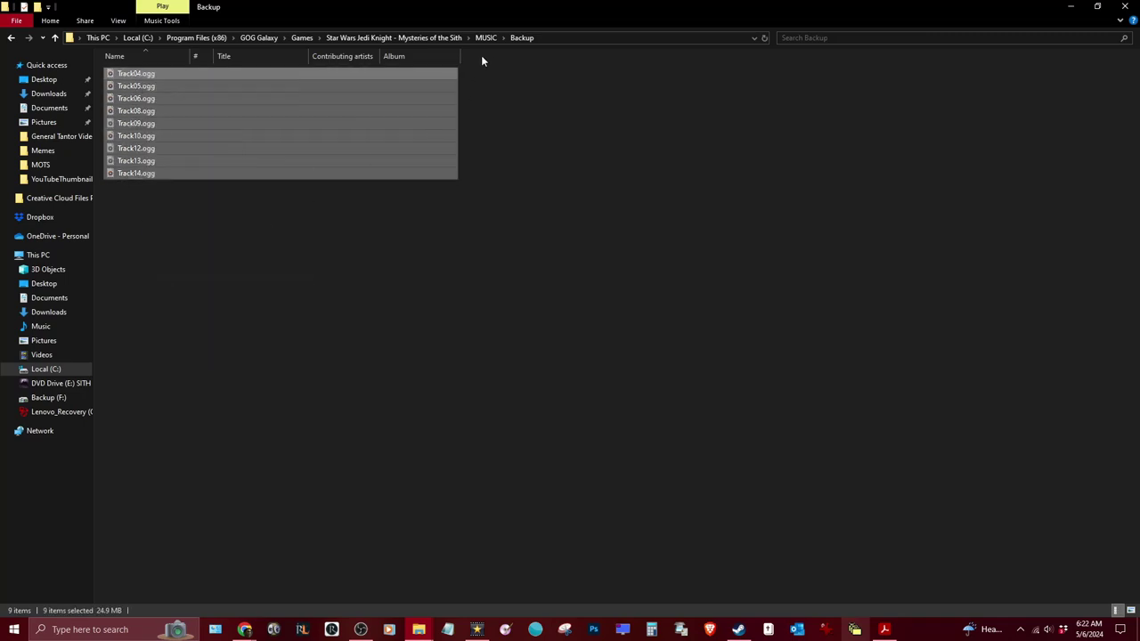
click(485, 38)
right_click(189, 264)
click(254, 347)
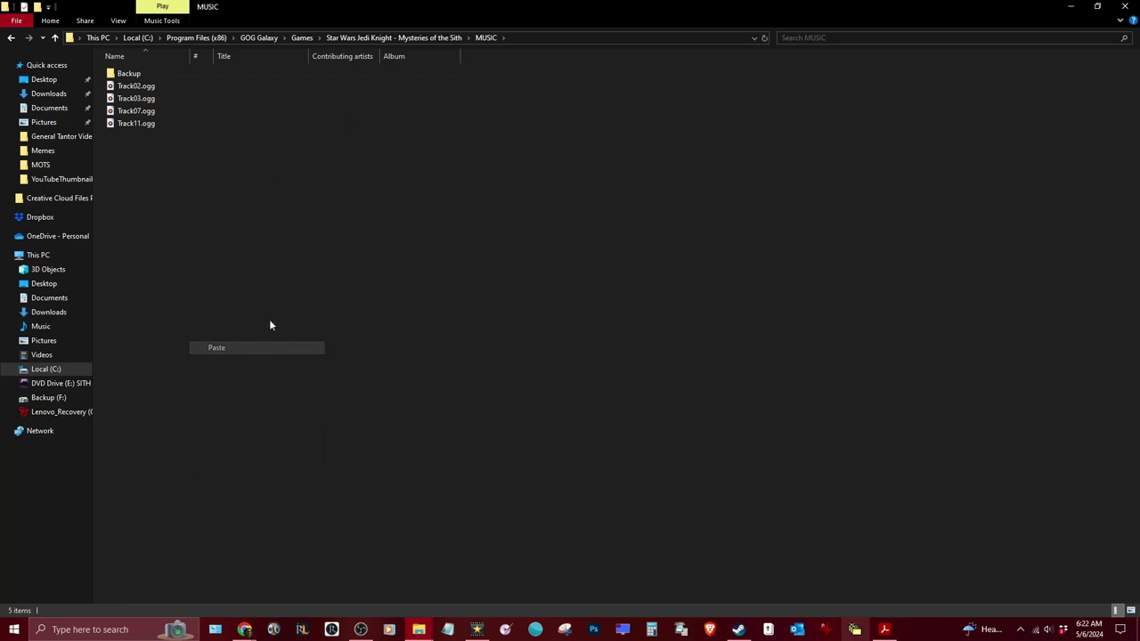
Delete the Backup subfolder from the MUSIC folder.
click(127, 76)
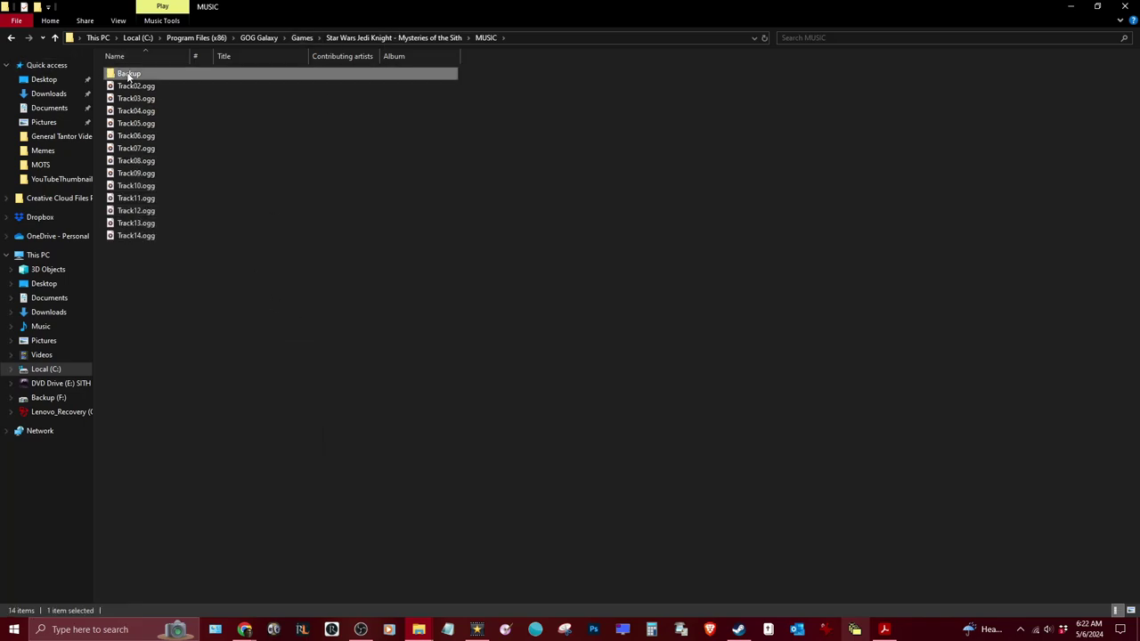
right_click(128, 77)
click(205, 412)
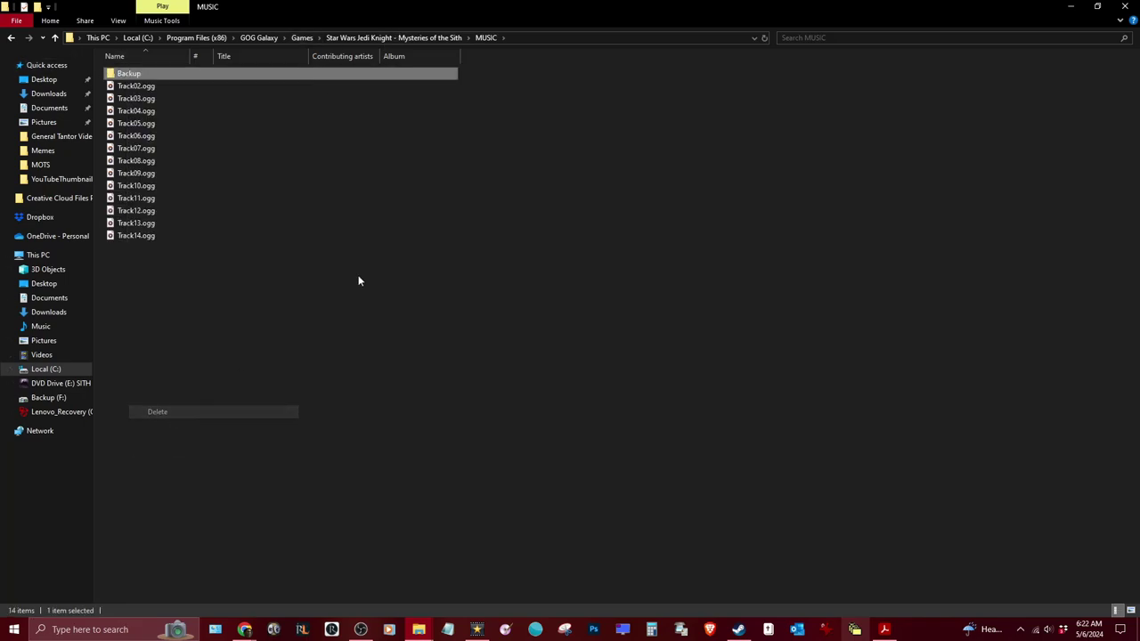
Restore JKMSNDLO.GOO from the Backup Sounds subfolder into the game's Resource folder.
click(424, 37)
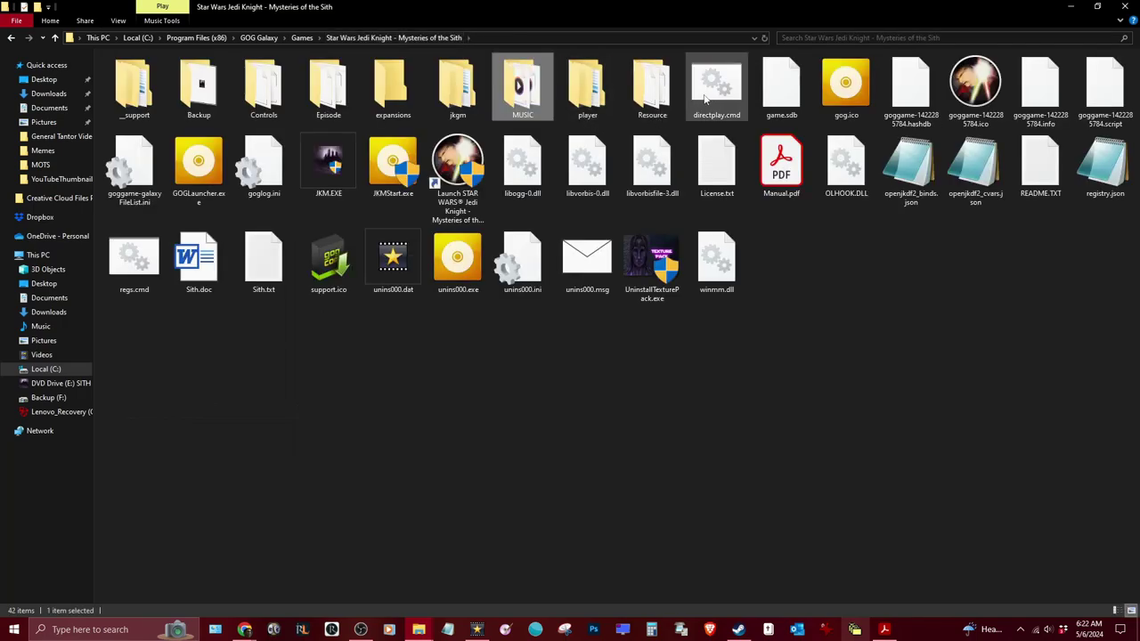
click(657, 100)
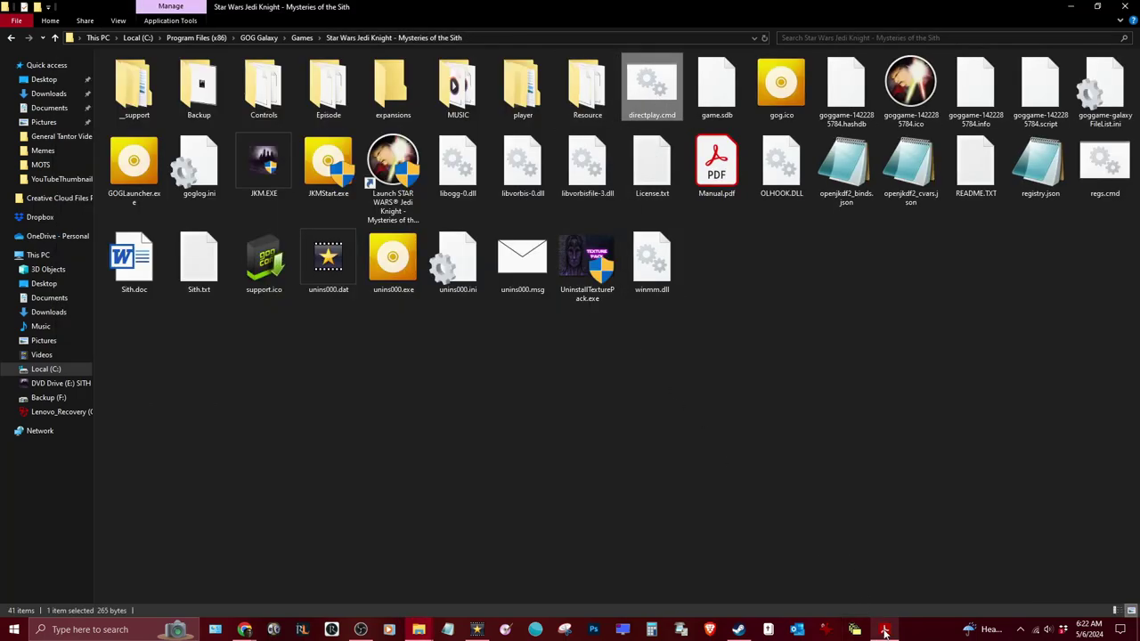
double_click(588, 88)
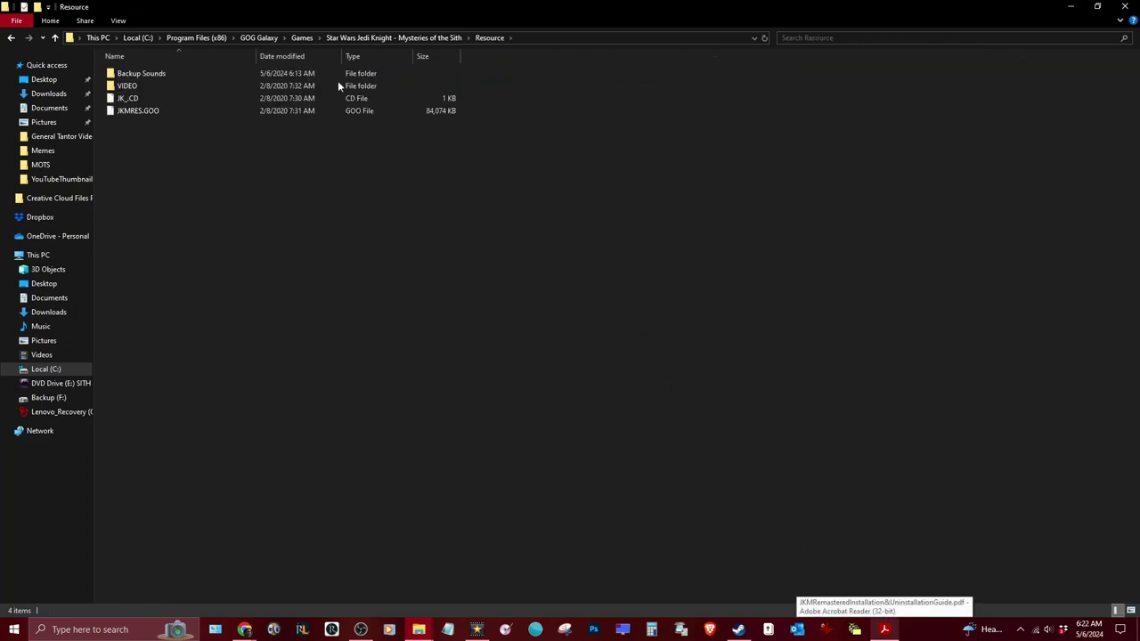
double_click(157, 74)
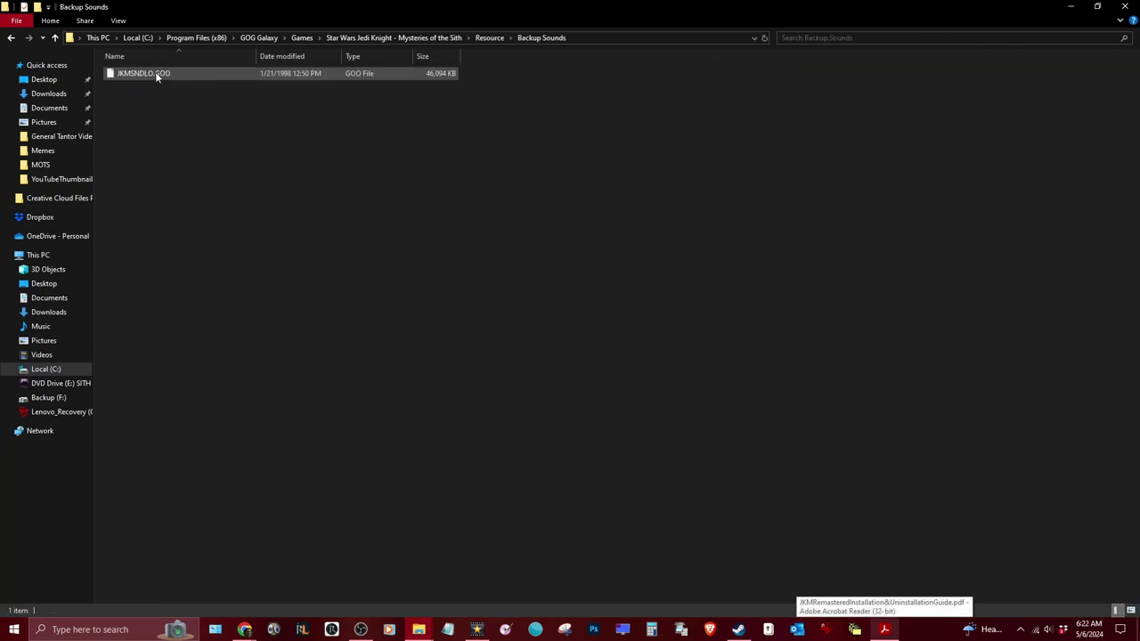
click(153, 75)
right_click(153, 75)
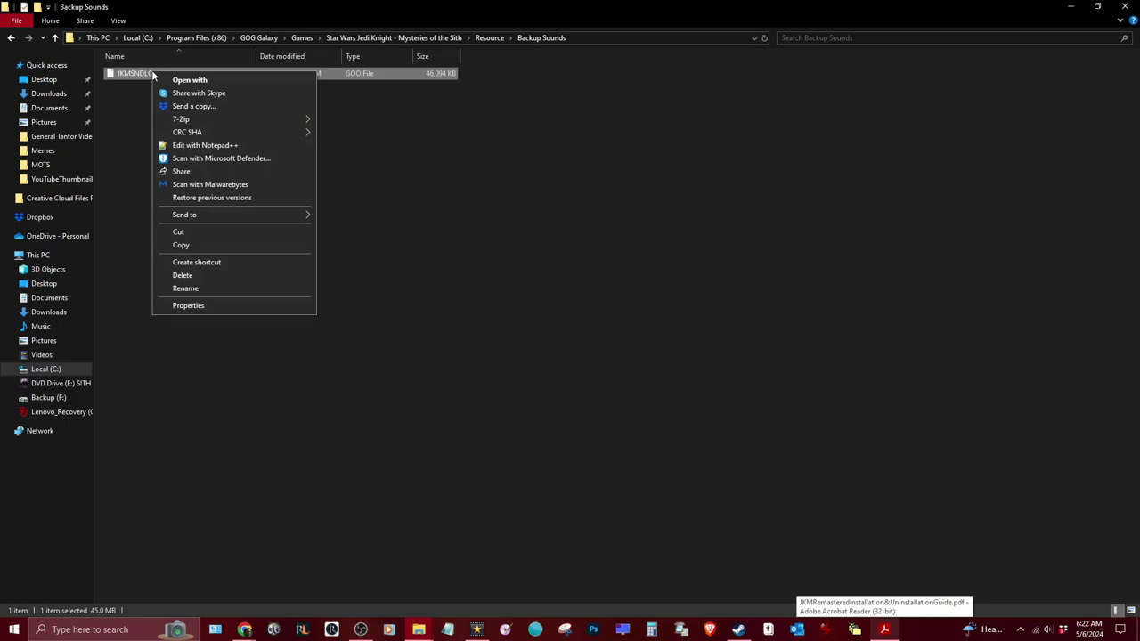
click(204, 243)
click(490, 38)
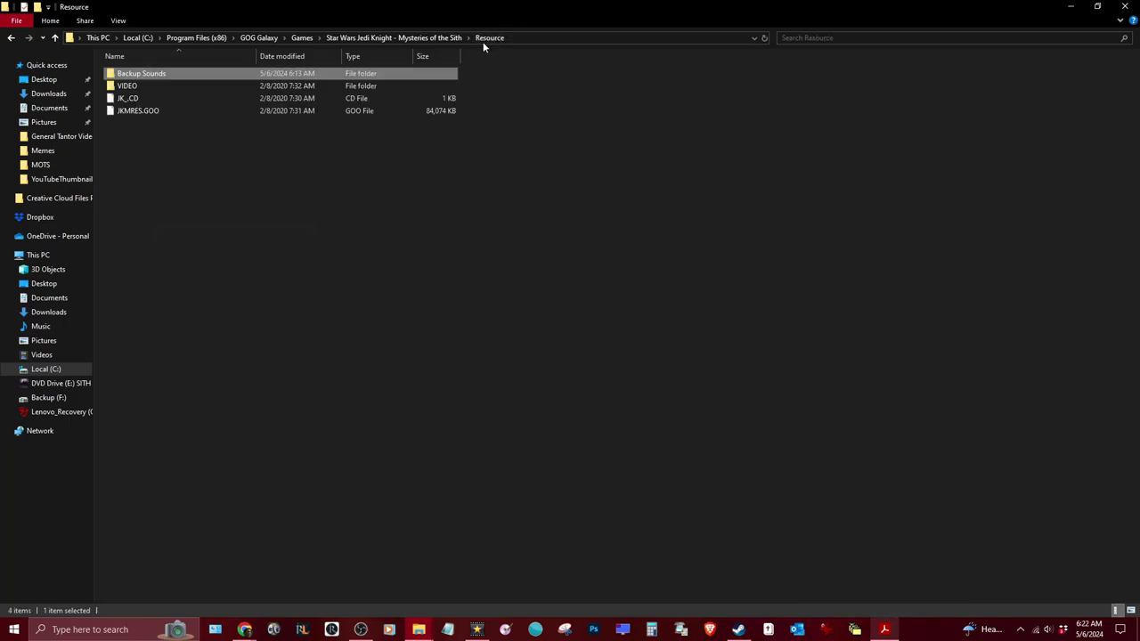
right_click(156, 191)
click(204, 269)
Delete the Backup Sounds folder from Resource and select the restored JKMSNDLO.GOO file.
right_click(150, 74)
click(198, 370)
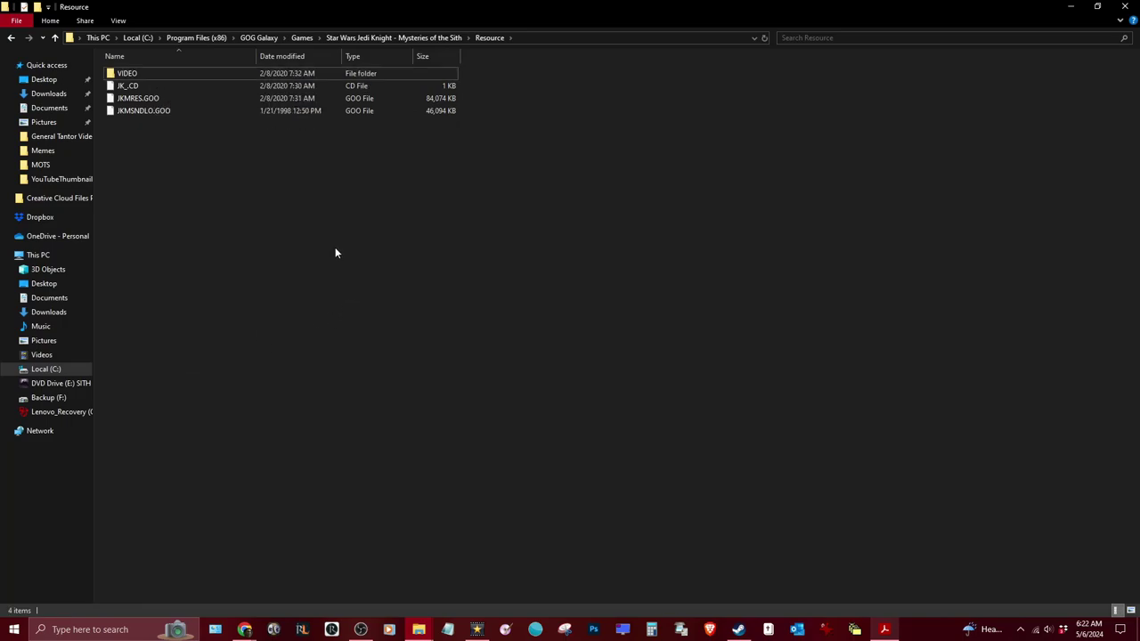
click(170, 114)
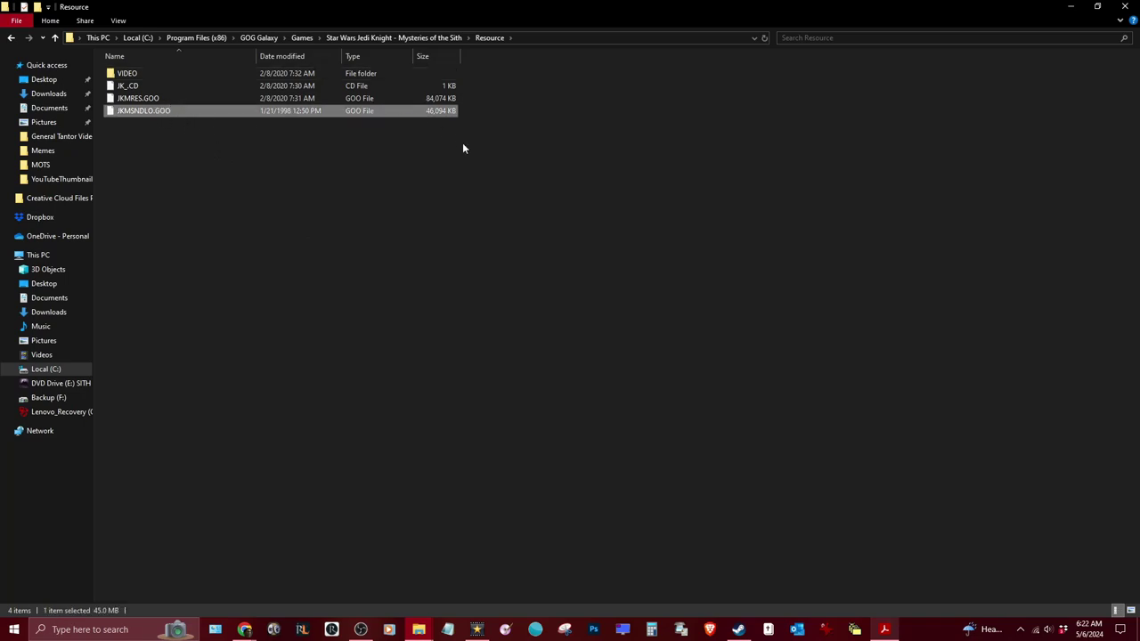
Return to the main game folder, minimize its window and acknowledge the completed texture pack uninstall.
click(434, 37)
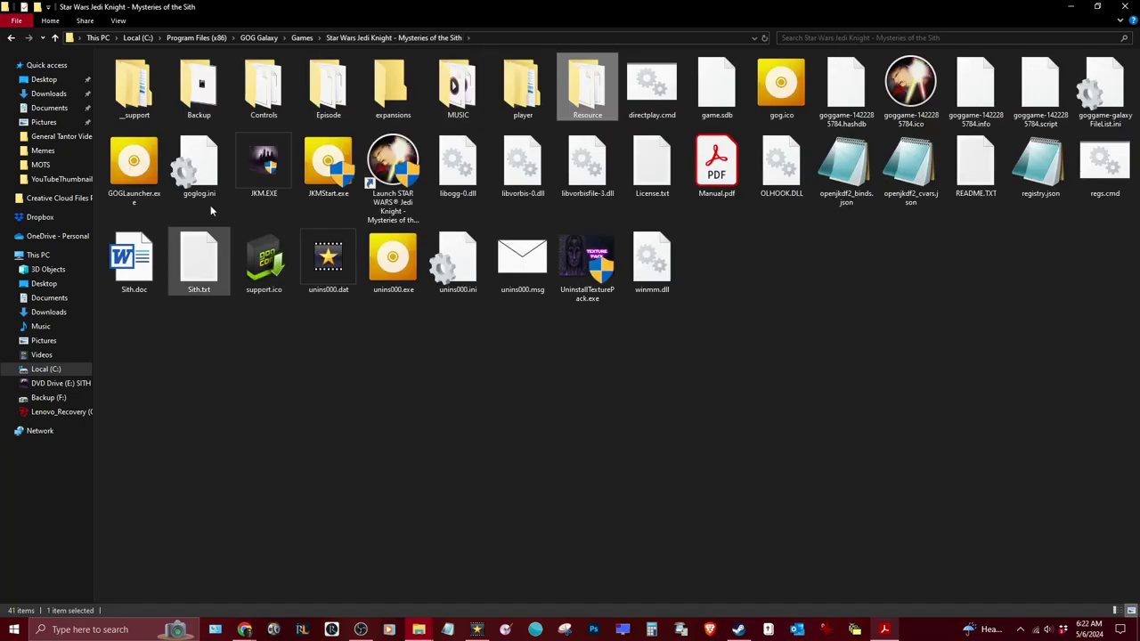
click(681, 479)
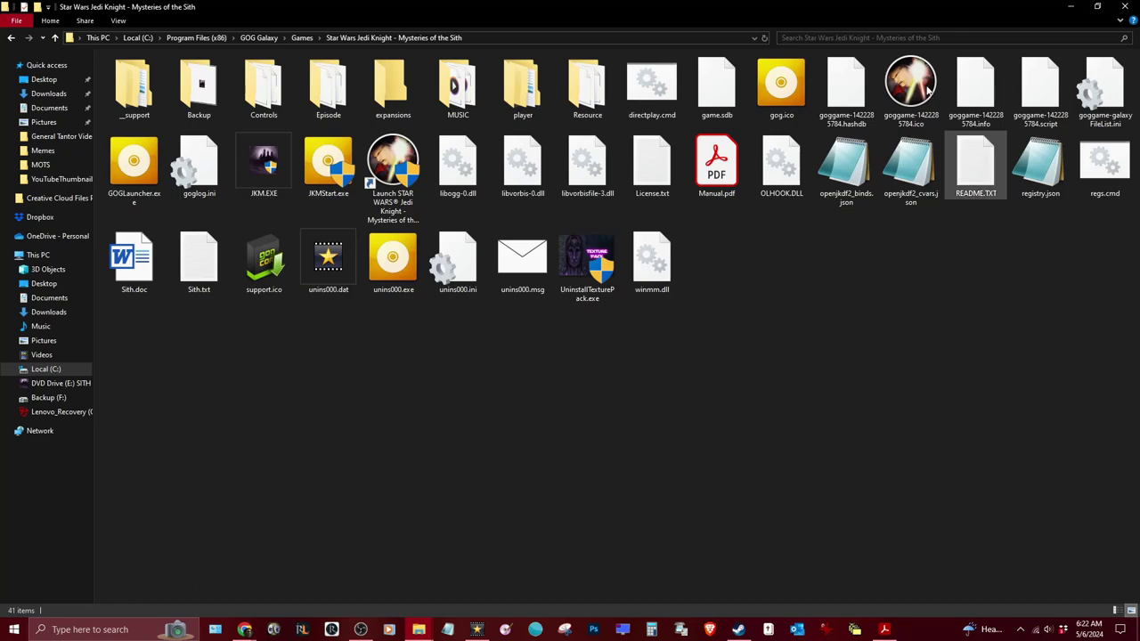
click(1071, 6)
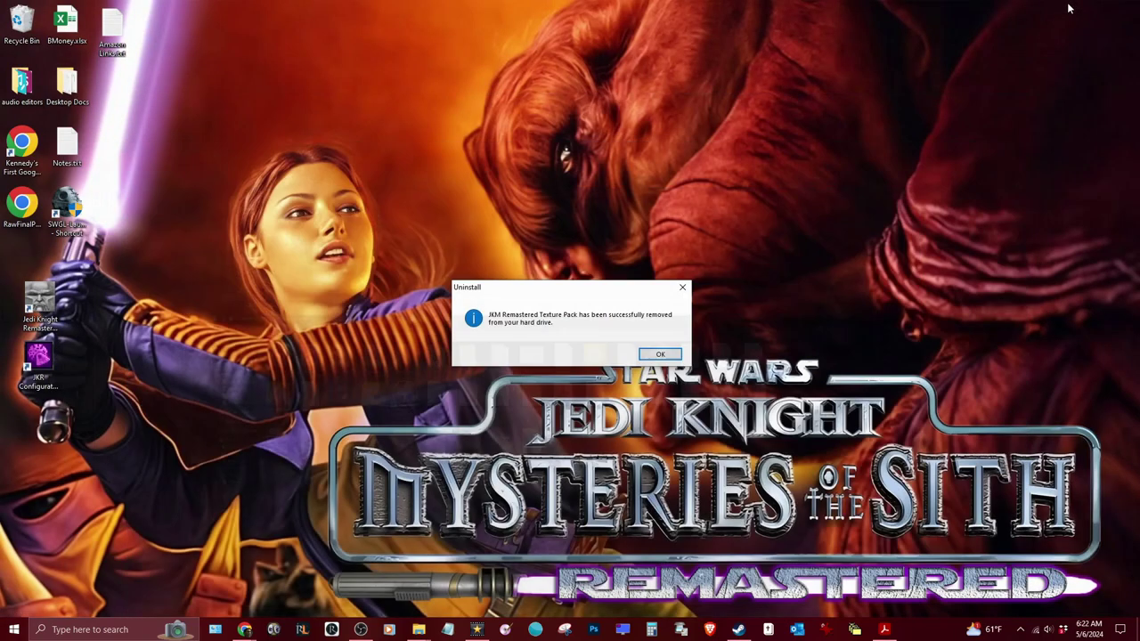
click(660, 353)
Reopen the game folder, launch the original game through its Launch STAR WARS Jedi Knight shortcut and accept the selected player profile.
mouse_move(425, 632)
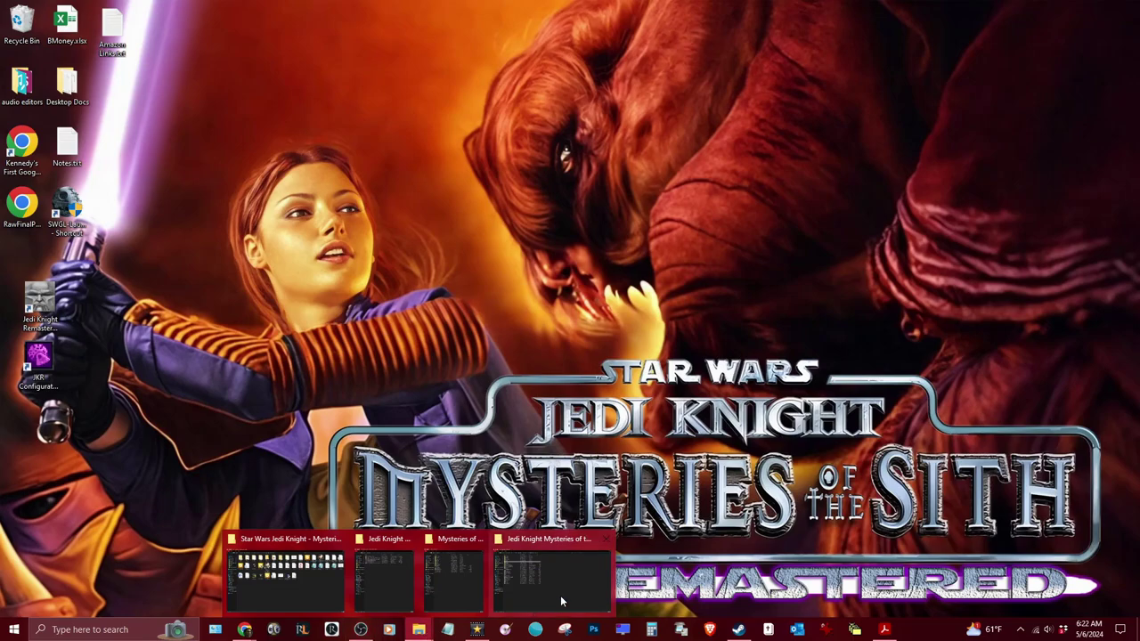
click(293, 588)
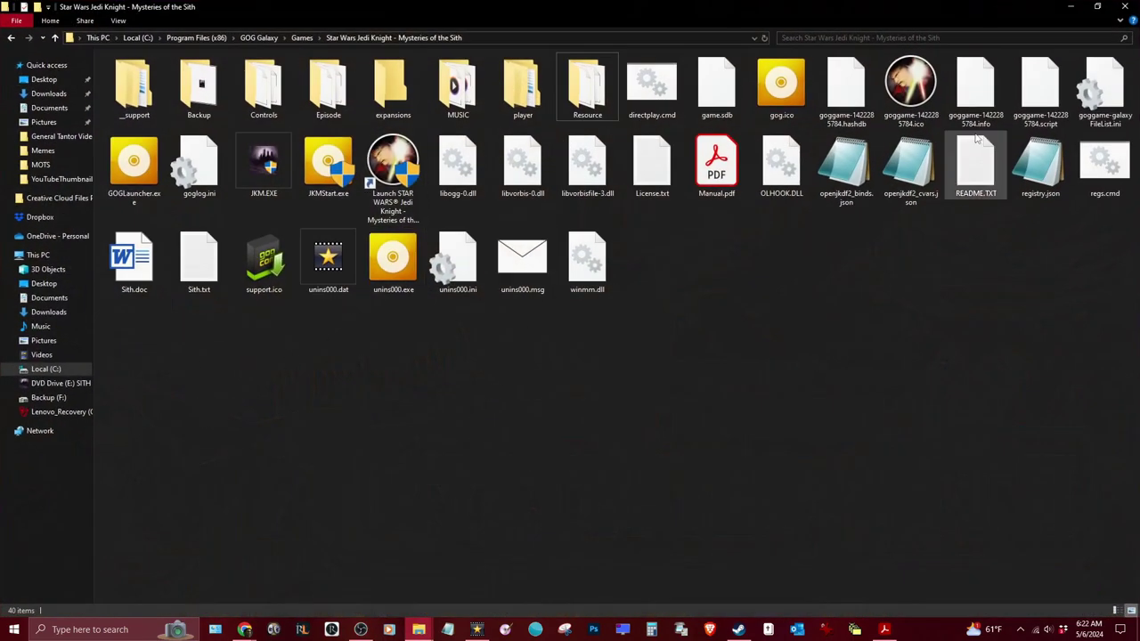
click(396, 160)
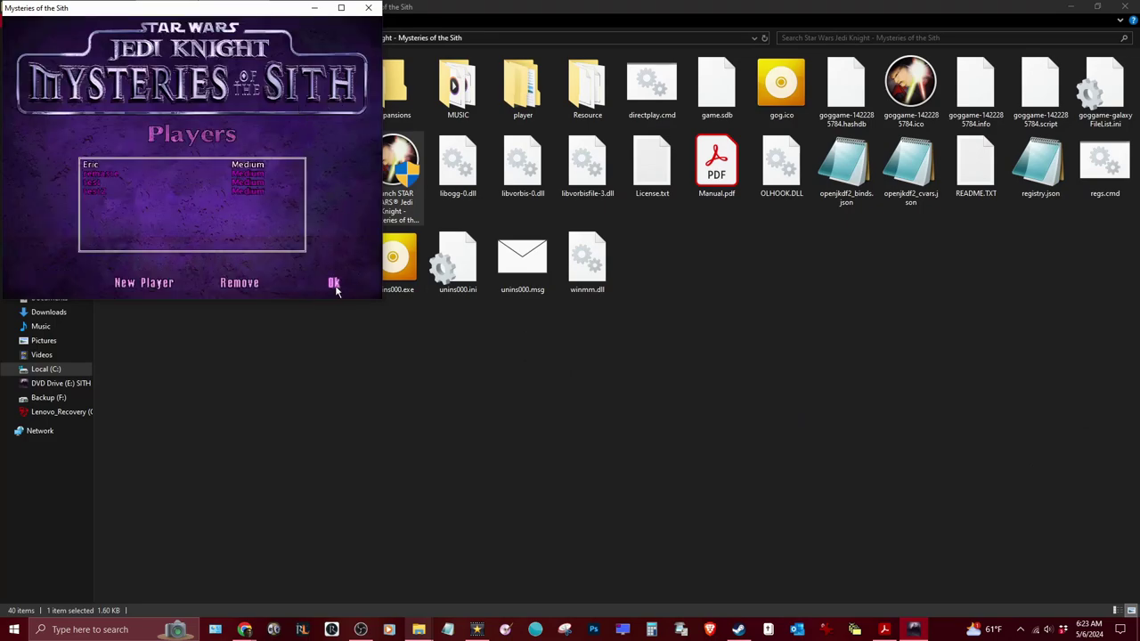
click(335, 285)
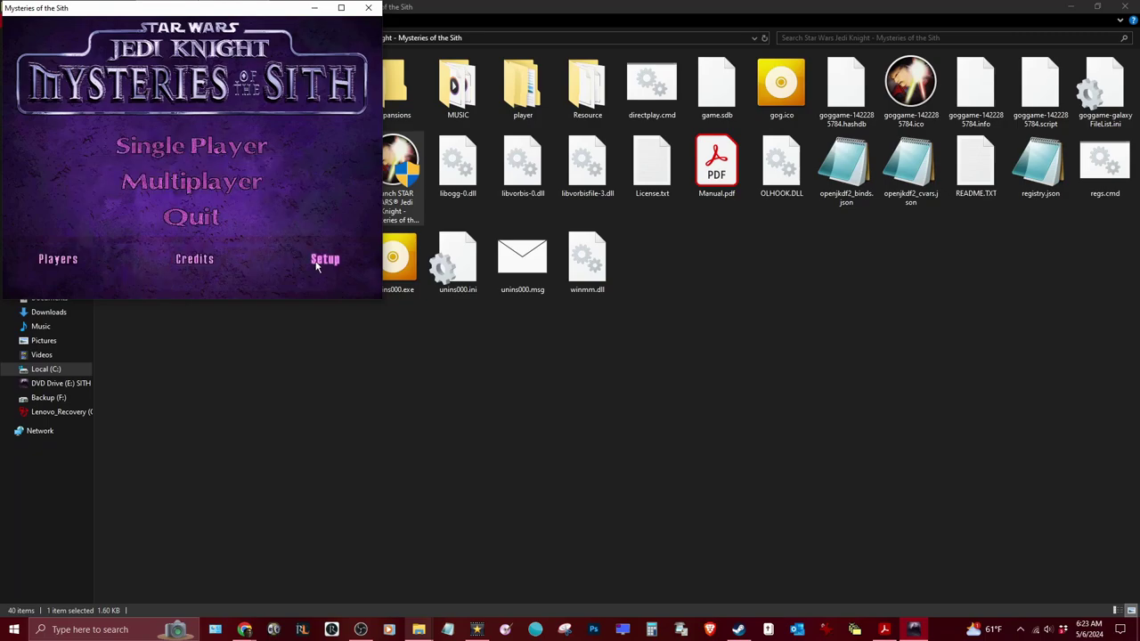
Set the game's display video mode to 1366x768 8bpp in the setup and accept it.
click(316, 260)
click(193, 76)
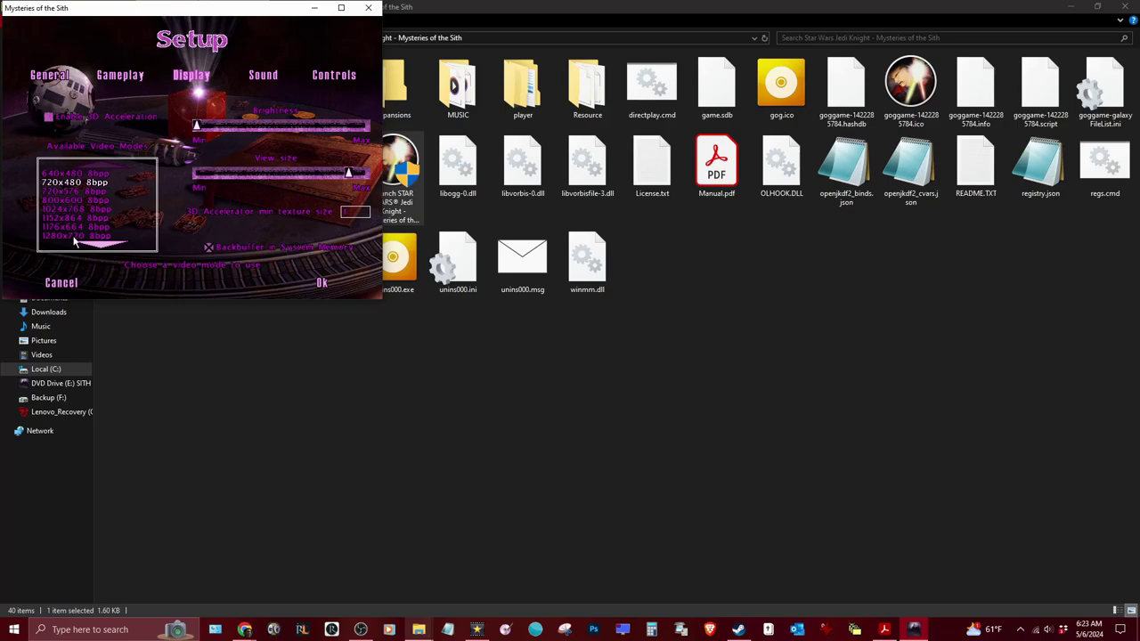
click(100, 242)
scroll(104, 249, down, 5)
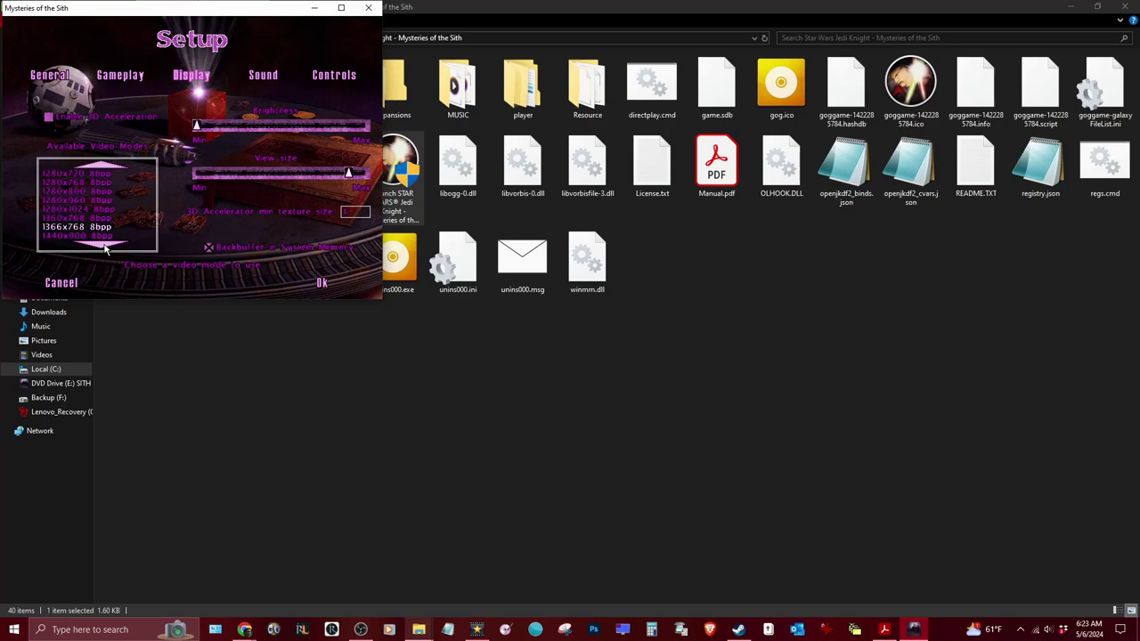
click(322, 283)
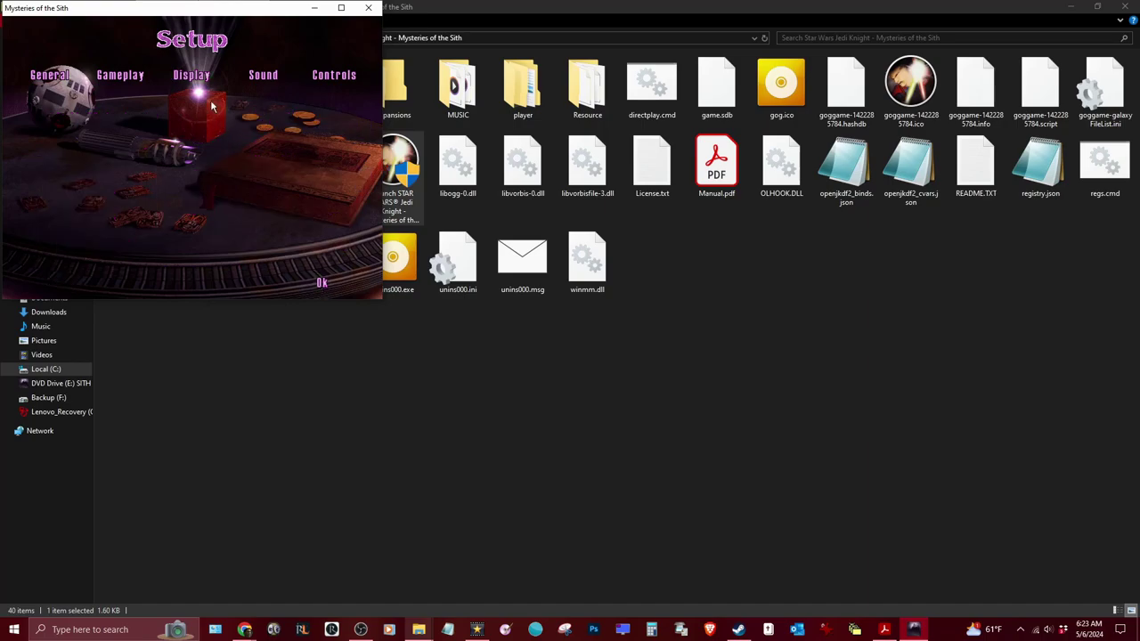
Enable 3D Acceleration in the game's display setup and accept the change.
click(192, 75)
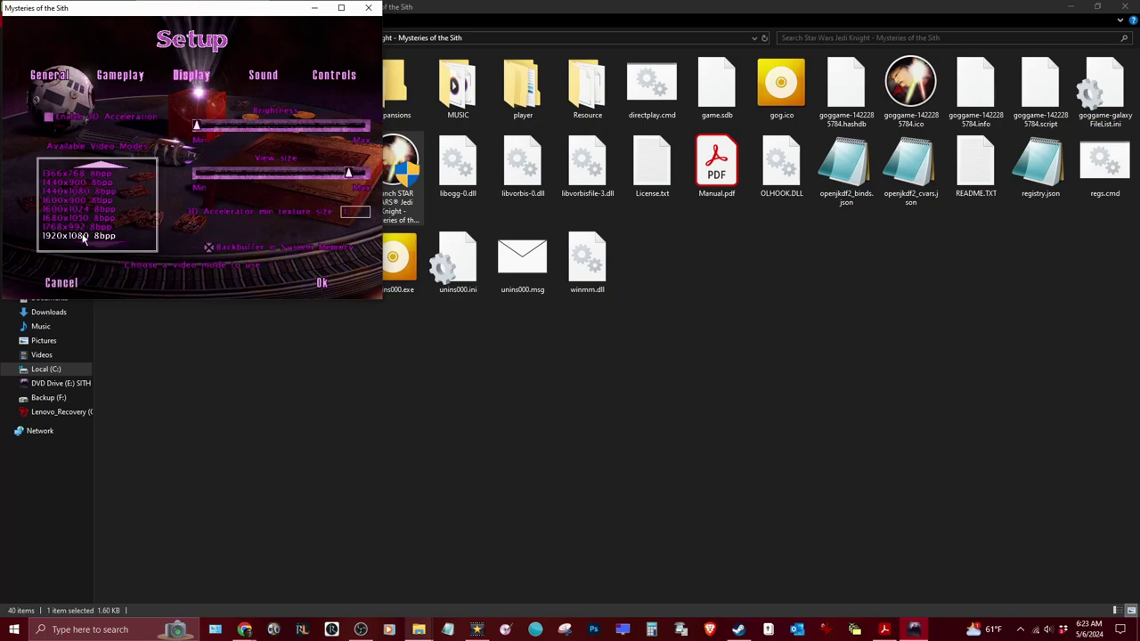
click(49, 118)
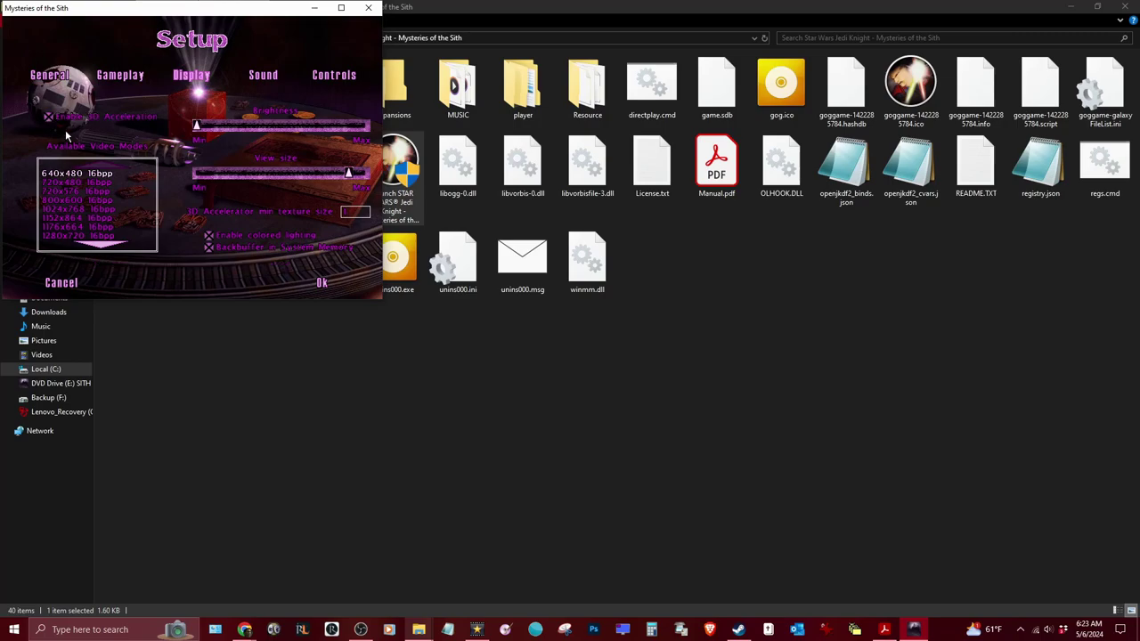
click(321, 283)
Check the available 16bpp video modes in the display setup, cancel the display settings and leave the setup.
click(191, 75)
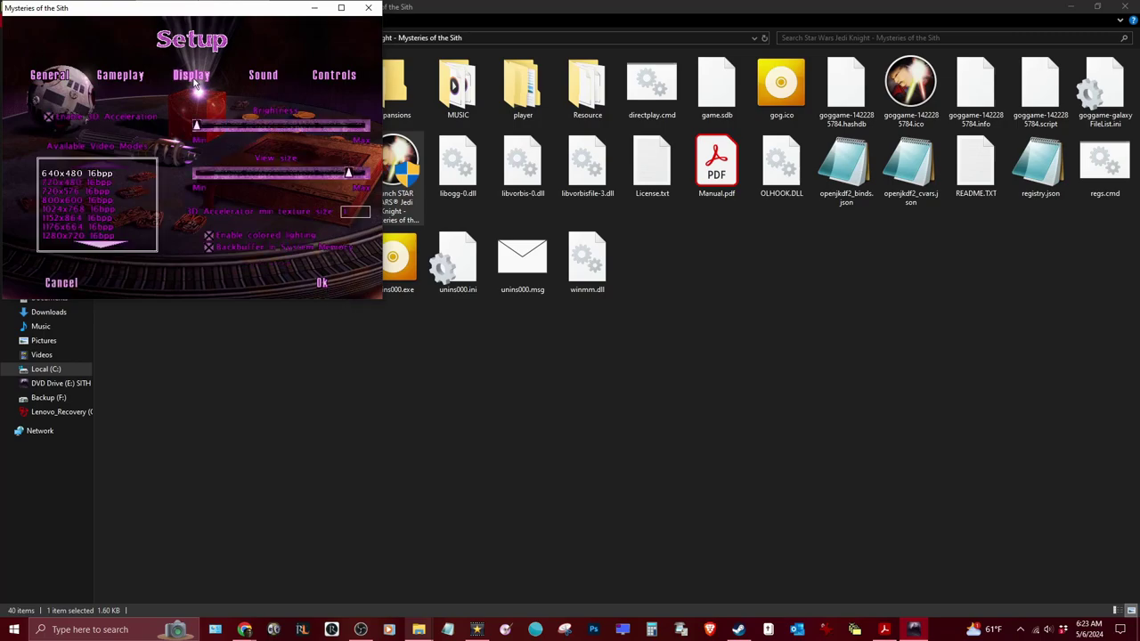
click(104, 248)
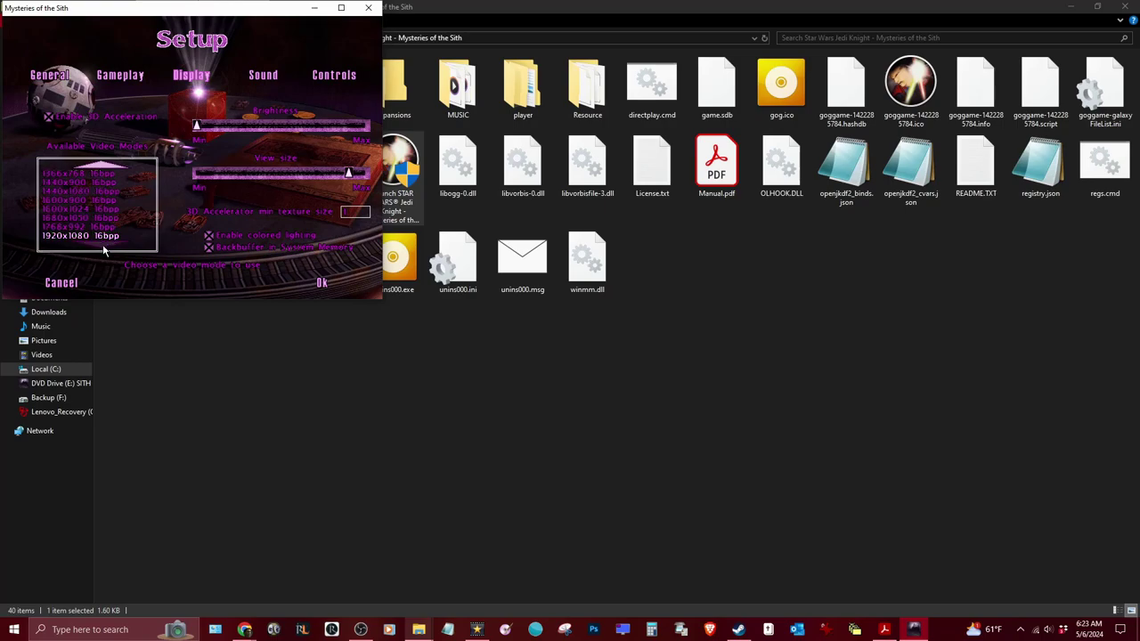
click(61, 283)
click(322, 282)
Quit Mysteries of the Sith, confirm the exit and return to the game folder.
click(200, 218)
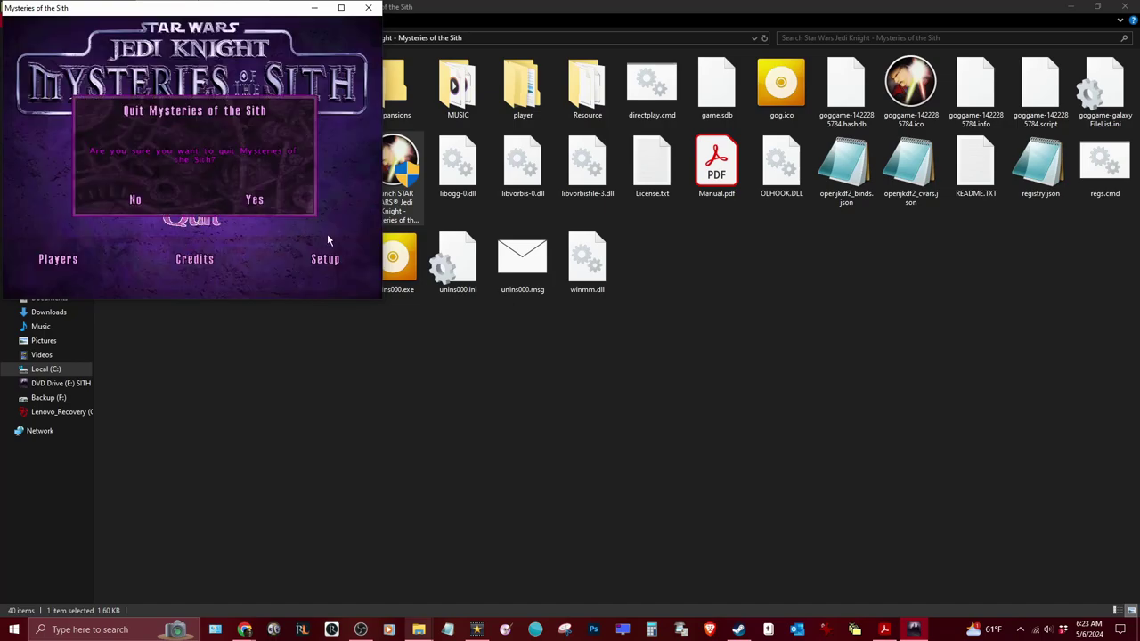
click(254, 203)
click(700, 359)
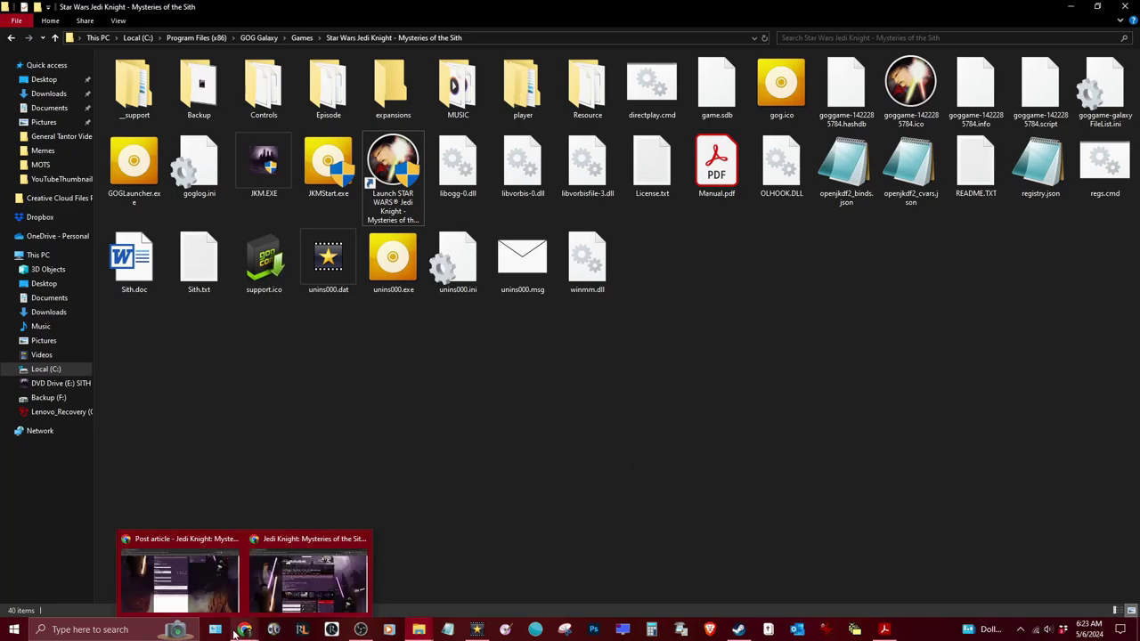
Switch to Chrome to look over the mod's ModDB summary page, and minimize the game folder window.
click(292, 606)
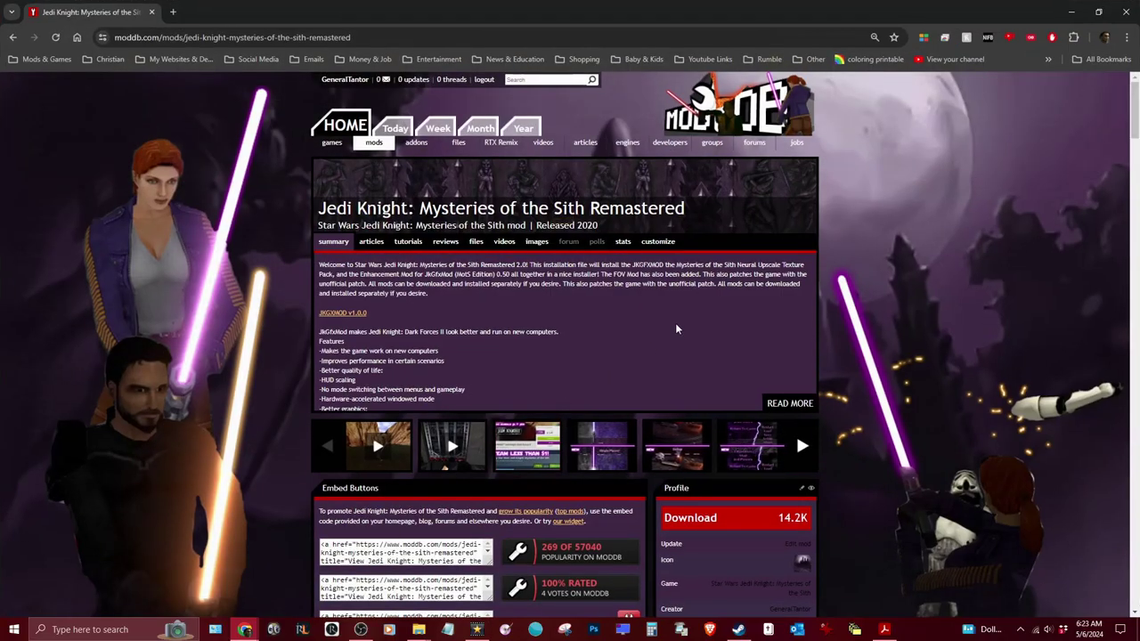
scroll(543, 497, down, 3)
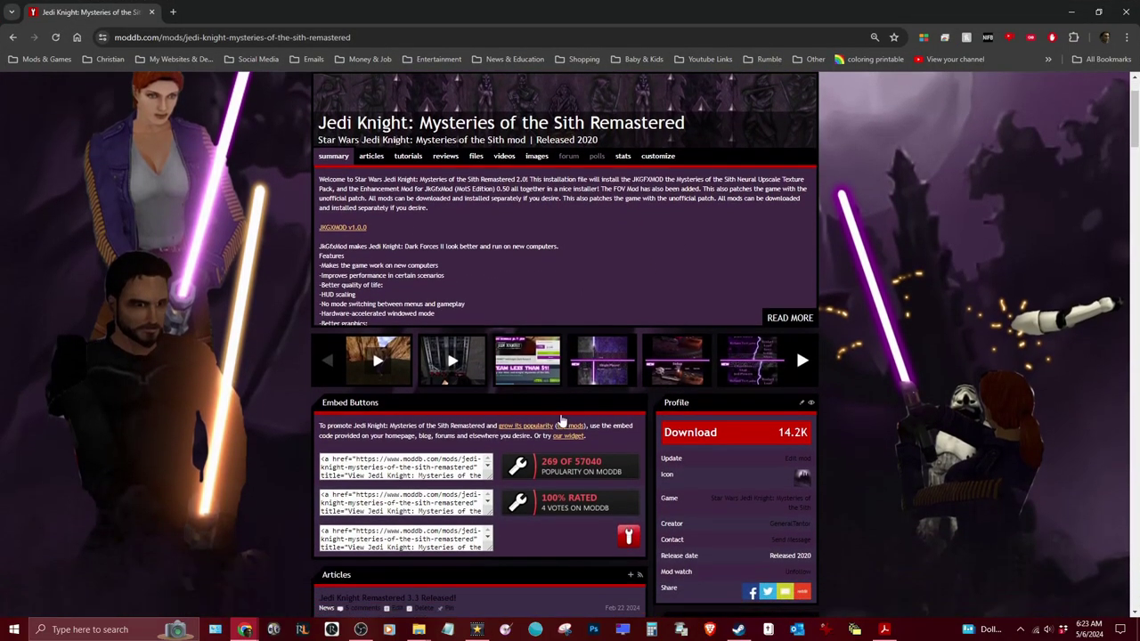
scroll(583, 419, up, 3)
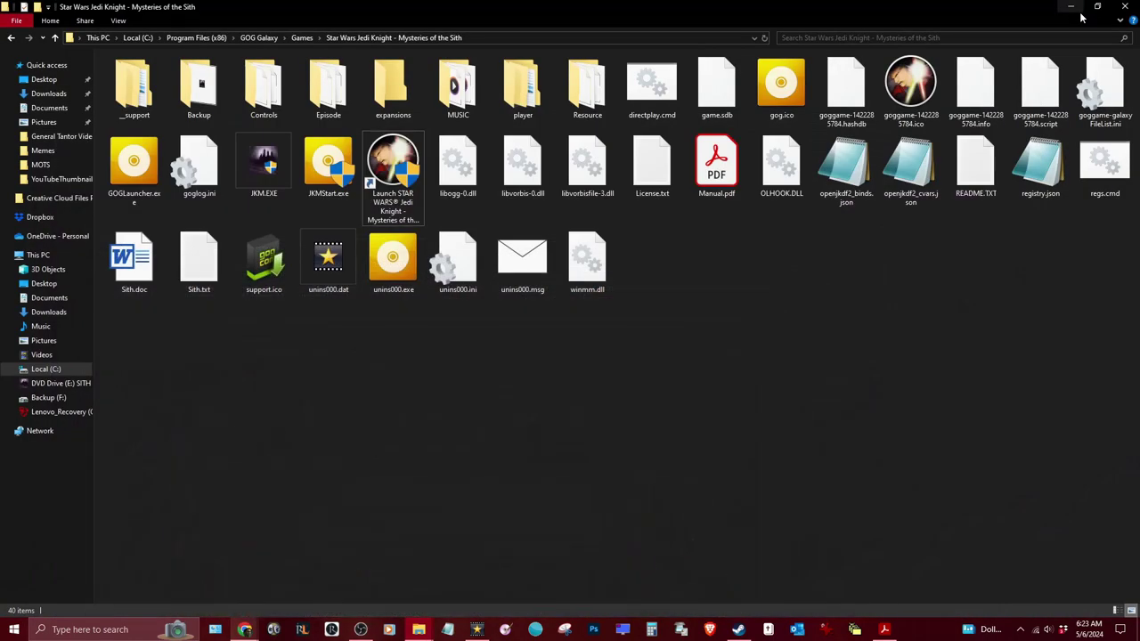
click(1071, 10)
Switch to the PDF installation guide, enlarge it to 125% and examine the missing assets error on its first page.
click(884, 629)
scroll(703, 370, up, 15)
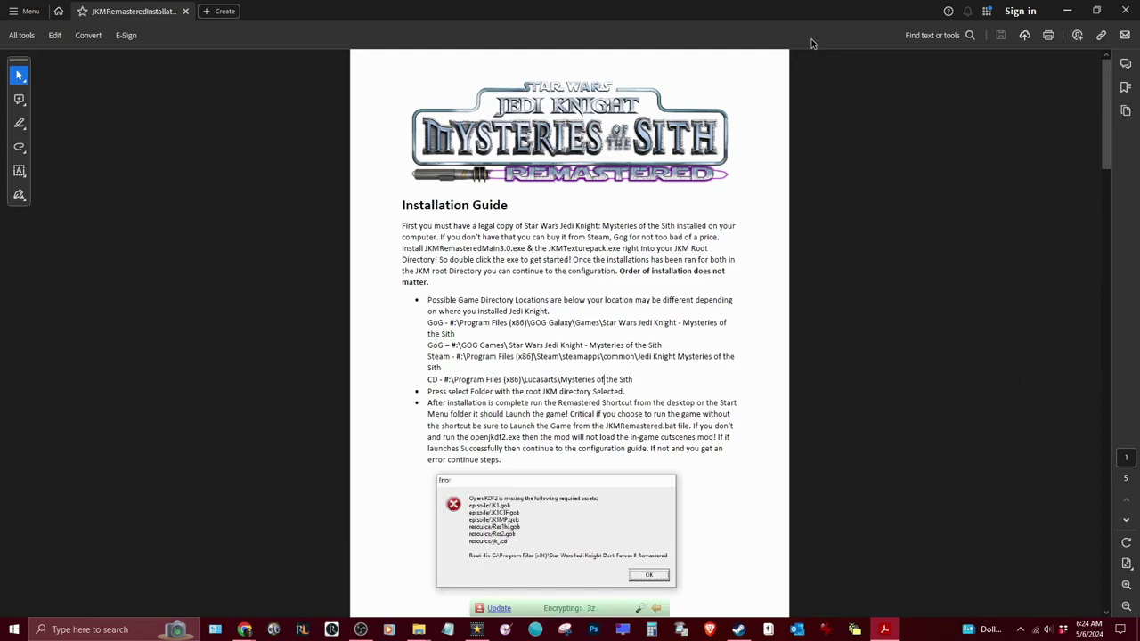
click(1125, 584)
click(1125, 584)
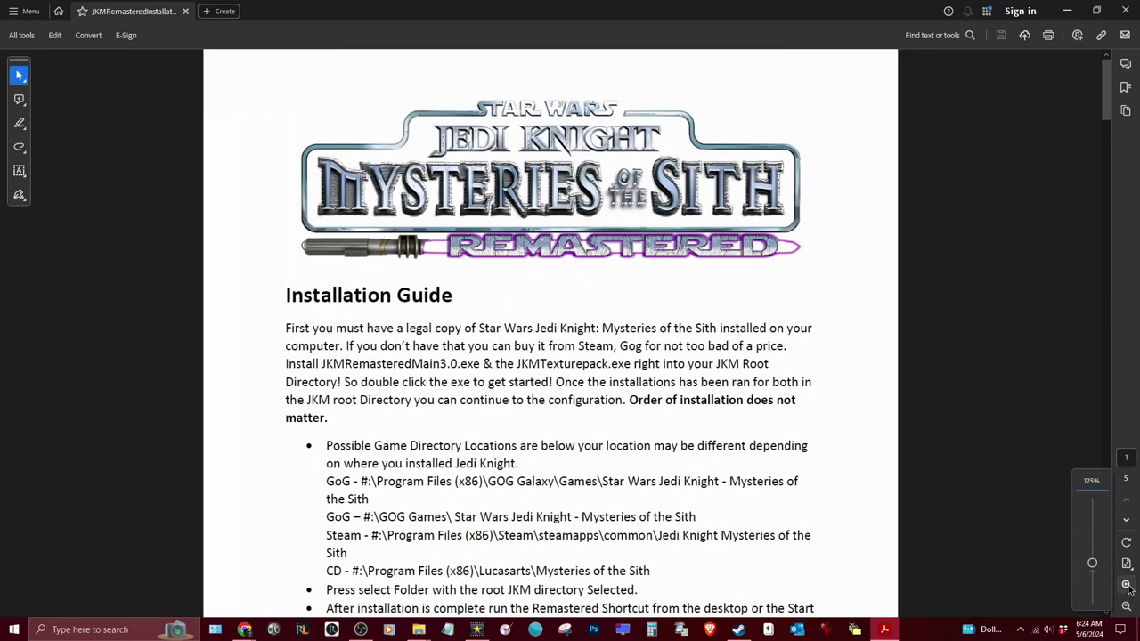
scroll(1101, 219, down, 15)
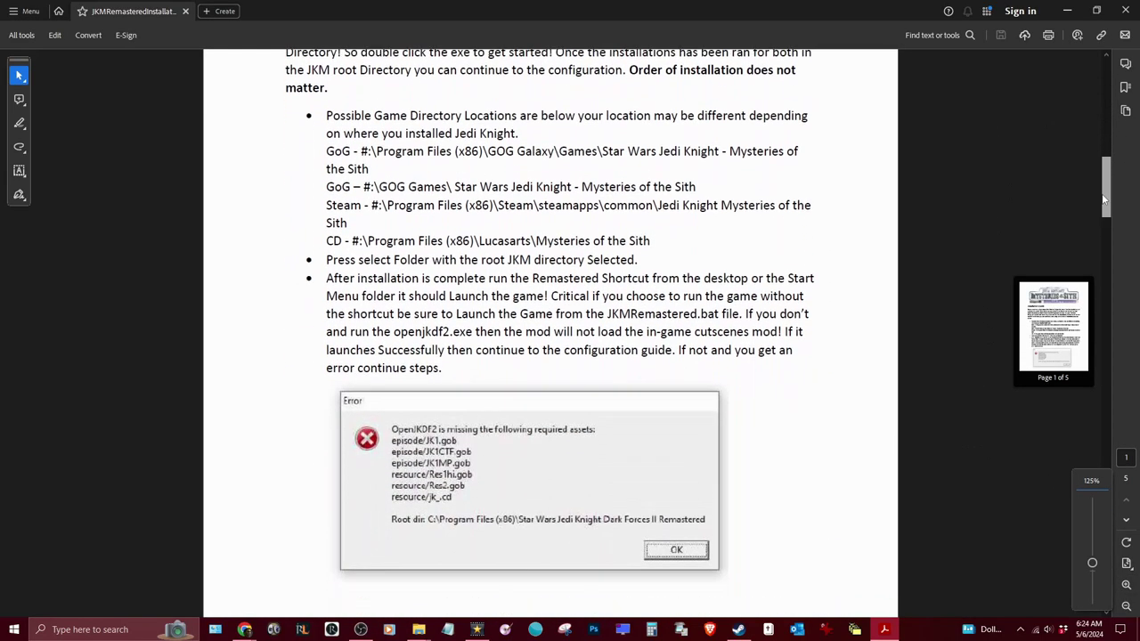
drag(1101, 218, 1060, 187)
scroll(610, 394, up, 5)
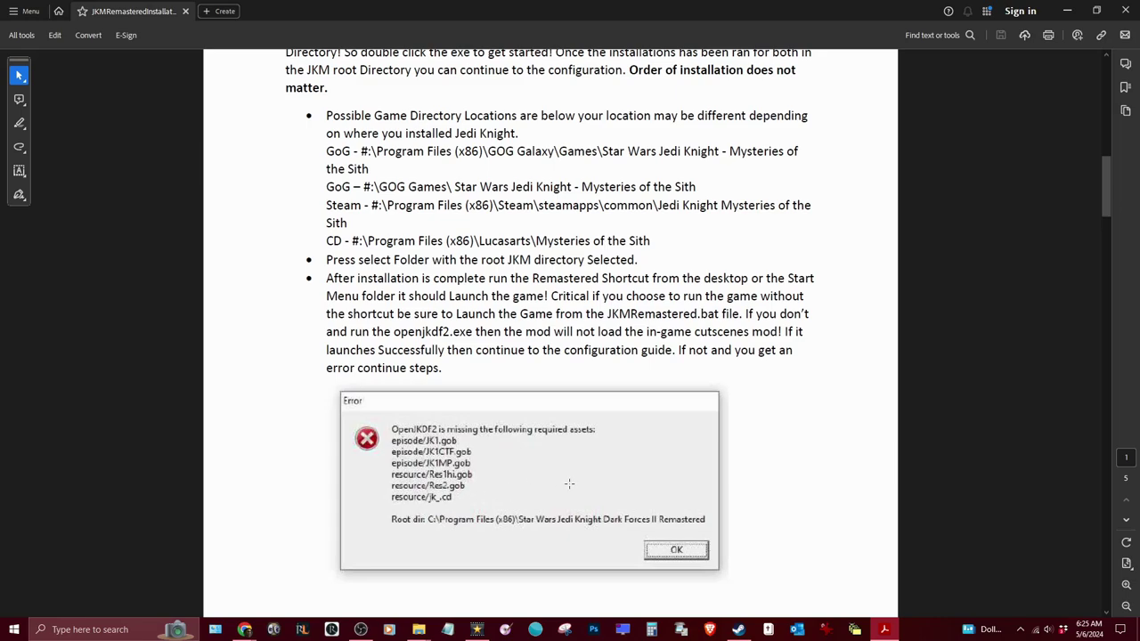
Switch to Chrome, look through the files page of the Mysteries of the Sith Remastered mod on ModDB, and minimize the browser.
mouse_move(246, 630)
click(307, 579)
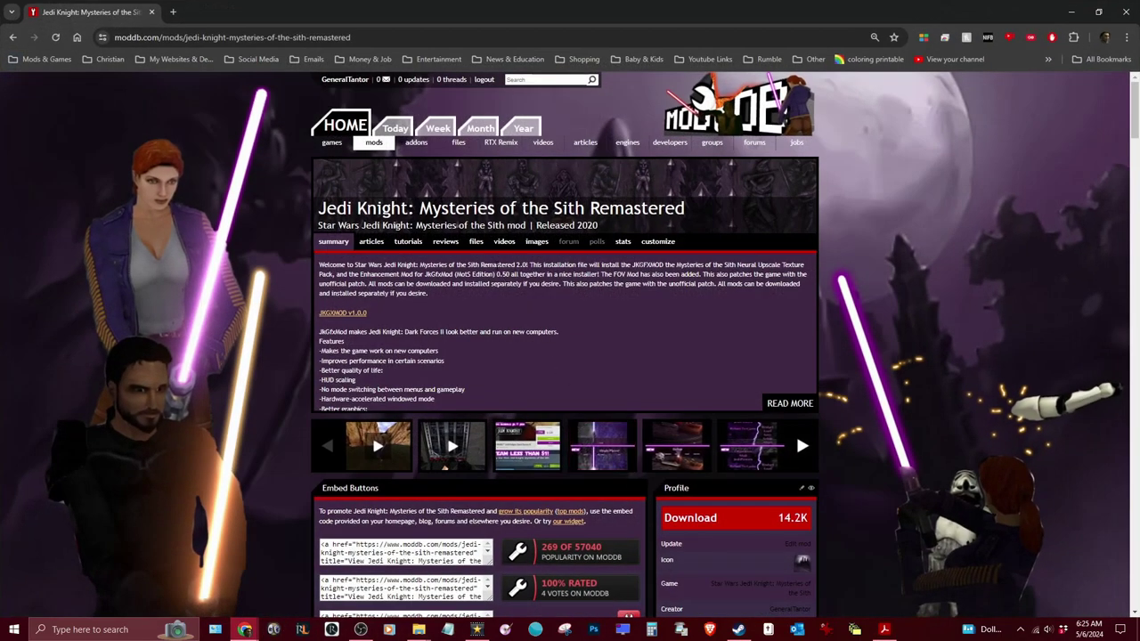
click(479, 243)
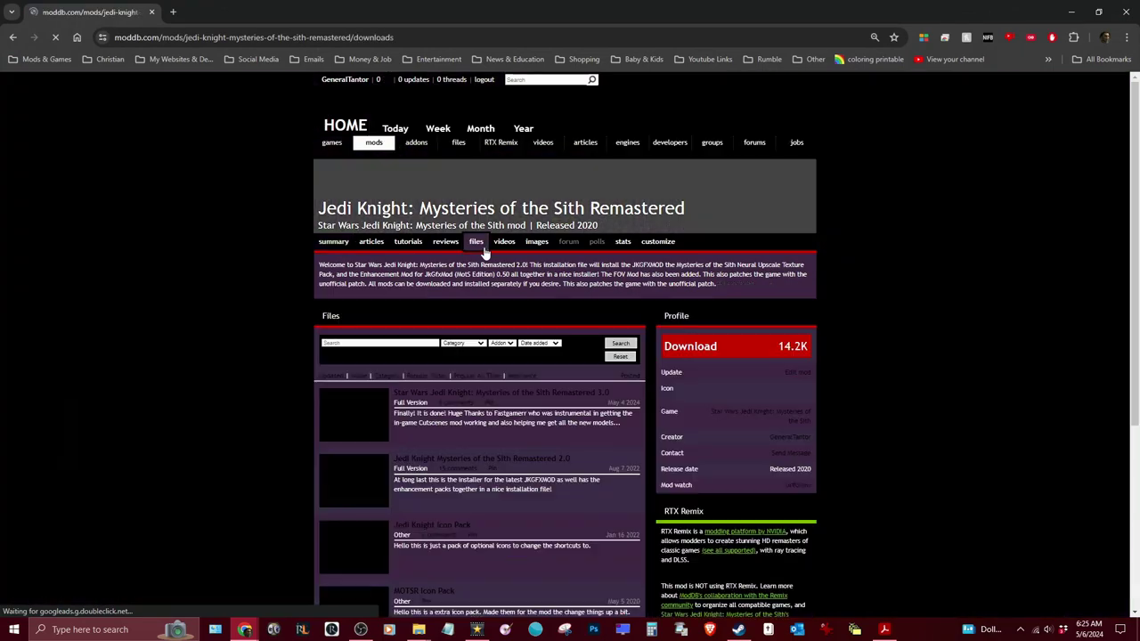
scroll(503, 282, down, 1)
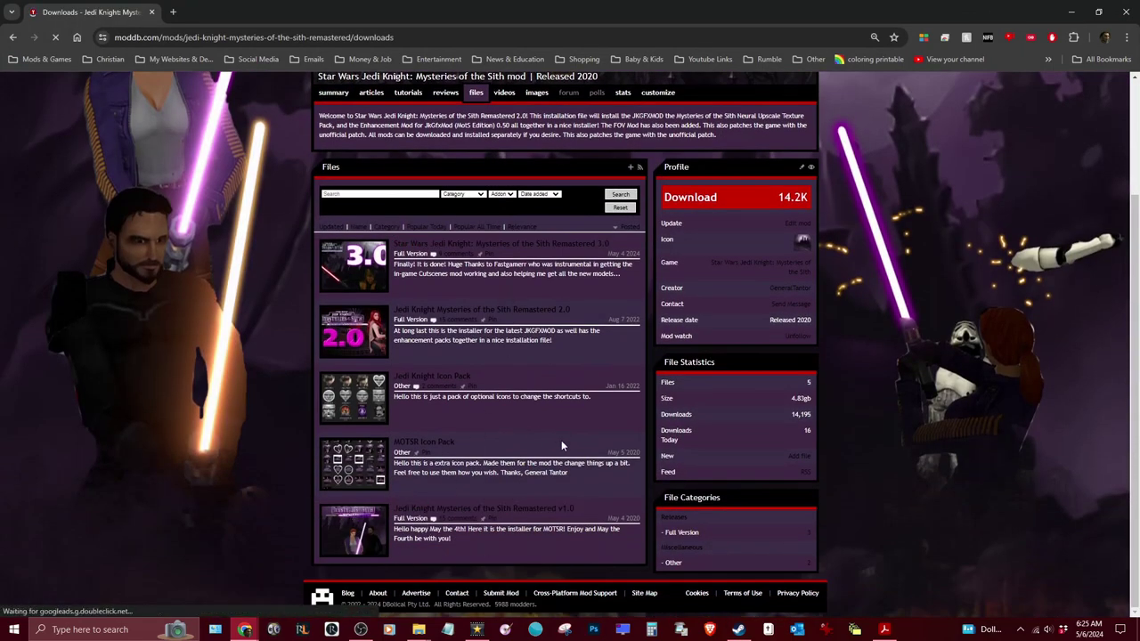
scroll(533, 367, up, 1)
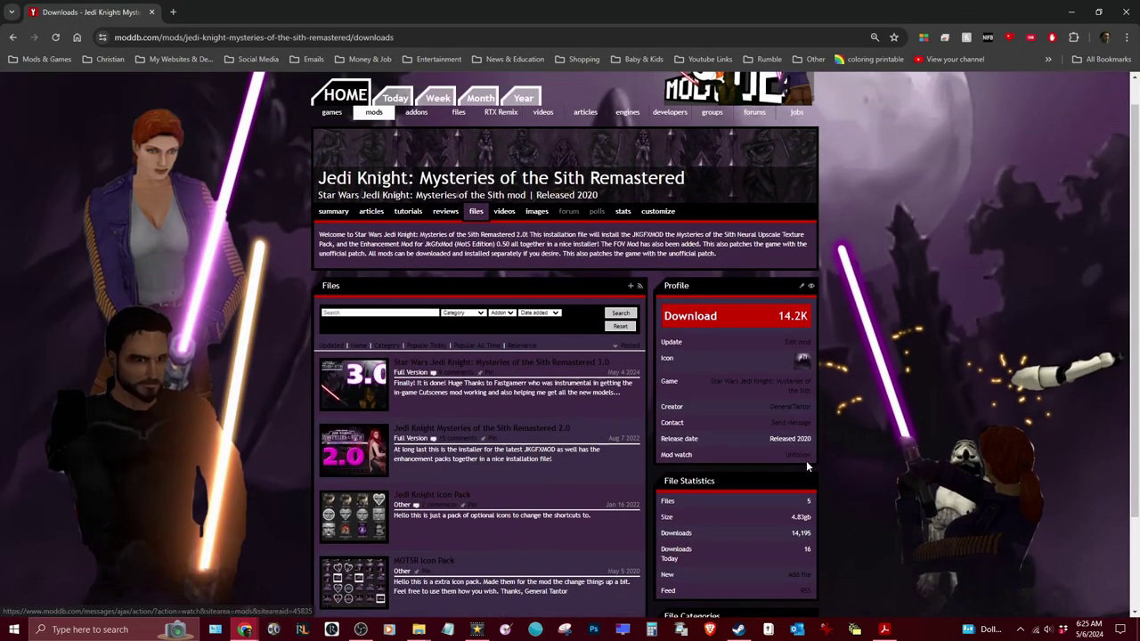
scroll(431, 531, down, 1)
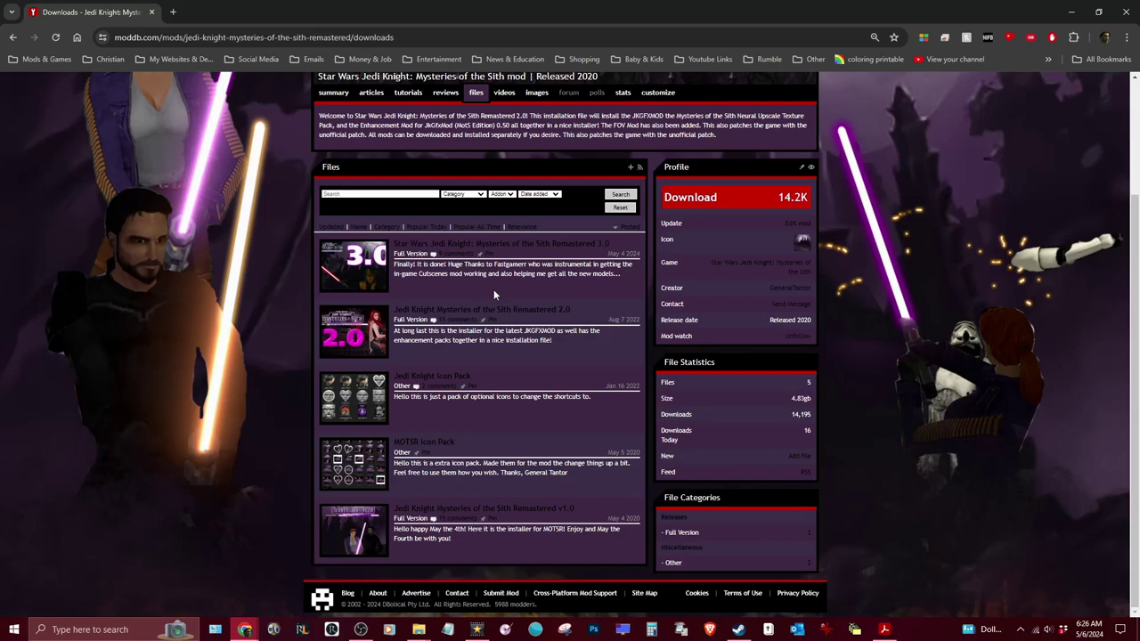
click(1072, 12)
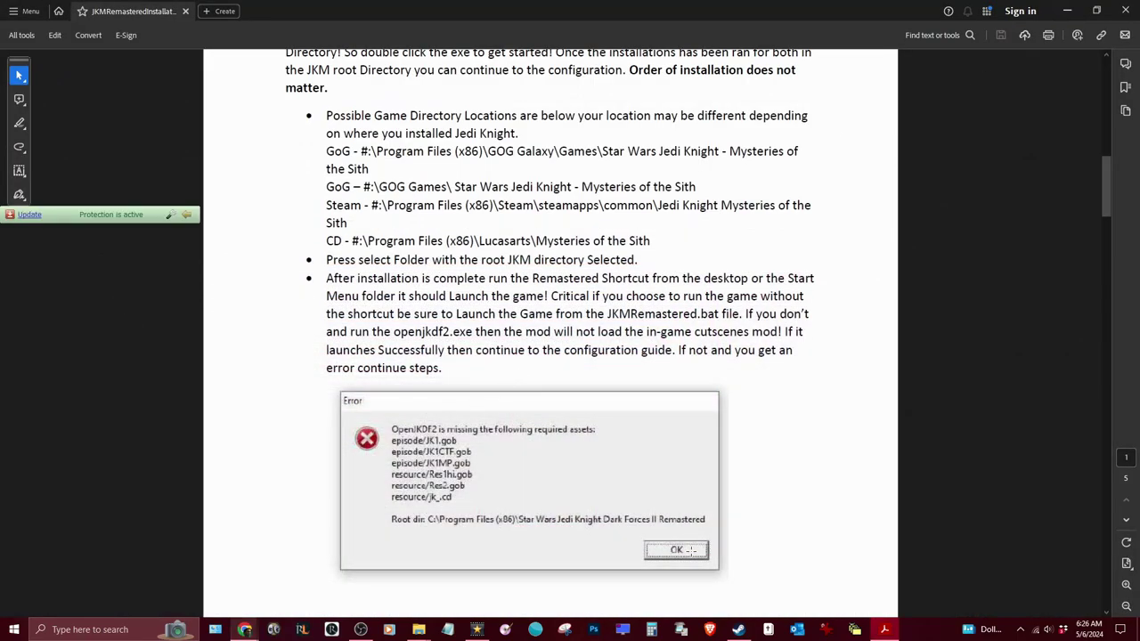
Read through the installation guide's sections on missing files, playing through the Steam launcher, other mods and uninstalling the mod.
scroll(763, 496, down, 5)
scroll(771, 490, up, 5)
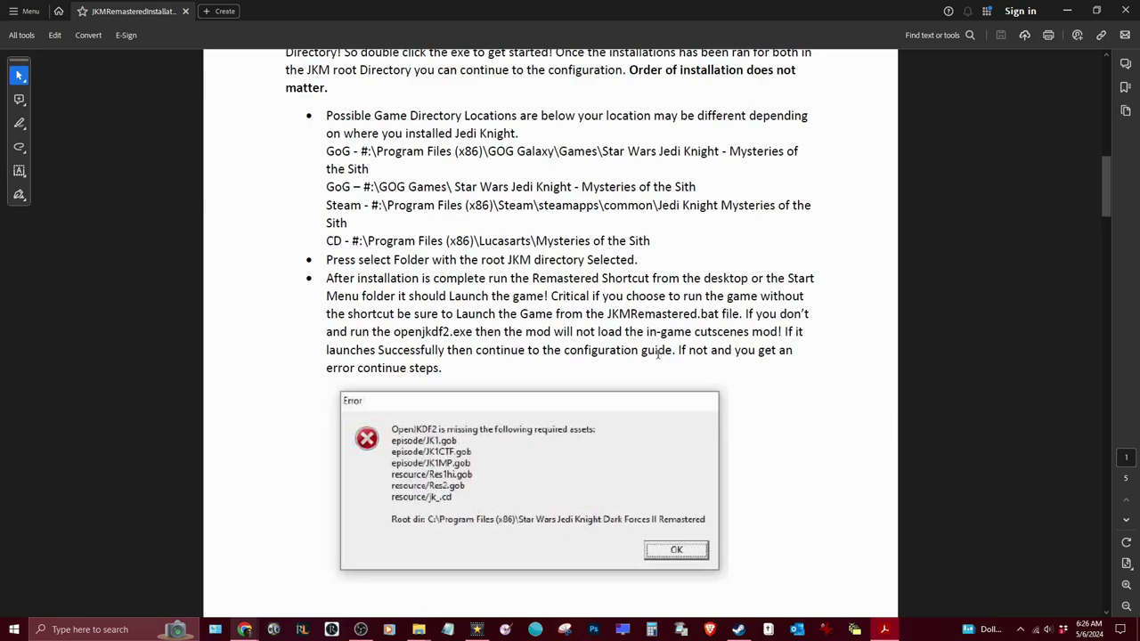
scroll(888, 386, down, 5)
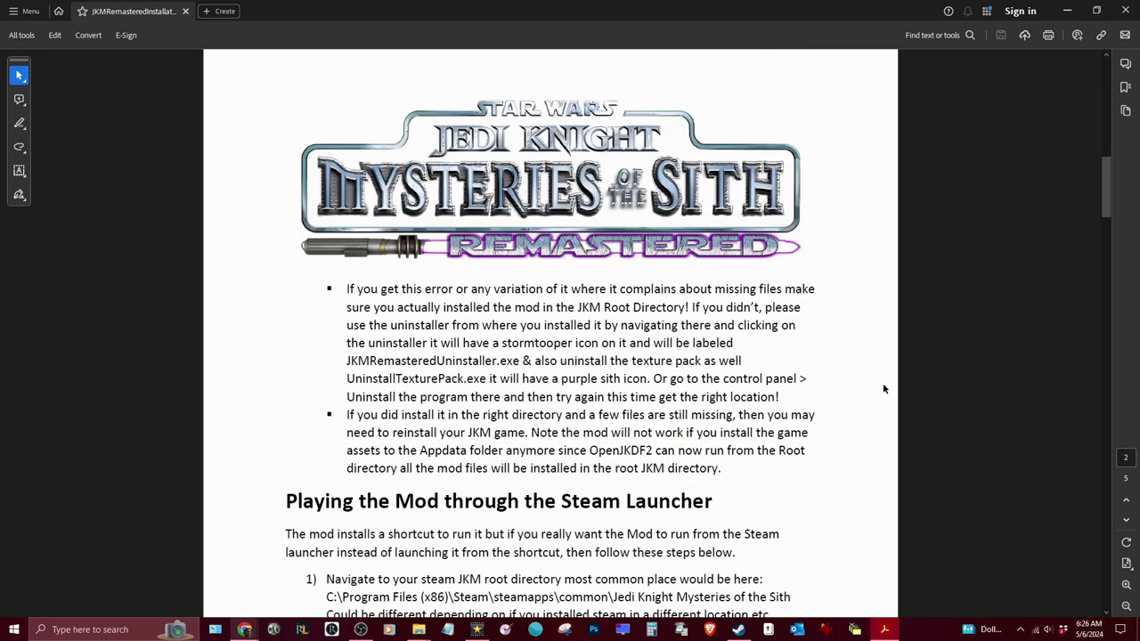
scroll(881, 386, down, 5)
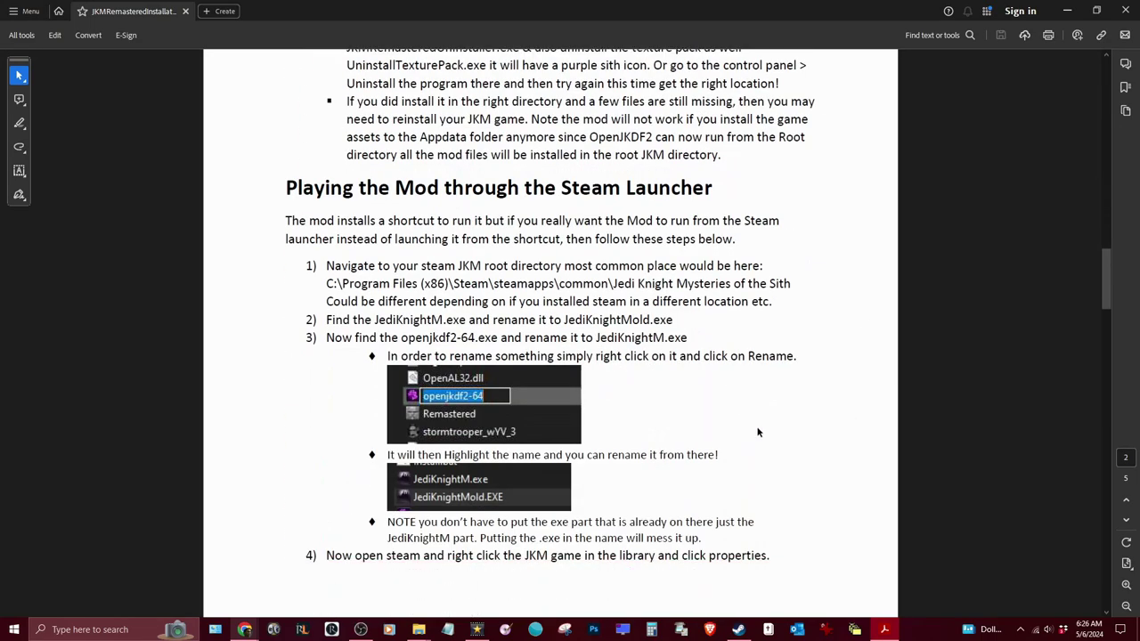
scroll(756, 432, down, 10)
scroll(564, 382, up, 10)
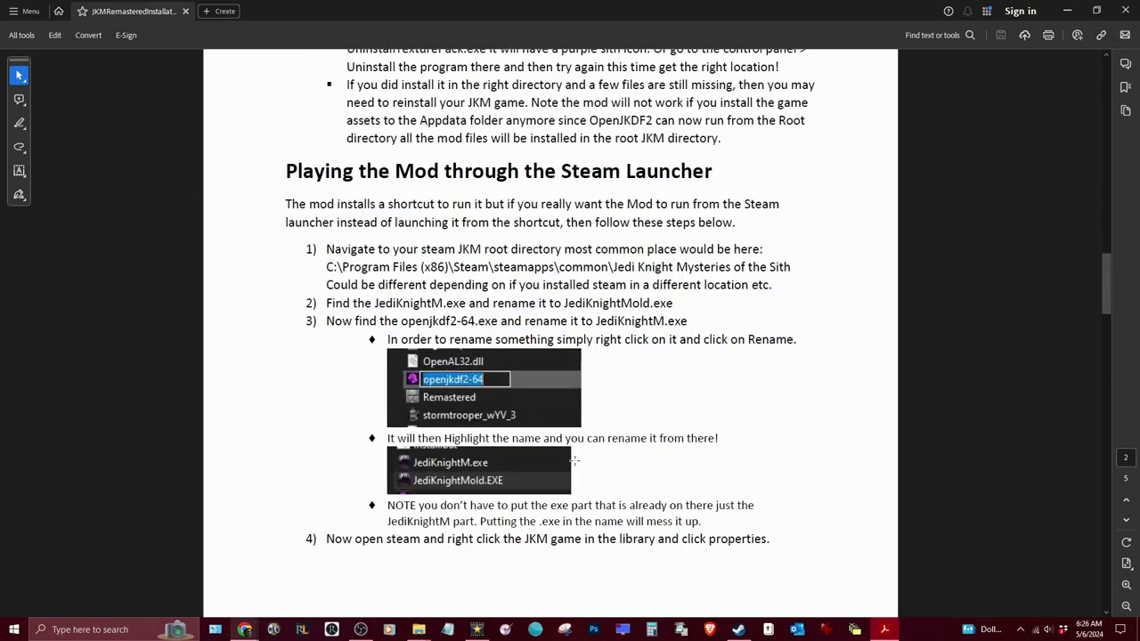
scroll(649, 343, down, 10)
scroll(649, 343, down, 10)
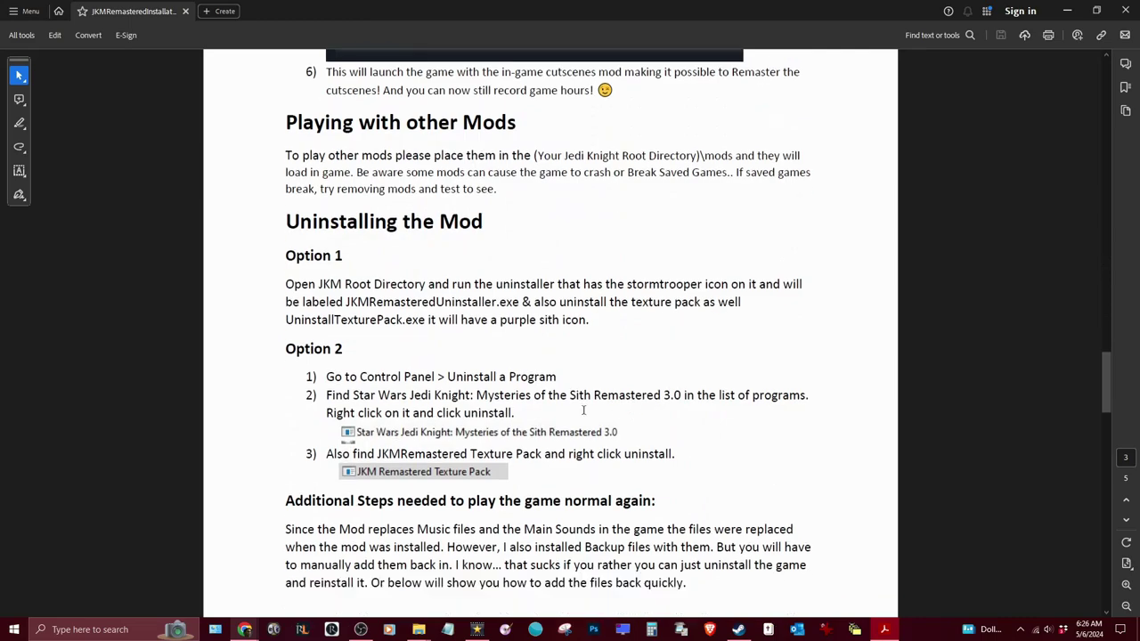
scroll(789, 368, up, 10)
scroll(788, 372, down, 1)
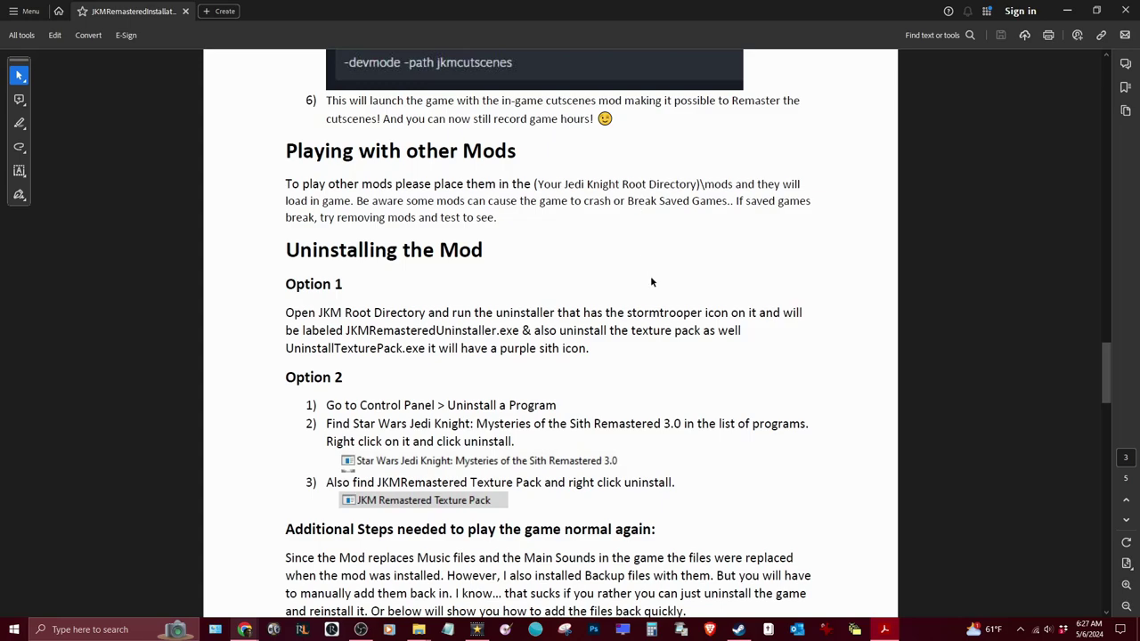
scroll(652, 280, down, 1)
scroll(650, 276, up, 1)
Close the PDF installation guide and the game folder window.
click(1129, 9)
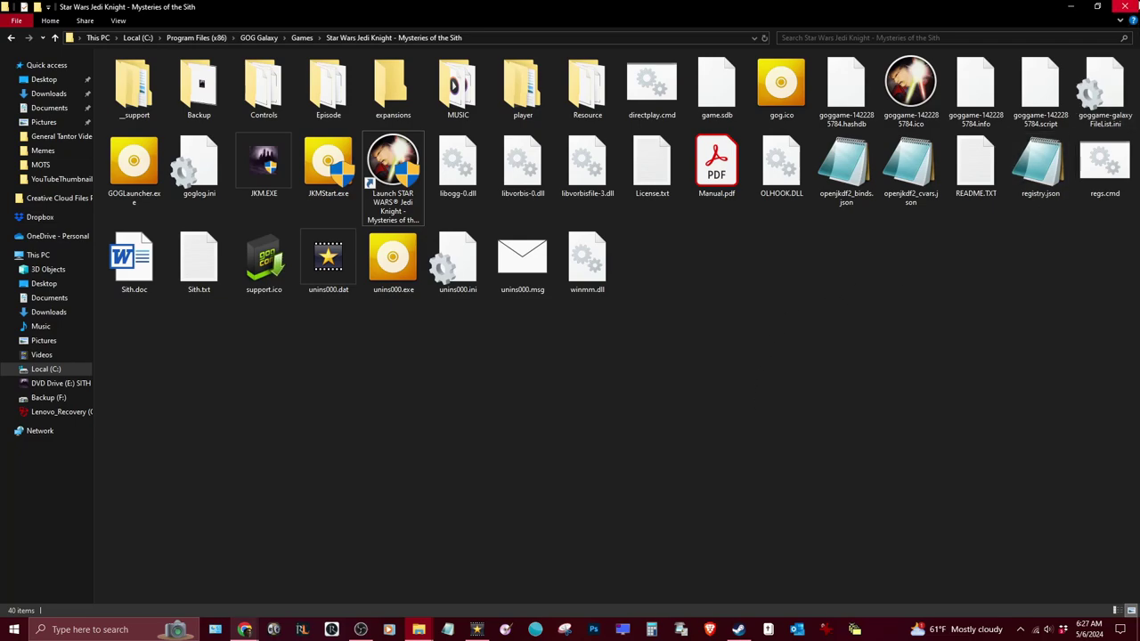
click(1126, 6)
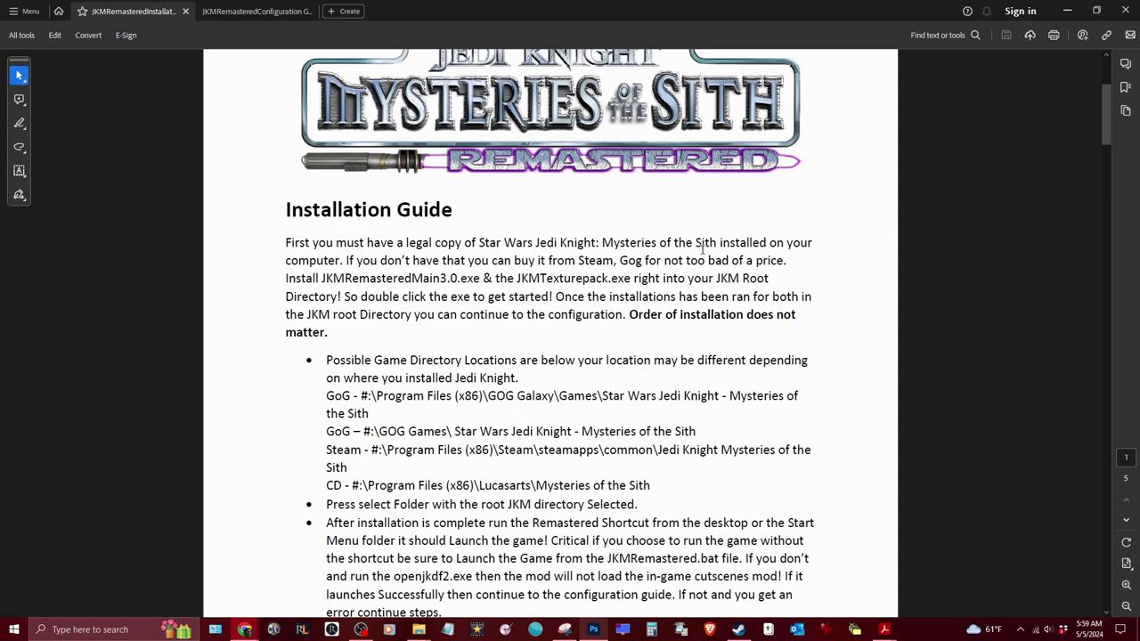
Minimize the PDF installation guide and bring the OBS folder window in File Explorer to the front.
click(1066, 10)
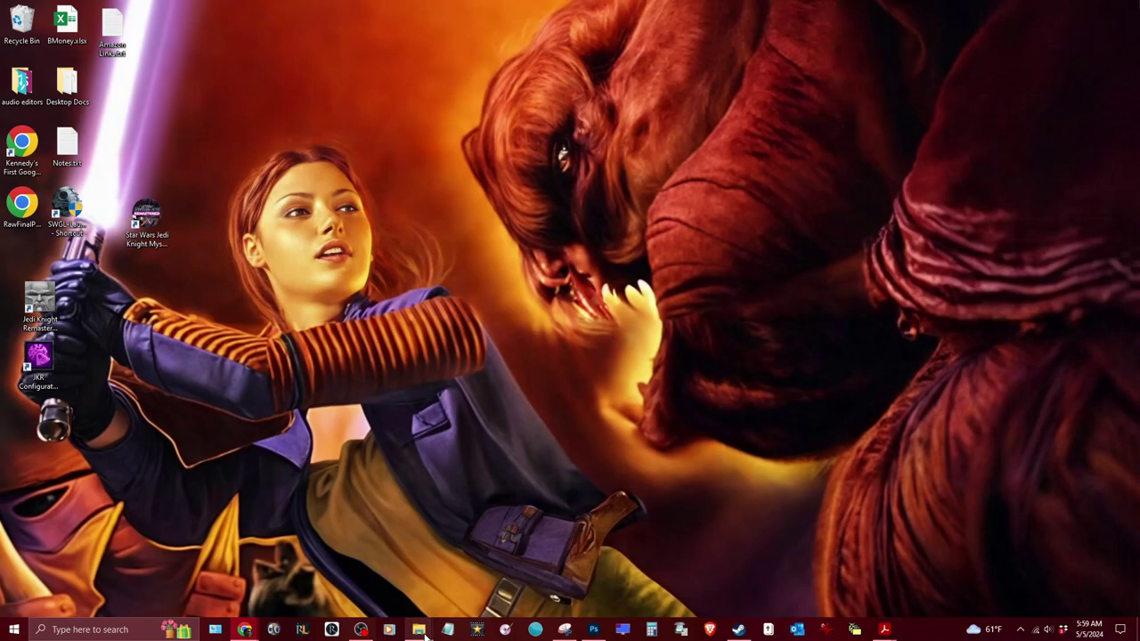
mouse_move(426, 633)
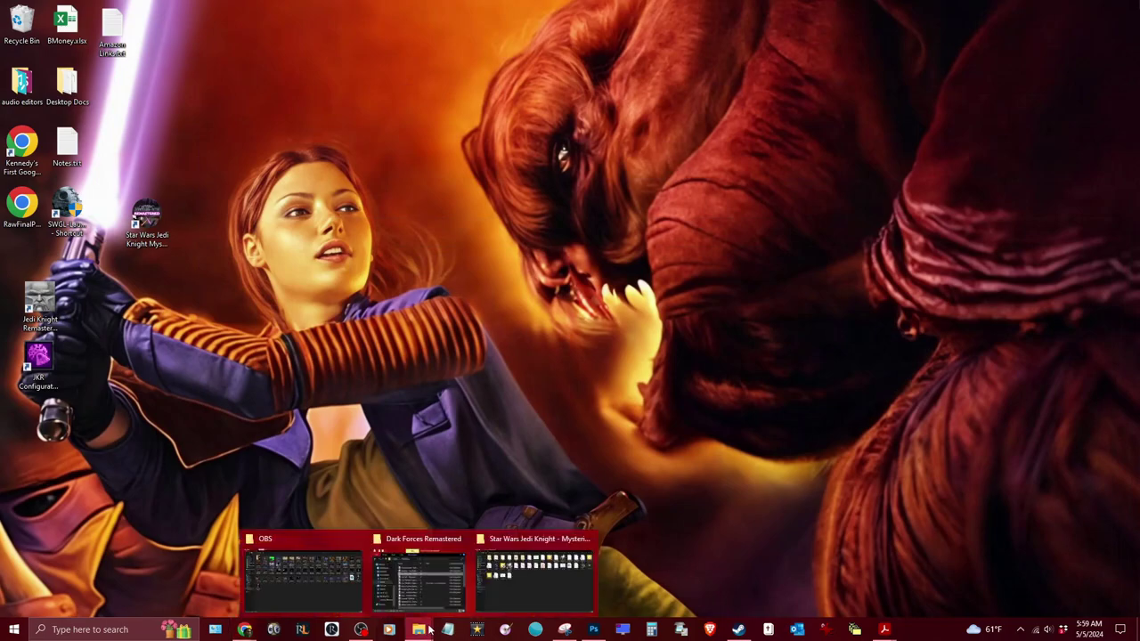
click(314, 580)
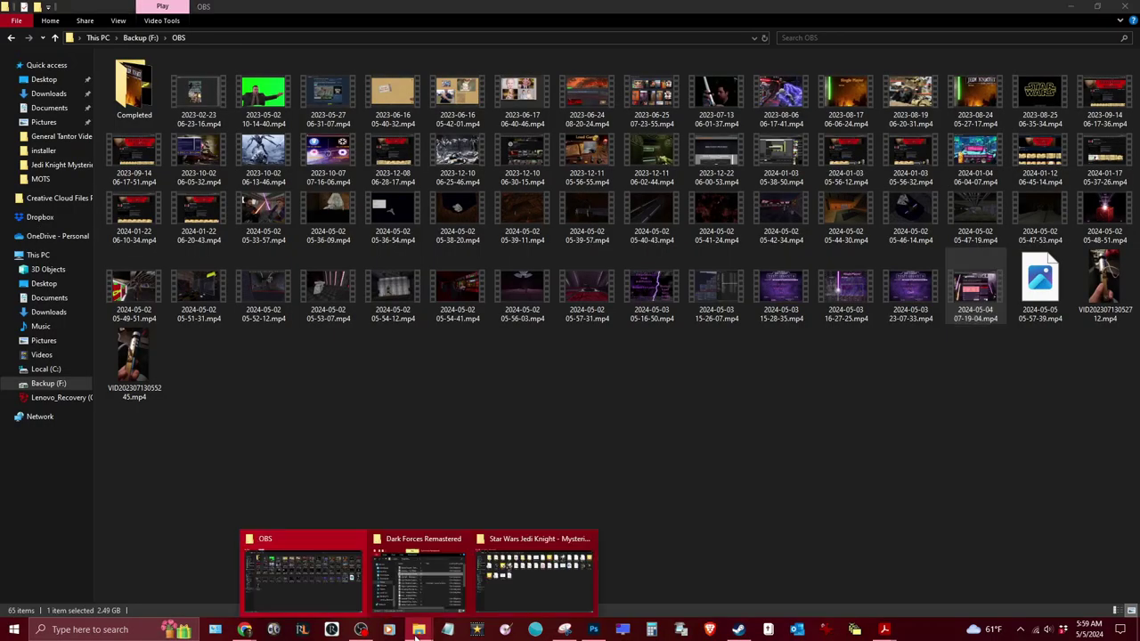
click(223, 463)
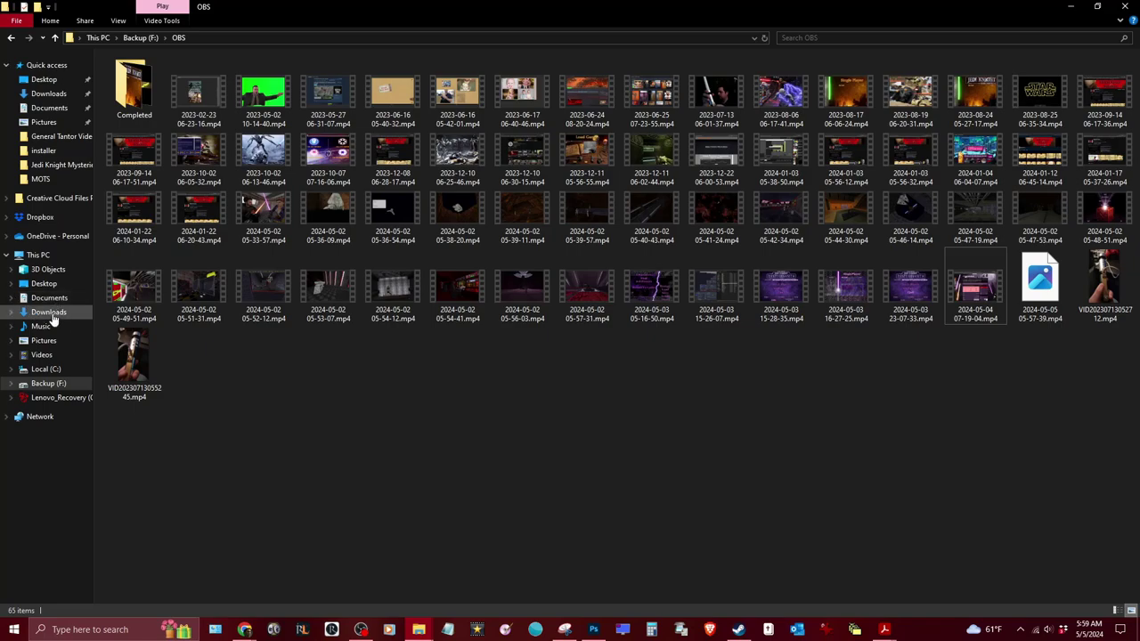
Navigate to the MOTS folder inside Documents\Mods\JK.
click(49, 298)
click(157, 163)
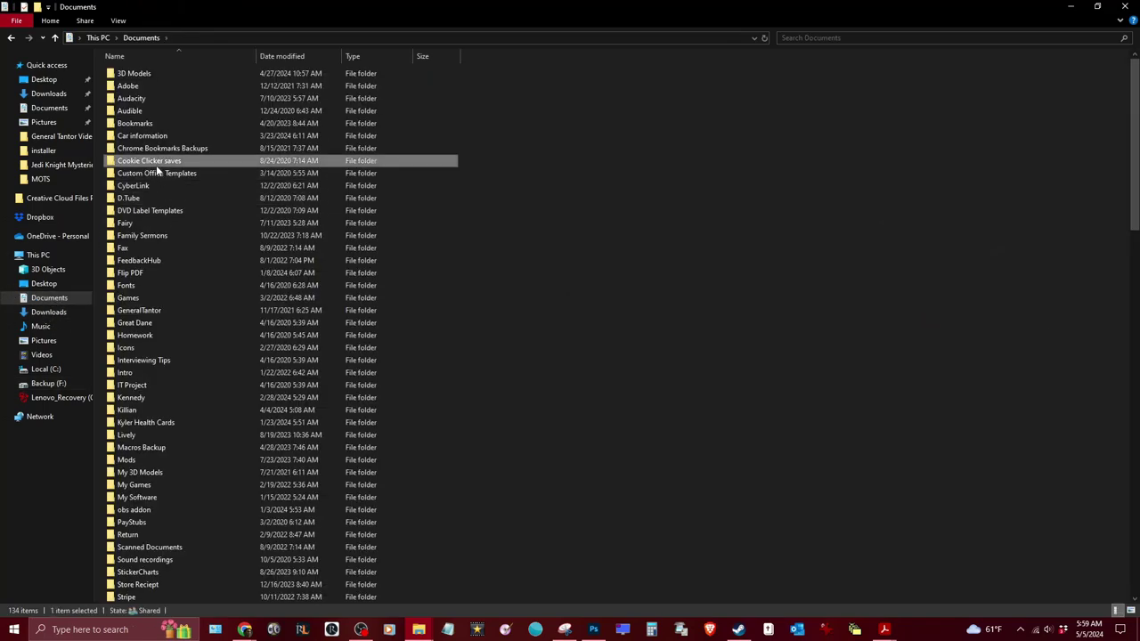
double_click(150, 456)
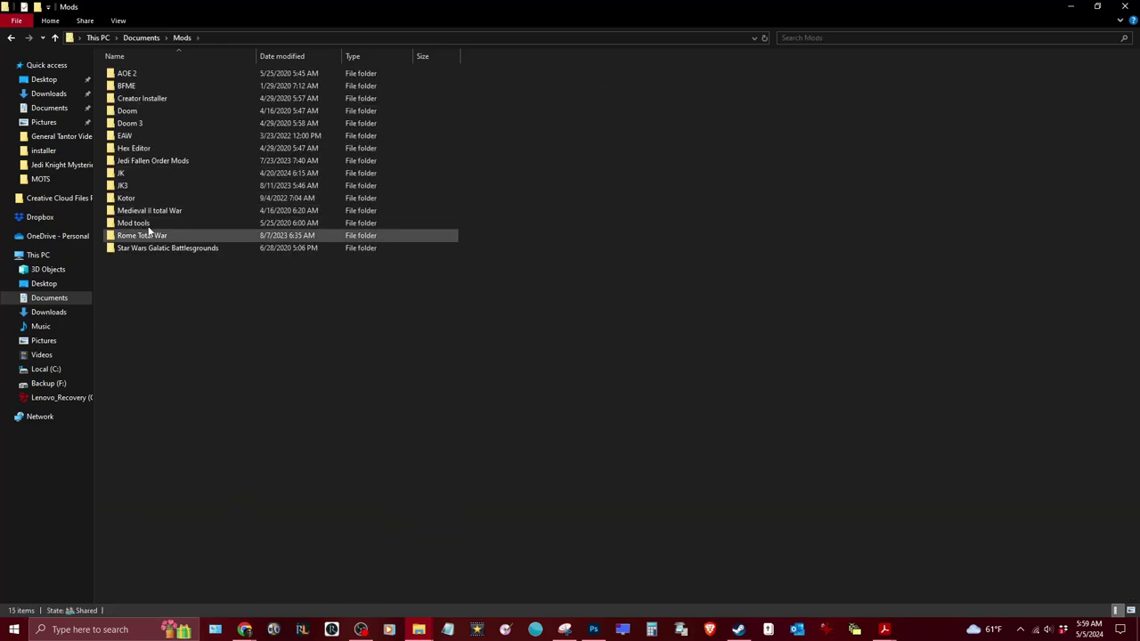
double_click(155, 171)
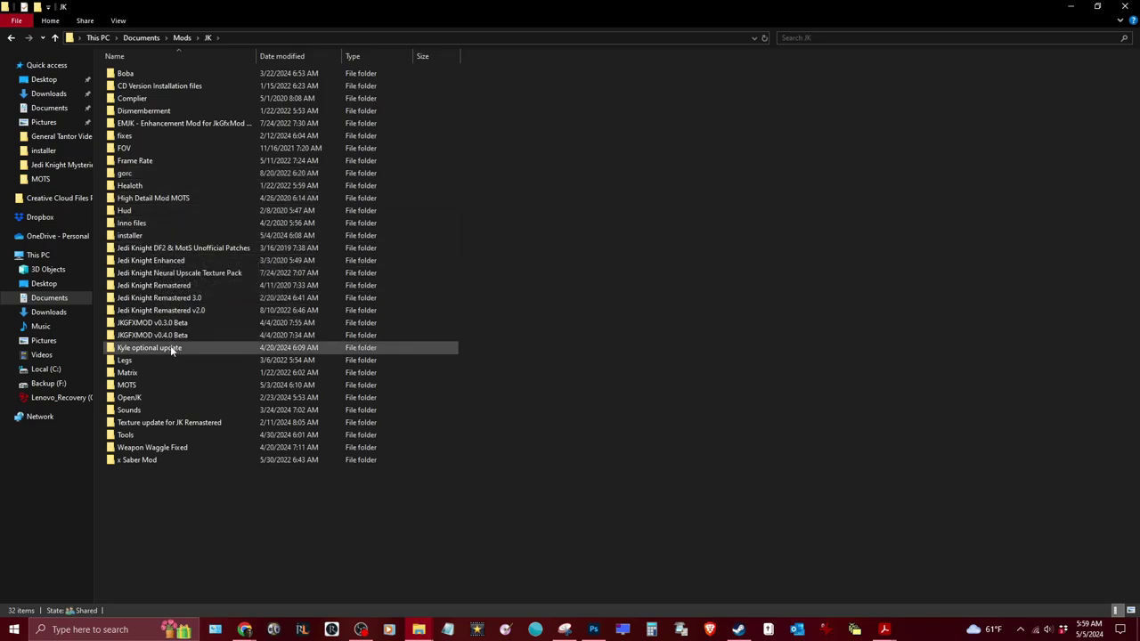
double_click(134, 385)
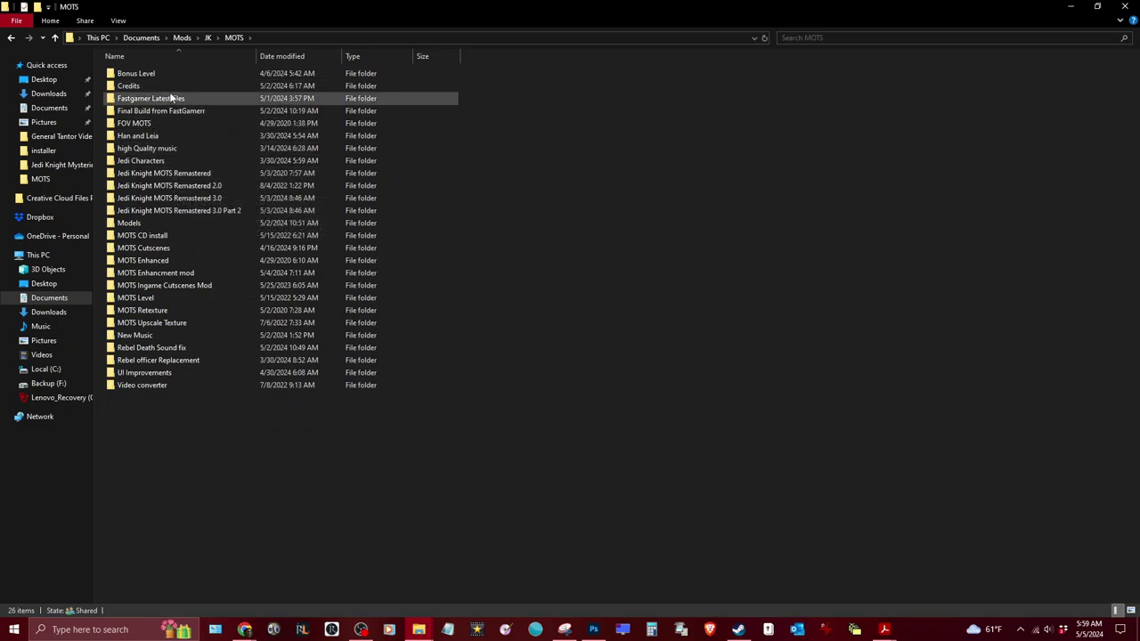
Open the MOTS CD install folder and mount the mots.iso disc image, accepting the security warning.
double_click(161, 236)
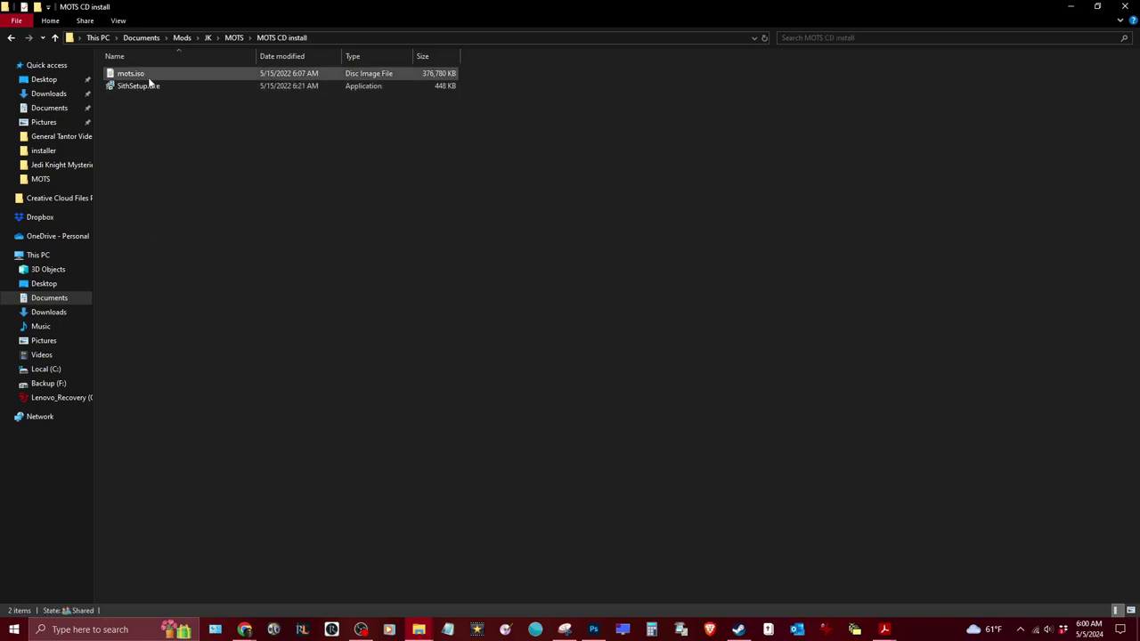
click(127, 74)
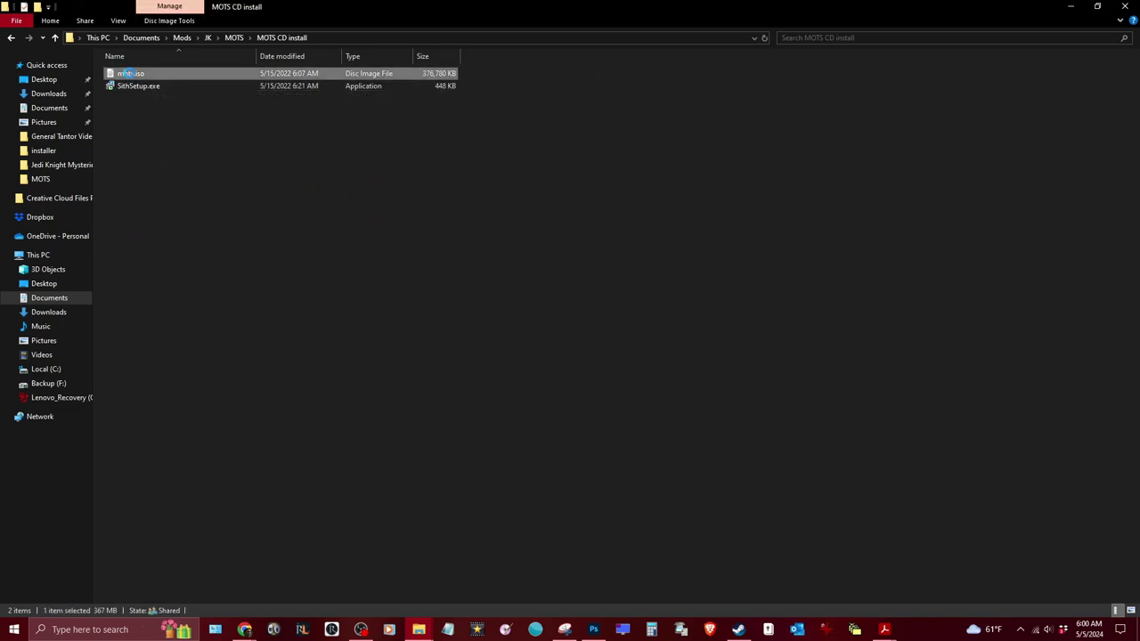
right_click(128, 74)
click(185, 82)
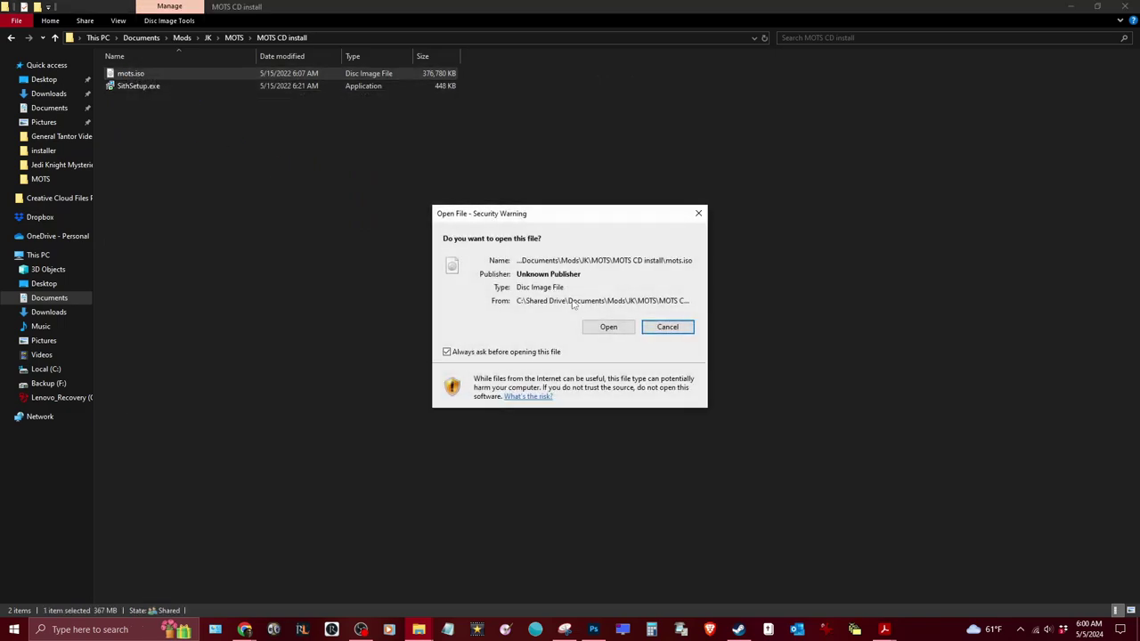
click(597, 326)
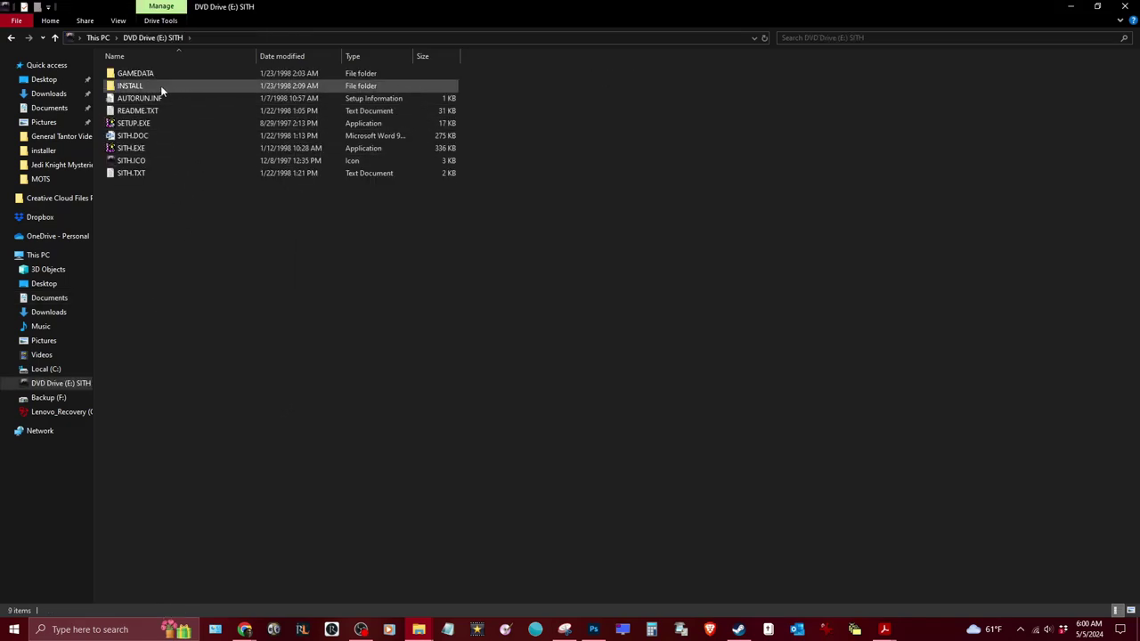
Look through the GAMEDATA and INSTALL folders on the mounted SITH disc and return to the disc's root.
double_click(159, 73)
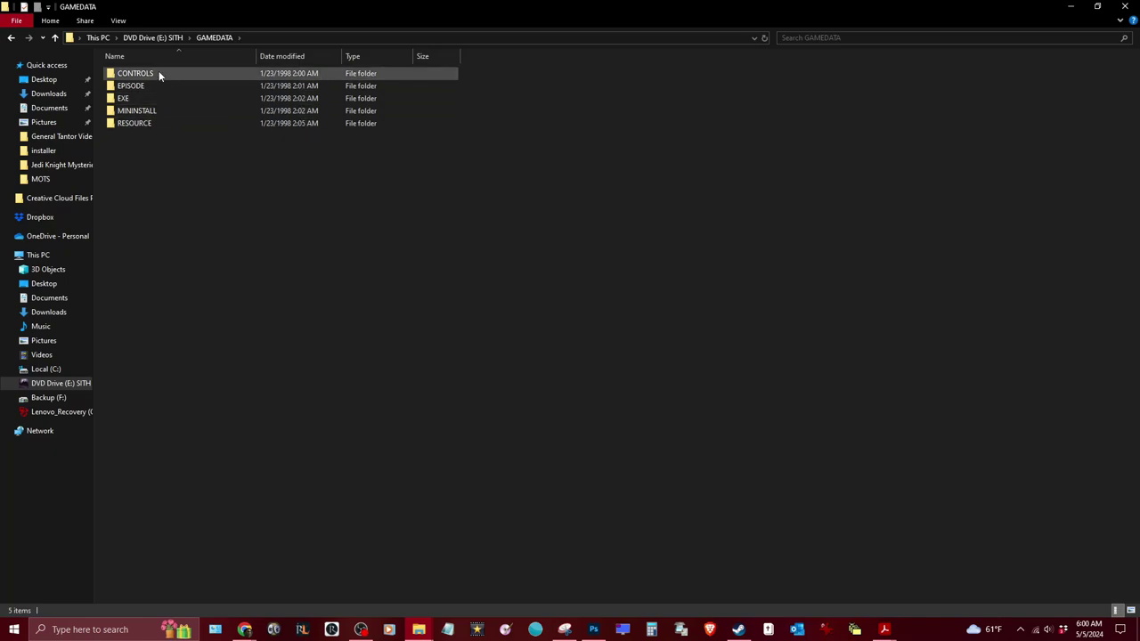
double_click(158, 98)
click(215, 40)
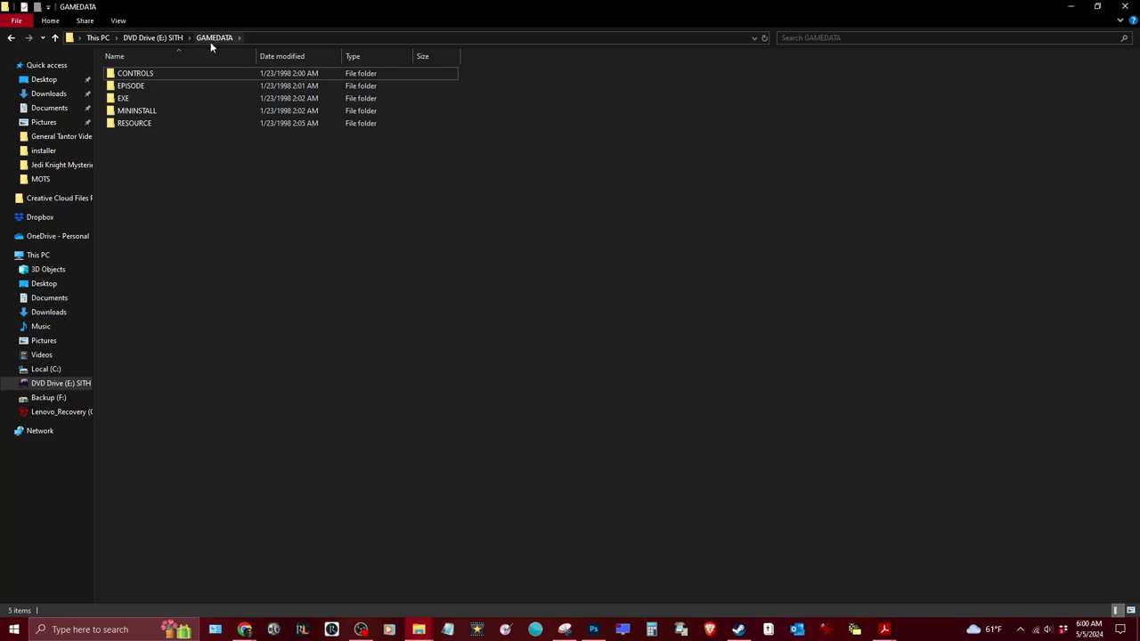
click(176, 38)
double_click(147, 85)
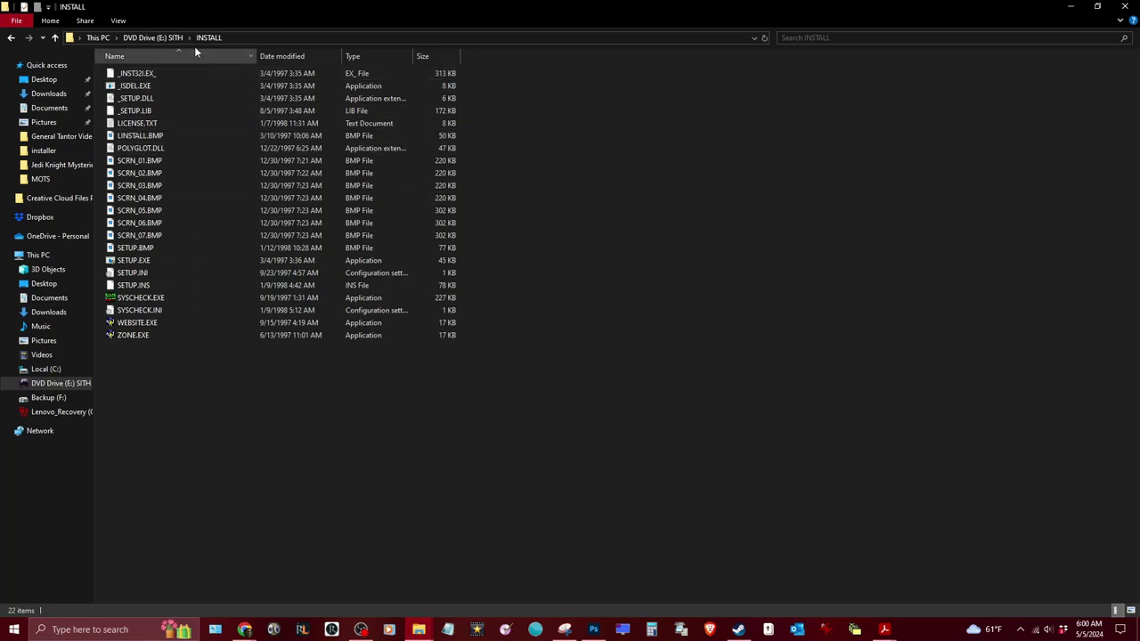
click(170, 37)
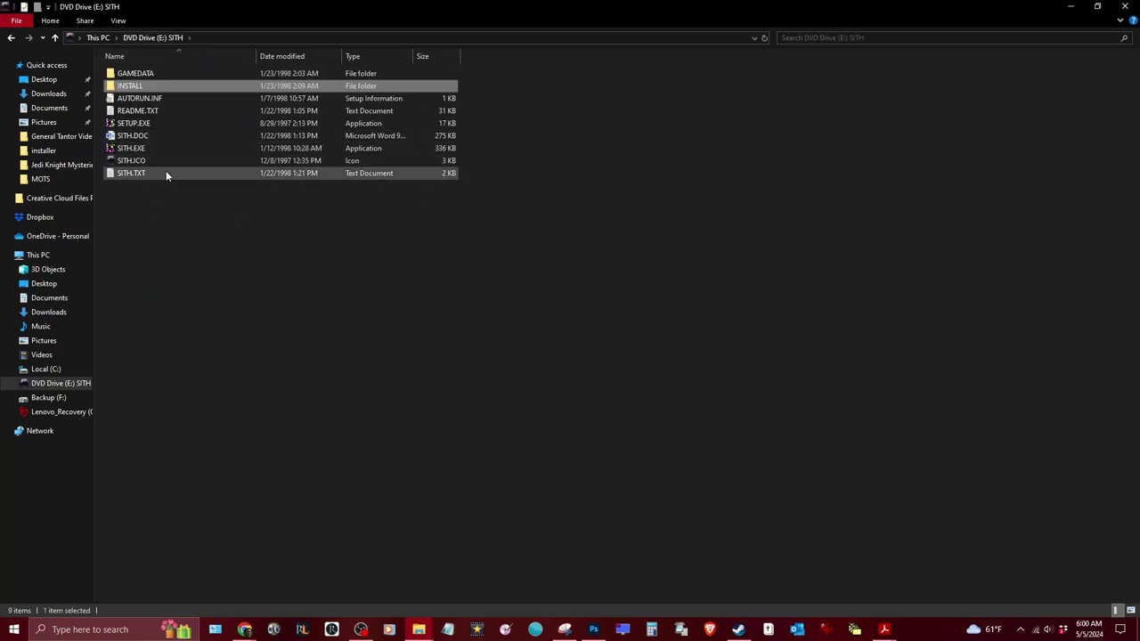
double_click(167, 74)
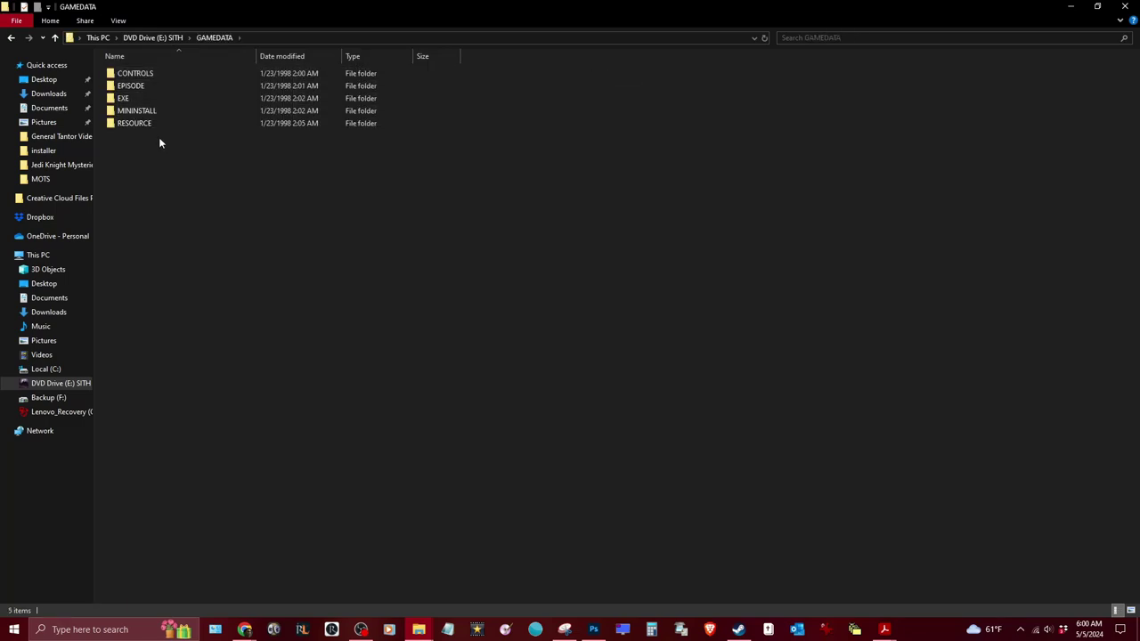
click(164, 40)
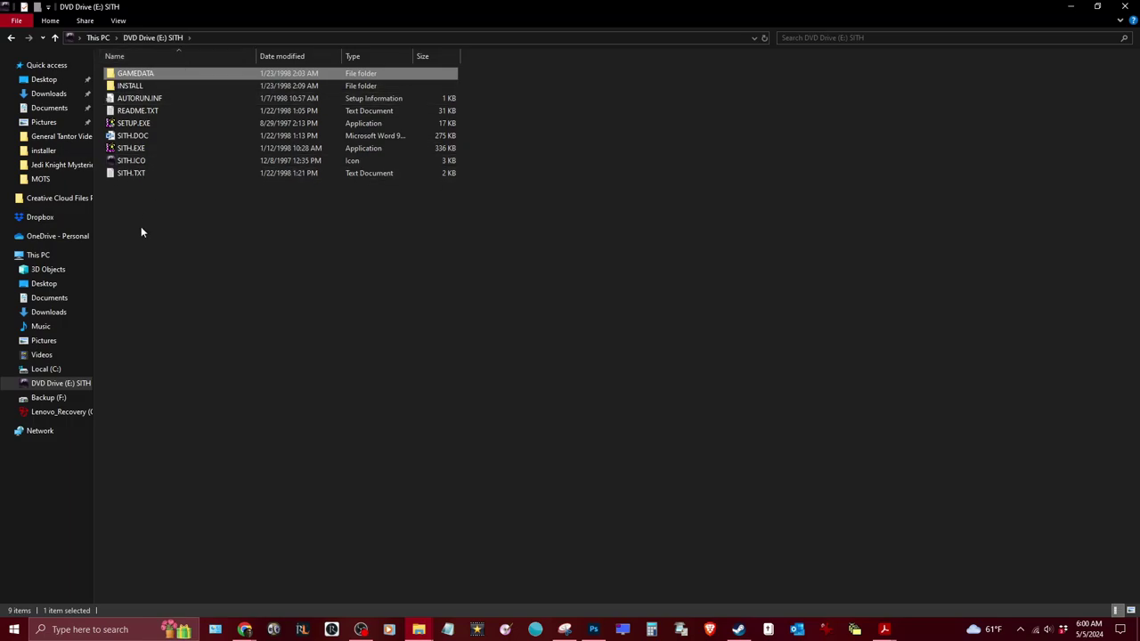
Open README.TXT from the SITH disc, skim it through to the end and close it.
double_click(149, 111)
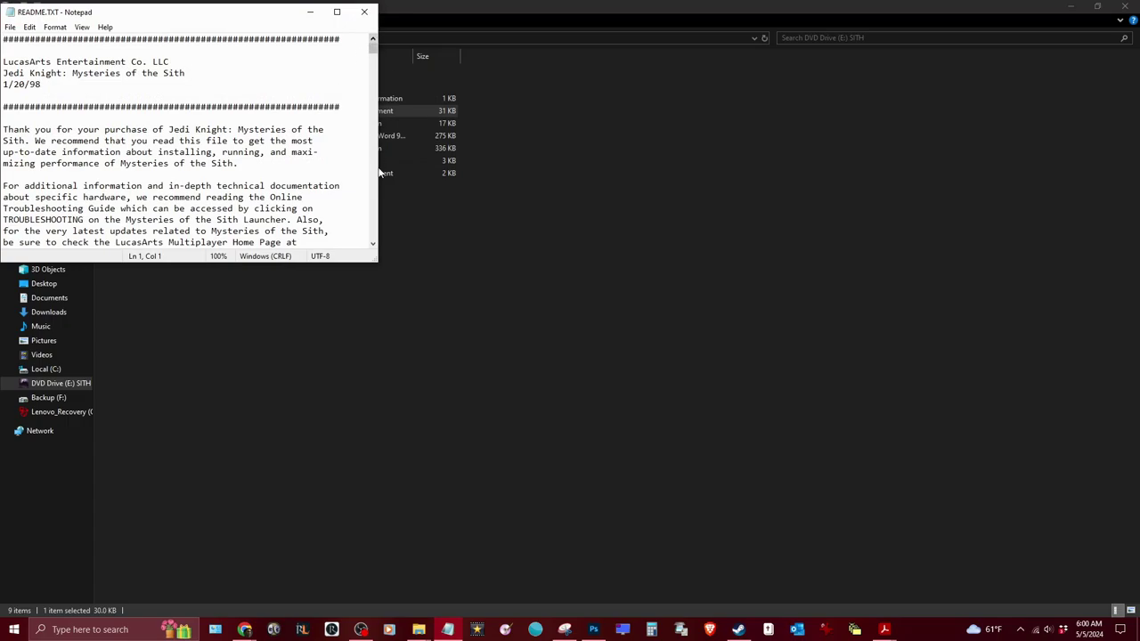
drag(372, 46, 368, 257)
click(364, 11)
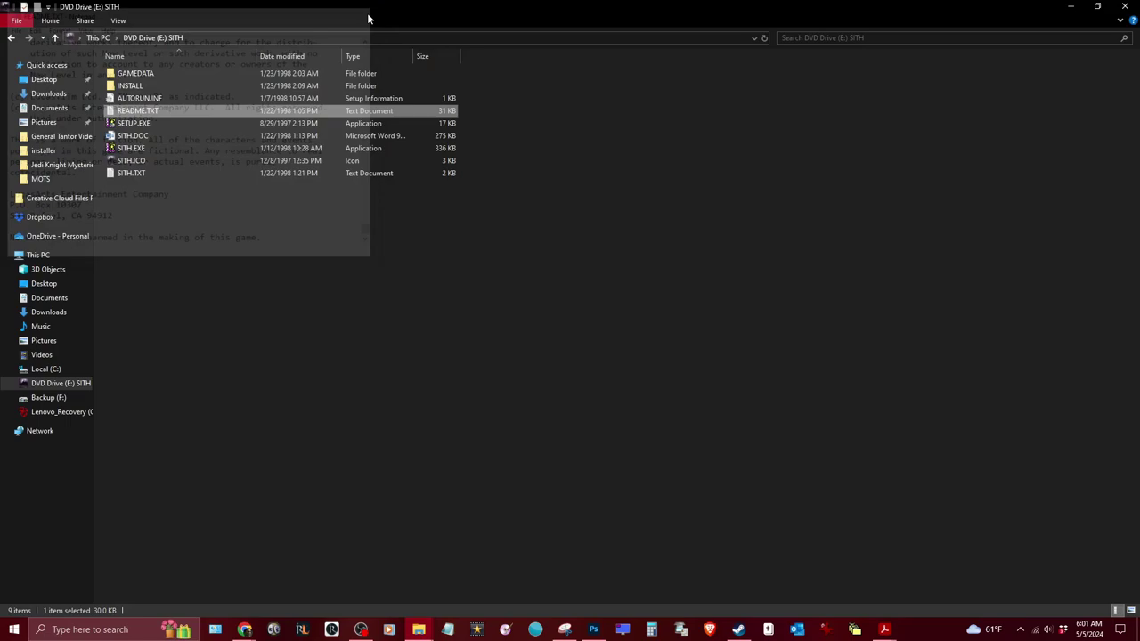
View the drives under This PC and the Local (C:) contents, return to DVD Drive (E:) SITH and minimize the window.
click(99, 38)
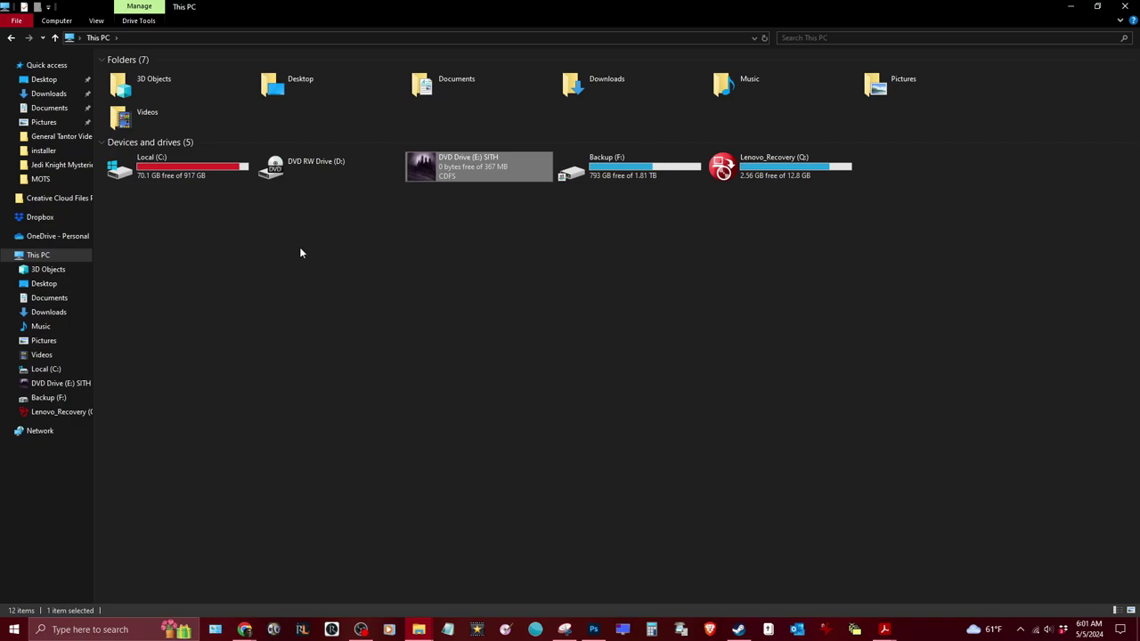
click(50, 372)
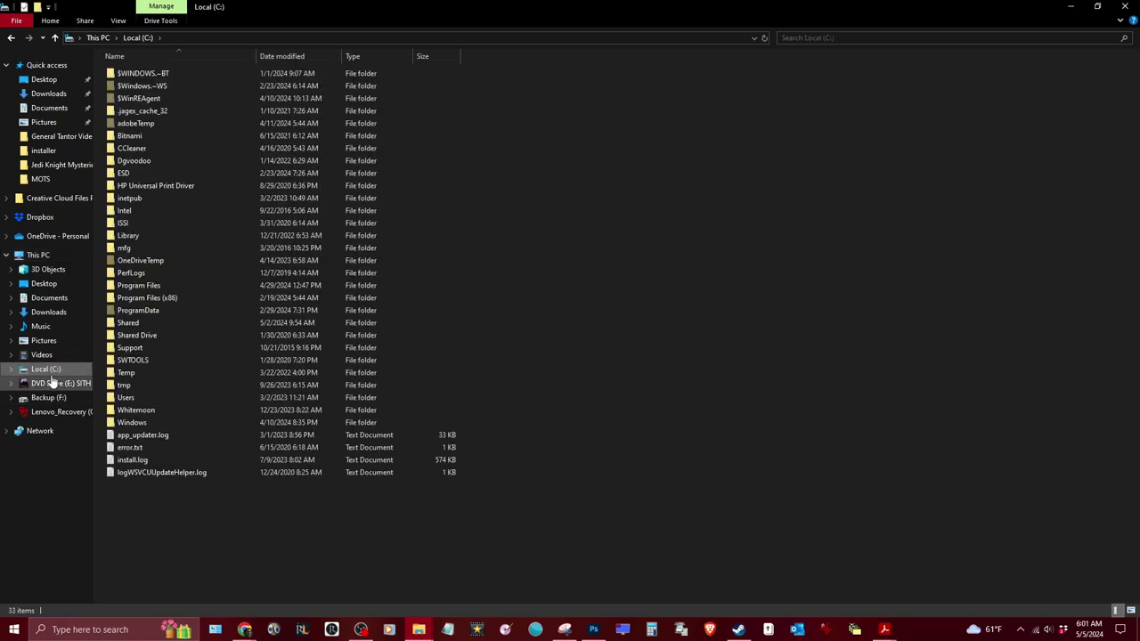
click(48, 385)
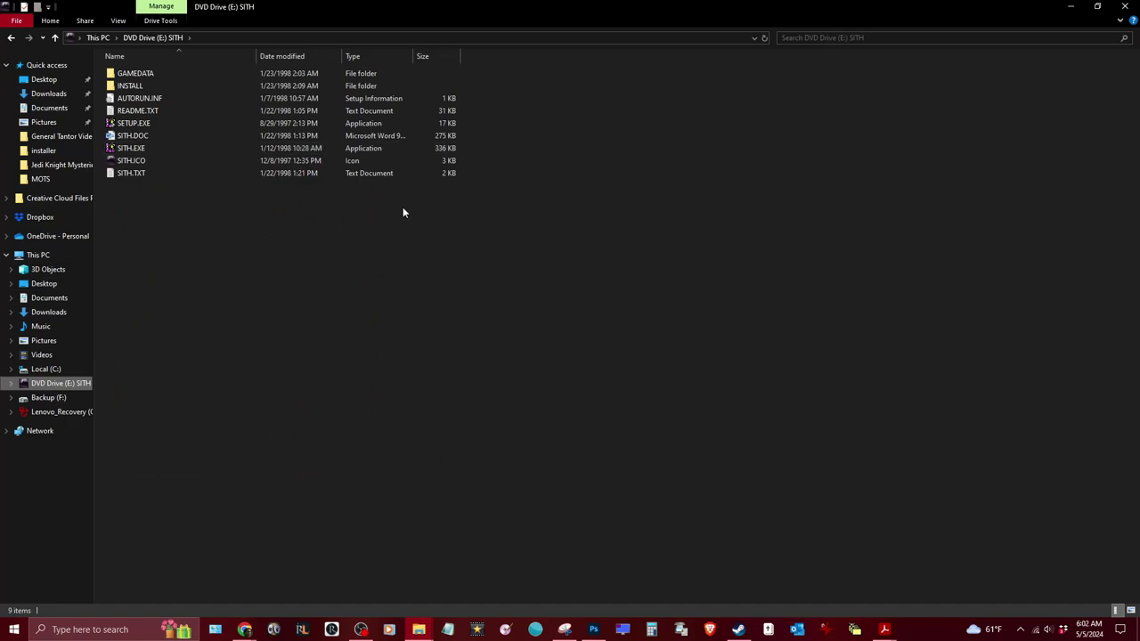
click(1071, 8)
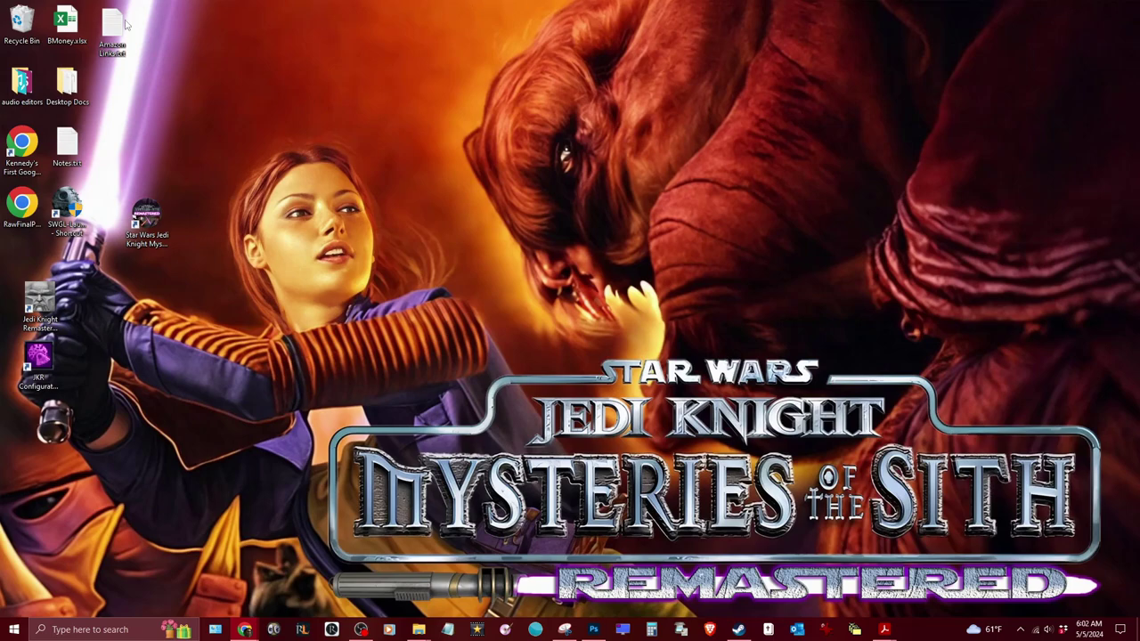
Empty the Recycle Bin and confirm the permanent deletion.
right_click(24, 28)
click(53, 46)
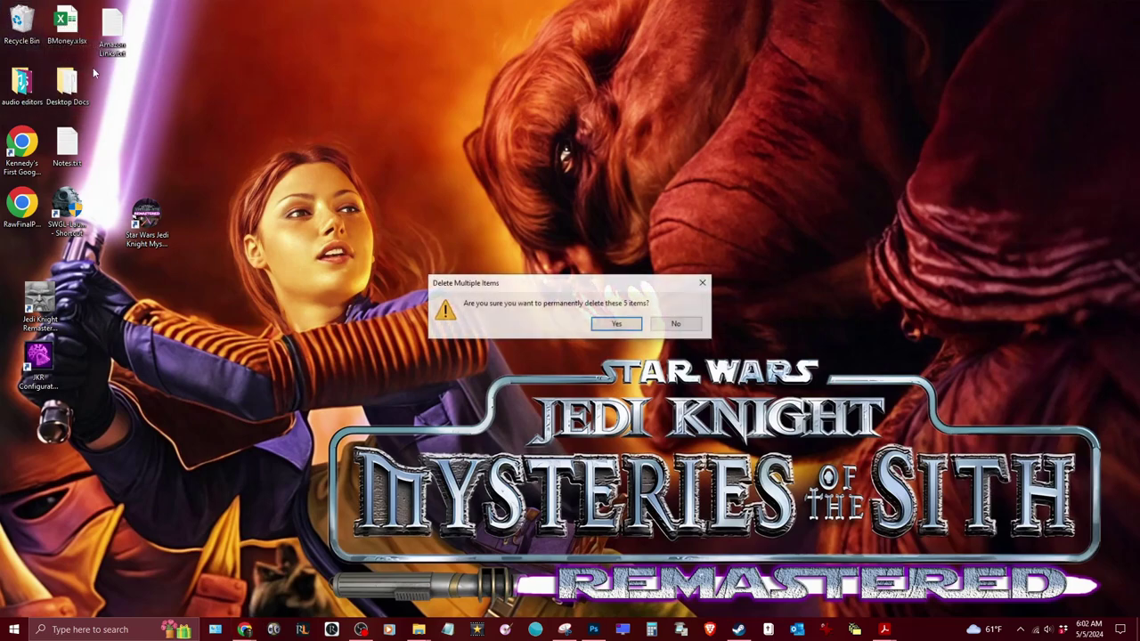
click(614, 324)
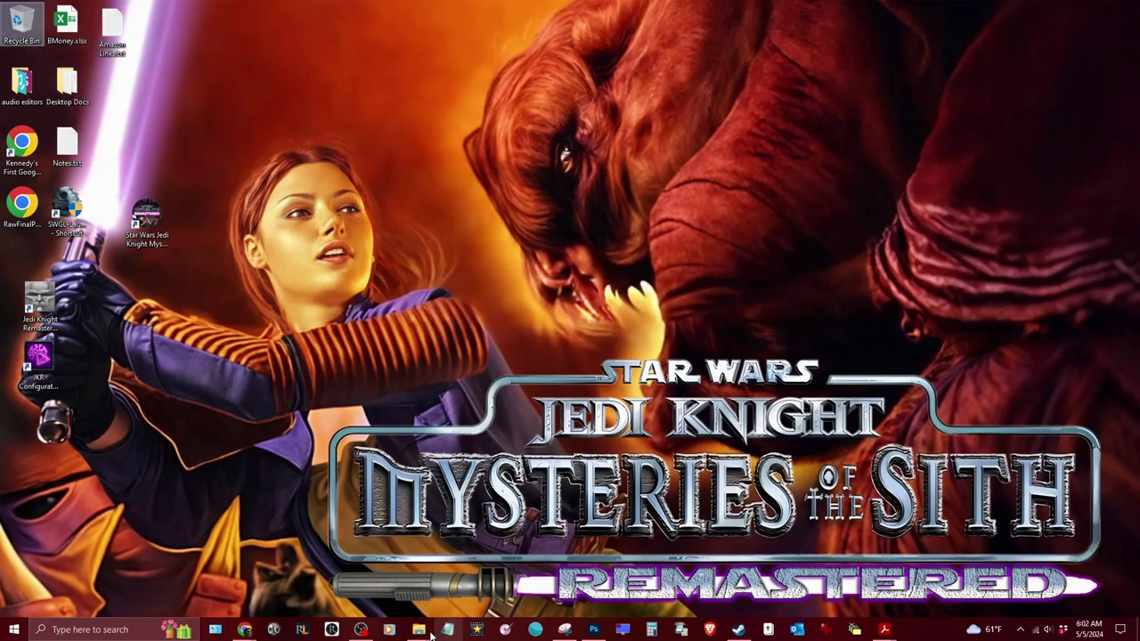
Browse to C:\Program Files (x86)\Lucasarts\Mysteries of the Sith in another File Explorer window and maximize it.
mouse_move(415, 630)
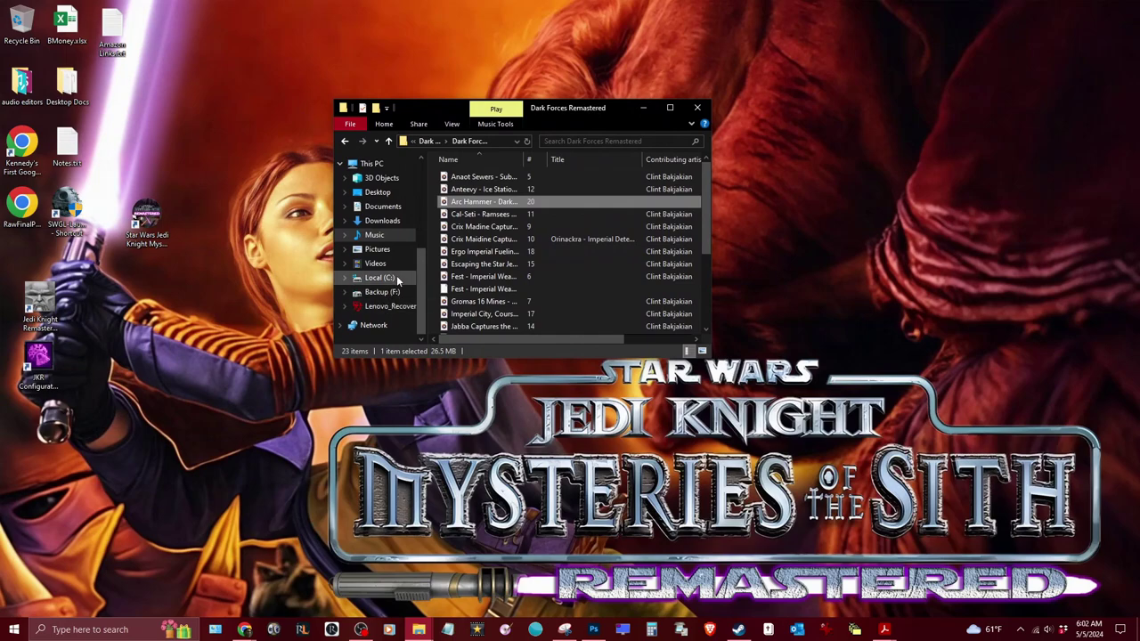
click(380, 278)
scroll(481, 258, down, 4)
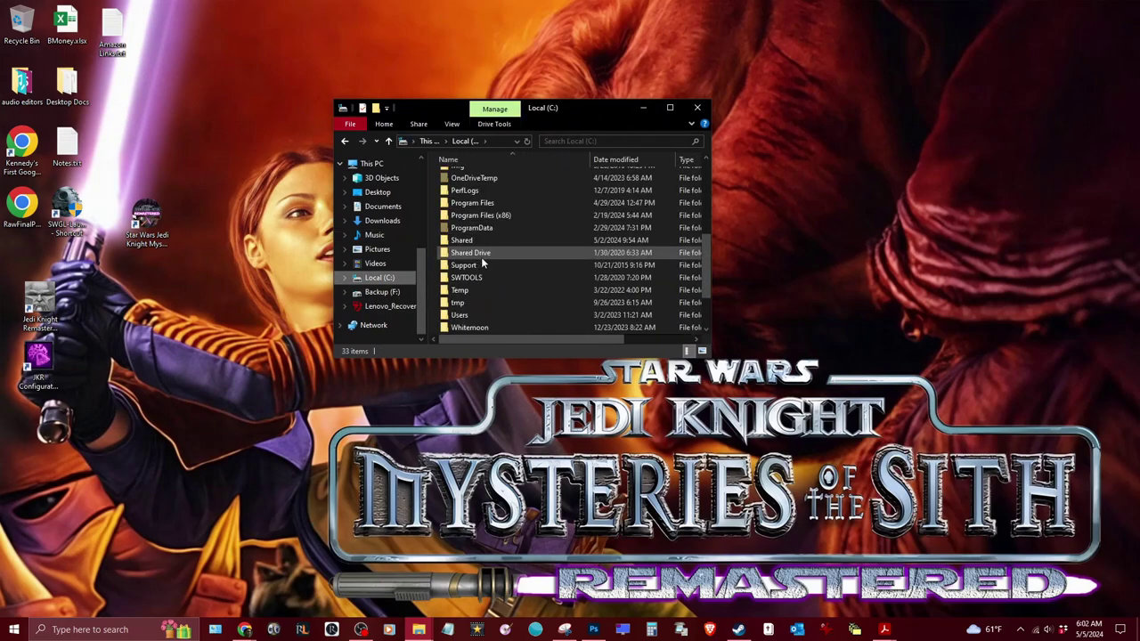
double_click(489, 215)
click(468, 218)
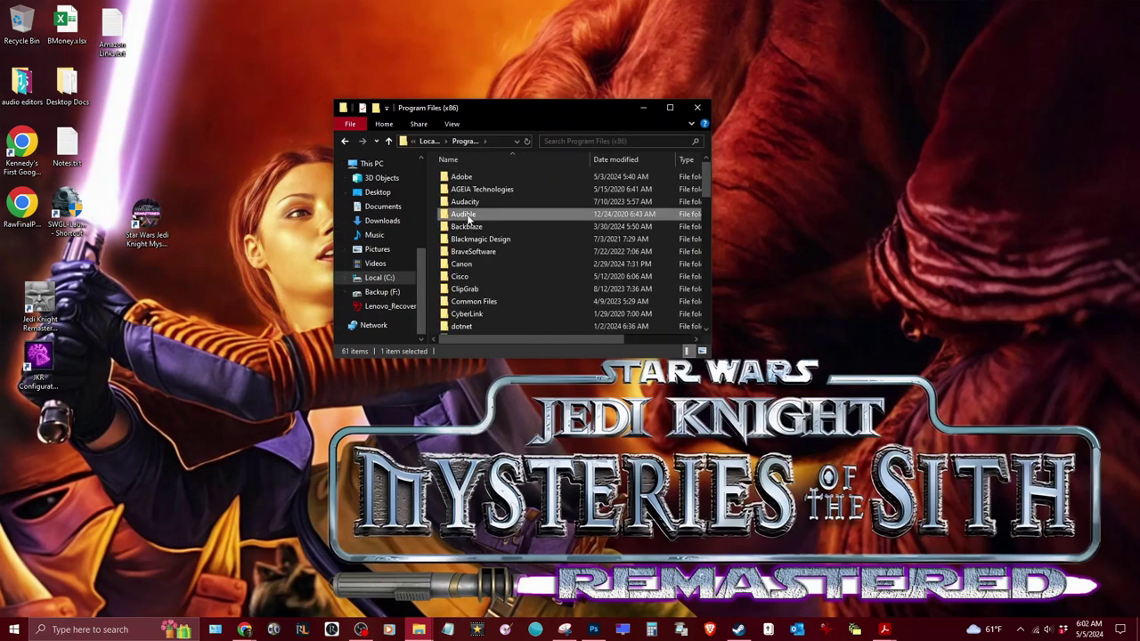
scroll(470, 219, down, 7)
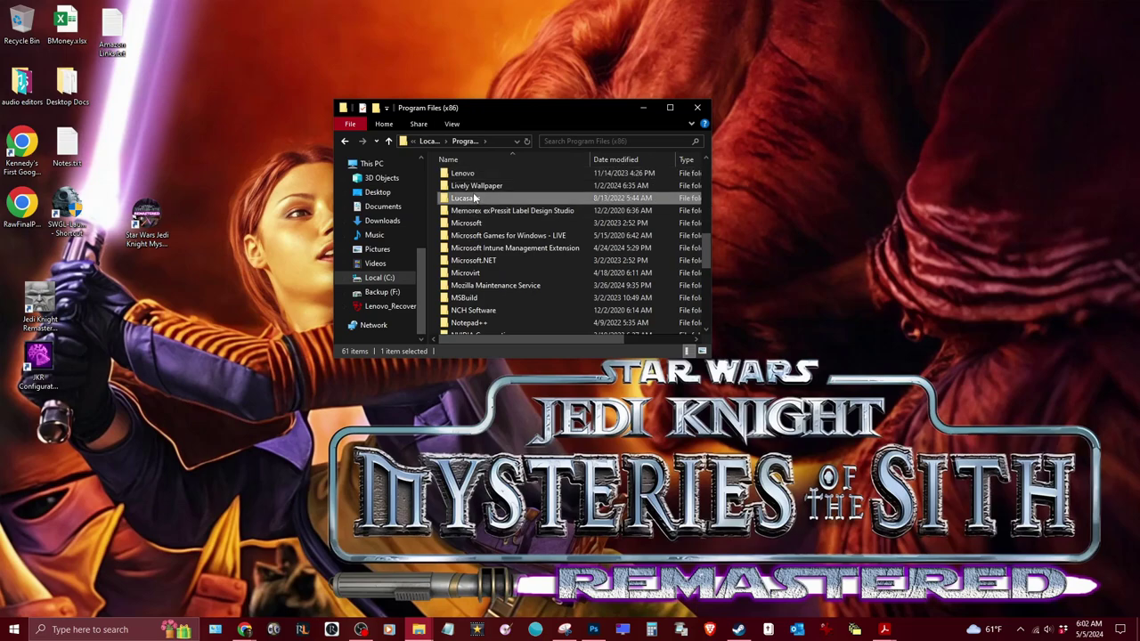
double_click(466, 198)
double_click(472, 191)
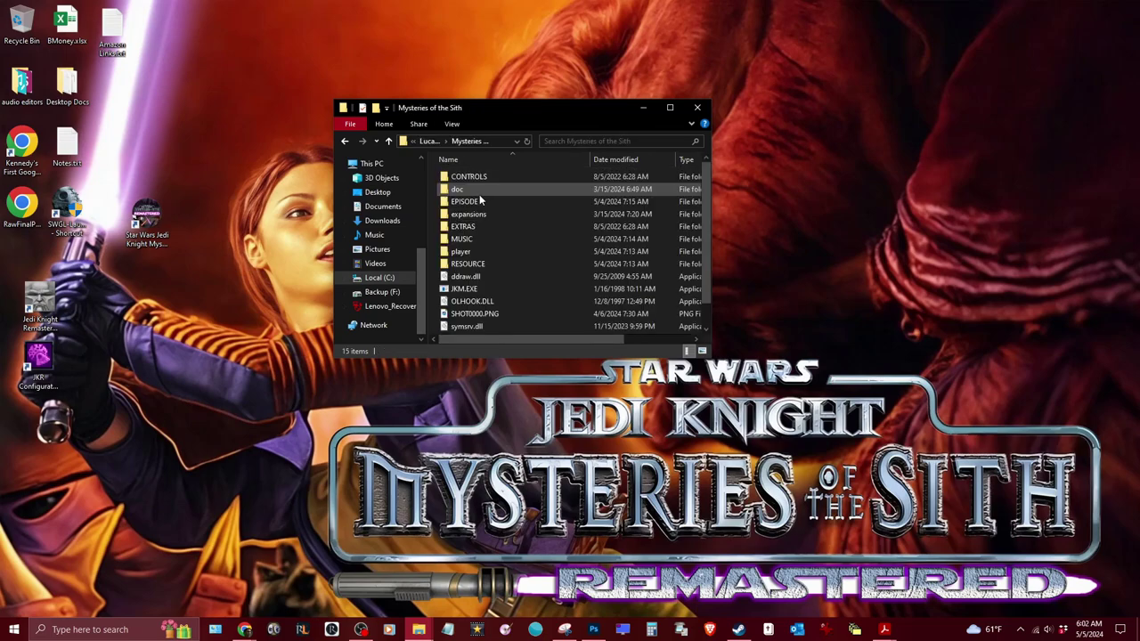
click(670, 107)
Open the game's RESOURCE folder and cut the JK_.CD file.
double_click(160, 160)
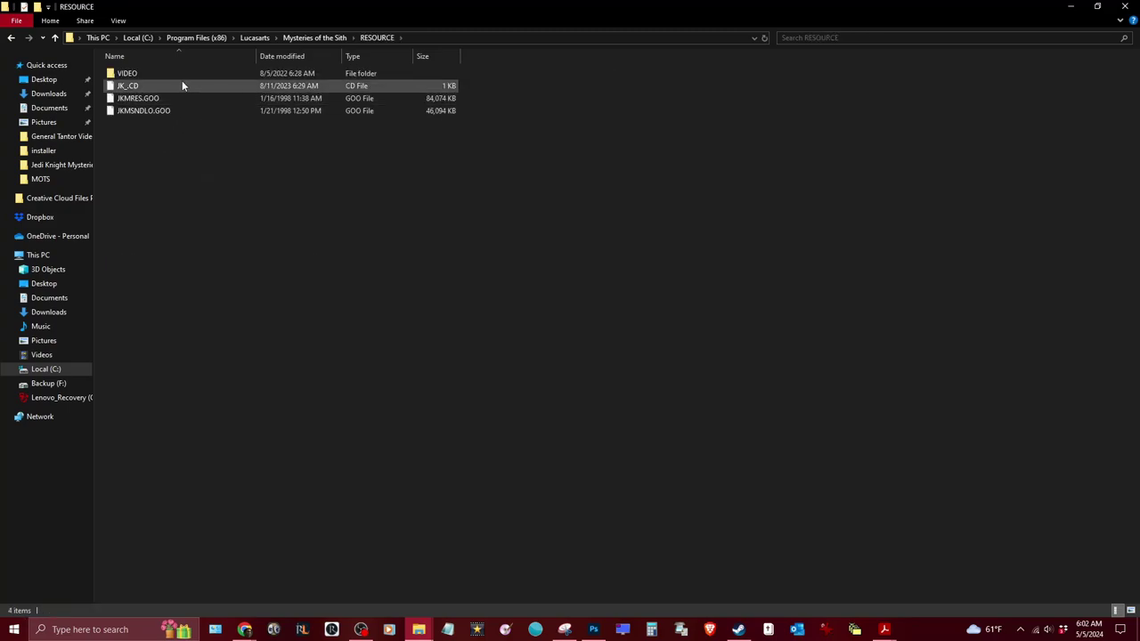
click(130, 88)
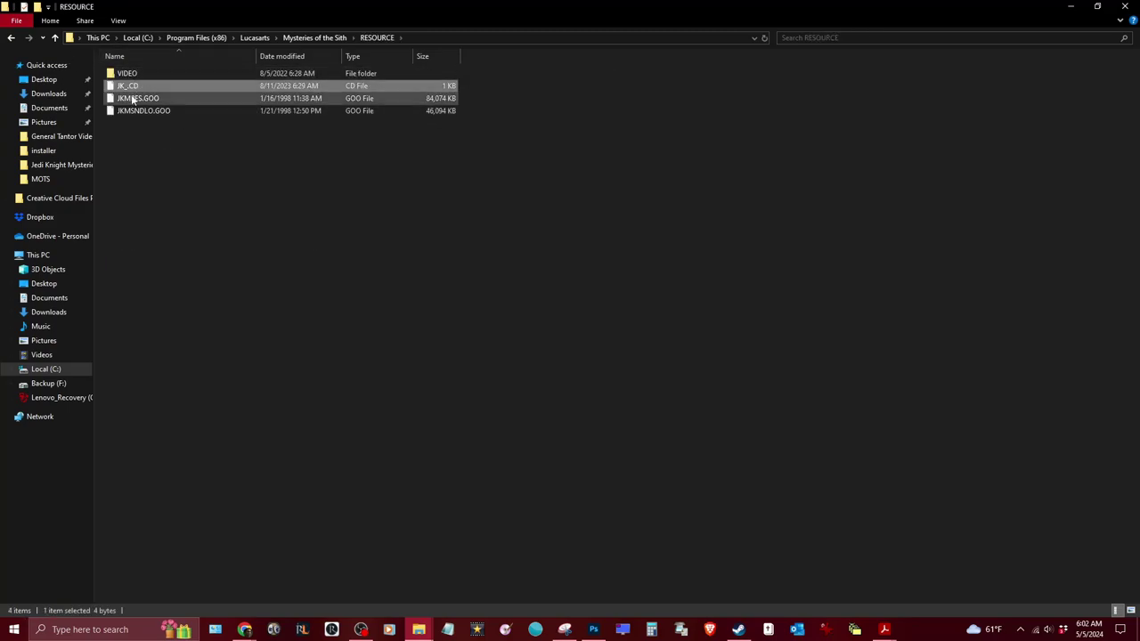
right_click(126, 86)
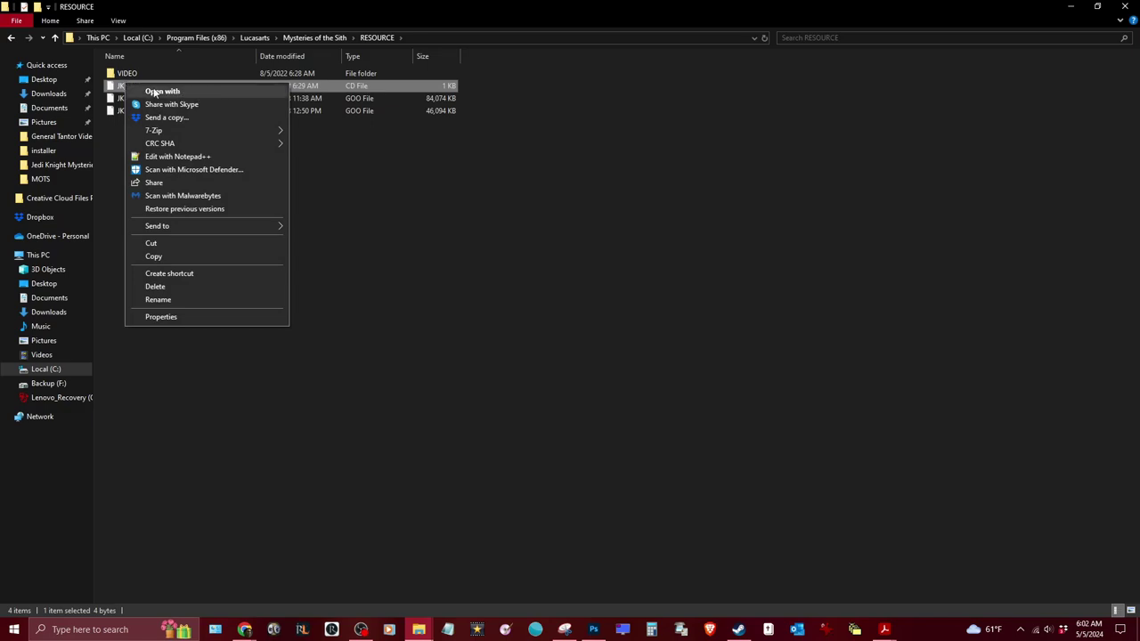
click(164, 246)
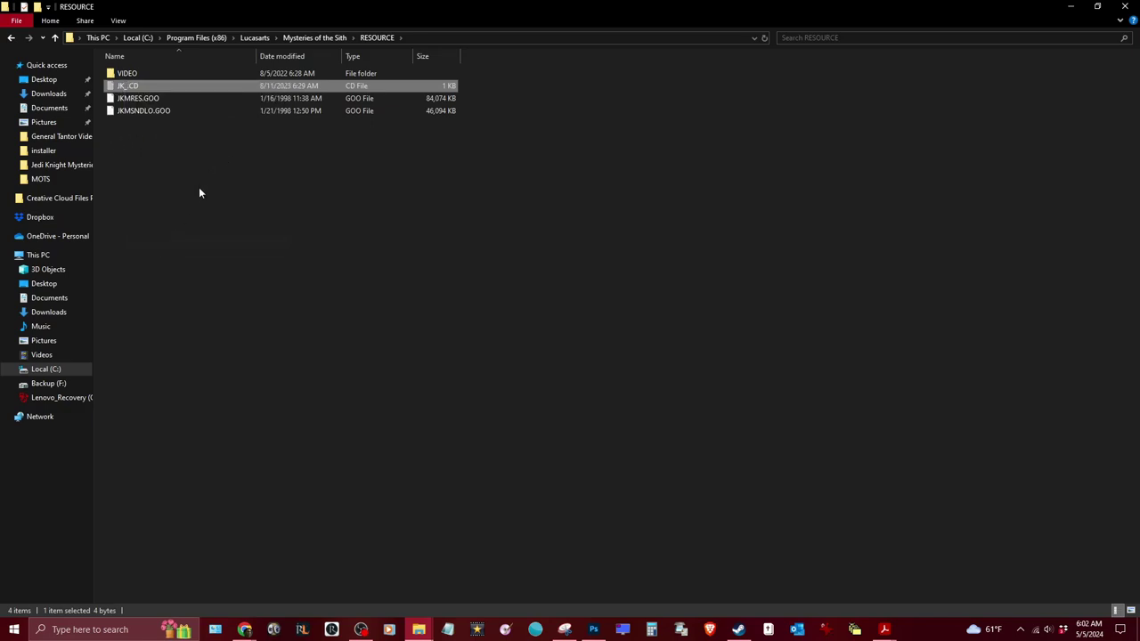
Create a new folder named backup inside RESOURCE.
right_click(199, 187)
mouse_move(271, 359)
click(394, 361)
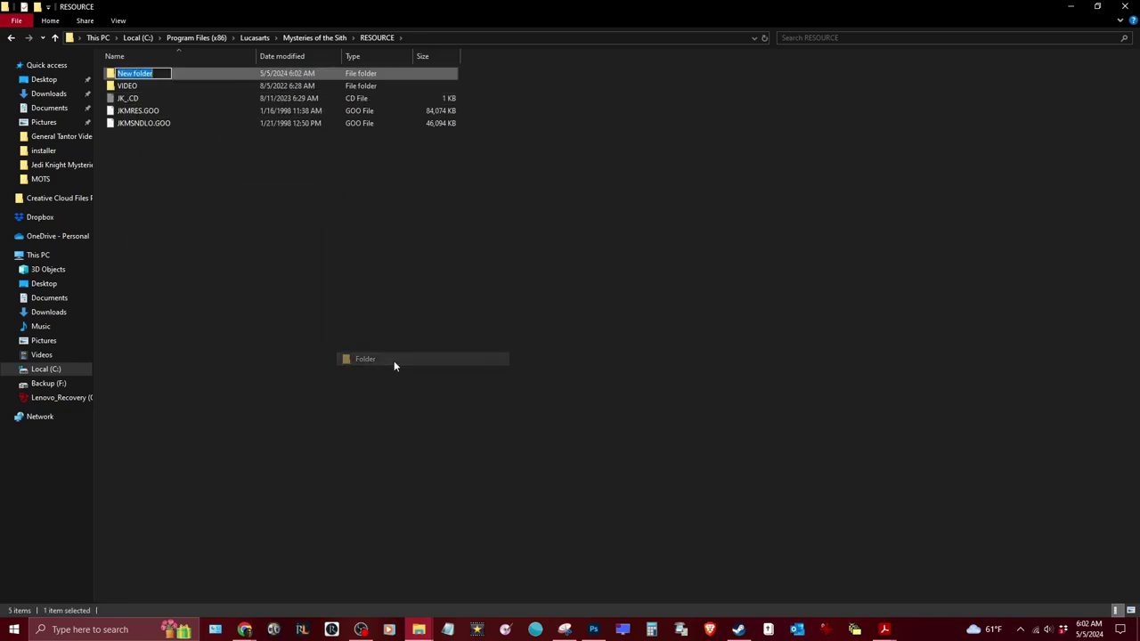
text(ba)
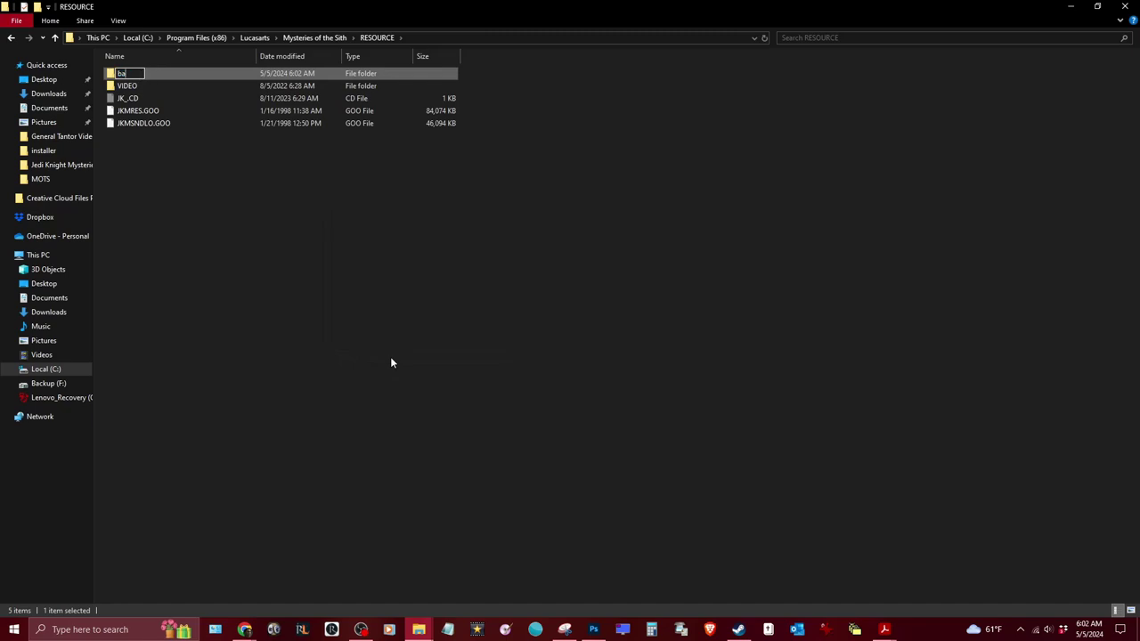
text(ckup)
key(Return)
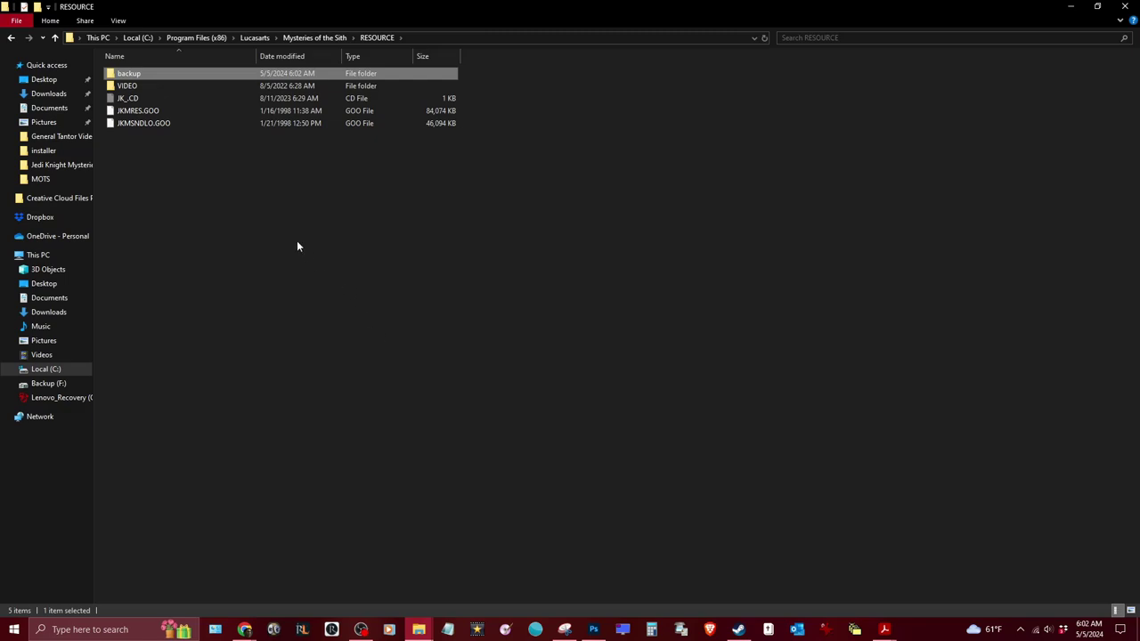
Paste the cut JK_.CD file into the backup folder and return to RESOURCE.
double_click(134, 77)
right_click(229, 221)
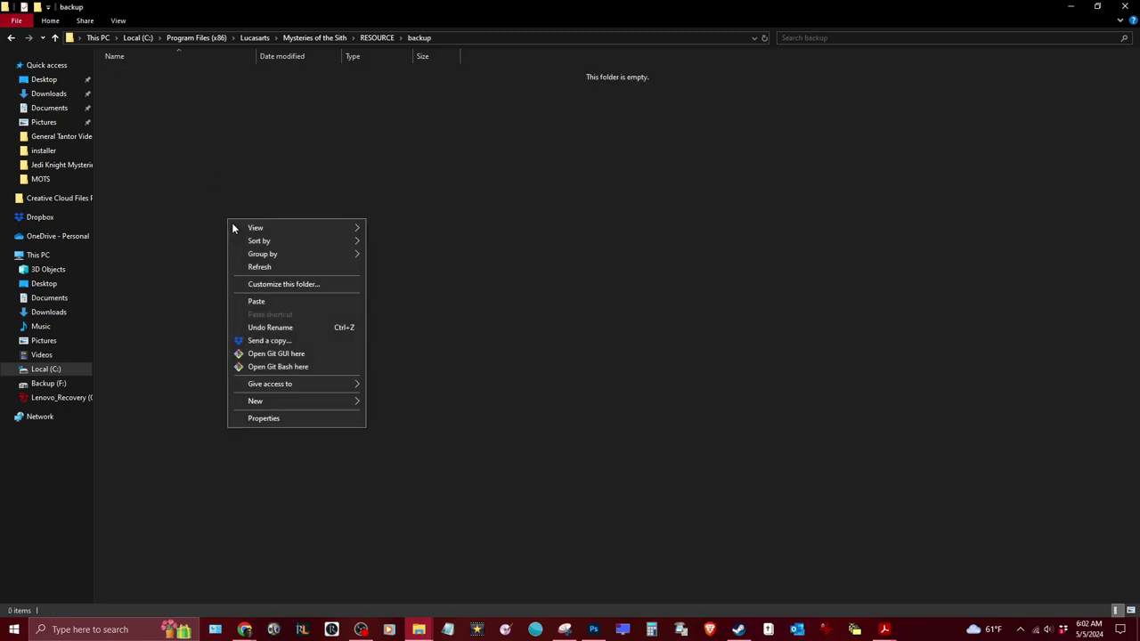
click(257, 302)
click(384, 38)
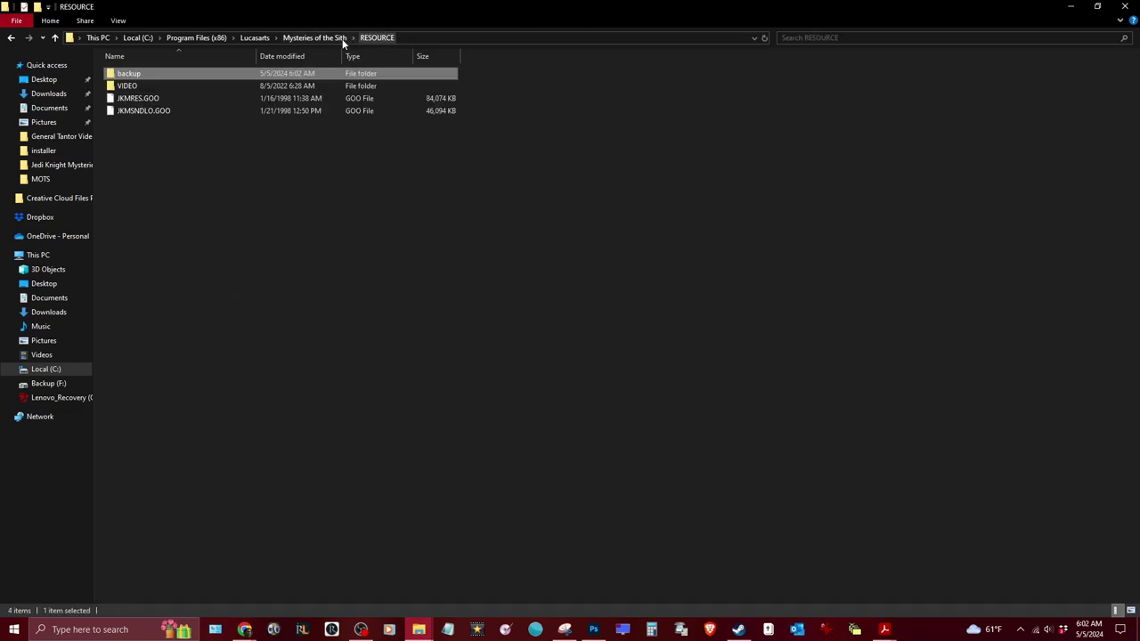
Go up to the Mysteries of the Sith folder and bring the DVD Drive (E:) SITH window to the front.
click(319, 37)
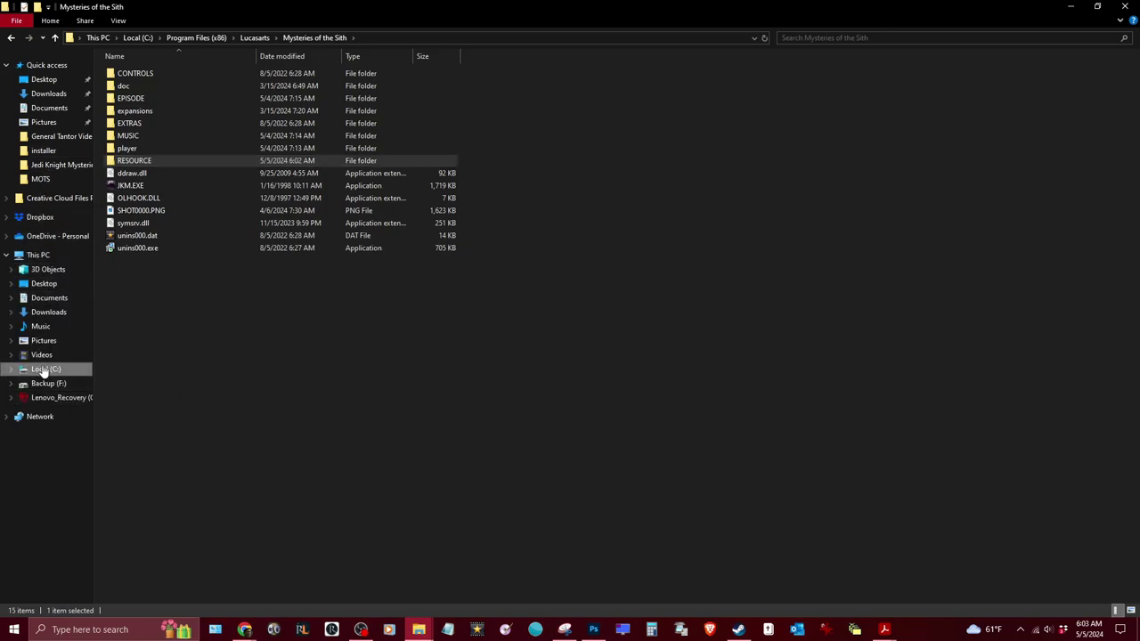
mouse_move(407, 634)
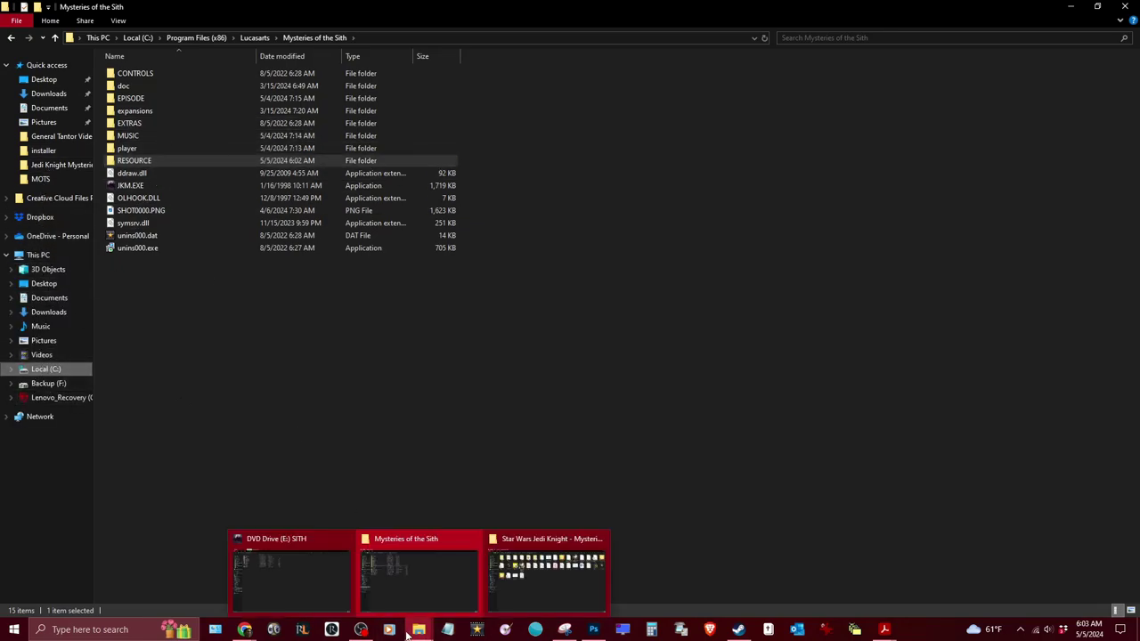
click(287, 571)
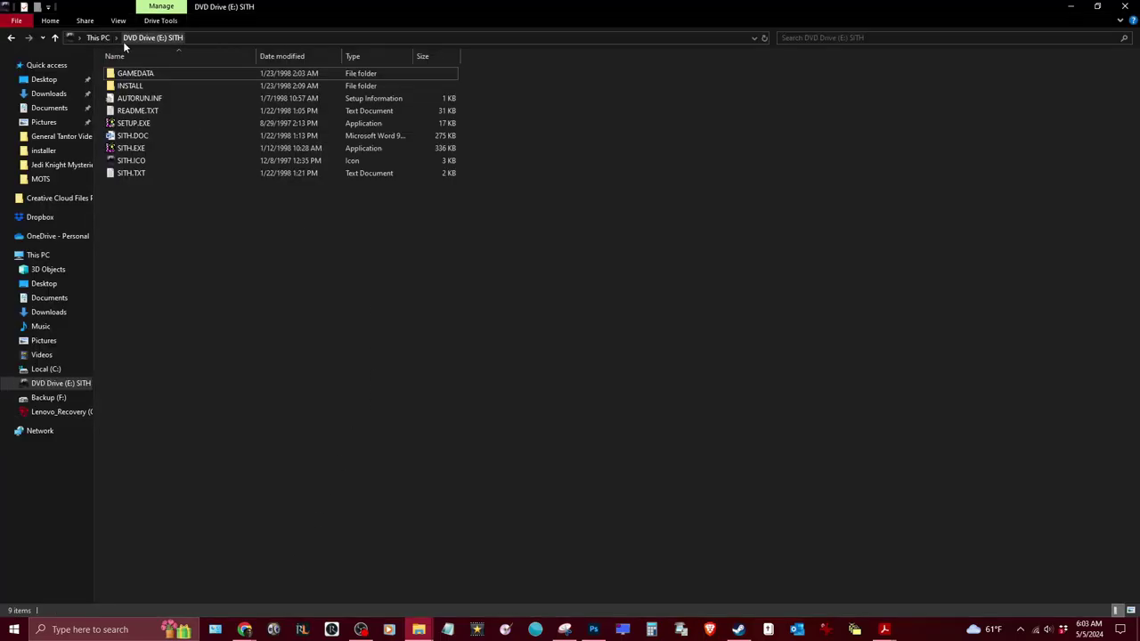
Check the mounted SITH disc on DVD Drive (E:) under This PC and minimize both open folder windows.
click(96, 38)
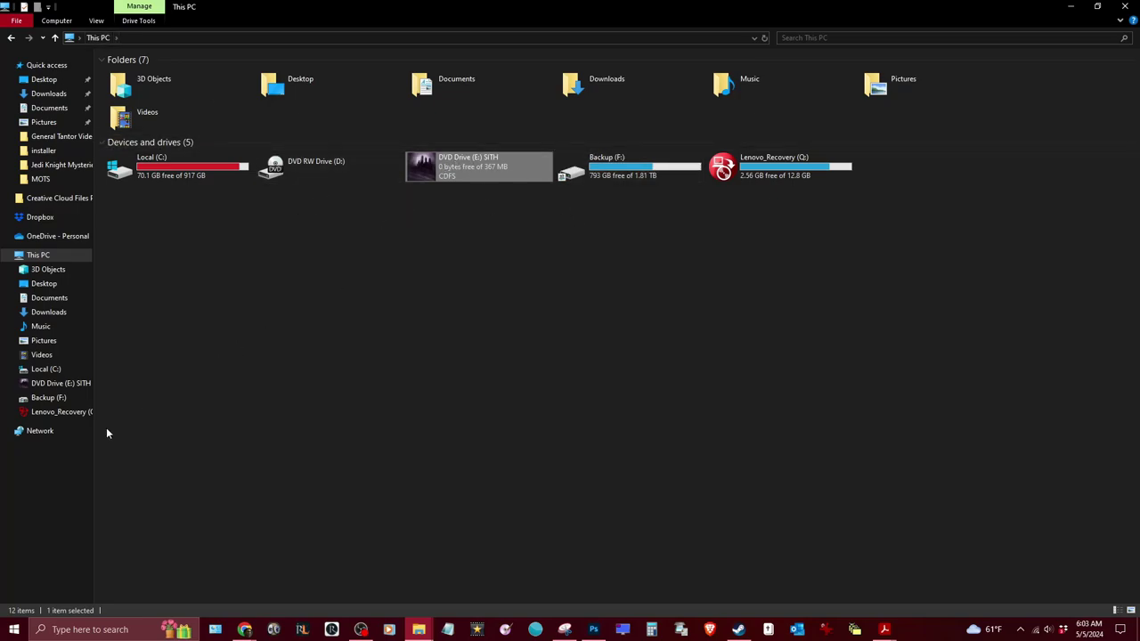
click(8, 384)
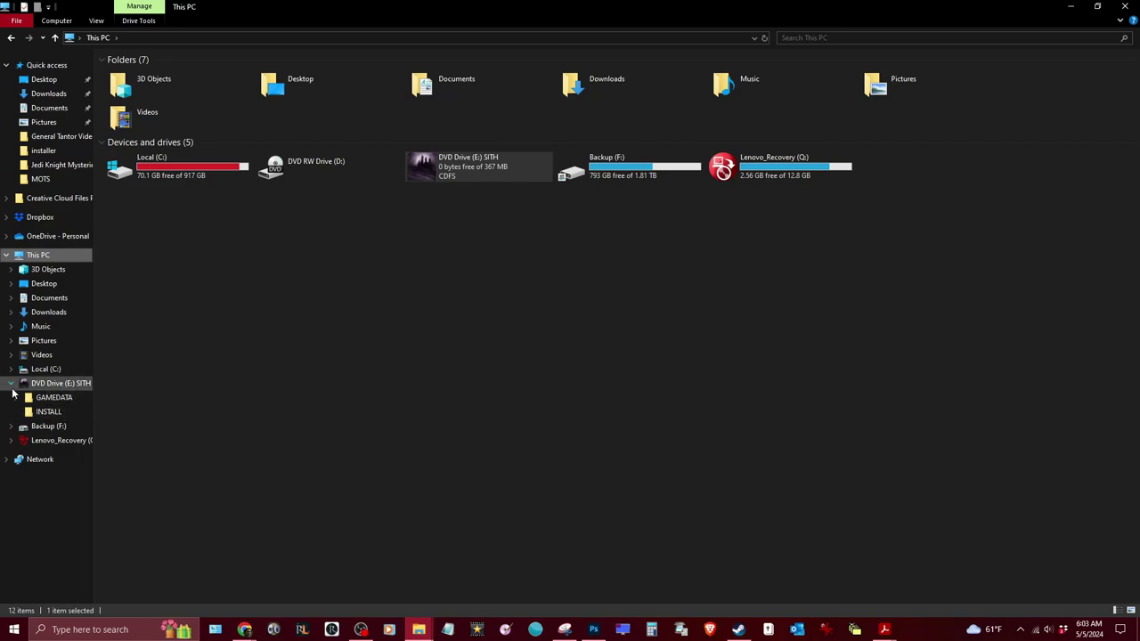
click(11, 387)
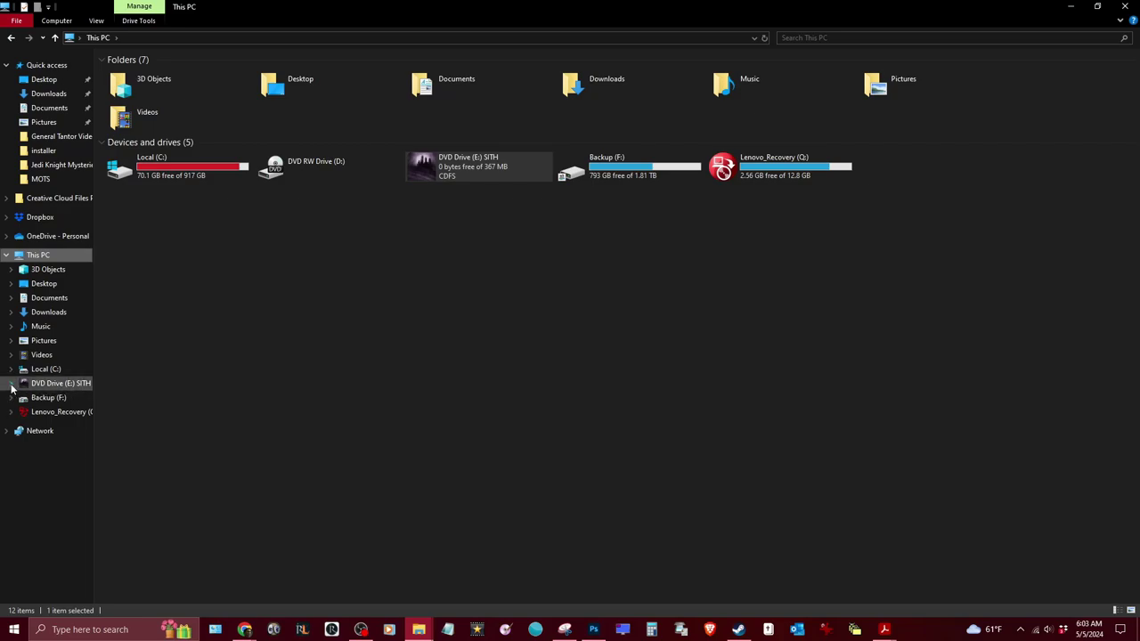
click(1074, 8)
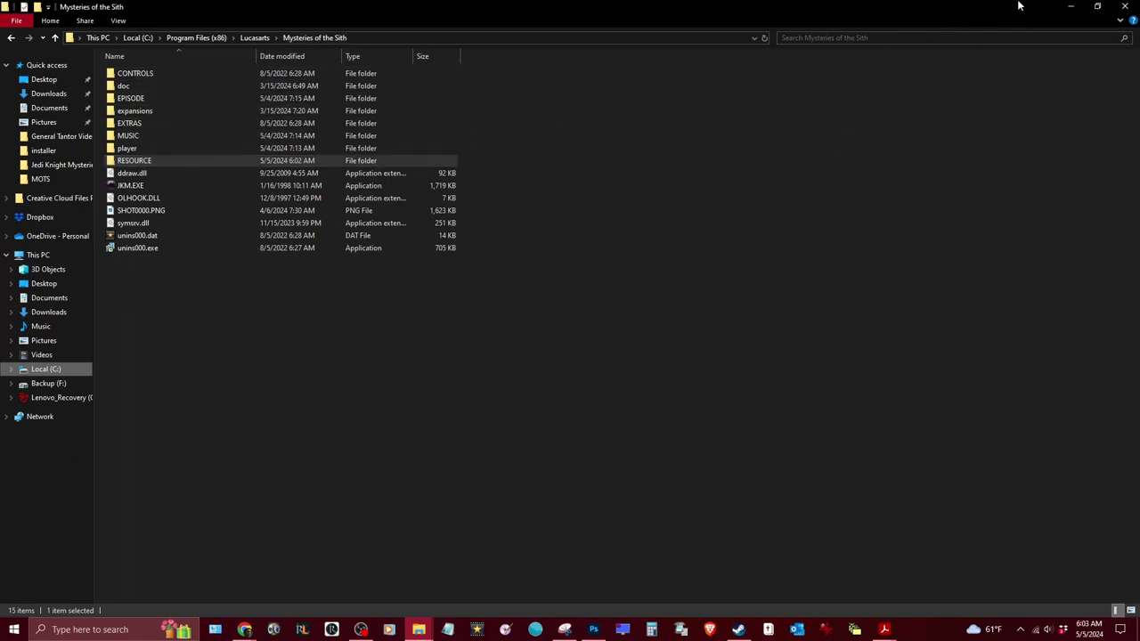
click(1070, 6)
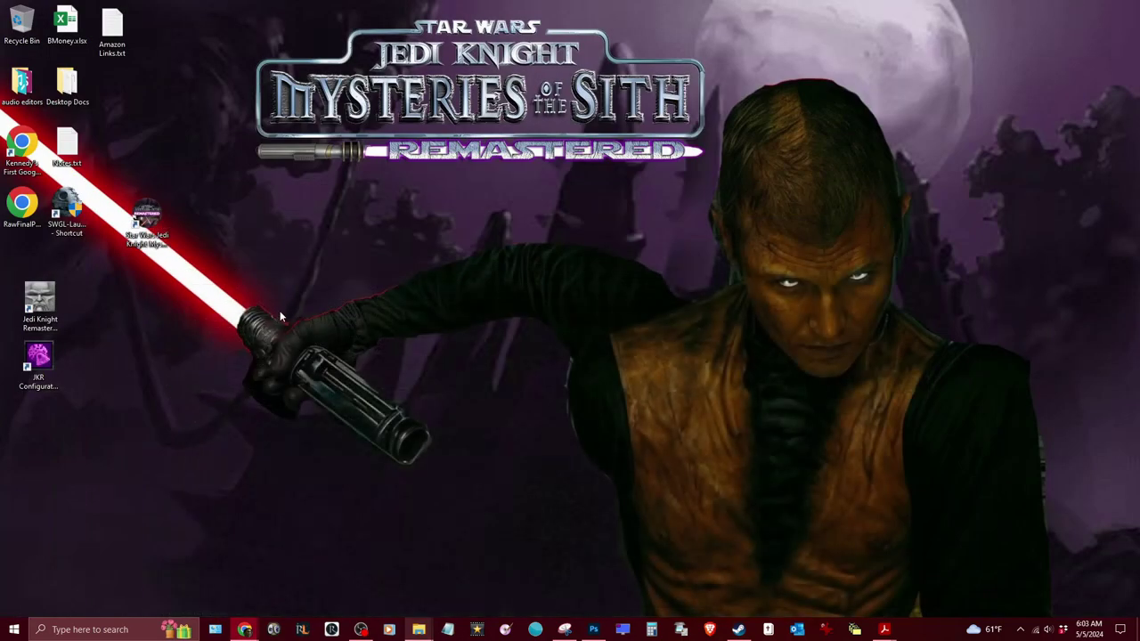
Look through the music tracks in the Mysteries of the Sith MUSIC folder and return to the desktop.
mouse_move(417, 628)
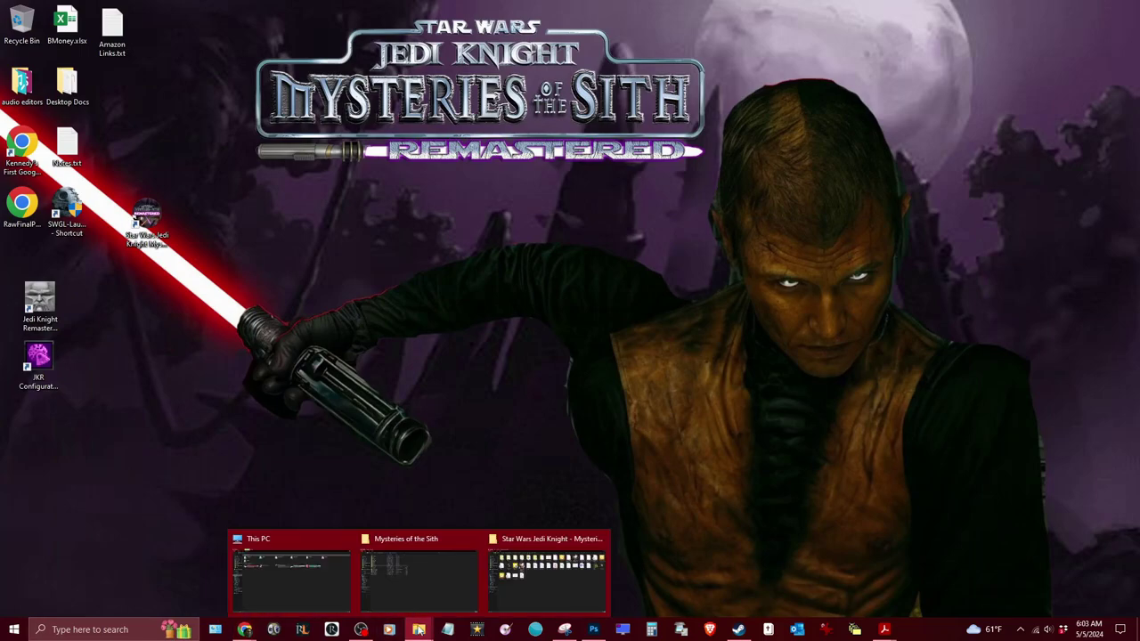
click(416, 584)
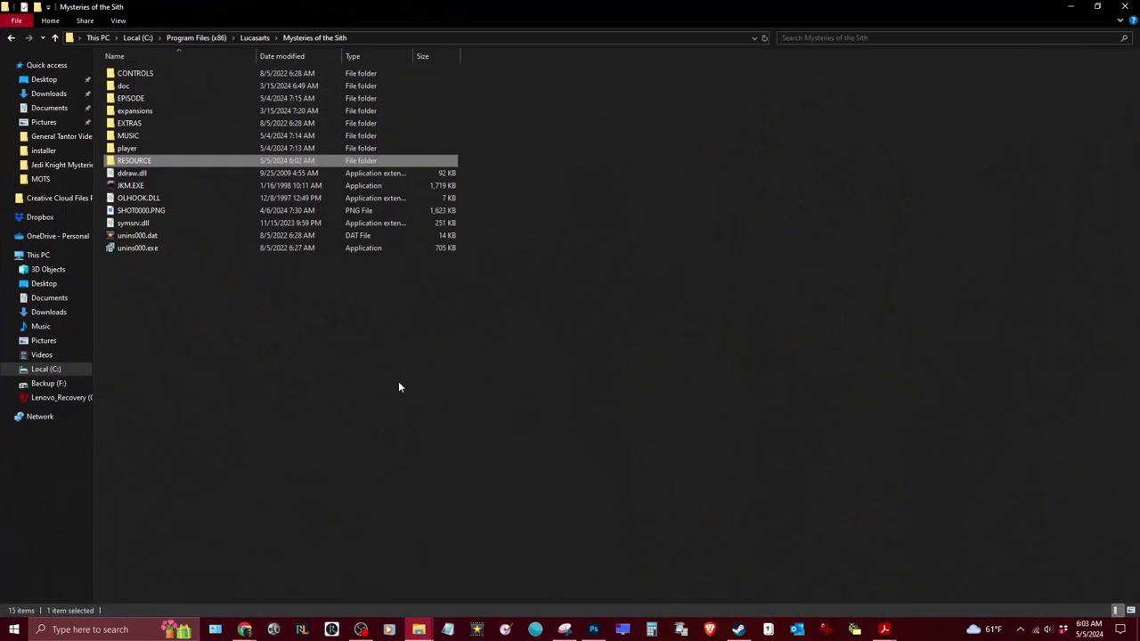
double_click(154, 134)
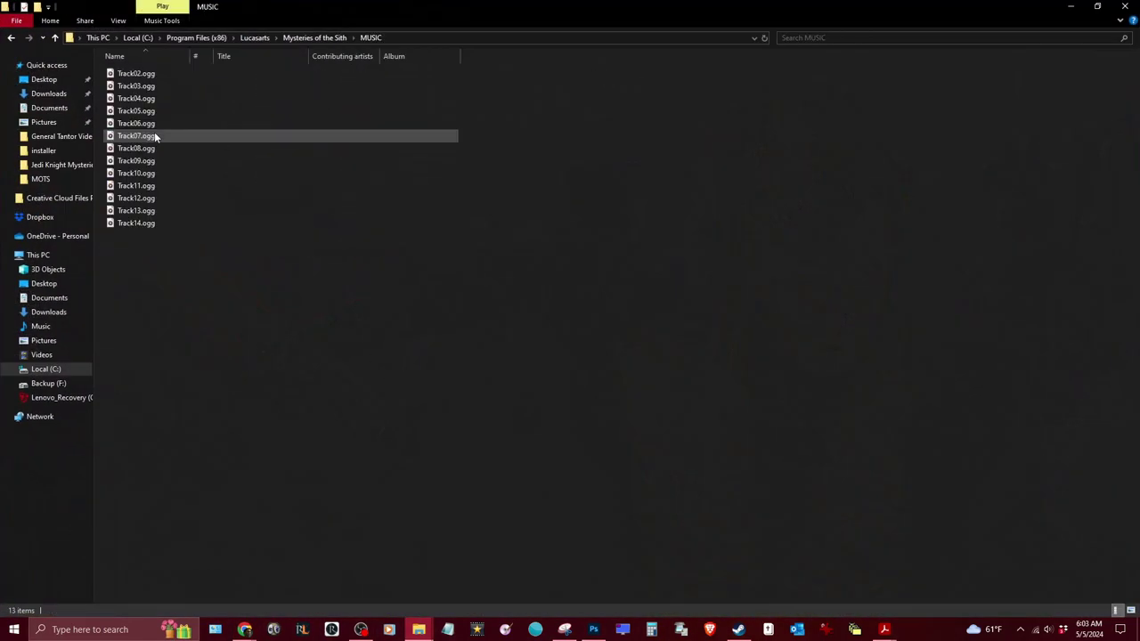
click(320, 37)
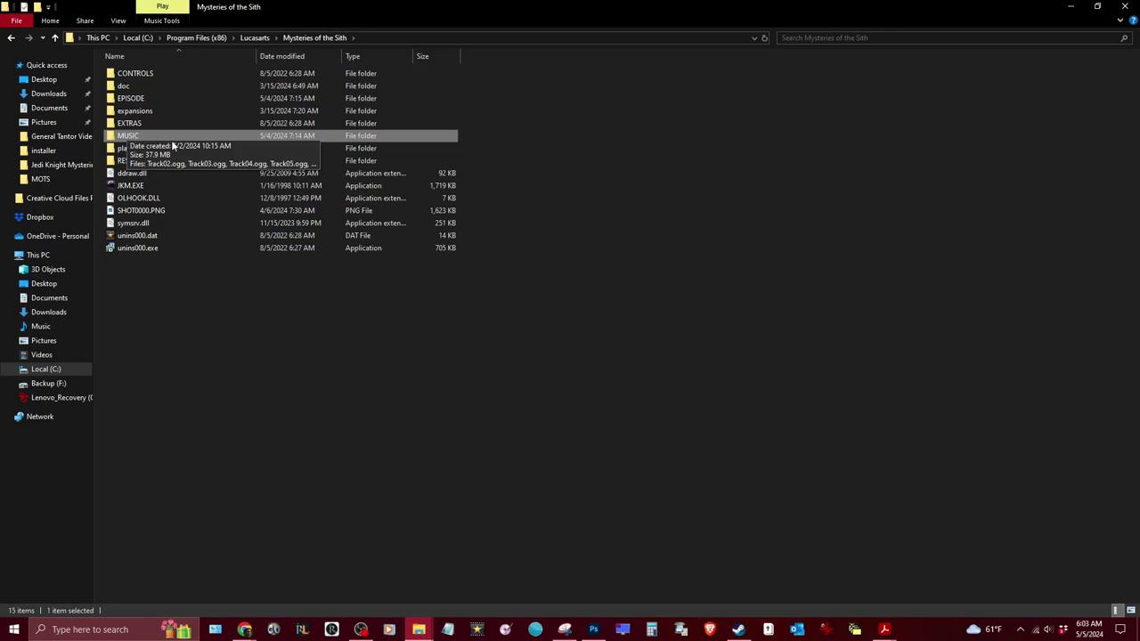
click(393, 397)
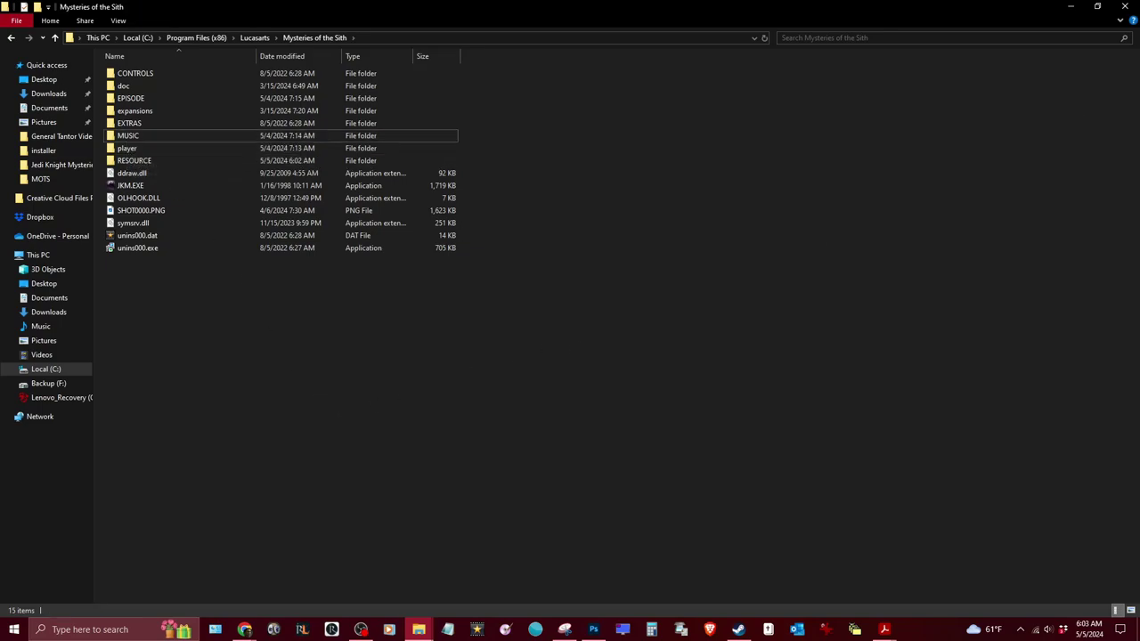
click(1073, 7)
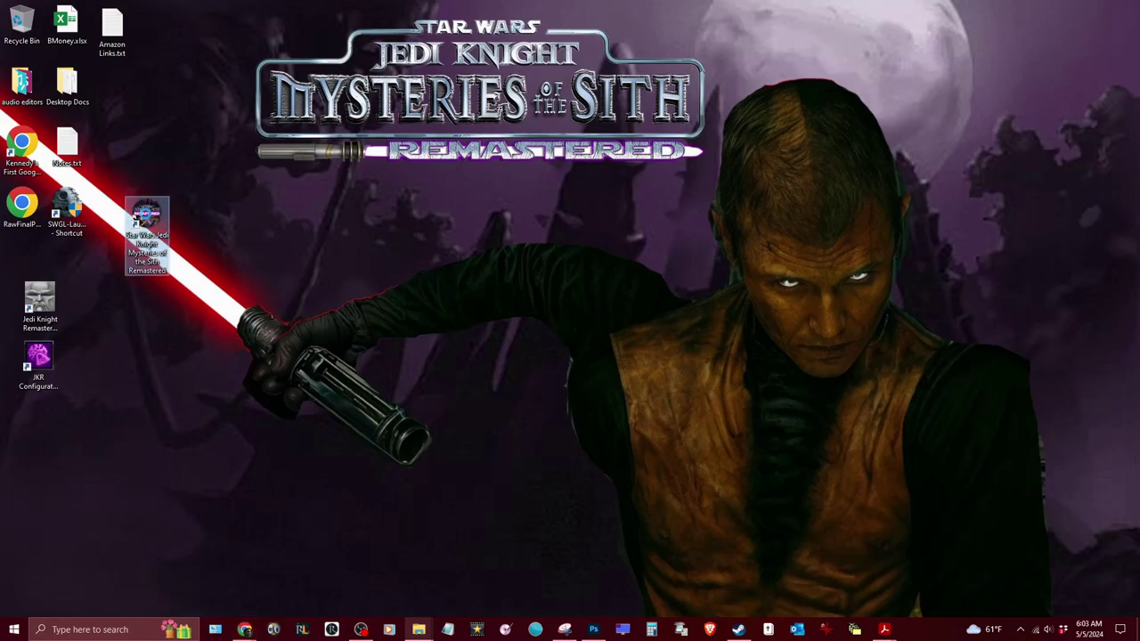
Open the file location of the Mysteries of the Sith Remastered shortcut and uninstall the mod with JKMRemasteredUninstaller.exe.
right_click(146, 215)
click(211, 236)
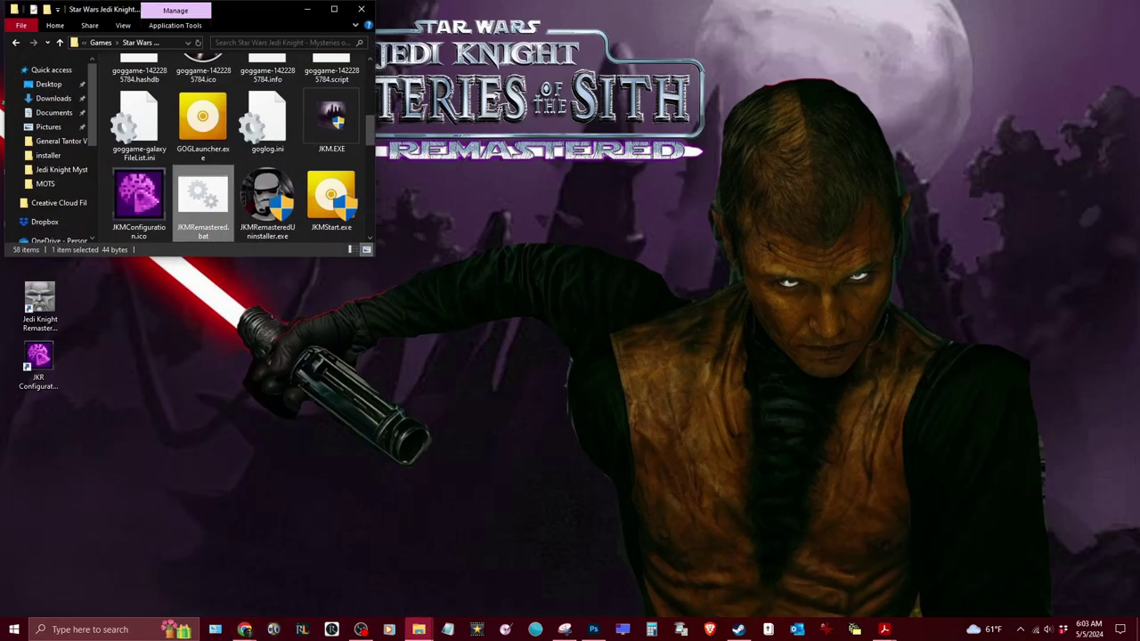
drag(276, 16, 466, 4)
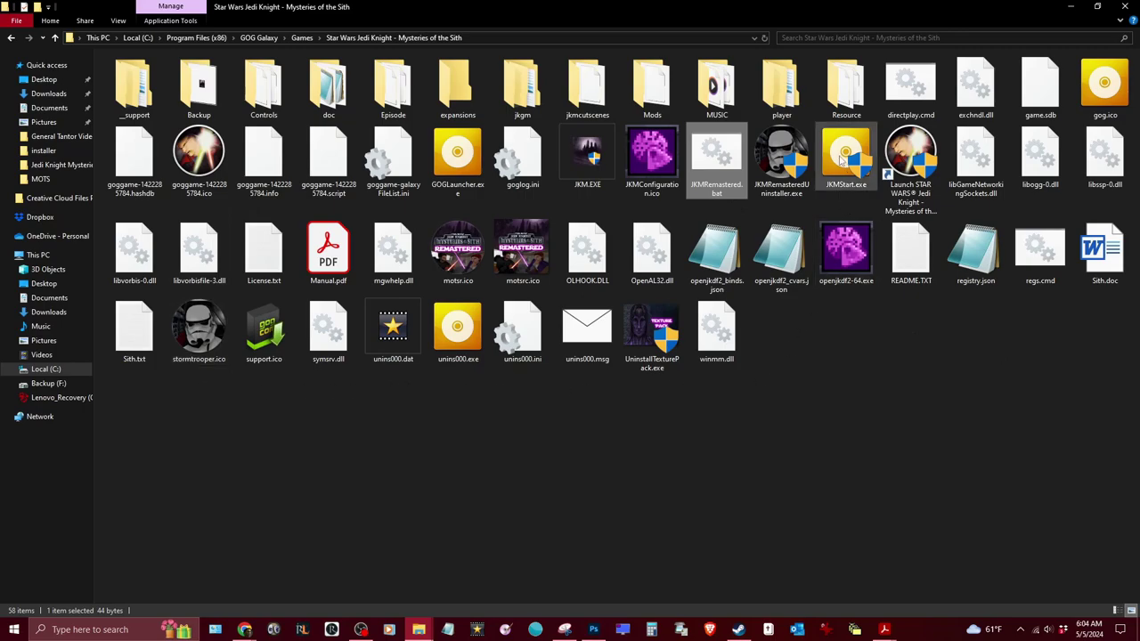
click(778, 155)
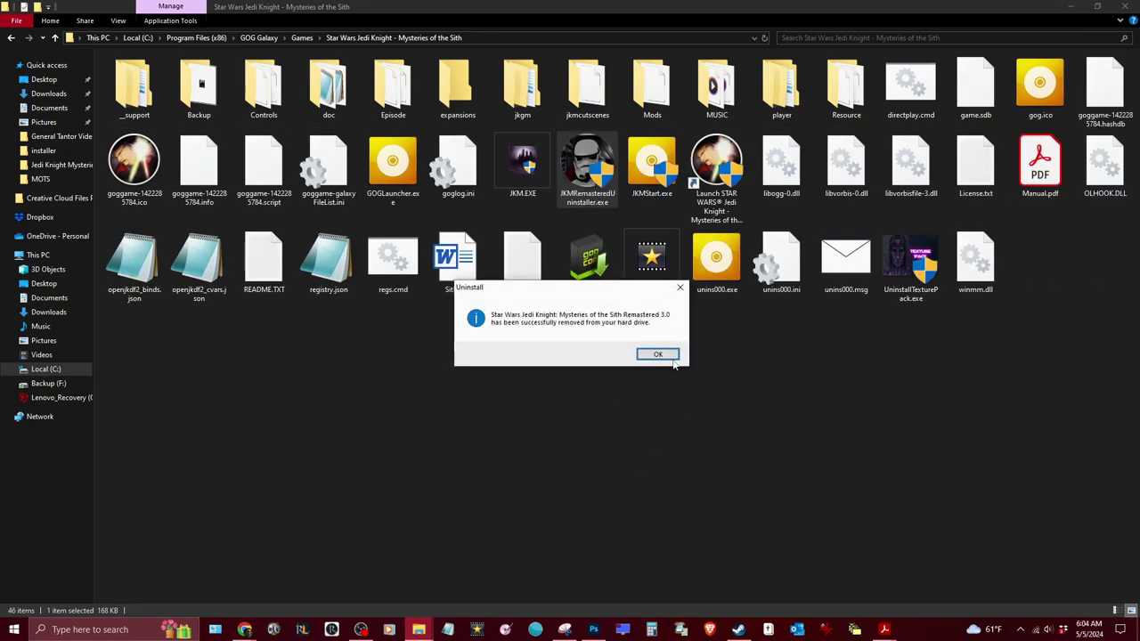
click(671, 357)
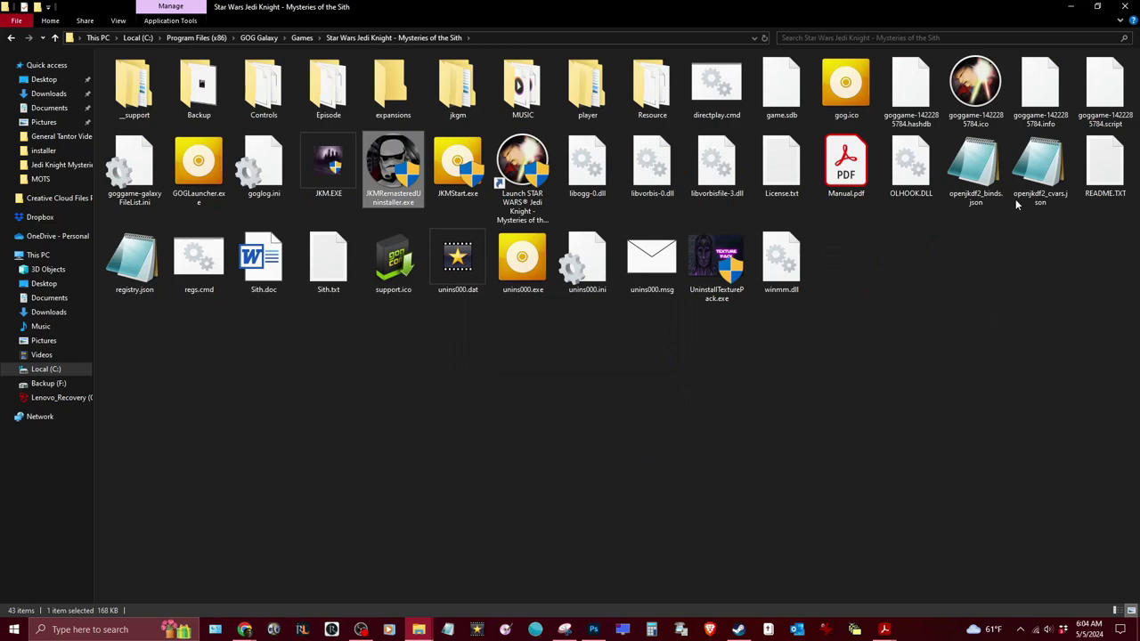
Delete the leftover openjkdf2_binds.json and openjkdf2_cvars.json files from the game folder.
click(1048, 174)
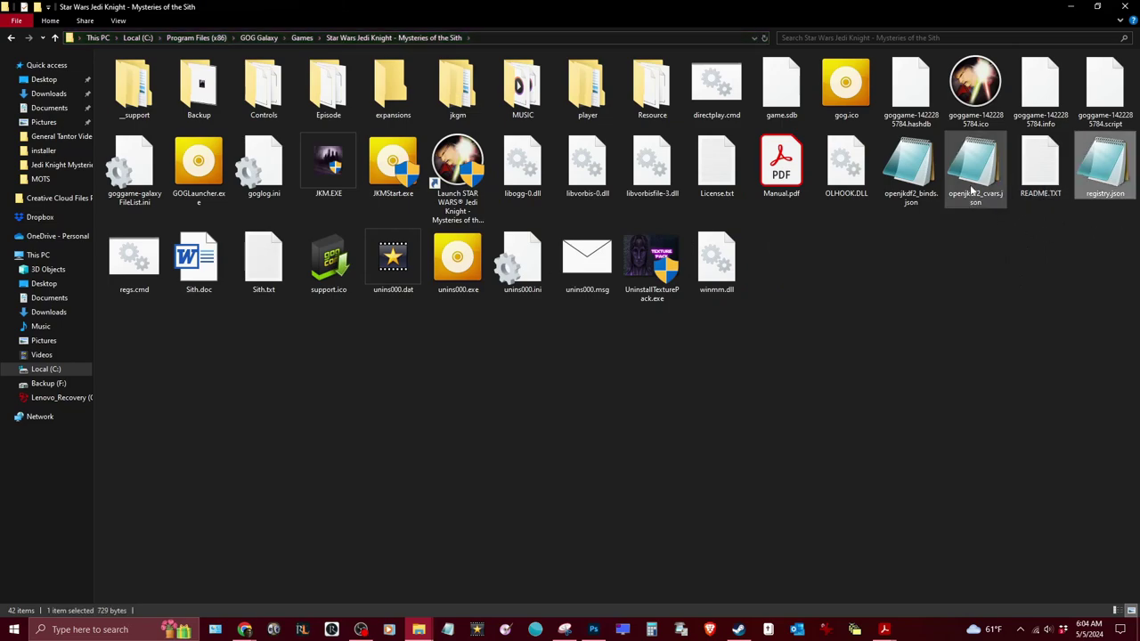
click(971, 189)
mouse_move(894, 269)
mouse_down()
mouse_move(1006, 134)
mouse_move(953, 200)
mouse_up()
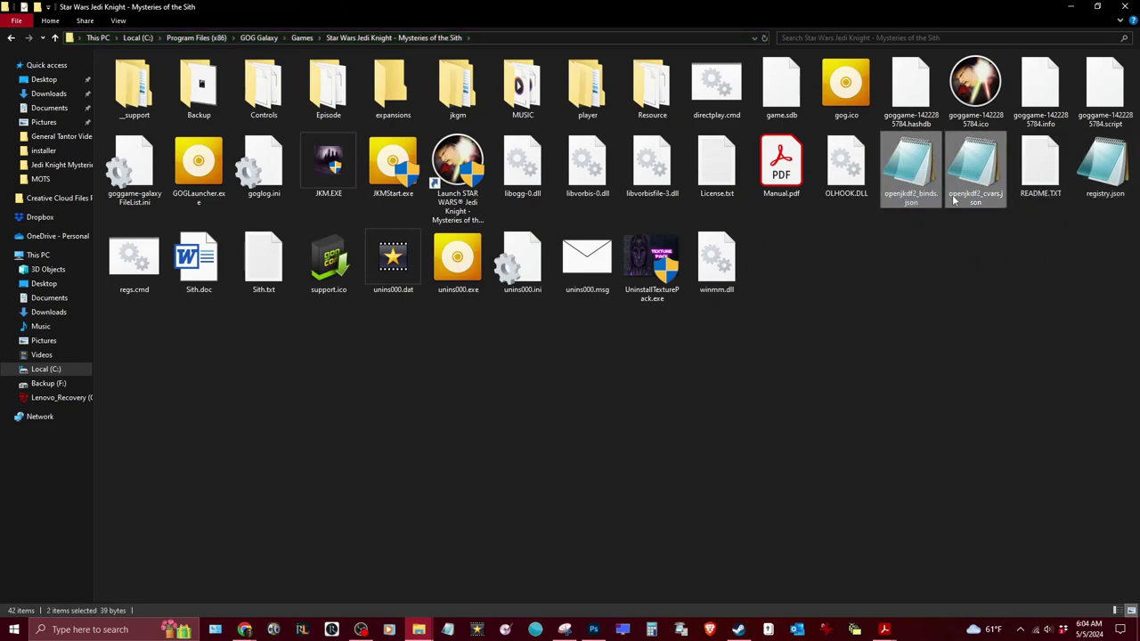
right_click(953, 200)
click(986, 390)
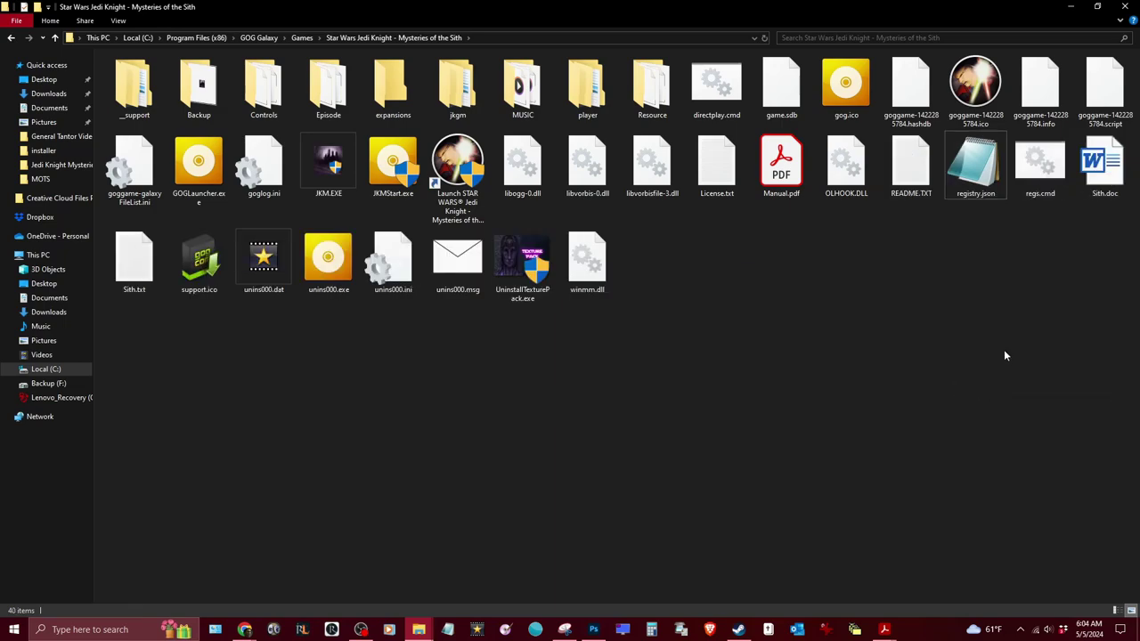
Delete the leftover registry.json file from the game folder.
click(1000, 184)
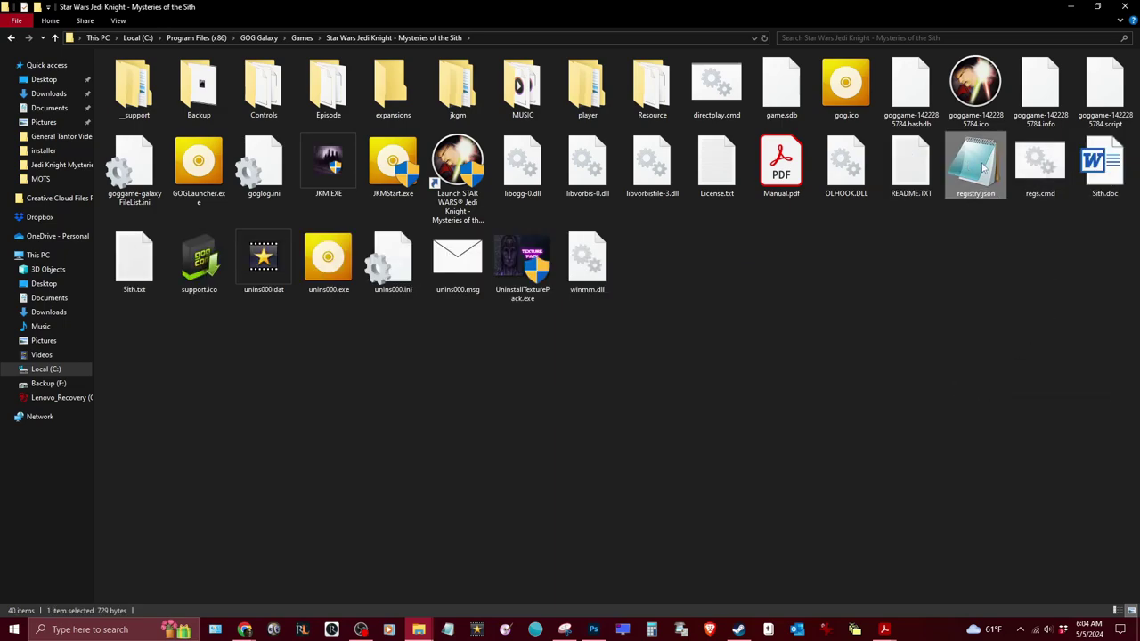
right_click(982, 164)
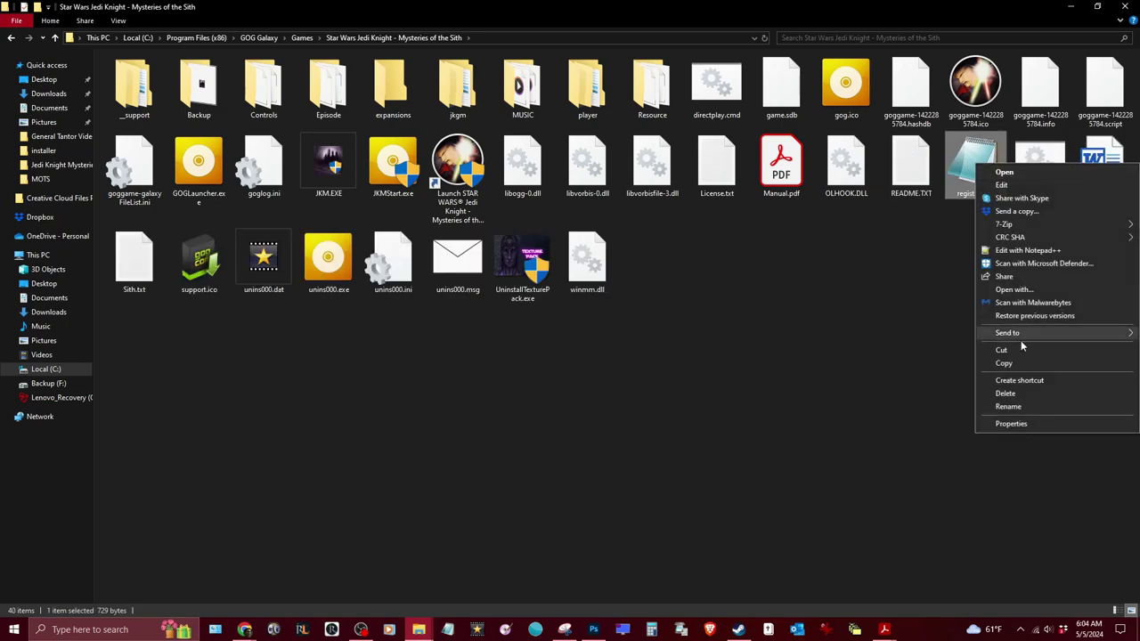
click(981, 158)
right_click(977, 168)
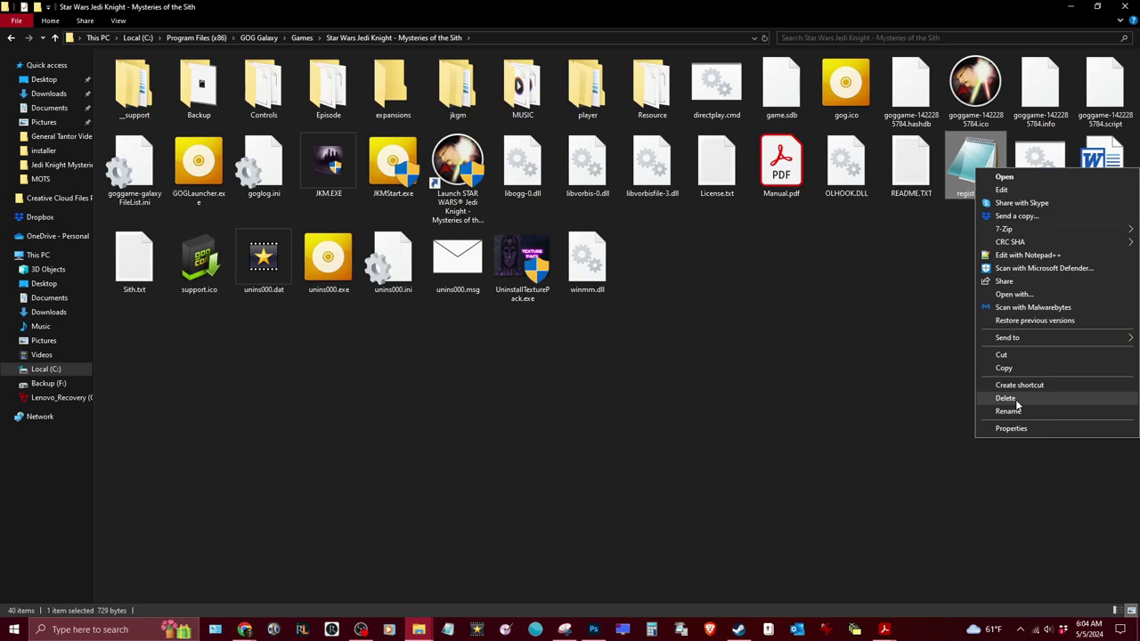
click(1016, 399)
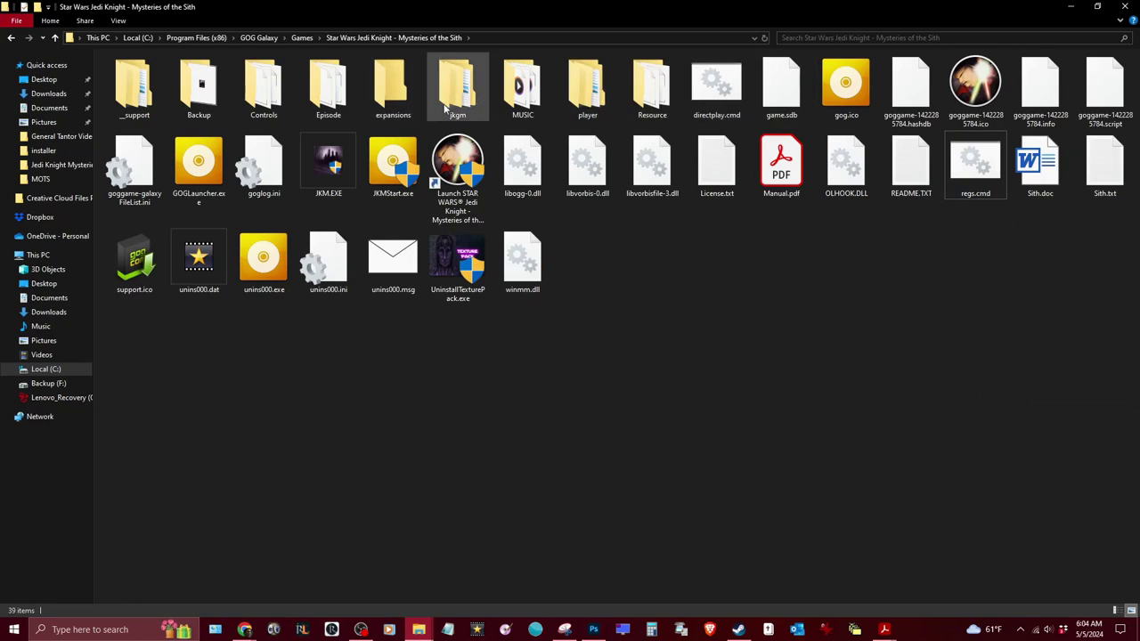
Move JKMSNDLO.GOO from the Backup Sounds folder into its parent Resource folder.
double_click(654, 97)
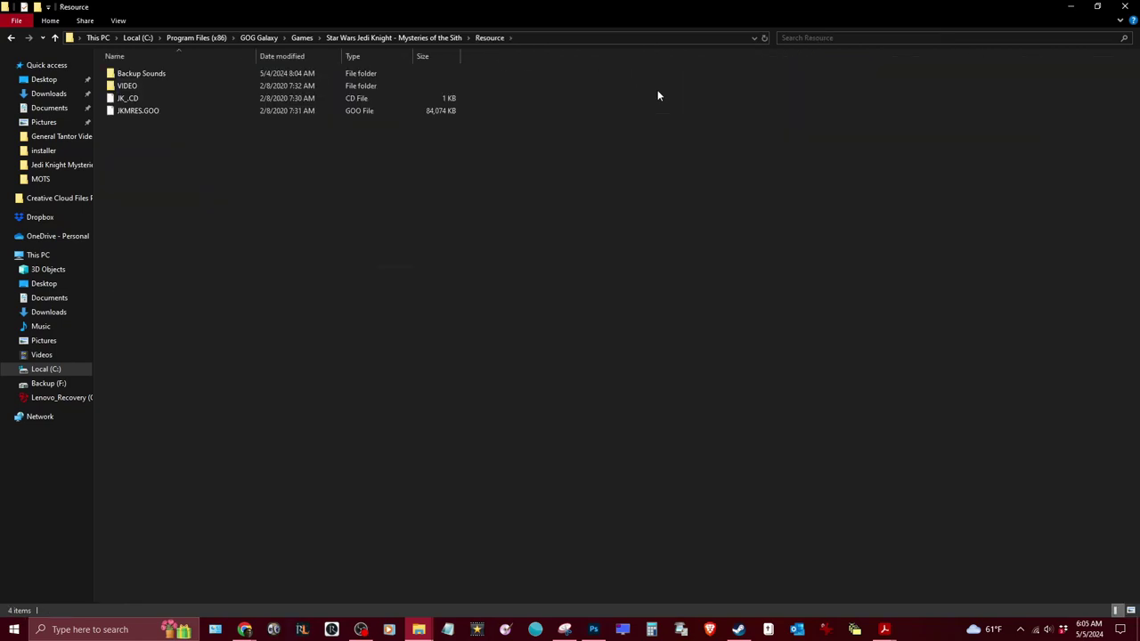
double_click(156, 74)
right_click(138, 74)
click(135, 78)
right_click(136, 74)
click(189, 231)
click(490, 38)
right_click(276, 218)
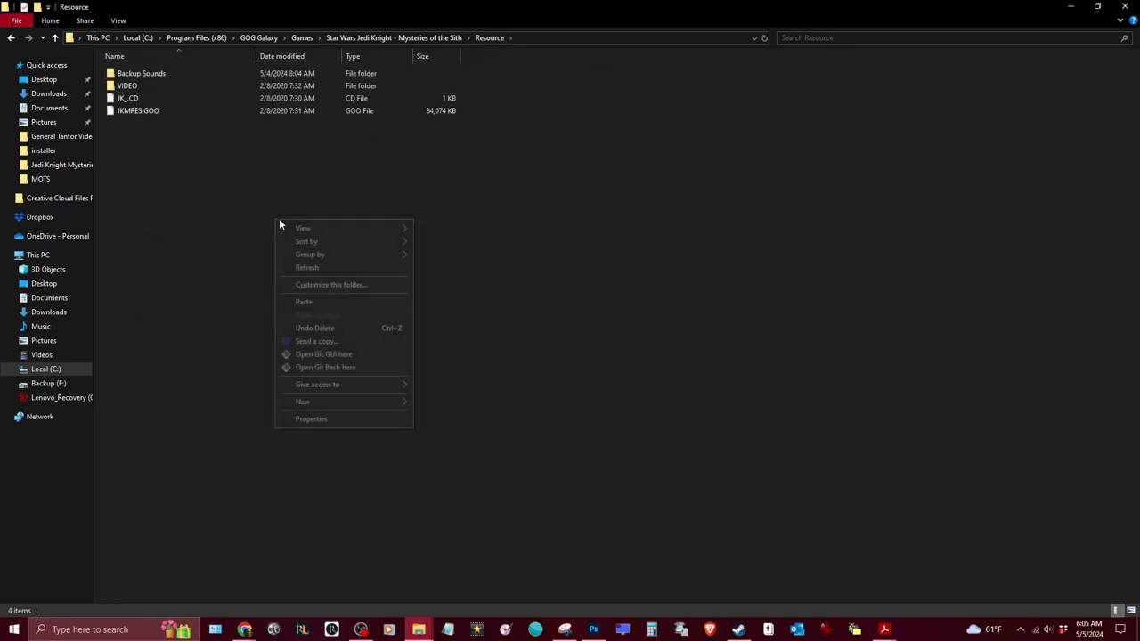
click(309, 299)
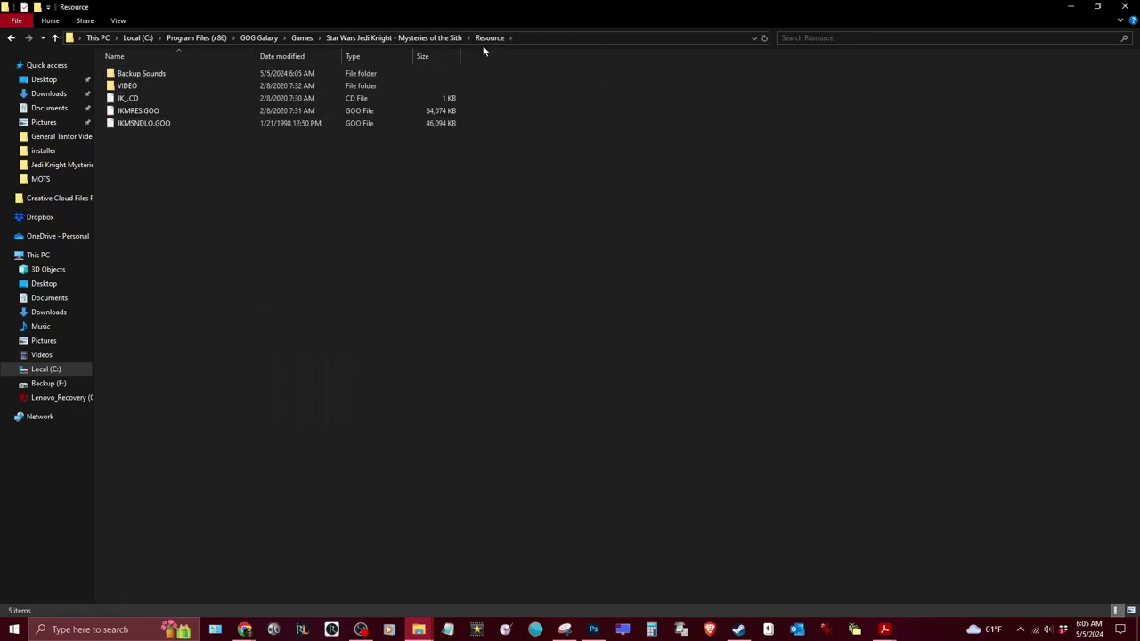
Delete the Backup Sounds folder from Resource and return to the main game folder.
click(143, 77)
right_click(141, 74)
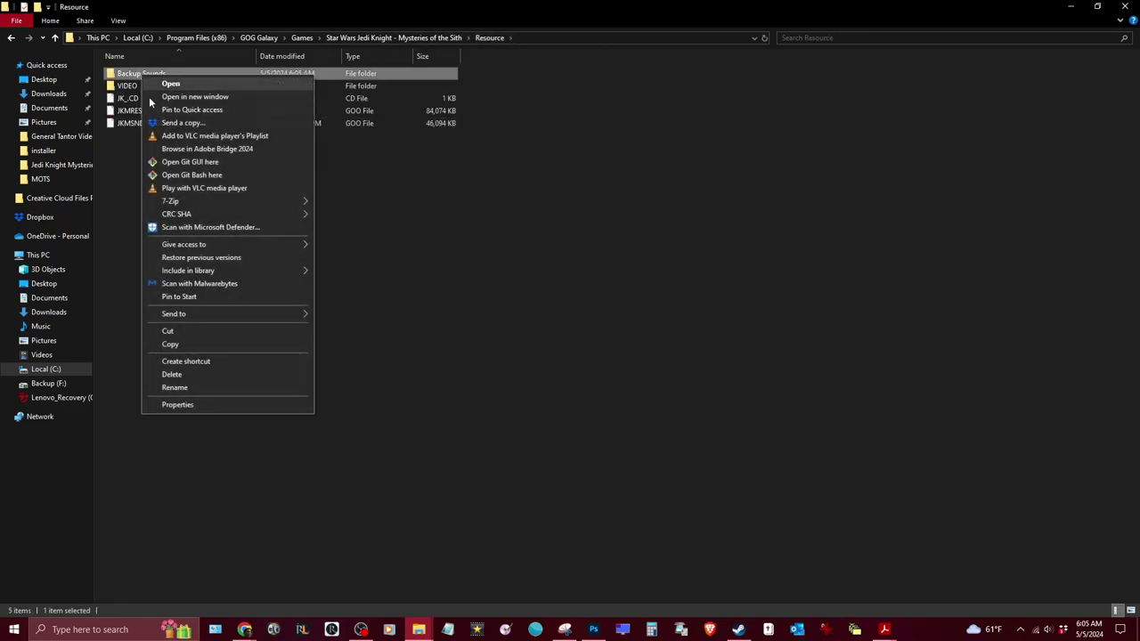
click(182, 375)
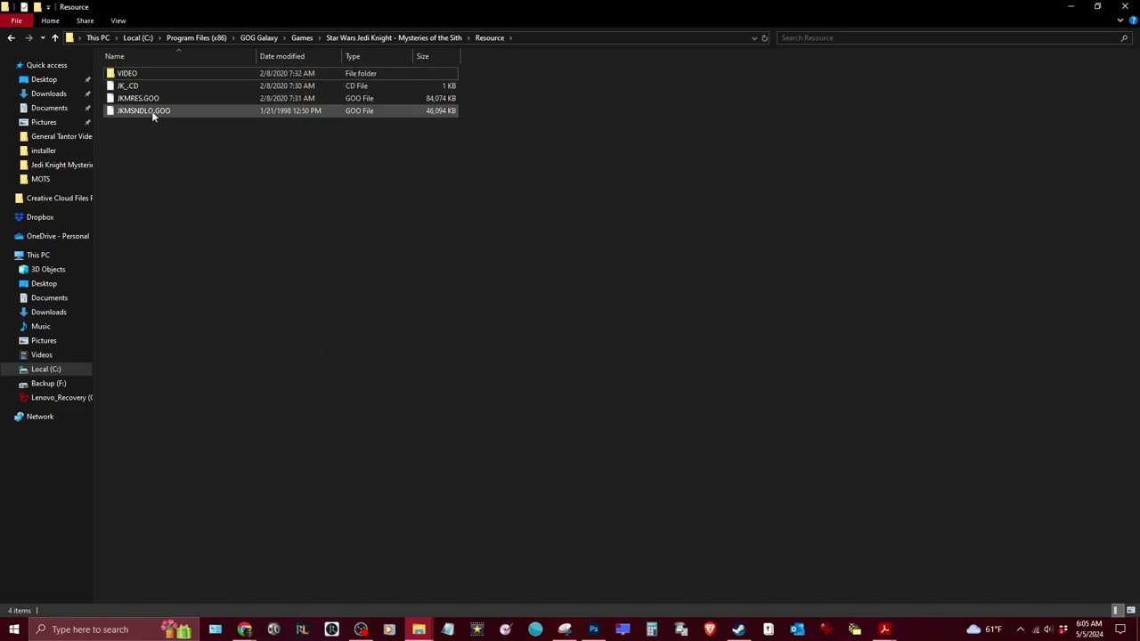
click(420, 38)
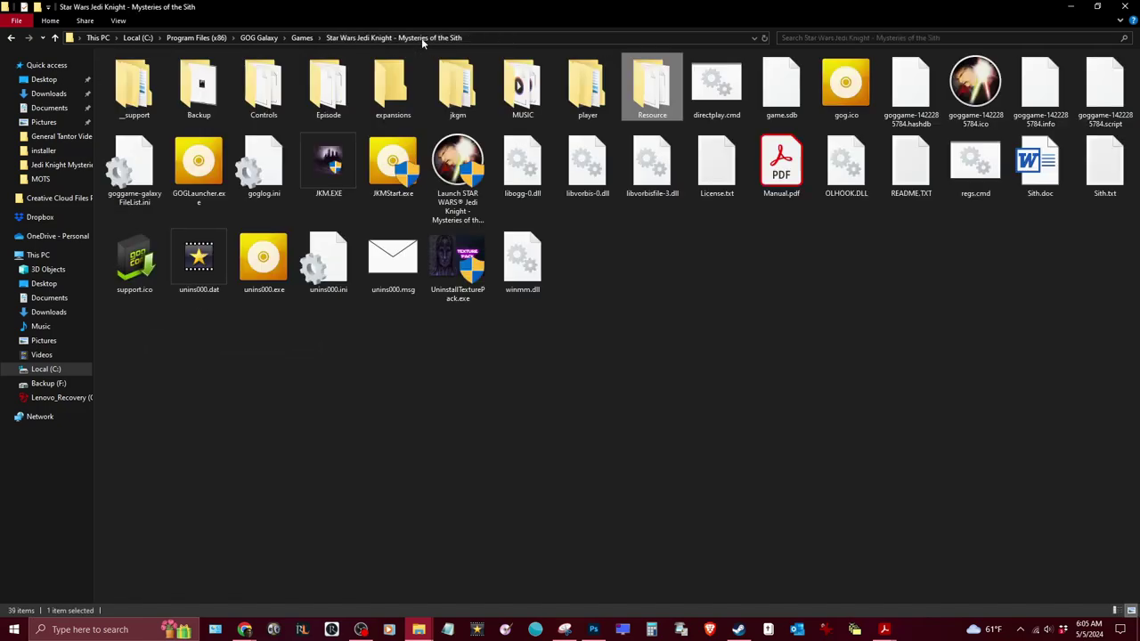
double_click(651, 100)
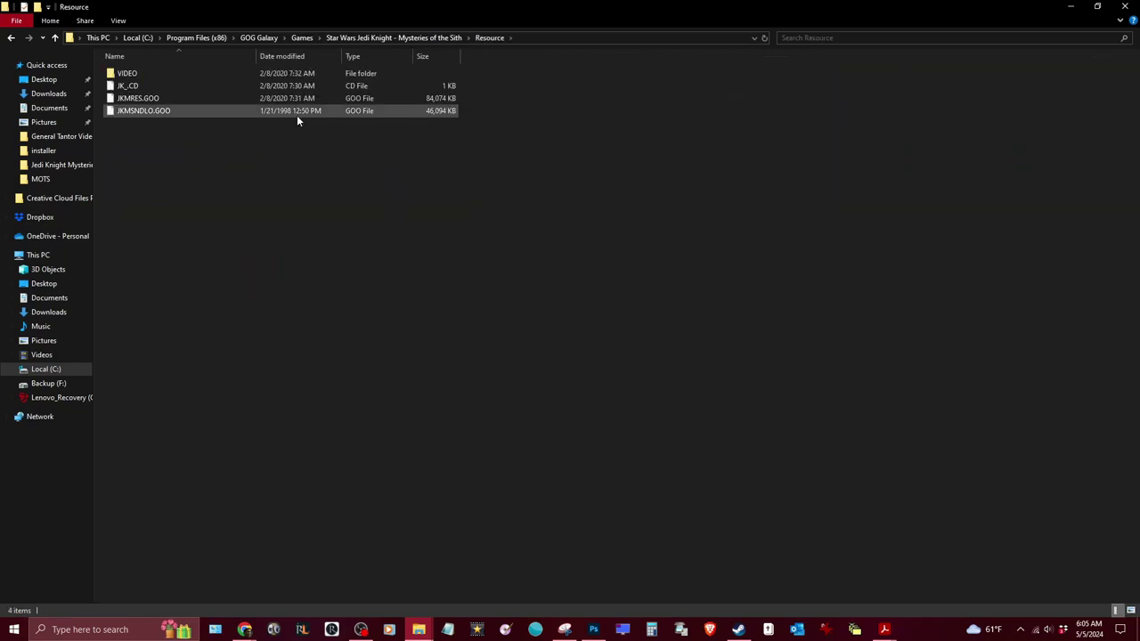
click(443, 39)
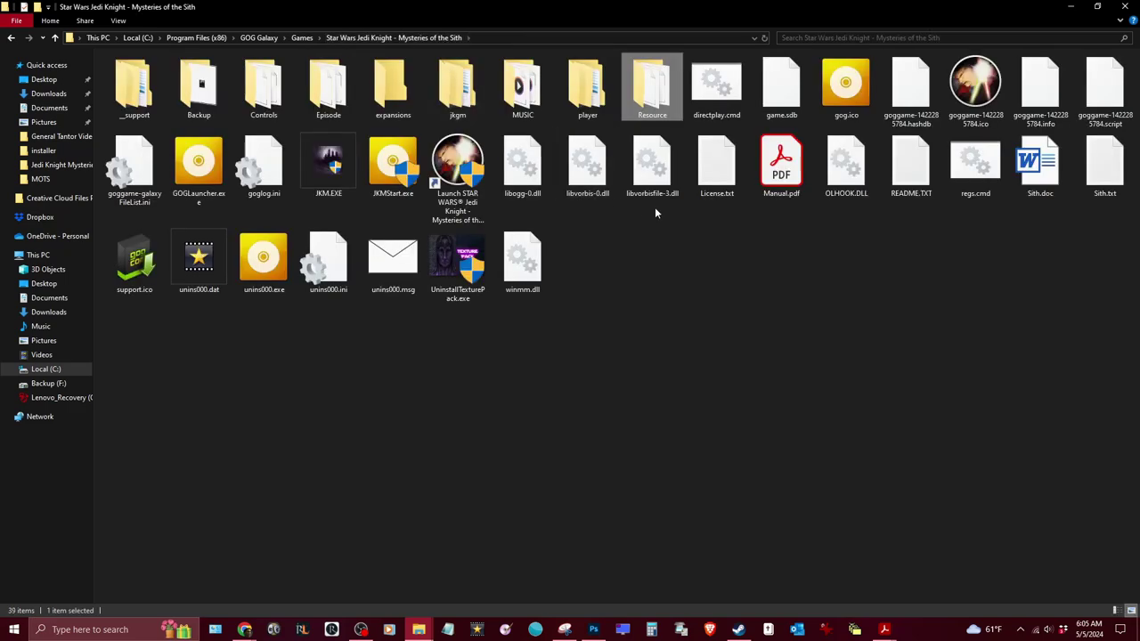
Move all nine OGG tracks from the MUSIC folder's Backup subfolder into the MUSIC folder itself.
double_click(522, 90)
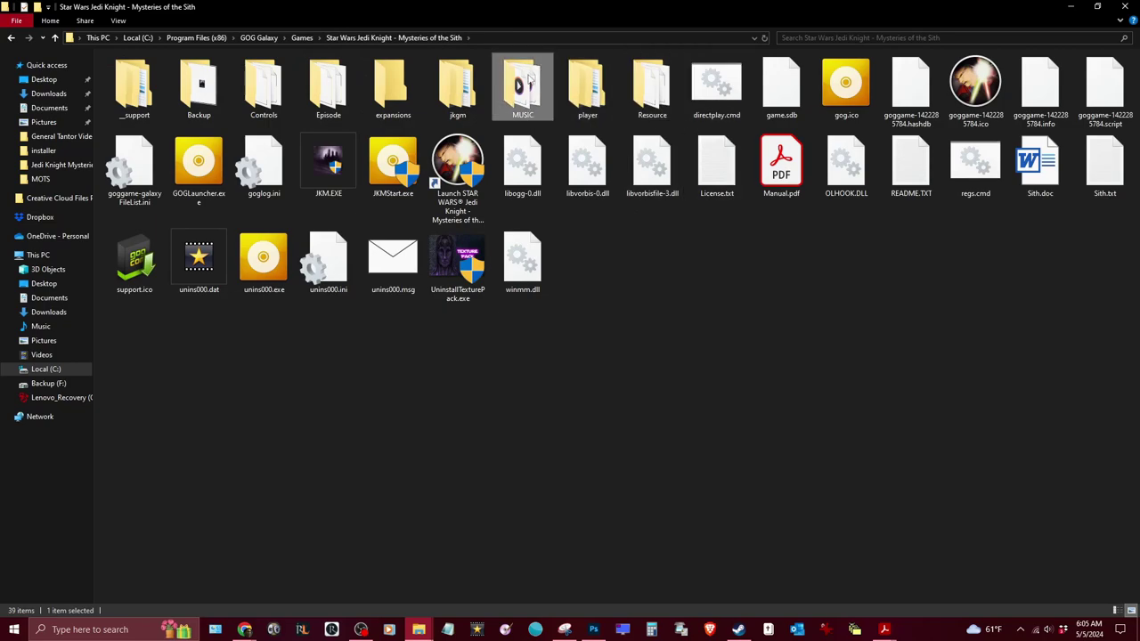
double_click(119, 78)
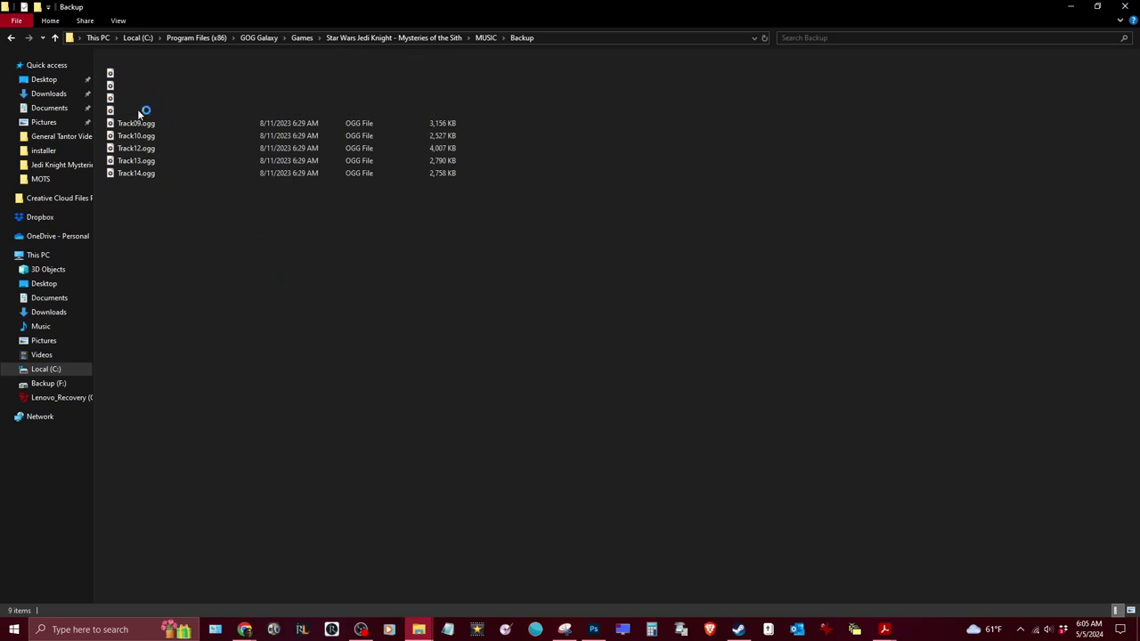
drag(142, 81, 270, 318)
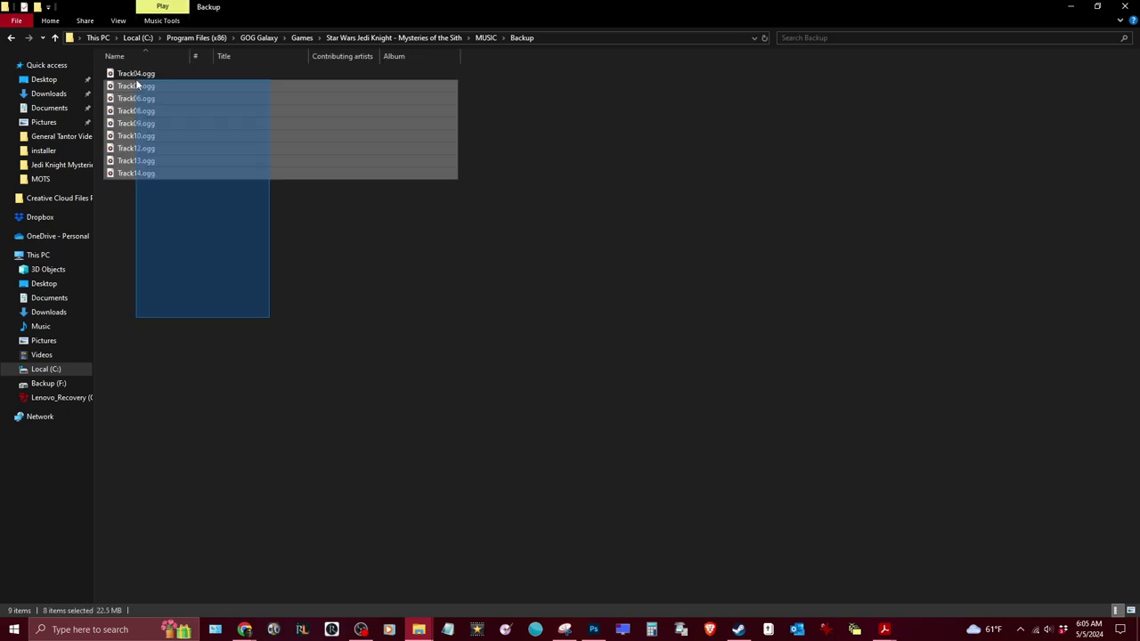
right_click(145, 79)
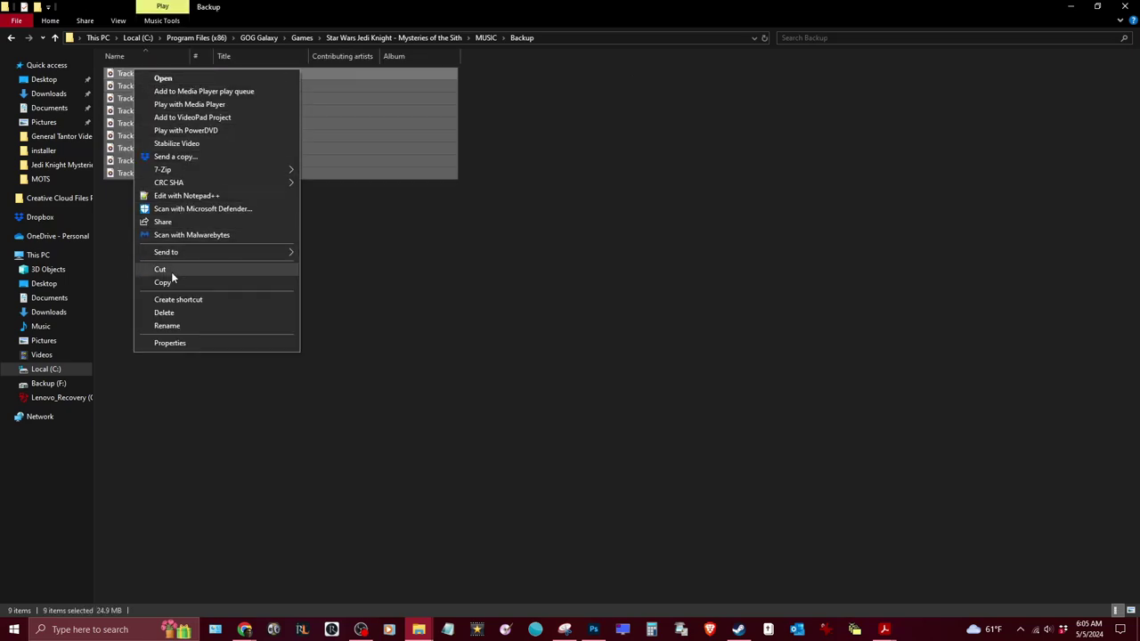
click(170, 272)
click(485, 37)
right_click(193, 254)
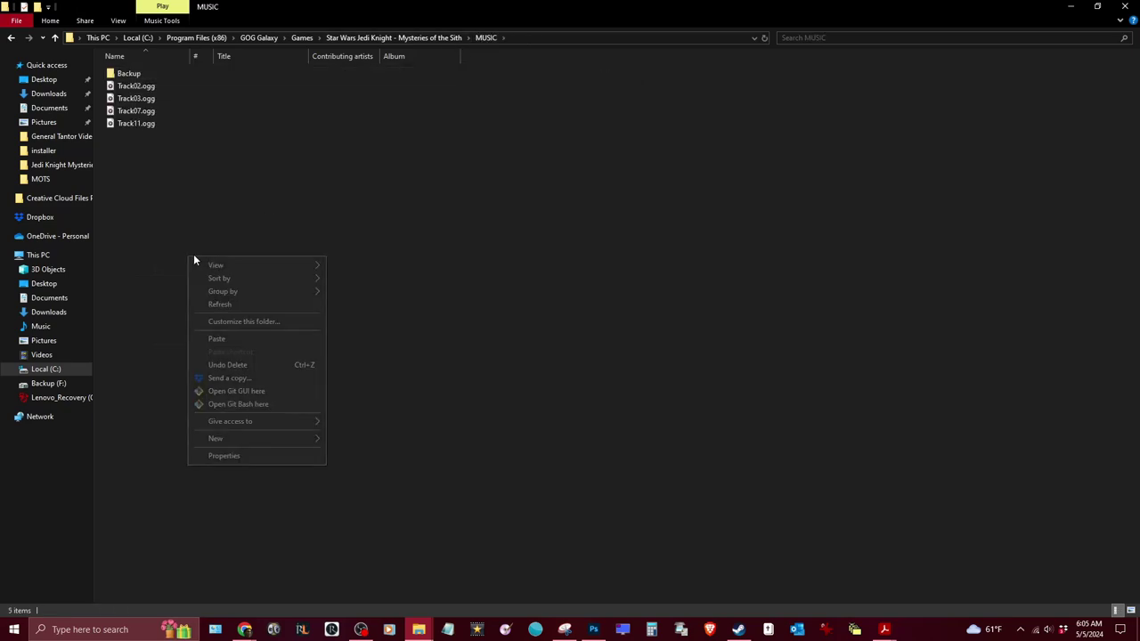
click(237, 340)
Delete the Backup folder from MUSIC and return to the main Mysteries of the Sith game folder.
right_click(125, 74)
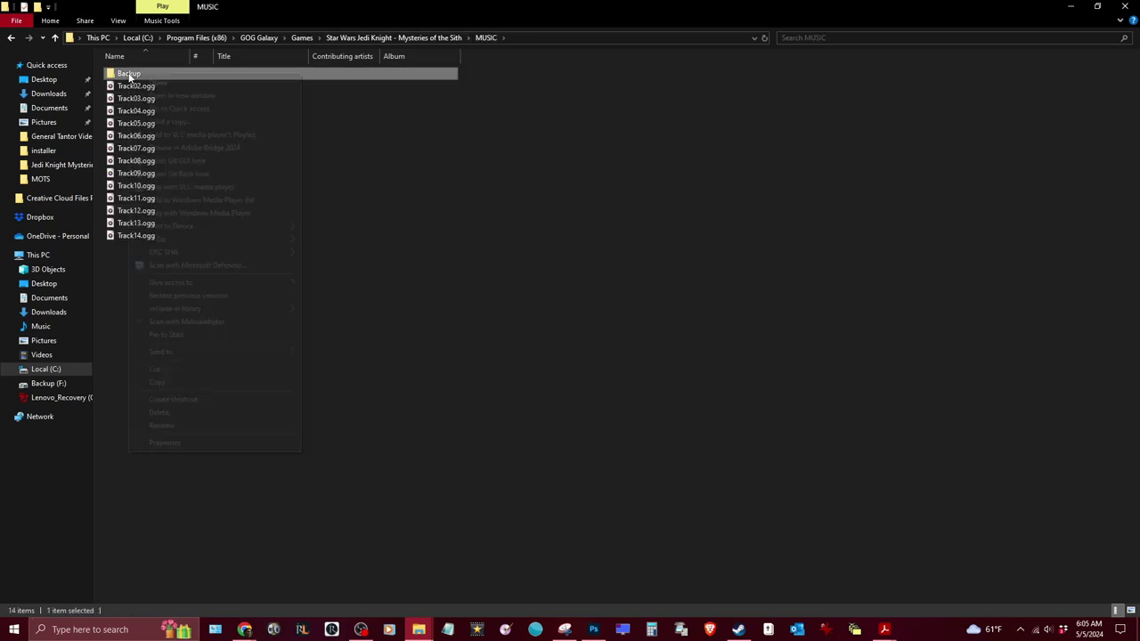
click(170, 413)
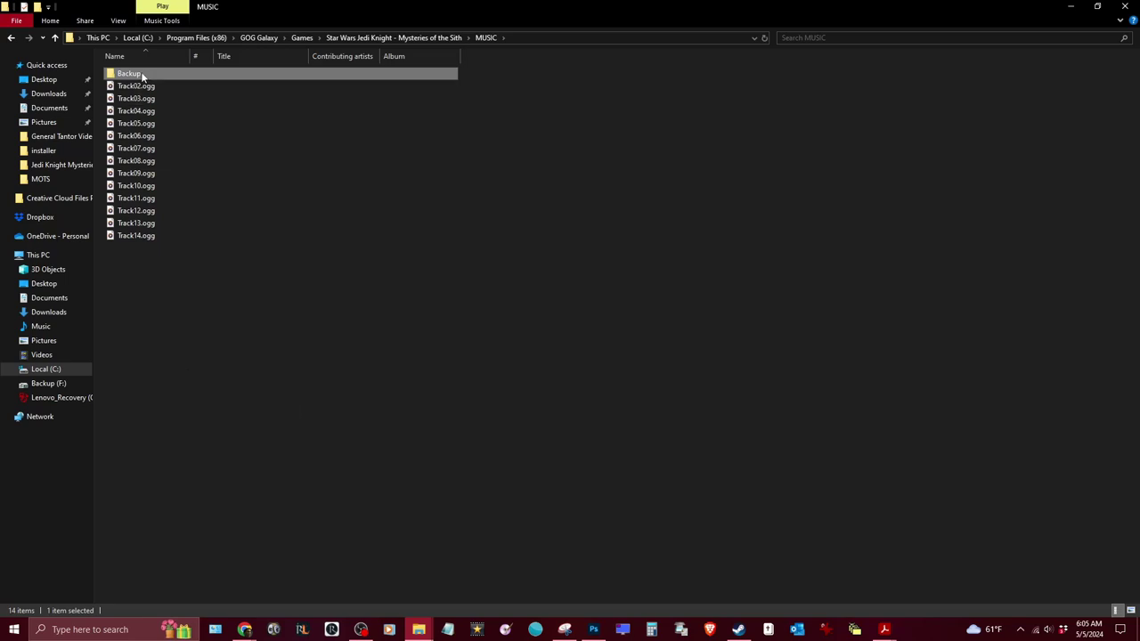
click(400, 39)
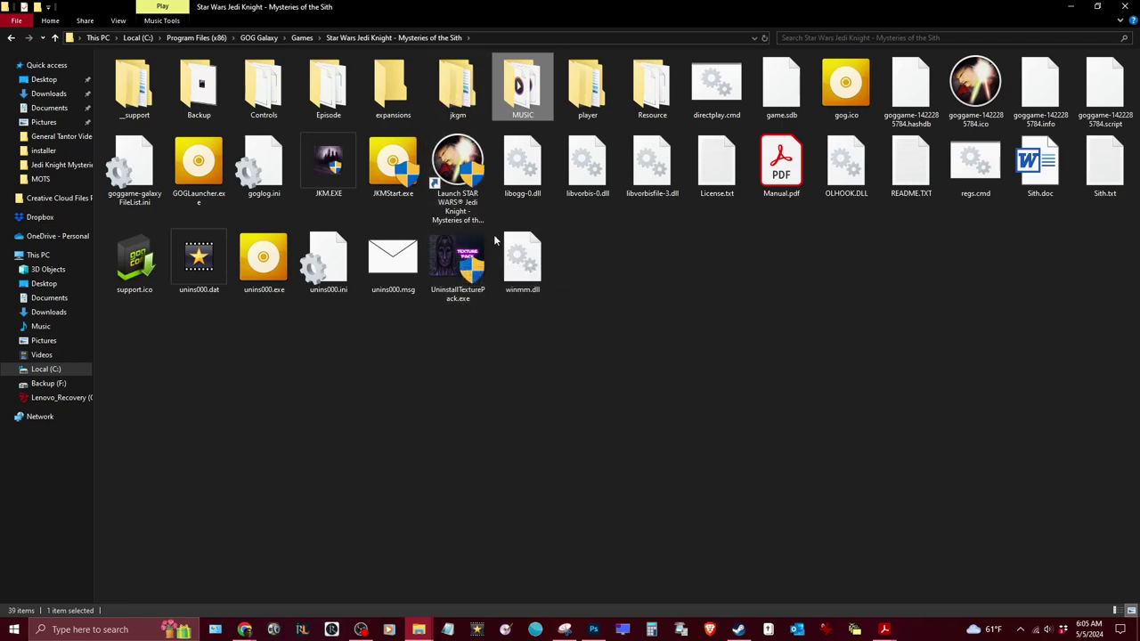
Run UninstallTexturePack.exe from the game folder to remove the texture pack.
click(470, 73)
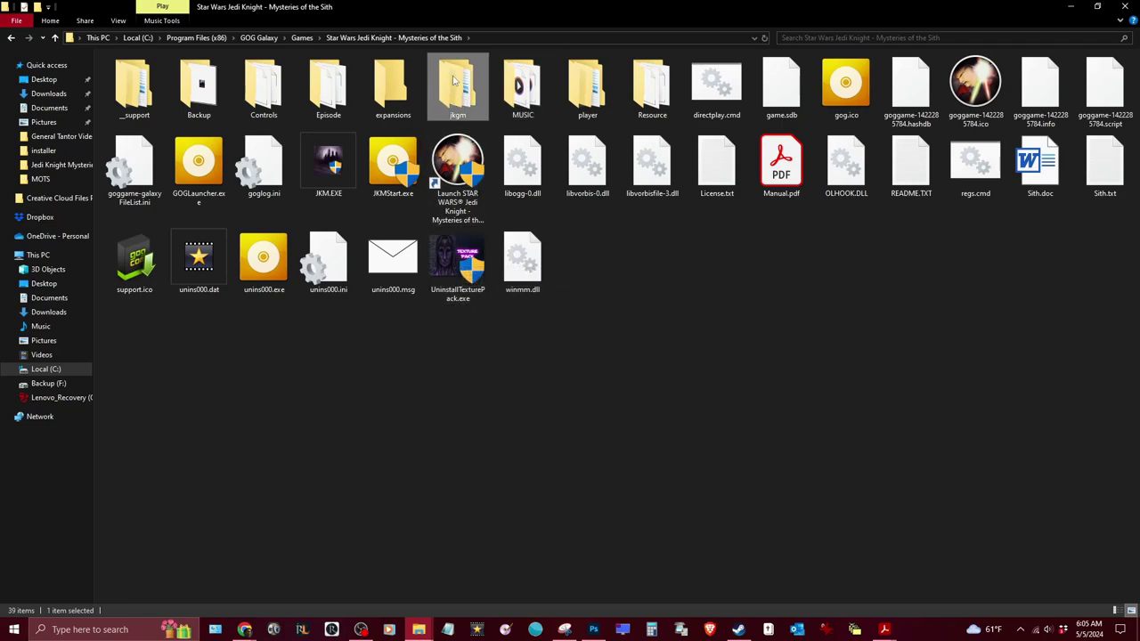
click(453, 263)
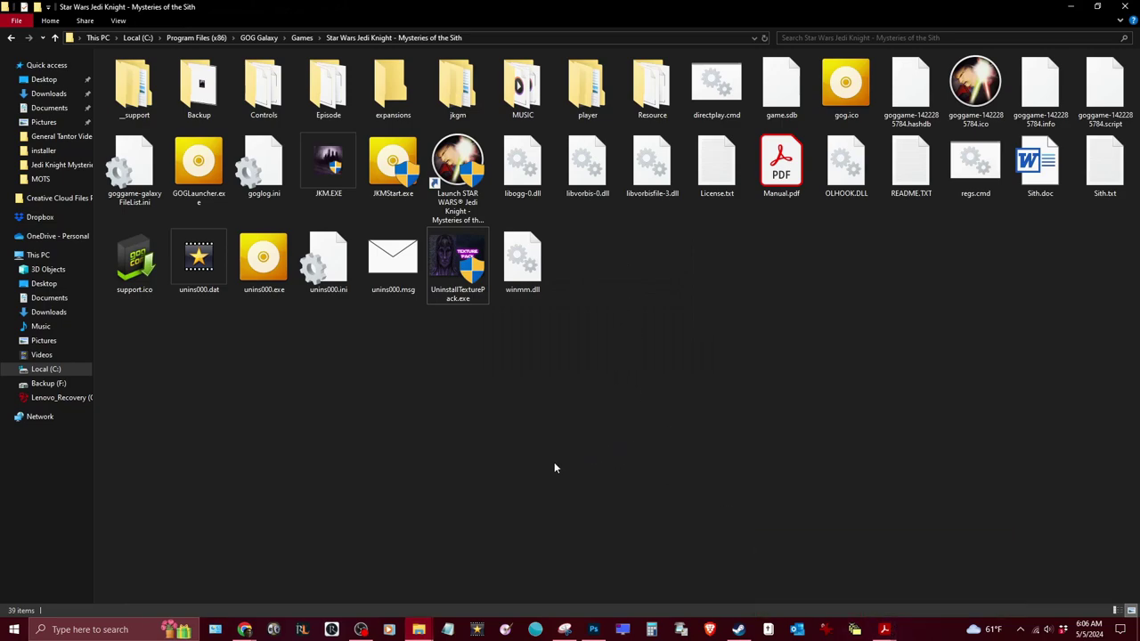
click(419, 629)
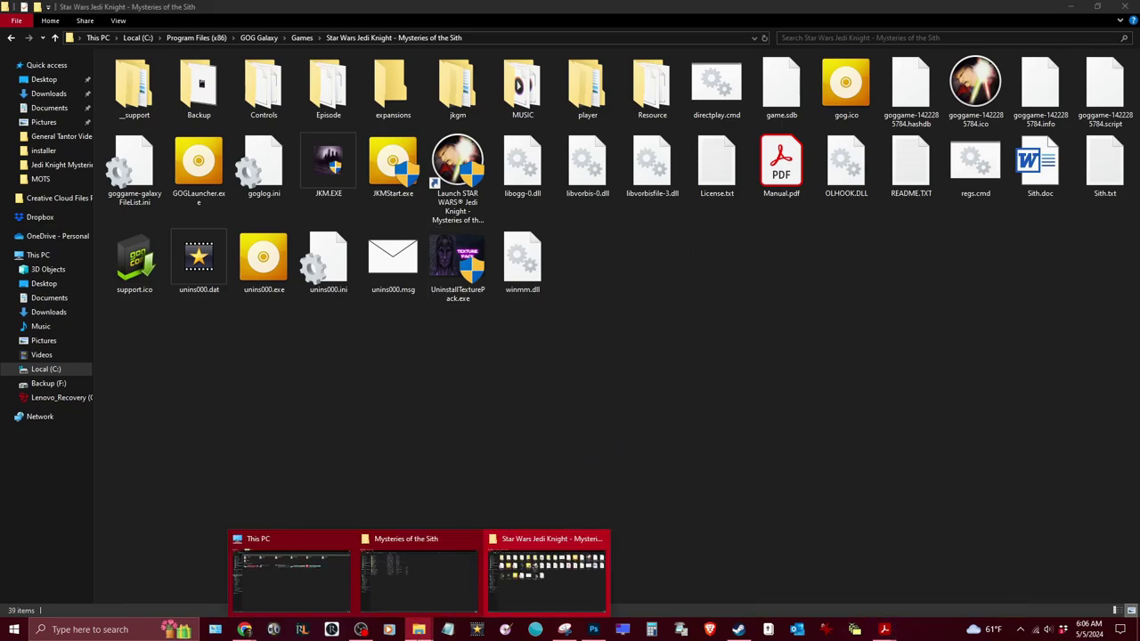
click(807, 291)
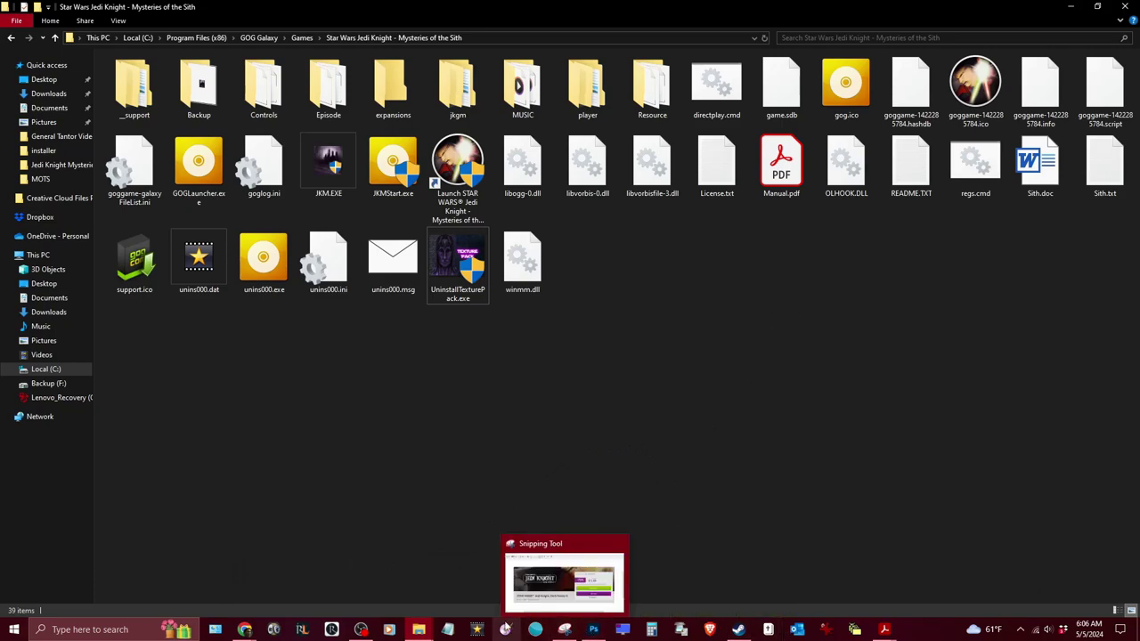
click(432, 630)
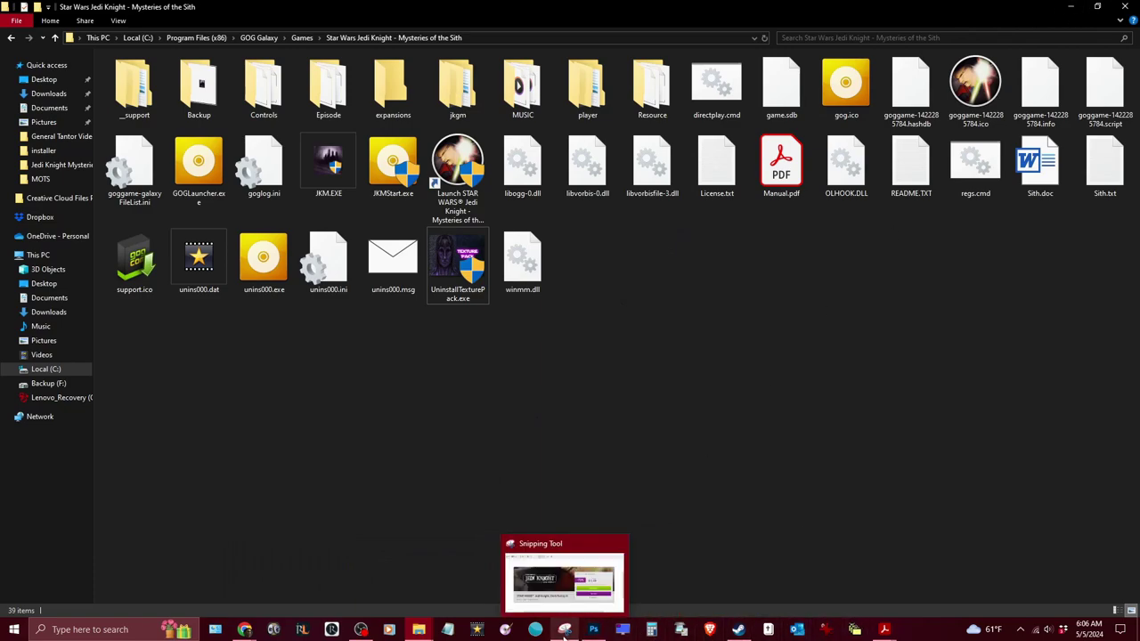
mouse_move(566, 632)
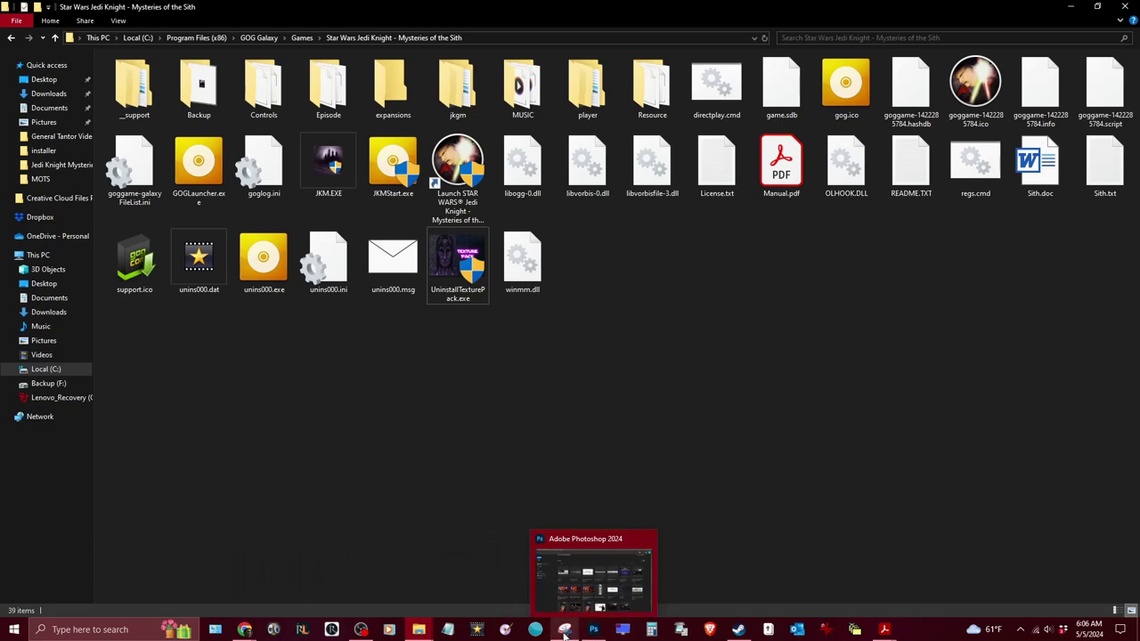
mouse_move(430, 634)
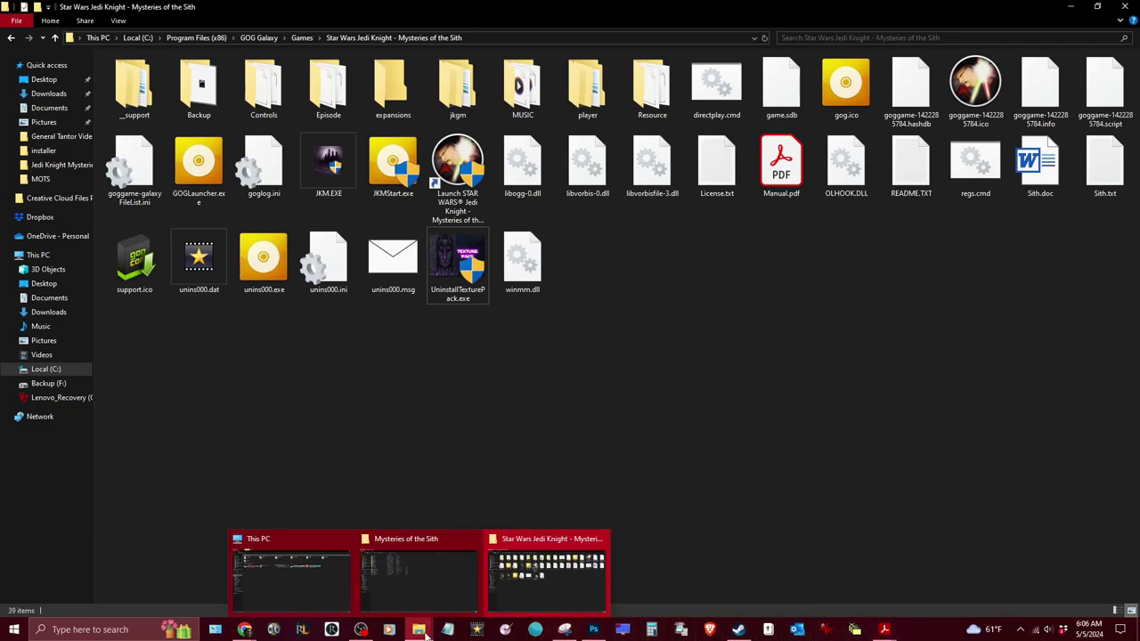
Minimize the game folder window and move the Uninstall progress window out of the way.
click(1075, 6)
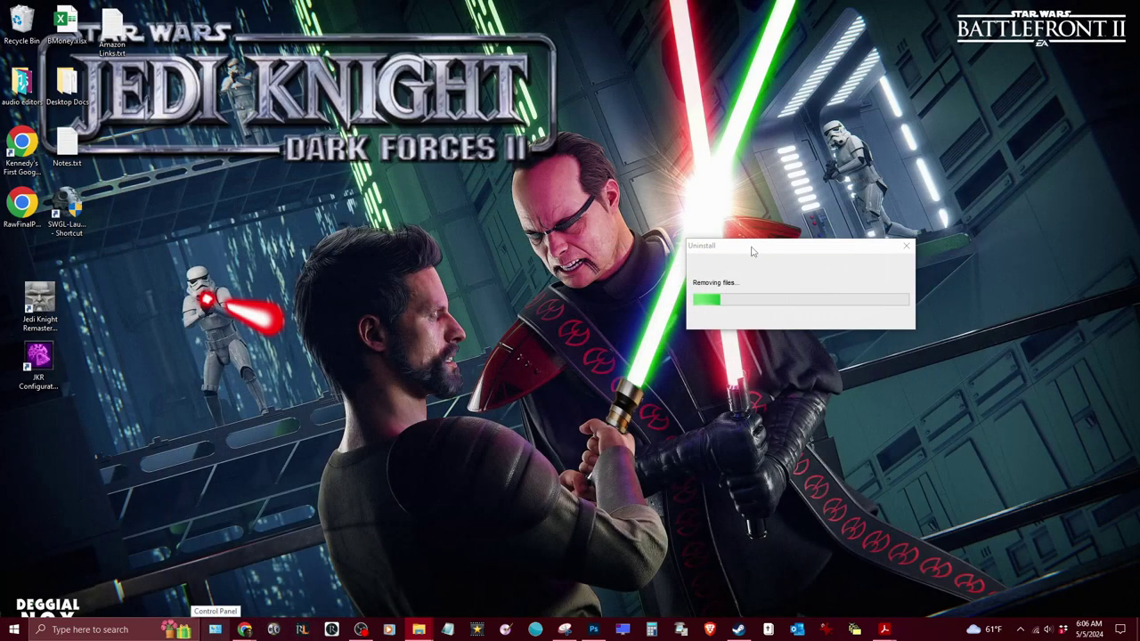
drag(759, 249, 562, 257)
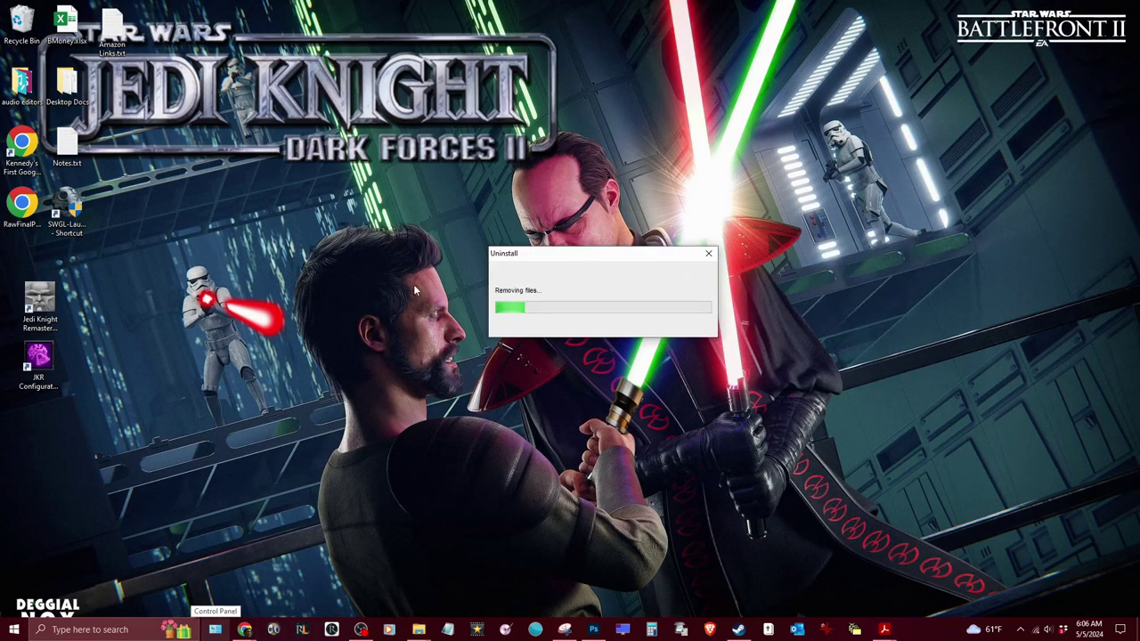
drag(520, 258, 354, 275)
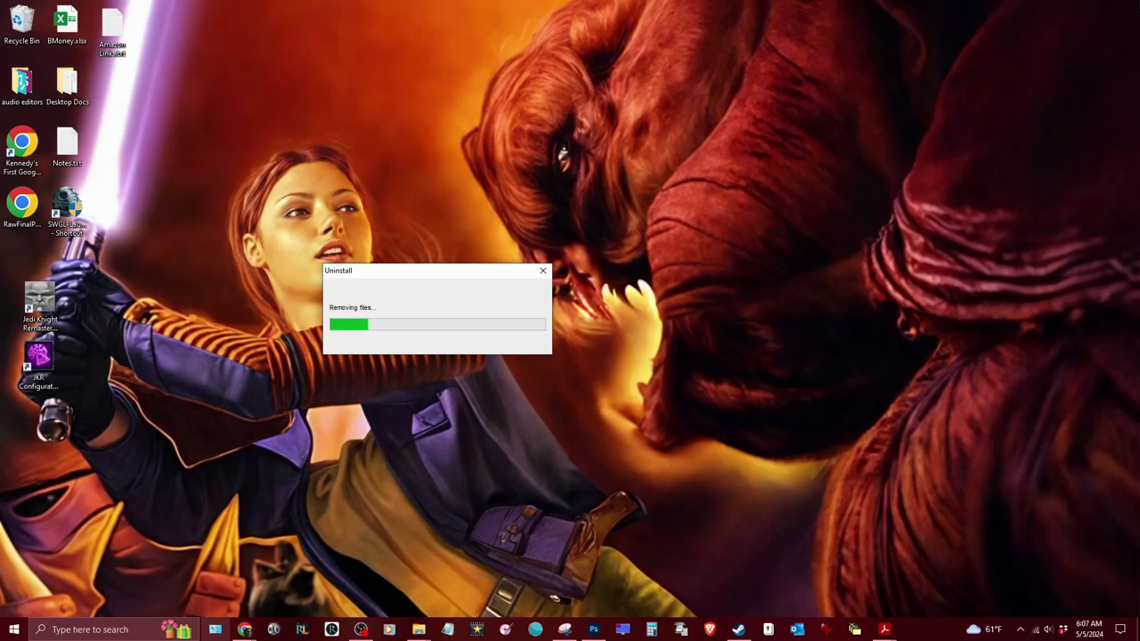
drag(350, 270, 0, 263)
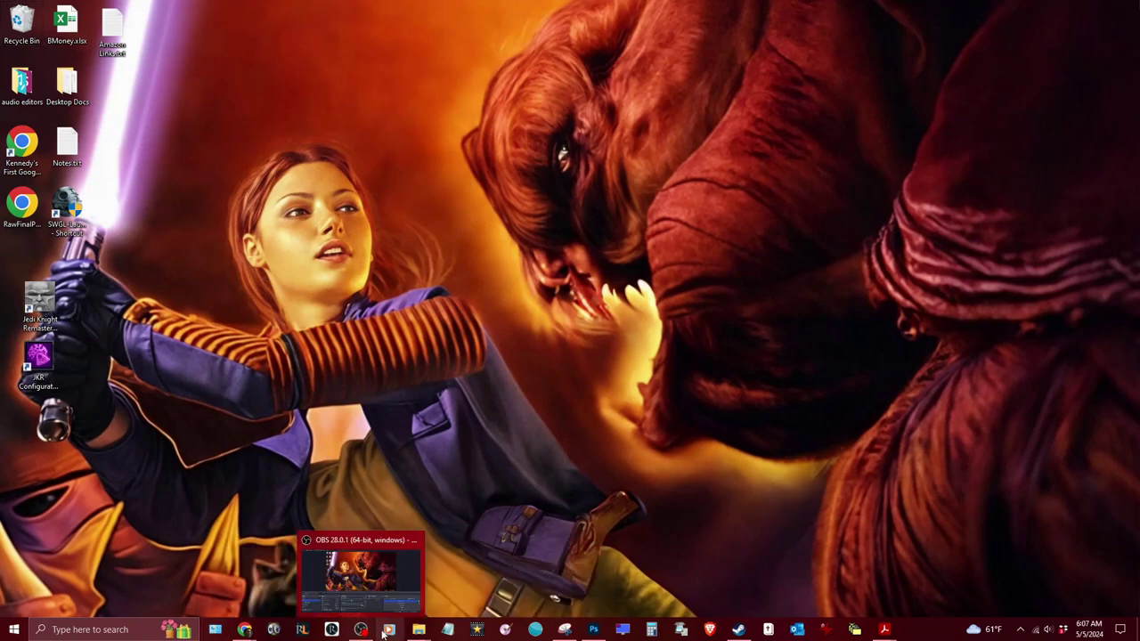
mouse_move(419, 629)
click(412, 583)
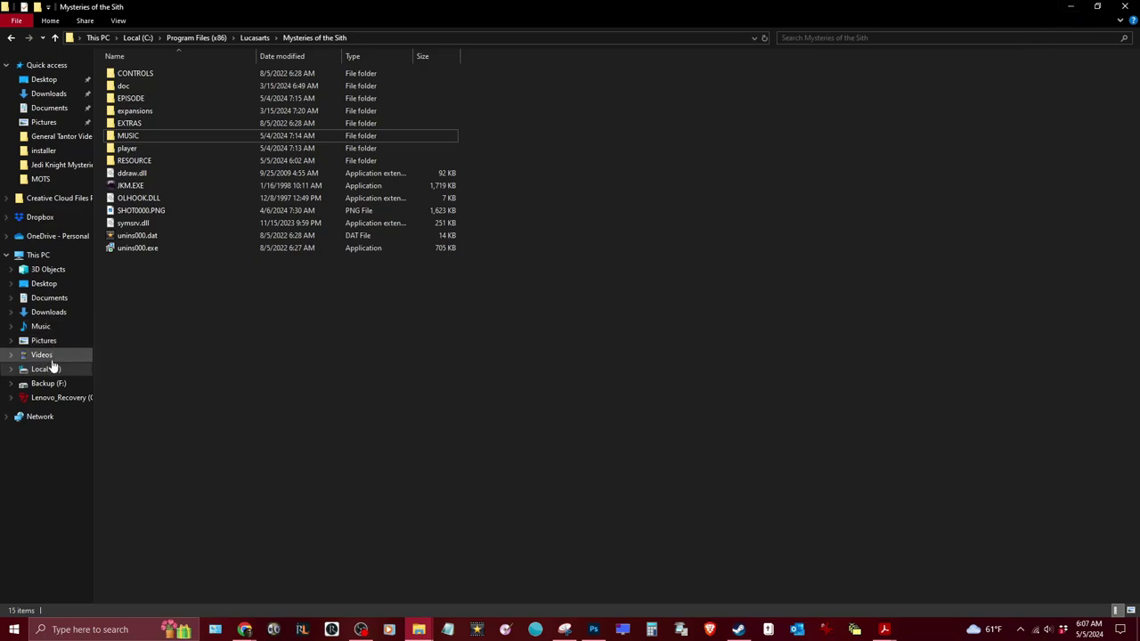
key(super+d)
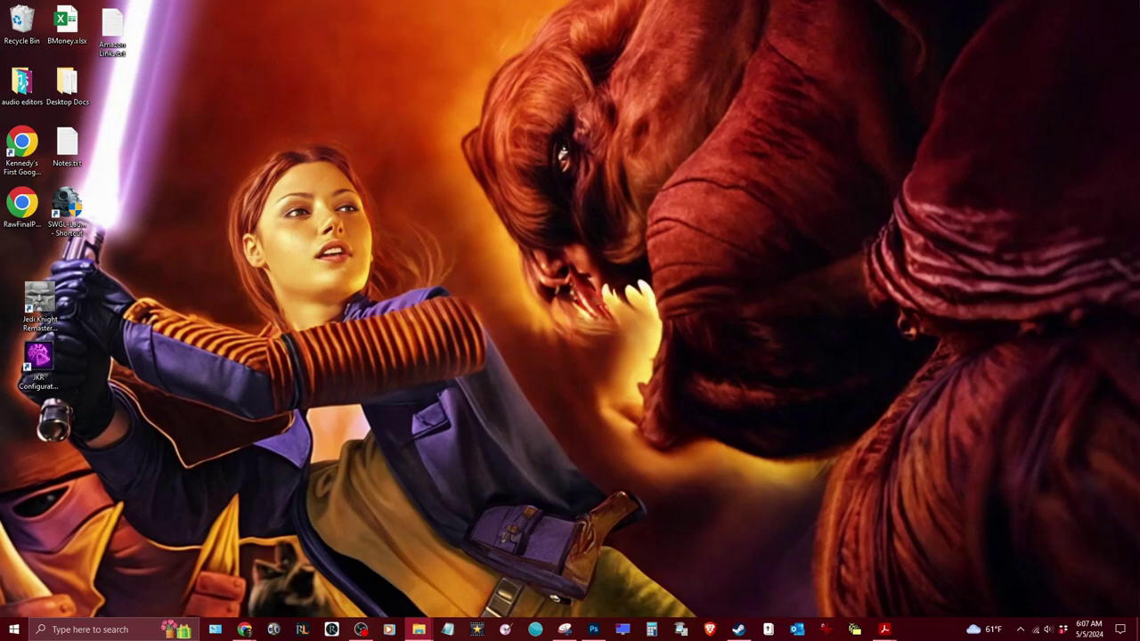
Empty the Recycle Bin, permanently deleting its items, and move the Uninstall progress window aside.
drag(288, 260, 461, 217)
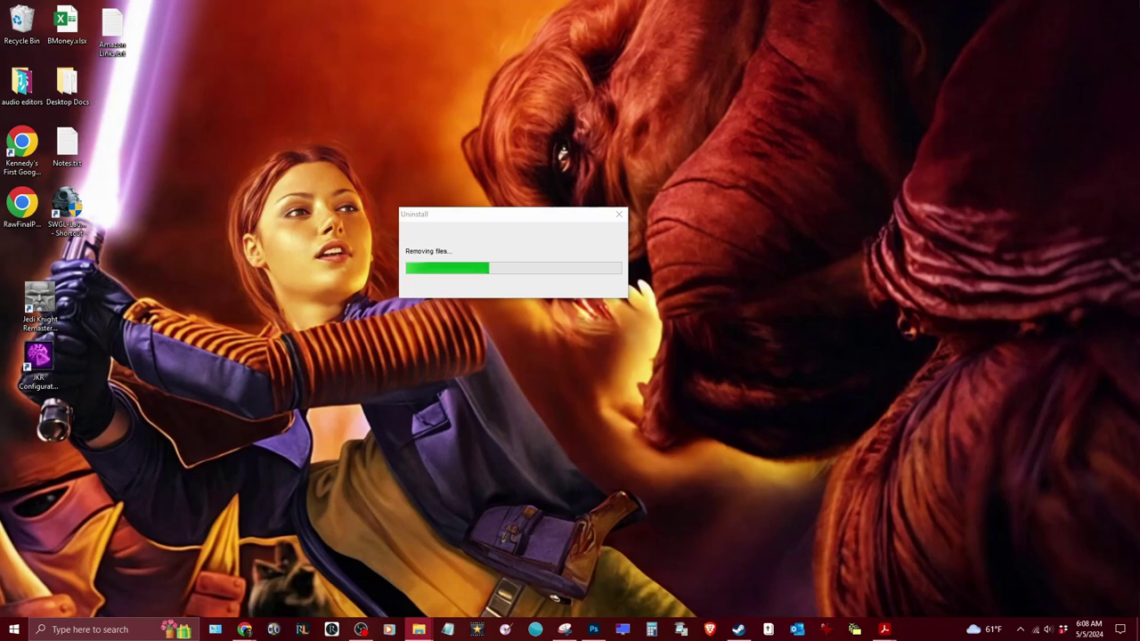
right_click(32, 41)
click(51, 57)
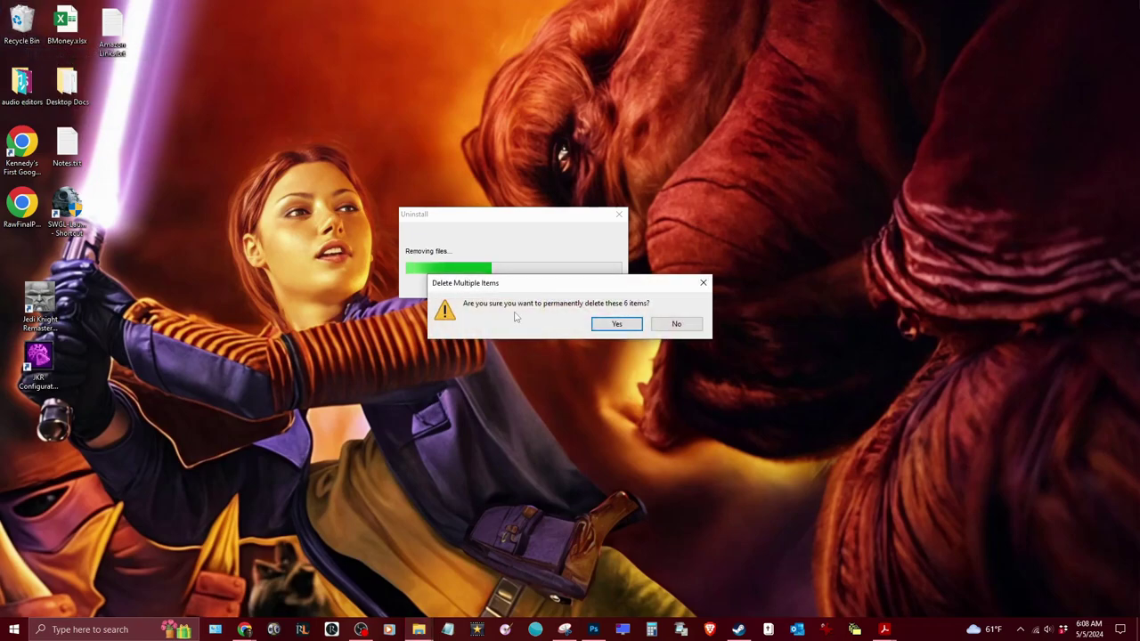
click(615, 324)
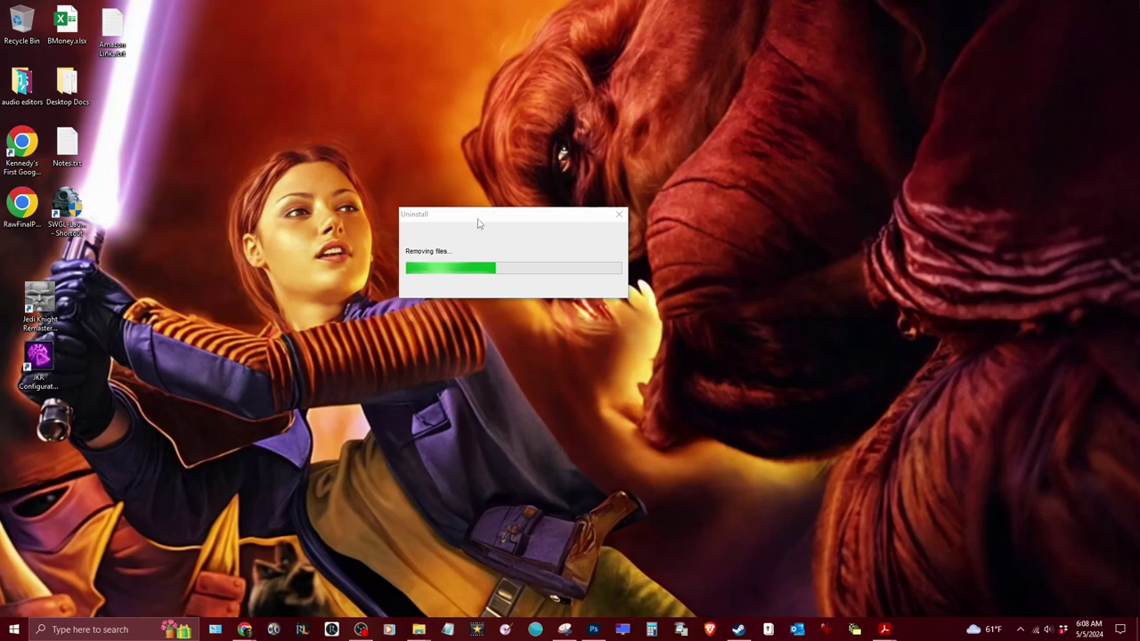
drag(477, 224, 336, 274)
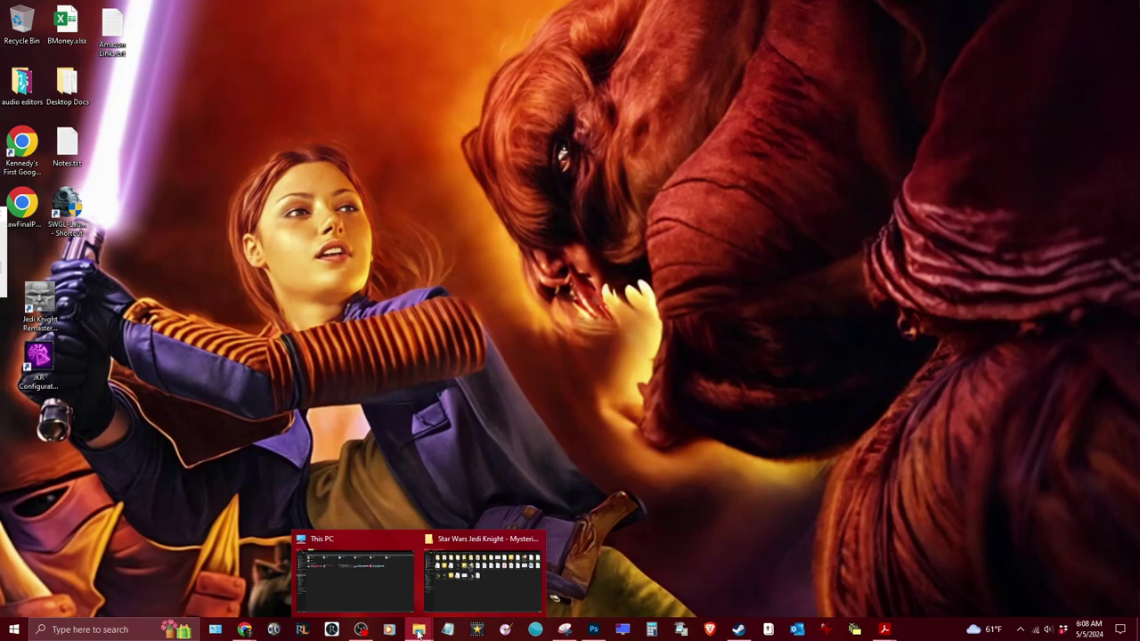
Open the Jedi Knight Mysteries of the Sith Remastered 3.0 folder in Documents, under Mods, JK, installer.
click(385, 589)
click(719, 283)
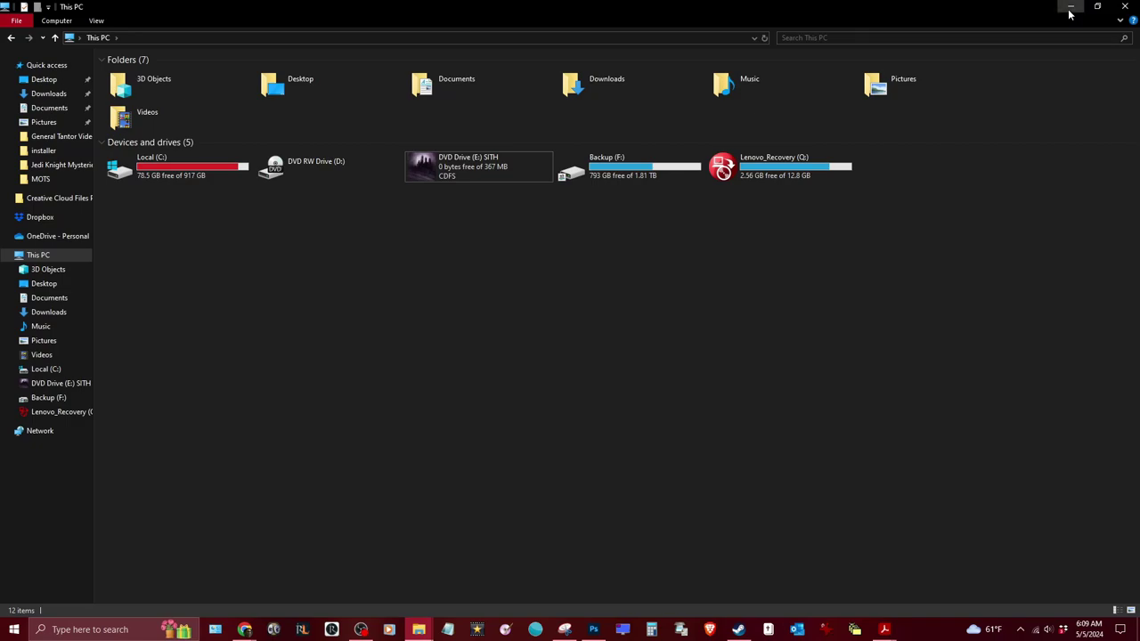
click(53, 298)
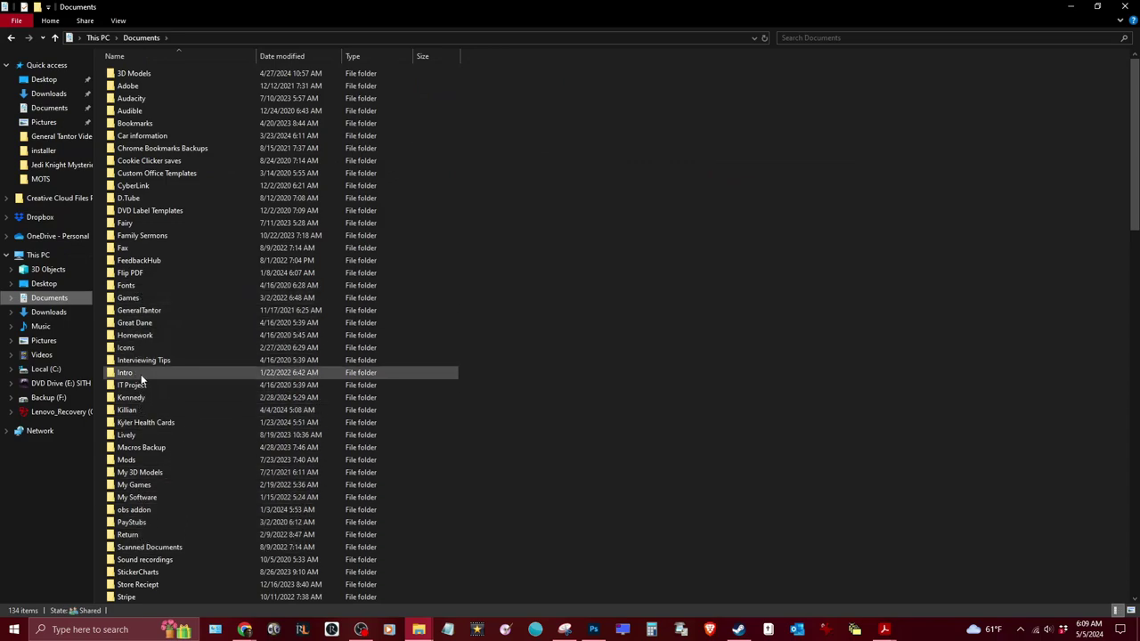
double_click(151, 459)
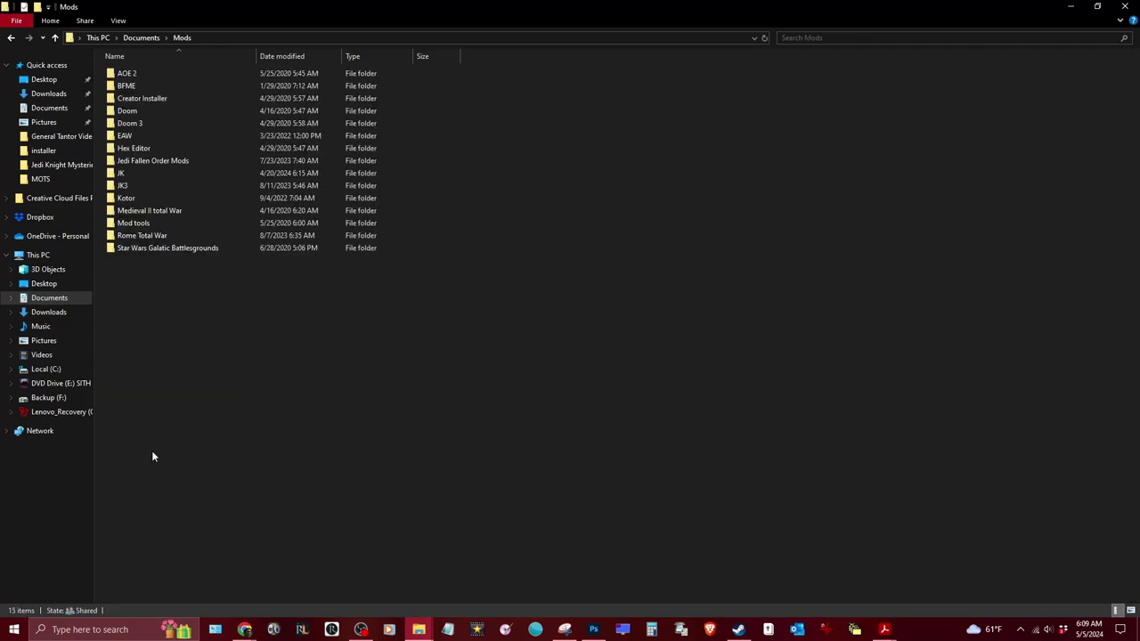
double_click(155, 175)
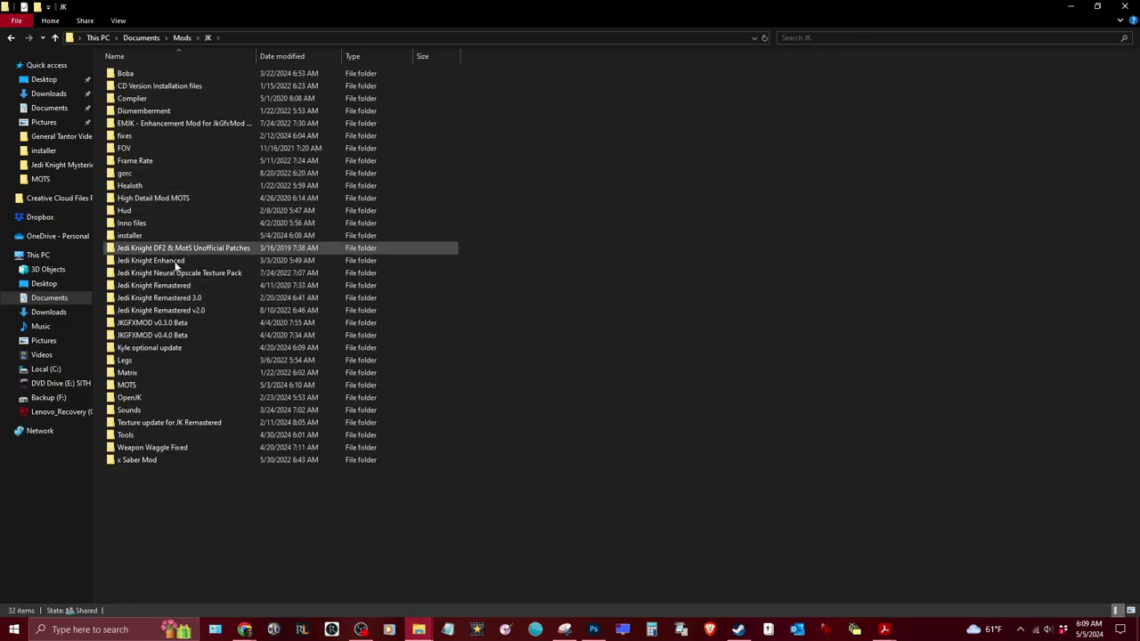
double_click(143, 235)
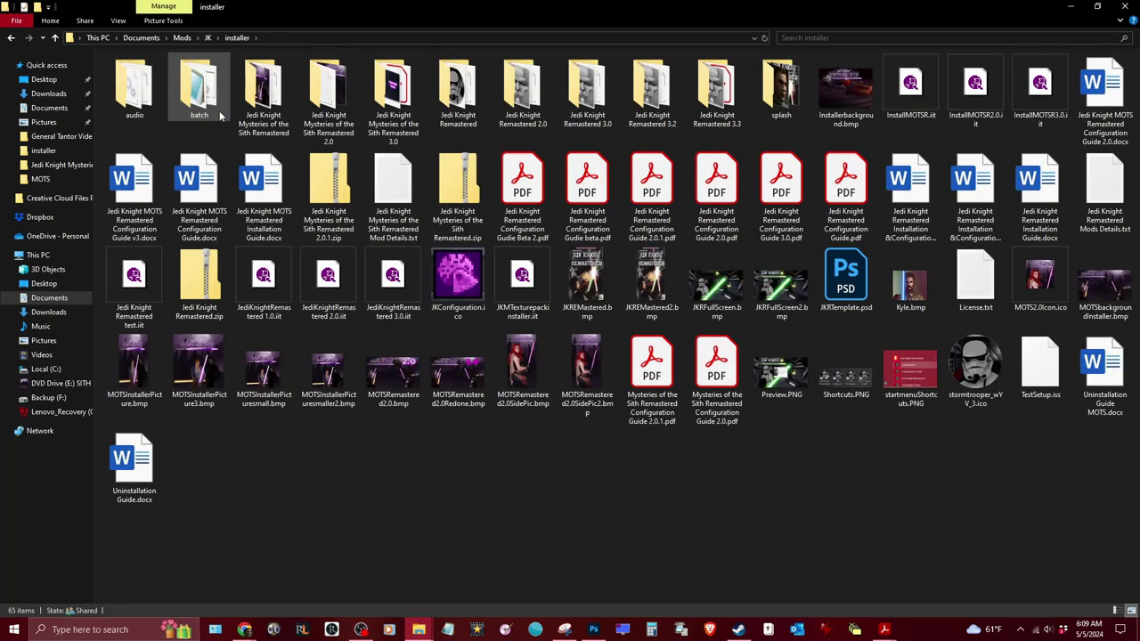
double_click(382, 106)
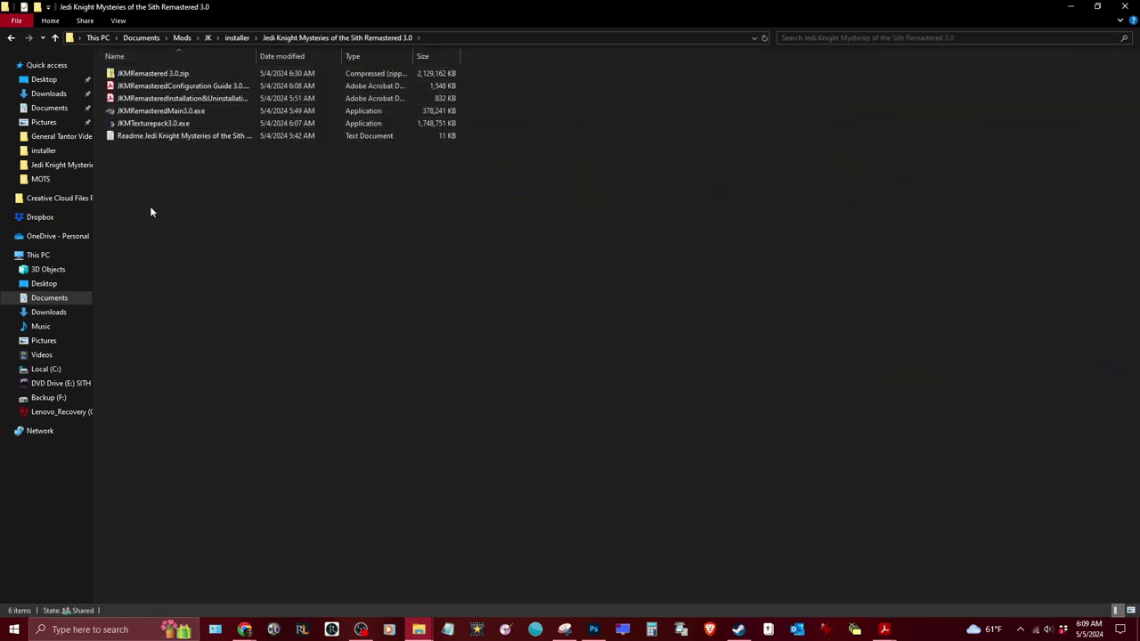
Launch JKMRemasteredMain3.0.exe, accept the license terms and advance to the installation directory page.
double_click(193, 109)
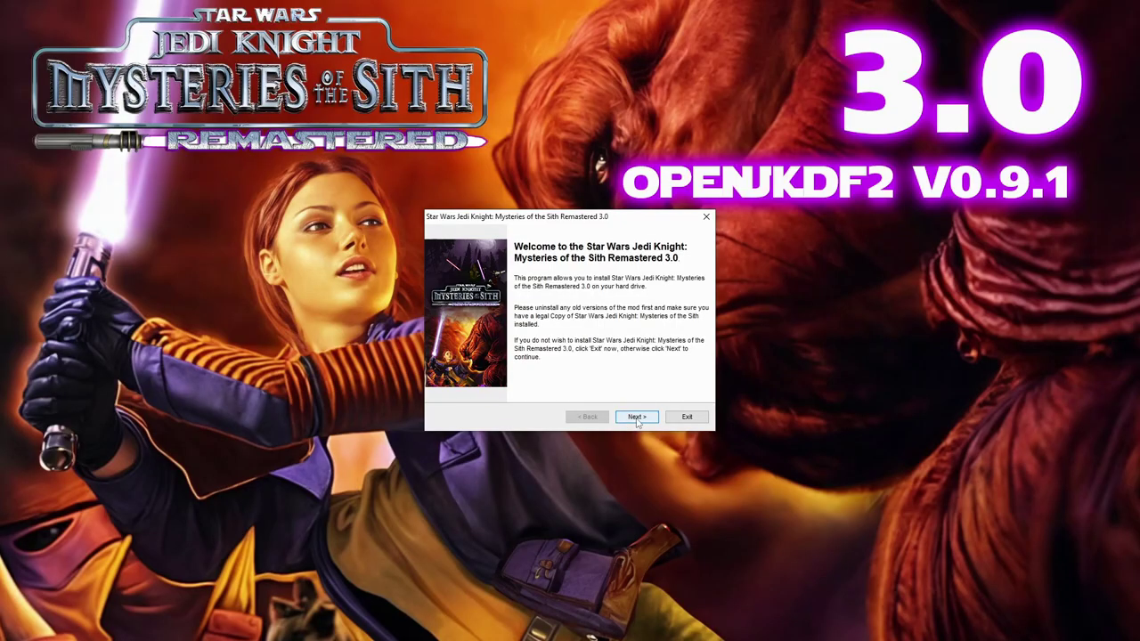
click(637, 417)
click(637, 417)
click(637, 416)
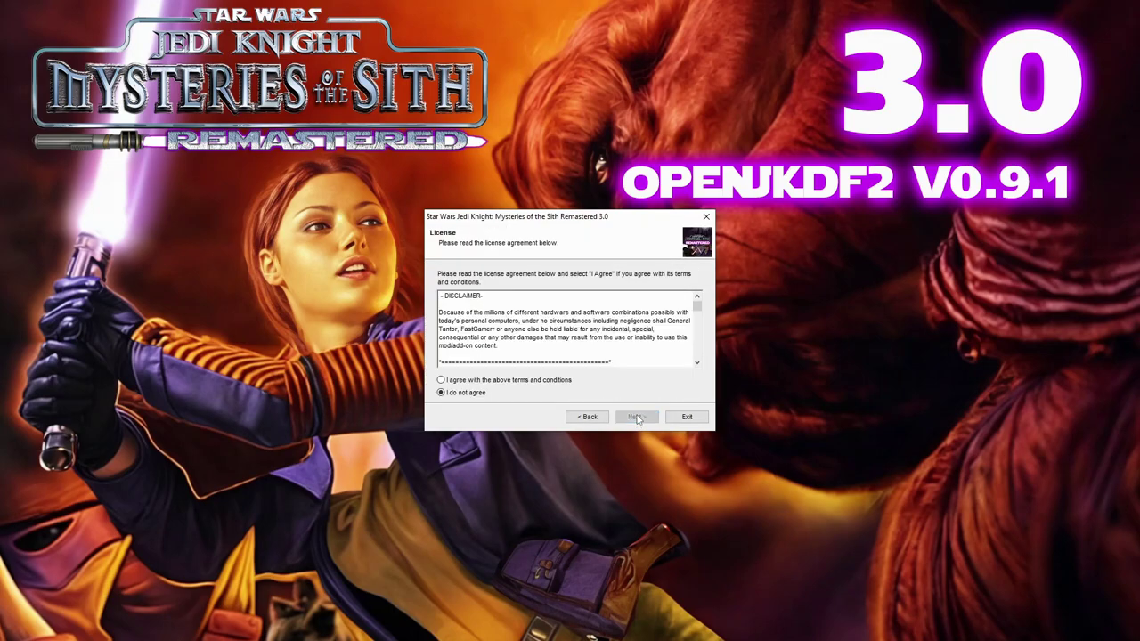
click(480, 381)
click(636, 416)
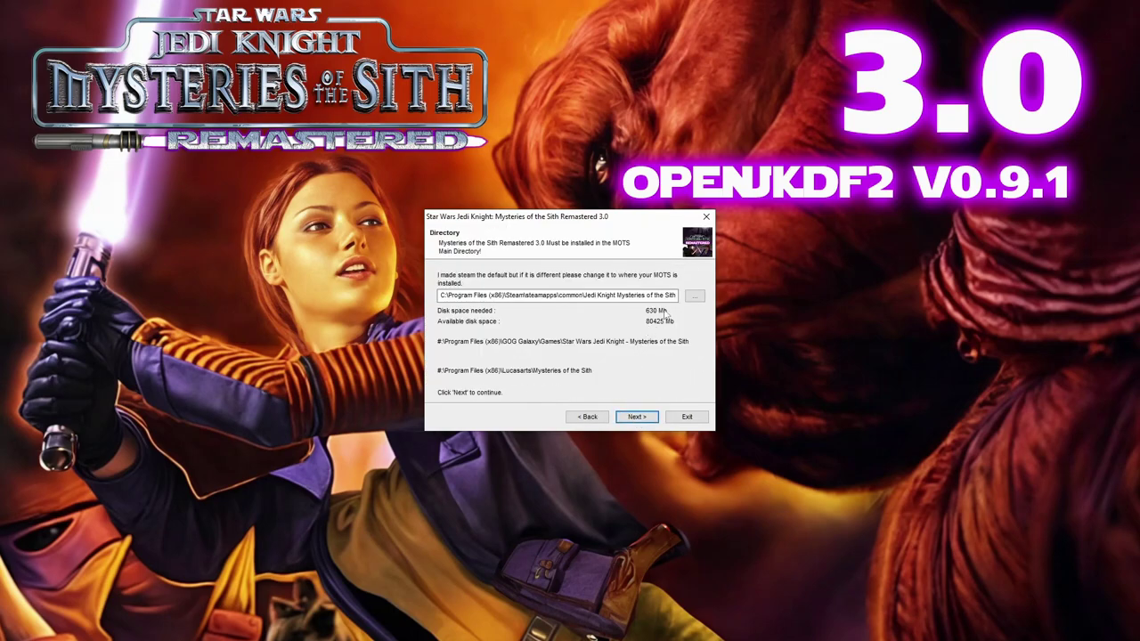
Set the main installer's directory to C:\Program Files (x86)\Lucasarts\Mysteries of the Sith by browsing to that folder.
click(695, 297)
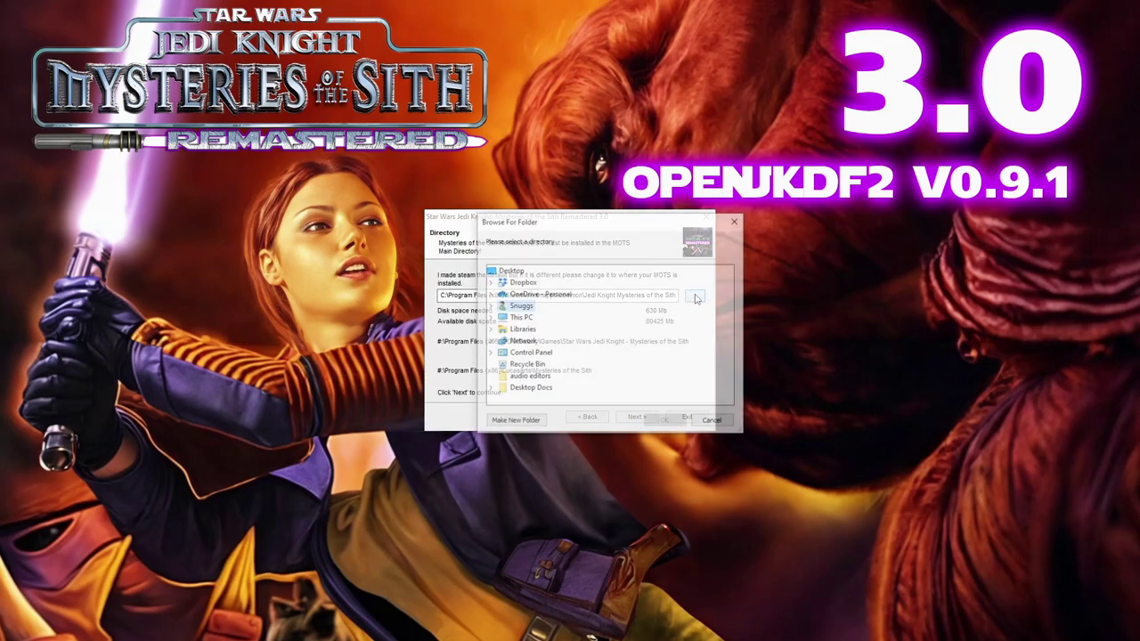
click(490, 317)
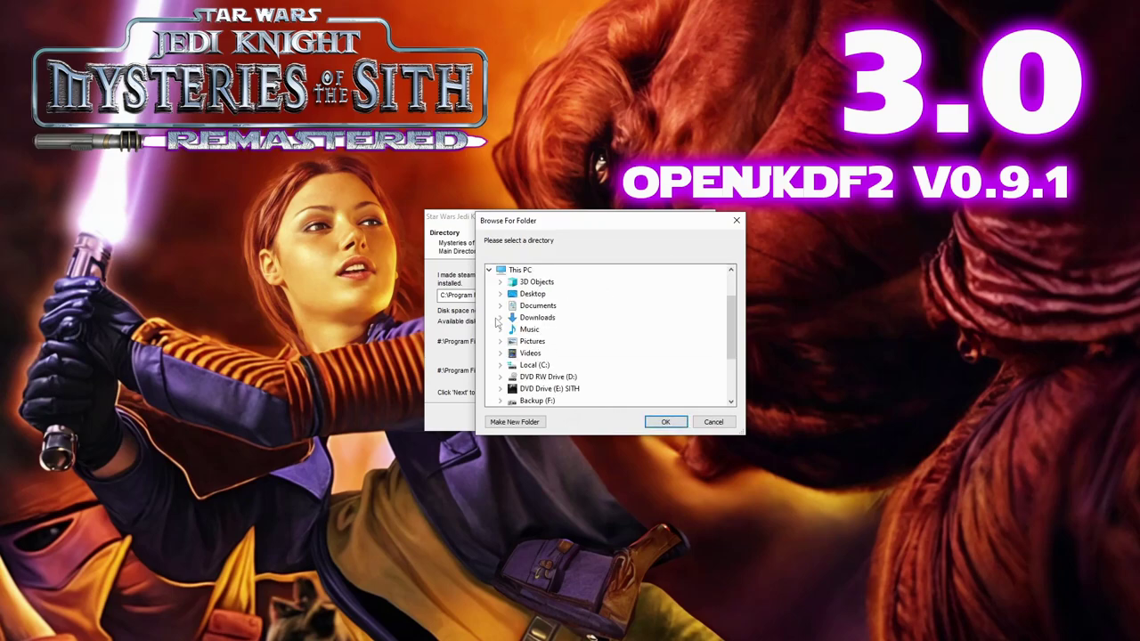
double_click(545, 367)
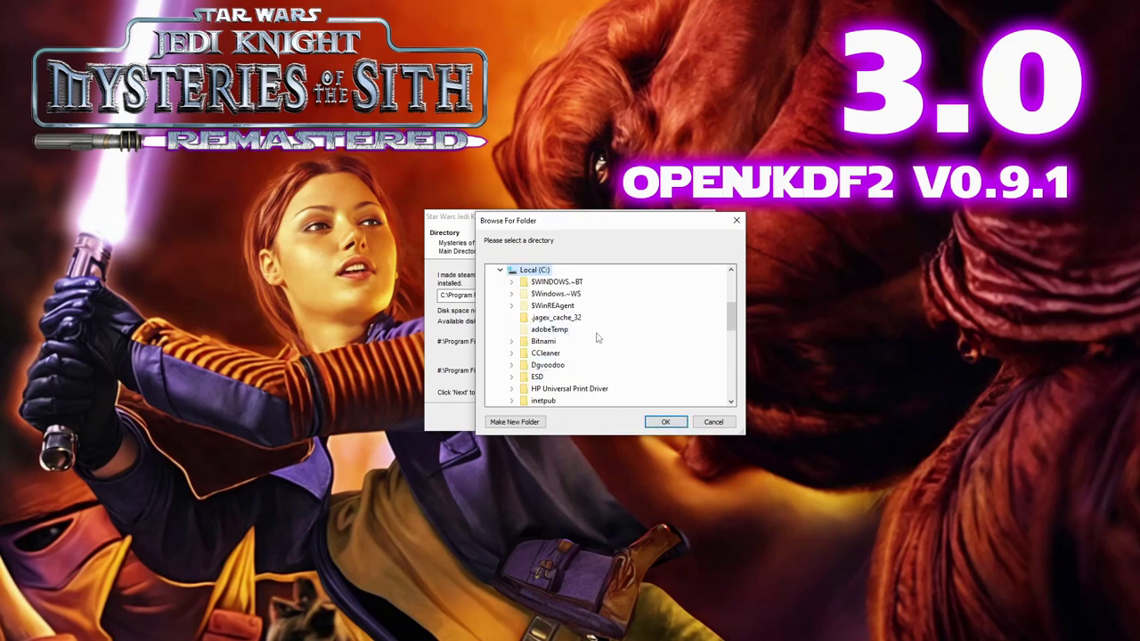
scroll(597, 336, down, 4)
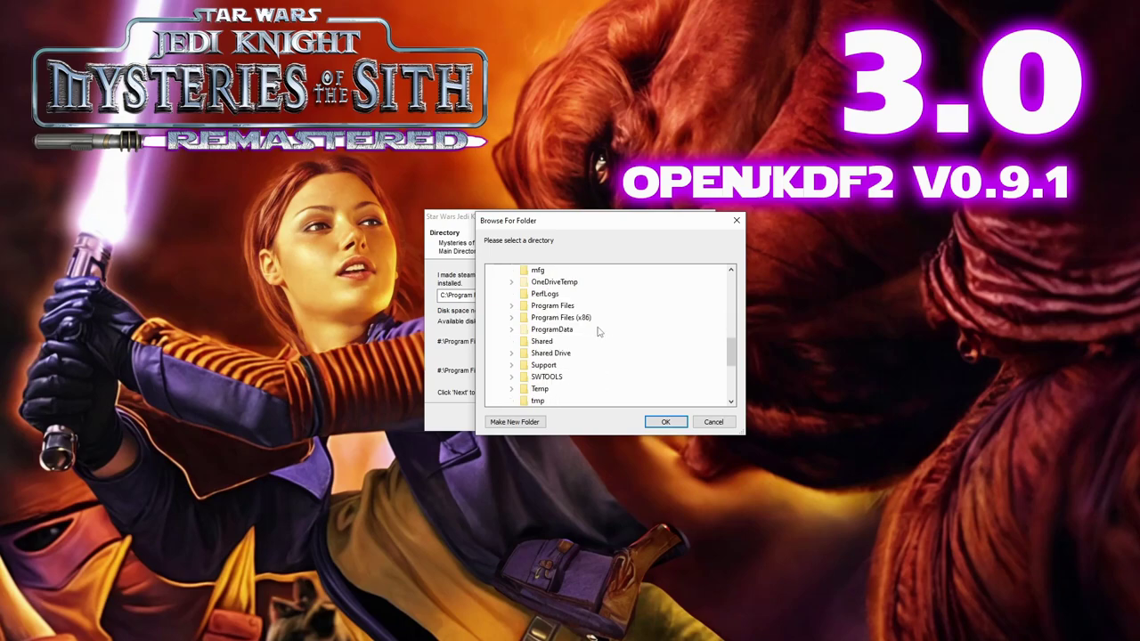
double_click(591, 318)
scroll(594, 323, down, 4)
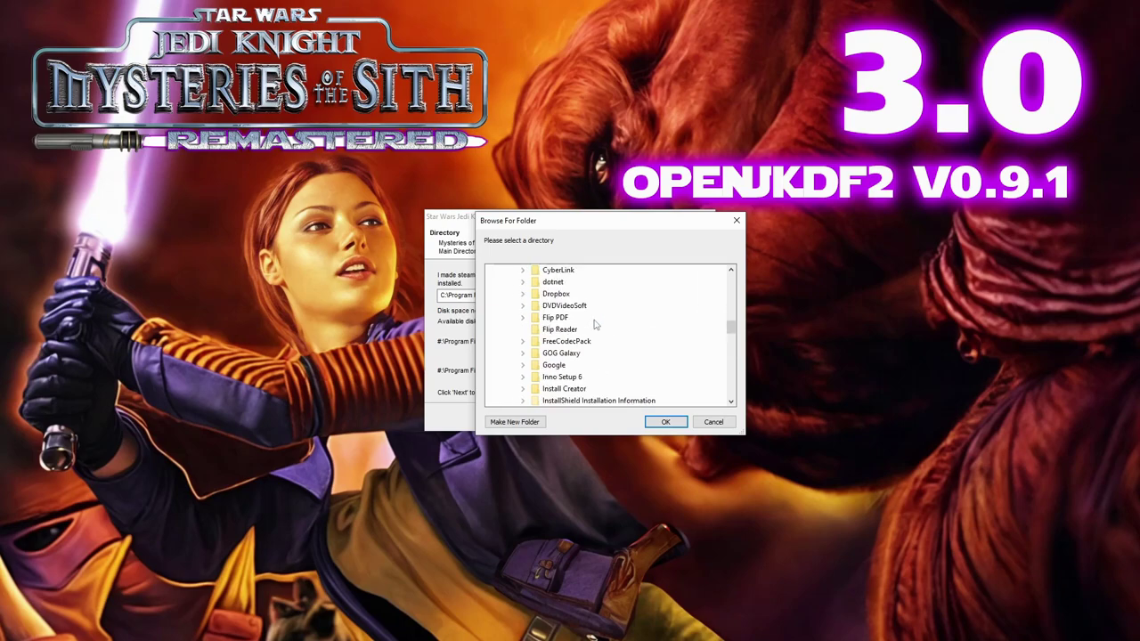
scroll(596, 323, down, 2)
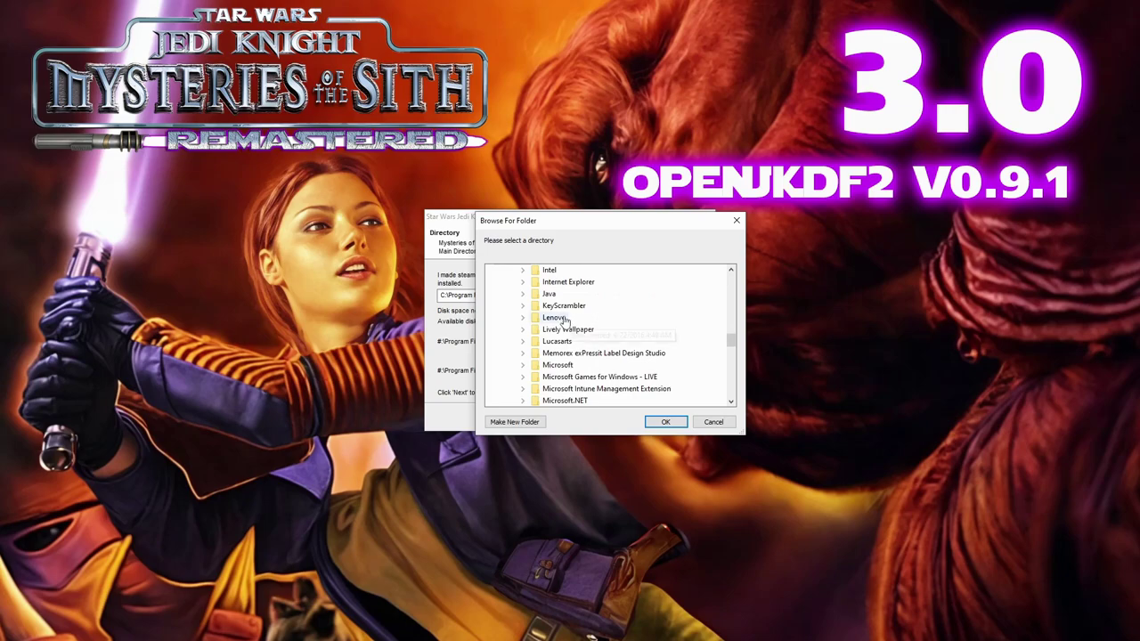
click(527, 341)
scroll(579, 321, down, 2)
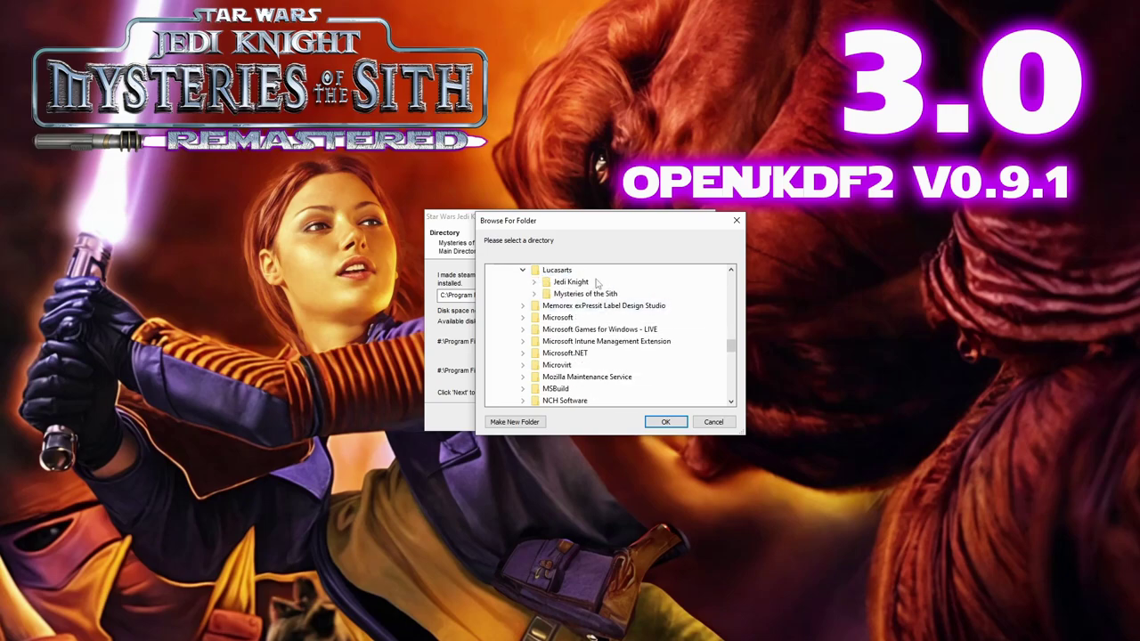
double_click(588, 294)
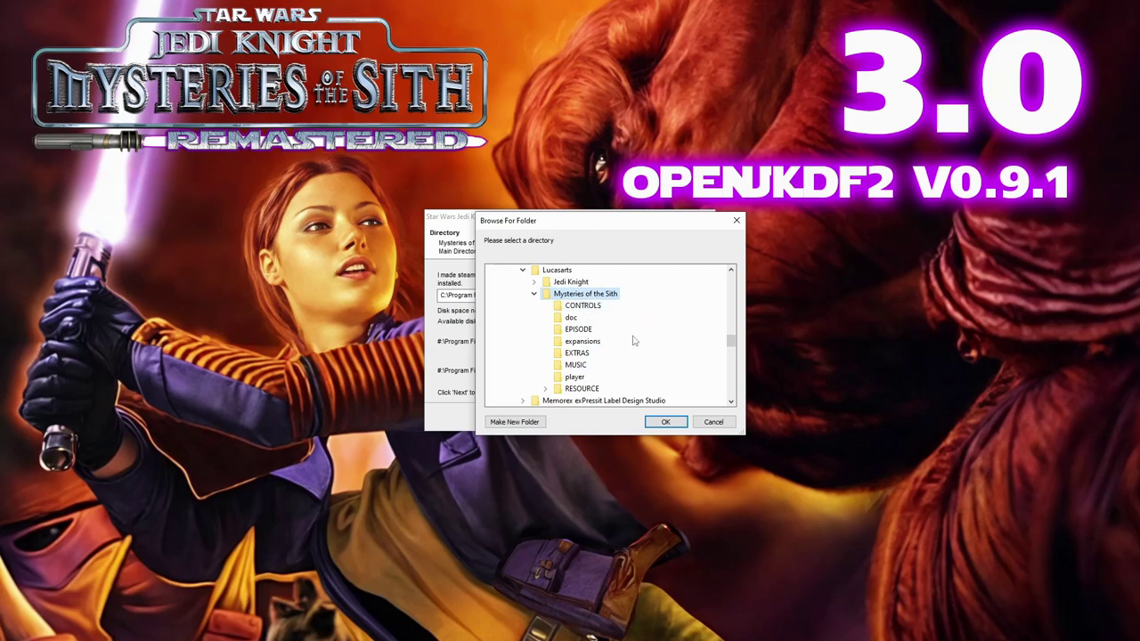
click(664, 422)
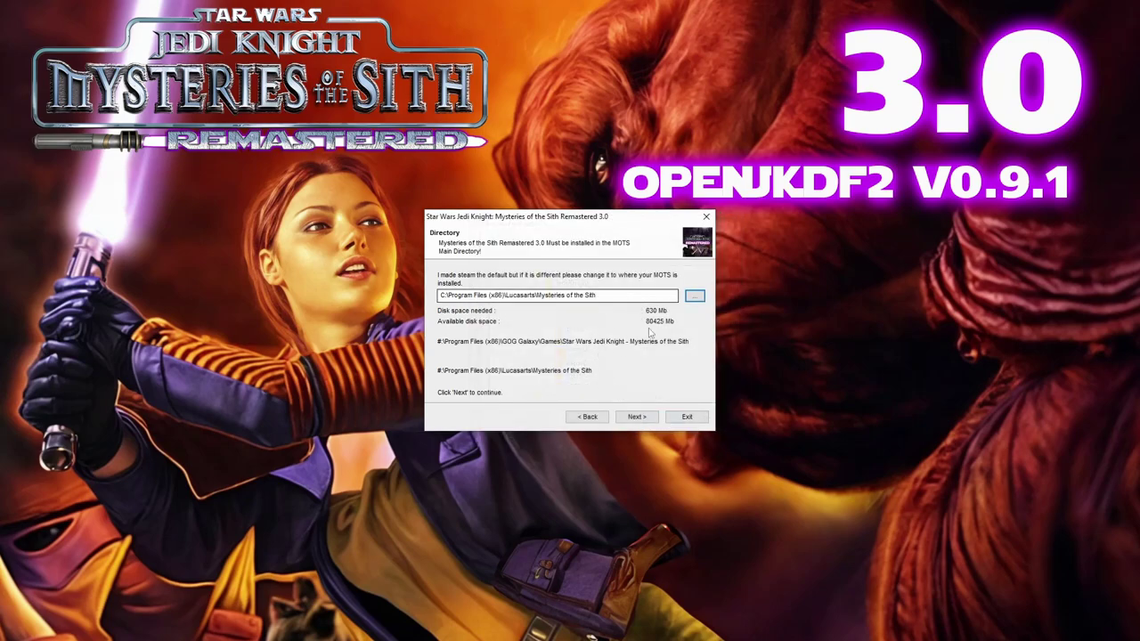
Run the Mysteries of the Sith Remastered 3.0 installation to completion and exit the installer.
click(638, 418)
click(638, 418)
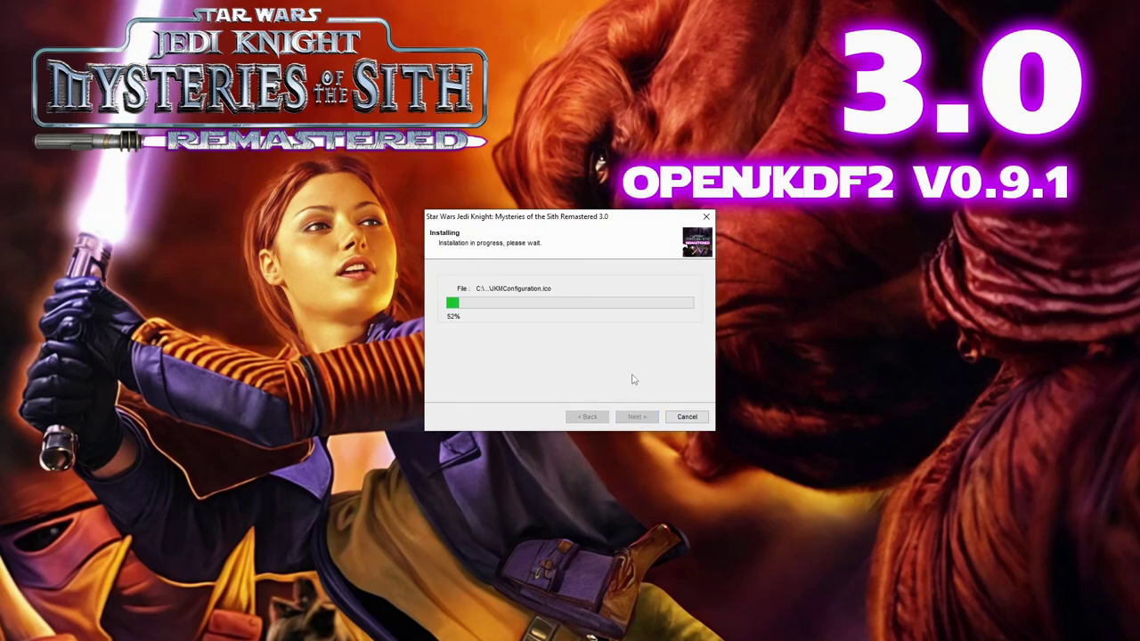
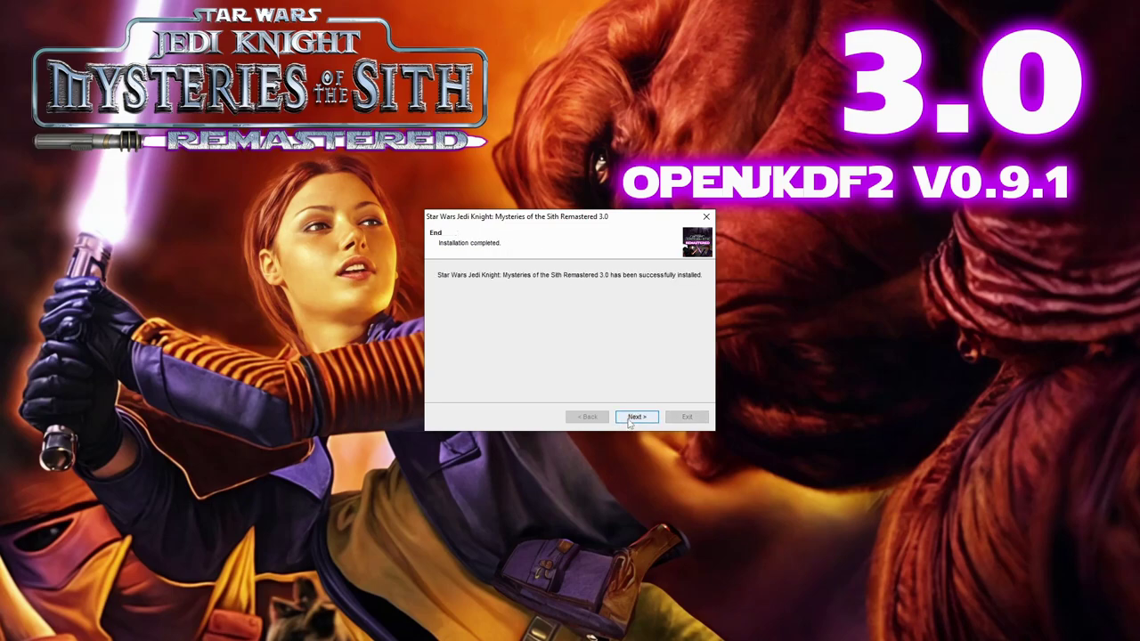
click(630, 423)
click(696, 423)
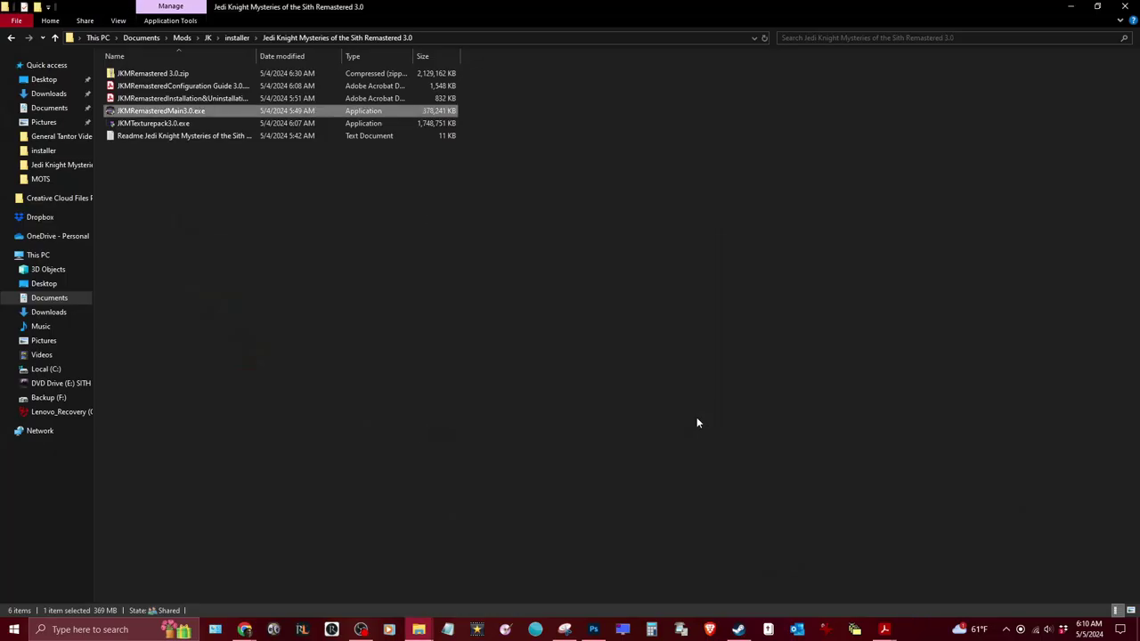
Launch JKMTexturepack3.0.exe and dismiss the texture pack's uninstall notice.
double_click(171, 123)
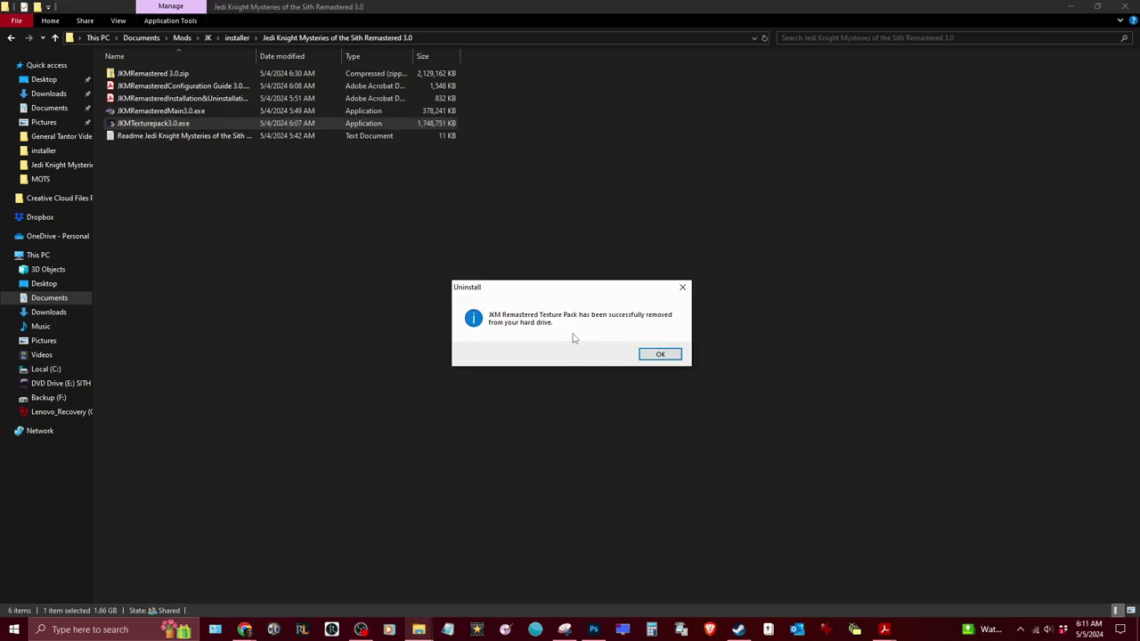
click(656, 356)
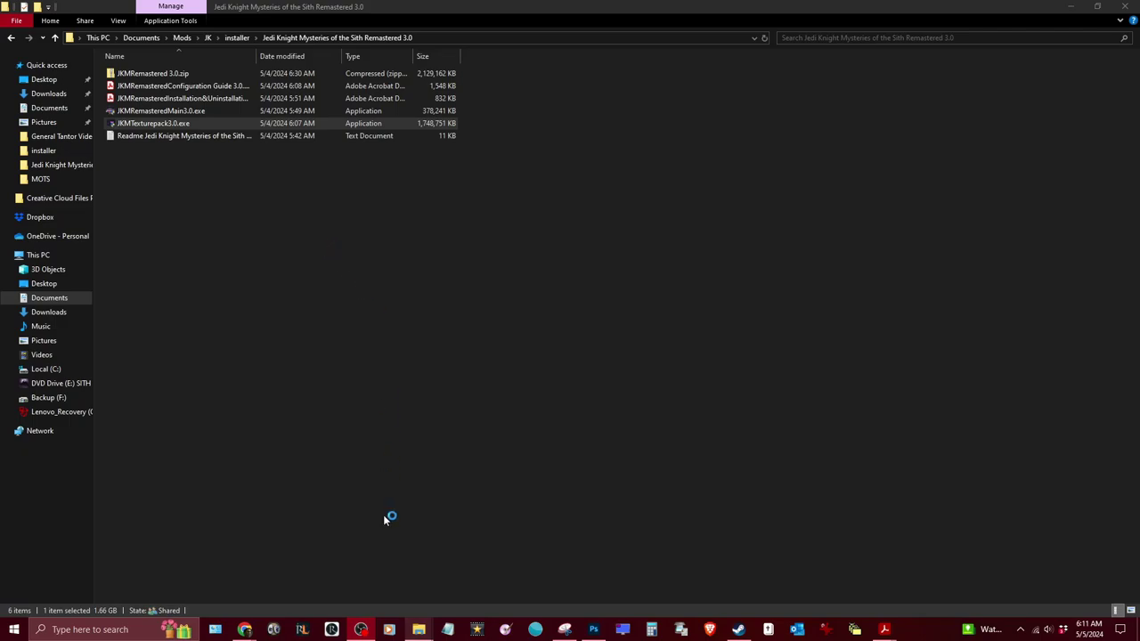
Switch to the JKM Remastered installation guide in Acrobat and examine the possible game directory locations.
mouse_move(884, 630)
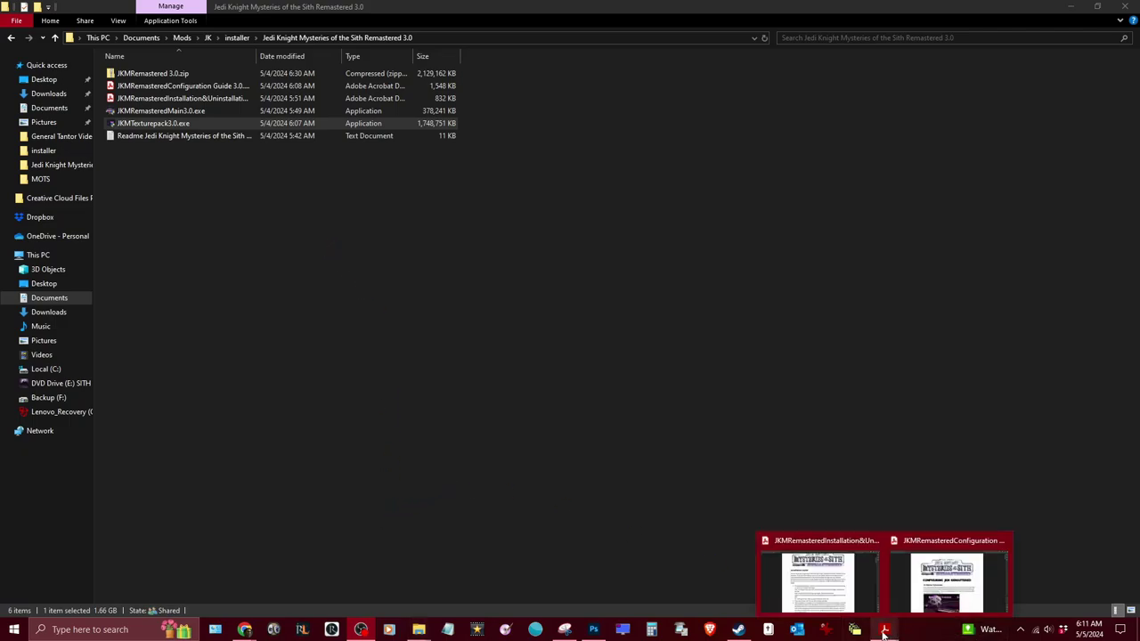
click(818, 579)
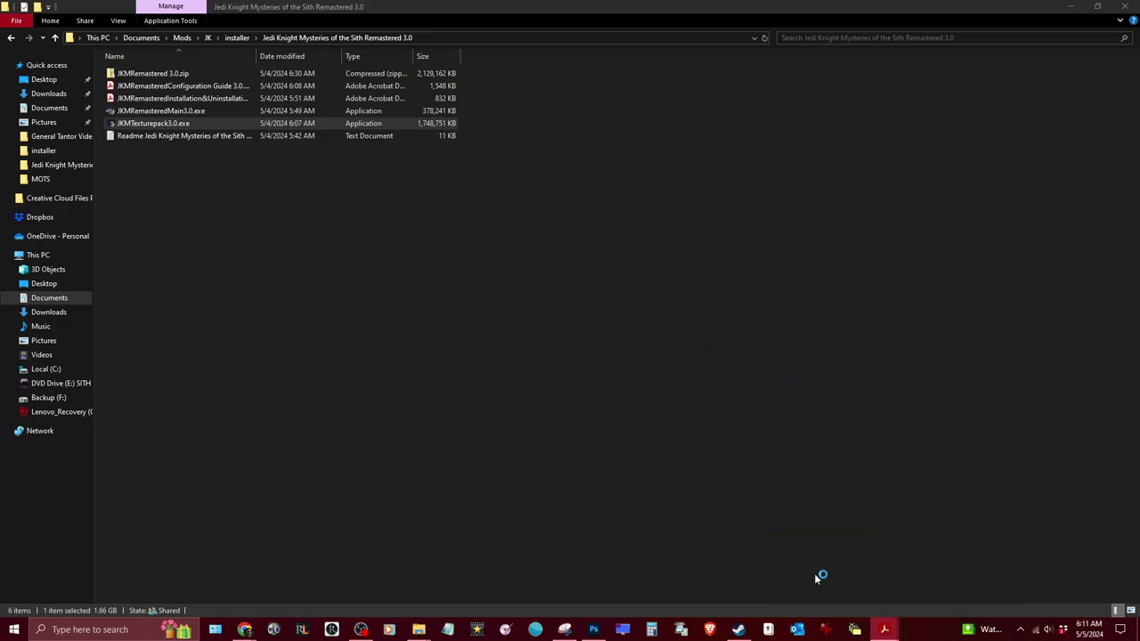
scroll(612, 383, down, 2)
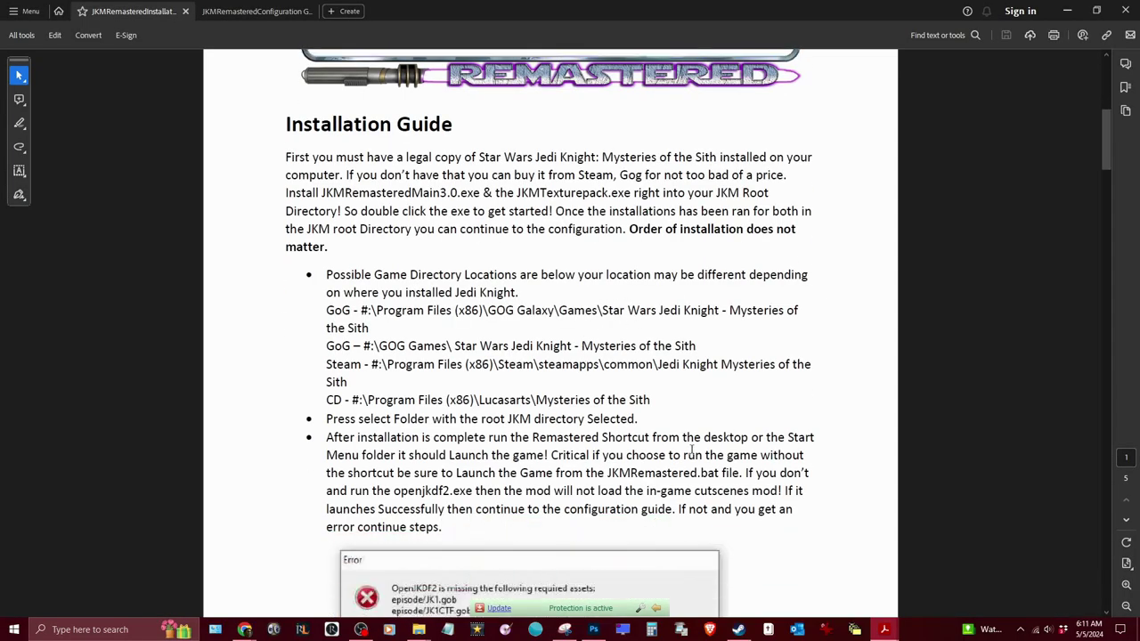
scroll(563, 390, down, 2)
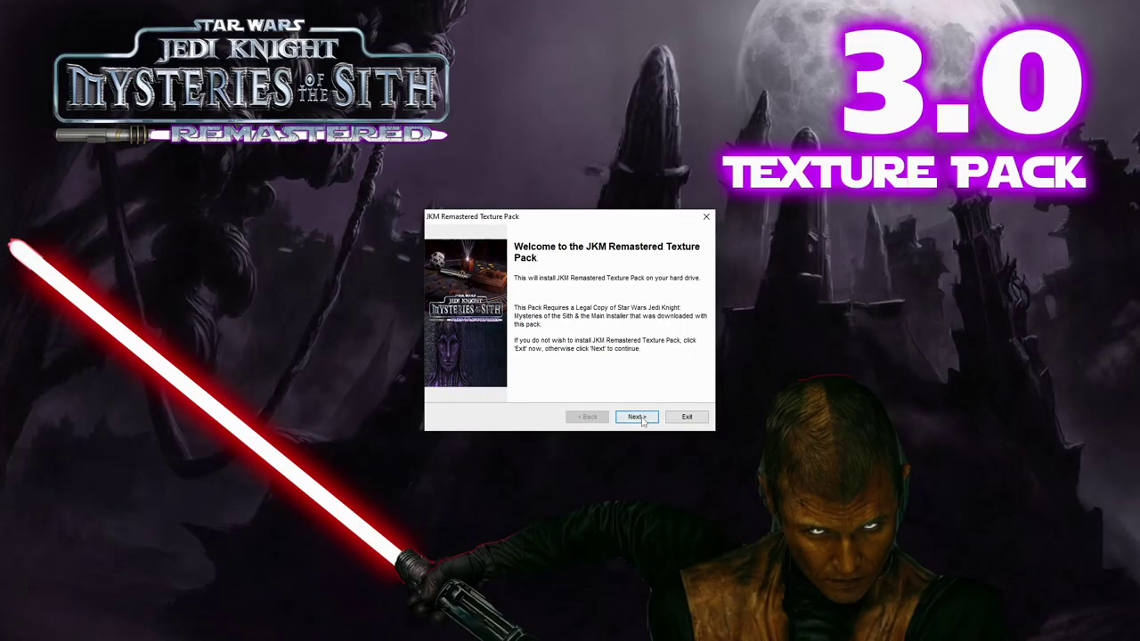
Go through the JKM Remastered Texture Pack installer's opening pages, accept the license terms and reach the directory page.
click(637, 419)
click(638, 421)
click(441, 381)
click(633, 417)
Choose C:\Program Files (x86)\Lucasarts\Mysteries of the Sith as the texture pack's installation directory.
click(692, 300)
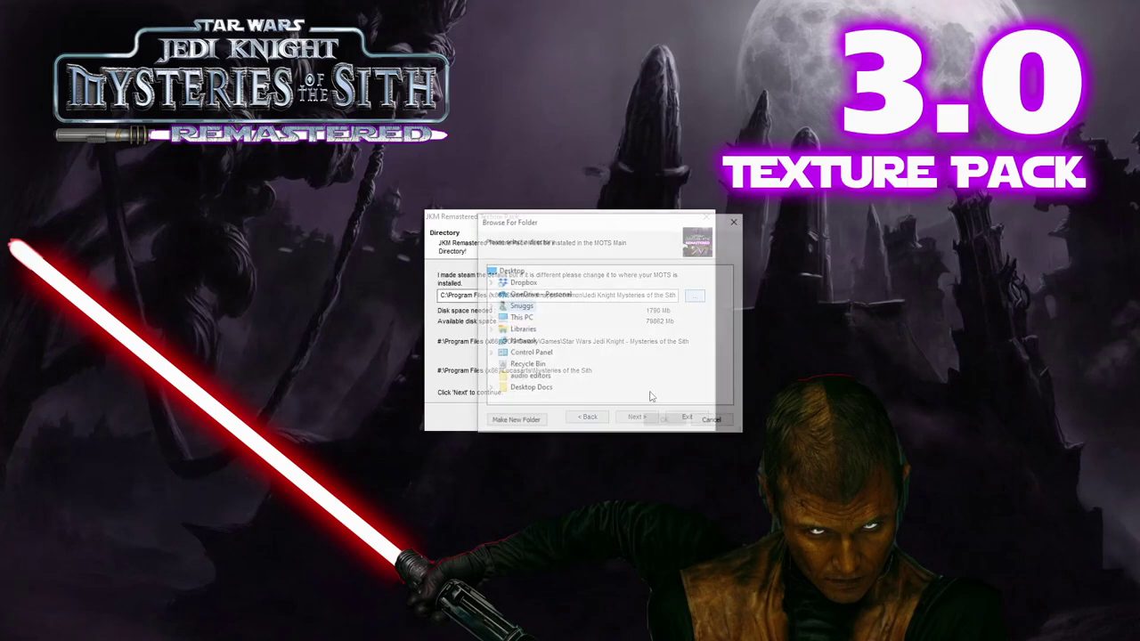
click(488, 330)
double_click(523, 319)
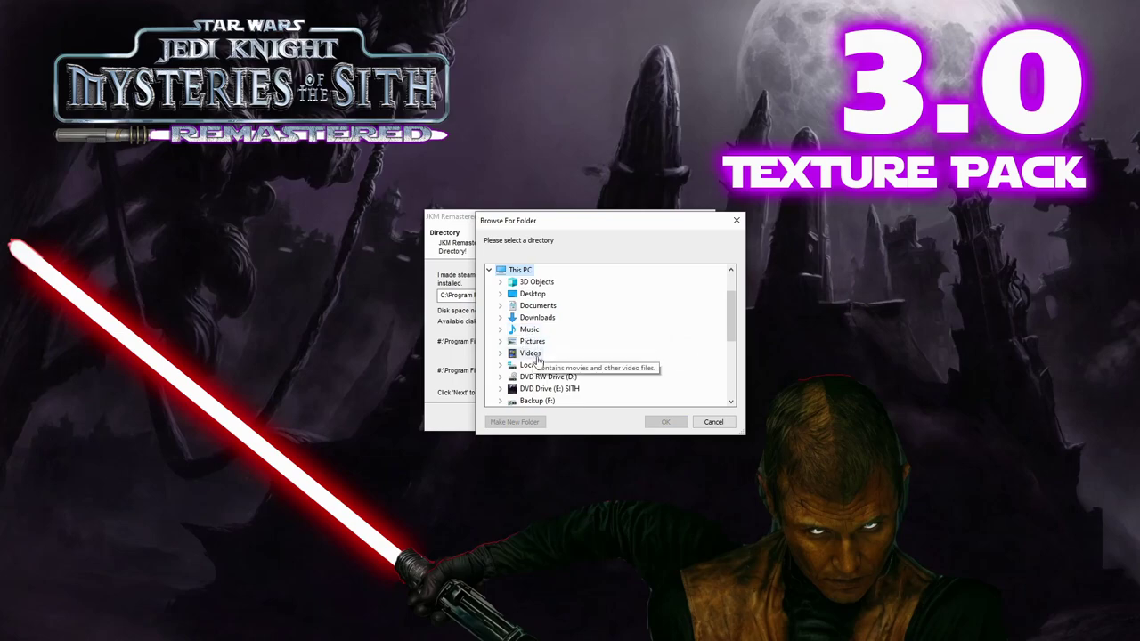
scroll(570, 357, down, 3)
scroll(570, 307, up, 1)
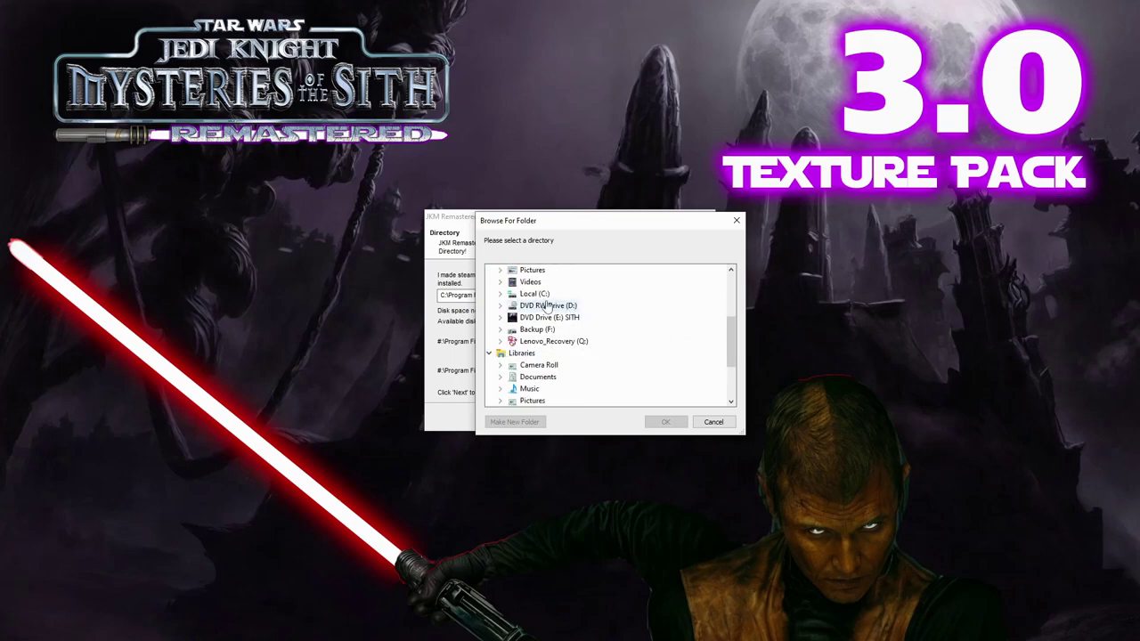
double_click(545, 293)
scroll(562, 326, down, 4)
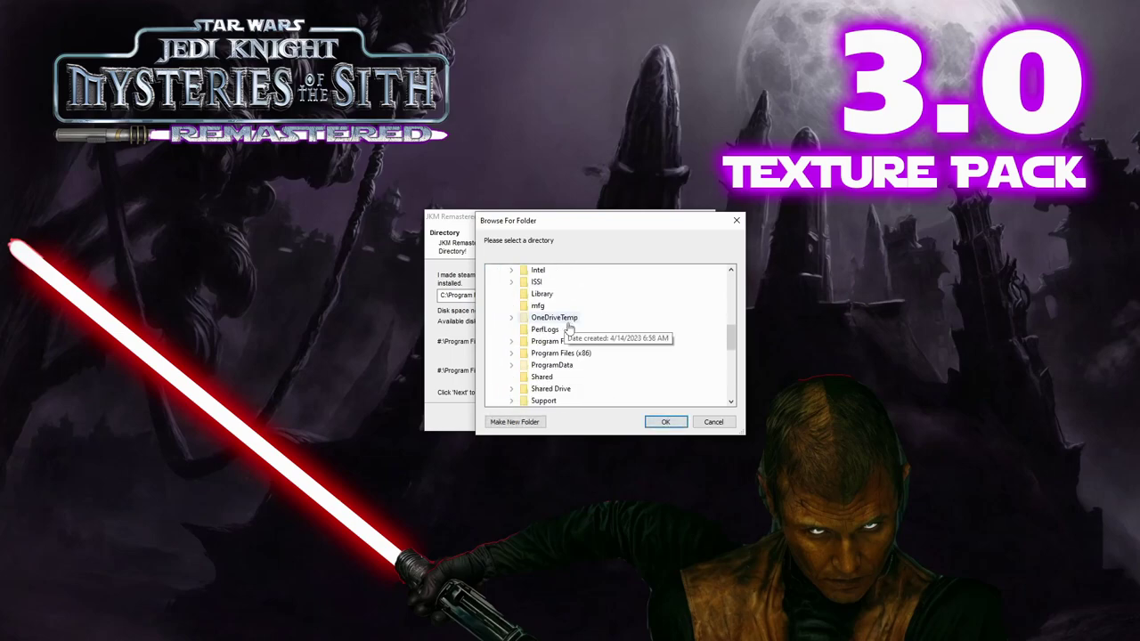
double_click(583, 351)
scroll(601, 342, down, 6)
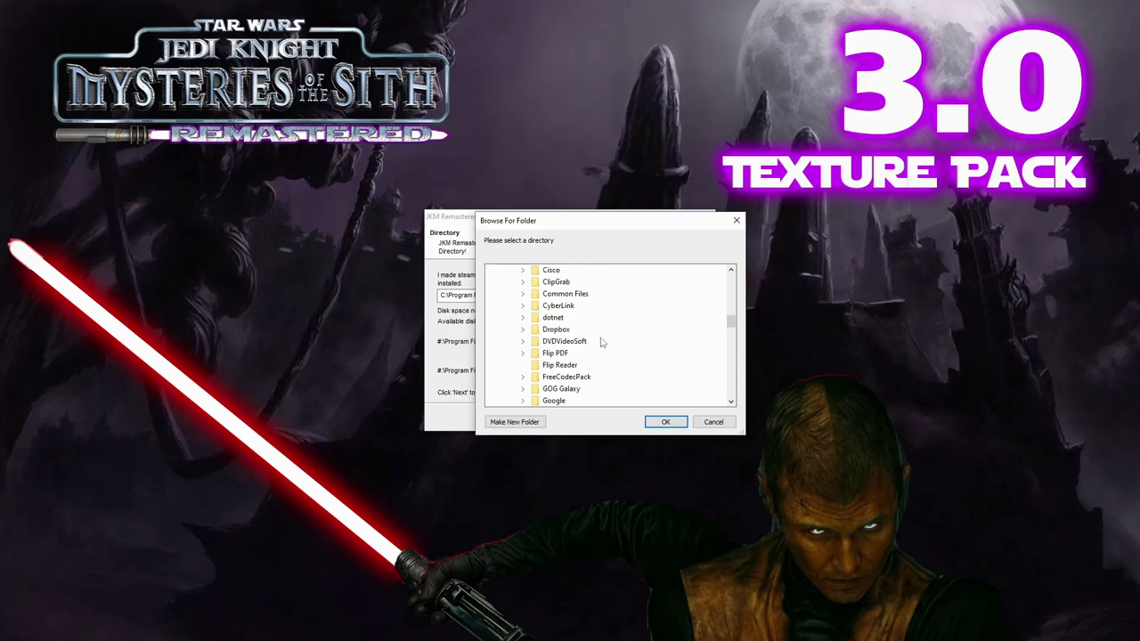
scroll(601, 341, up, 1)
scroll(601, 341, down, 4)
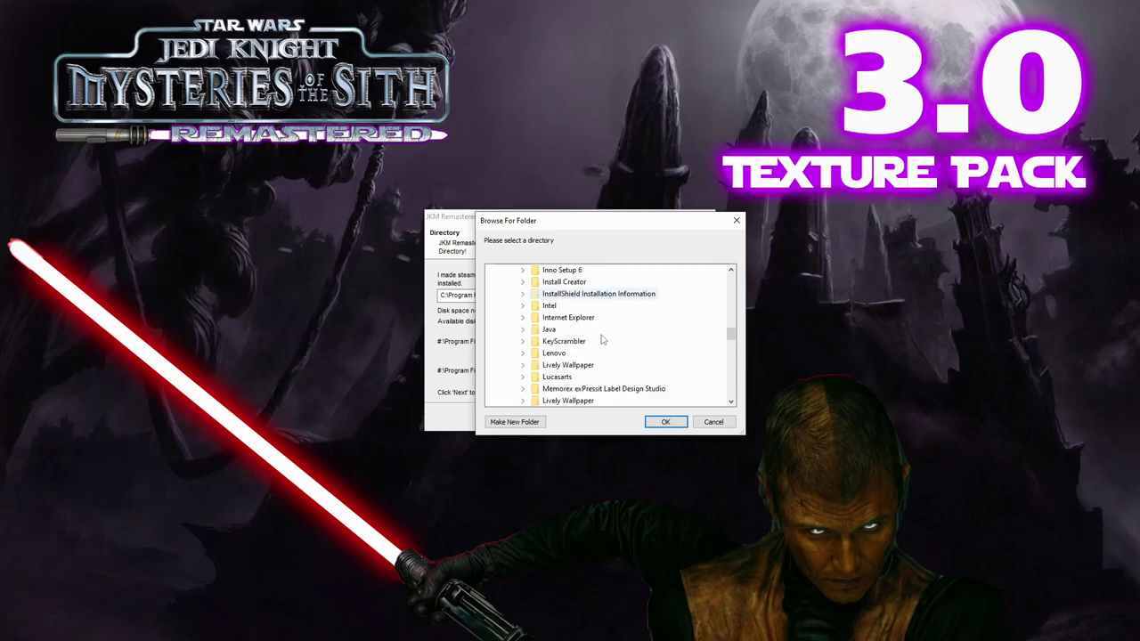
double_click(563, 343)
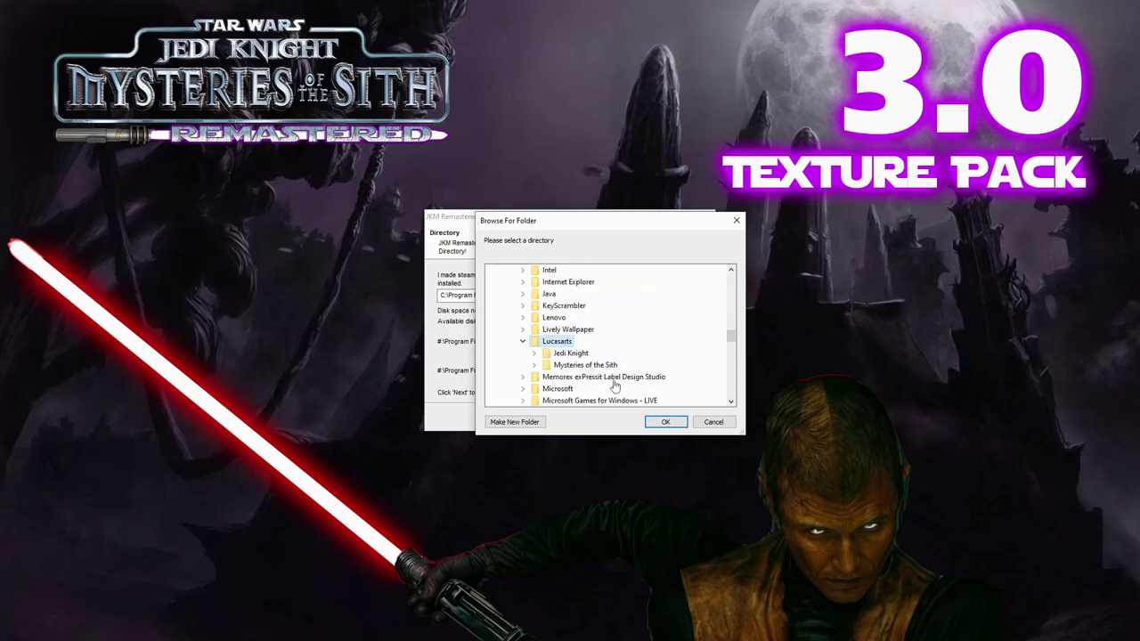
double_click(584, 365)
click(665, 421)
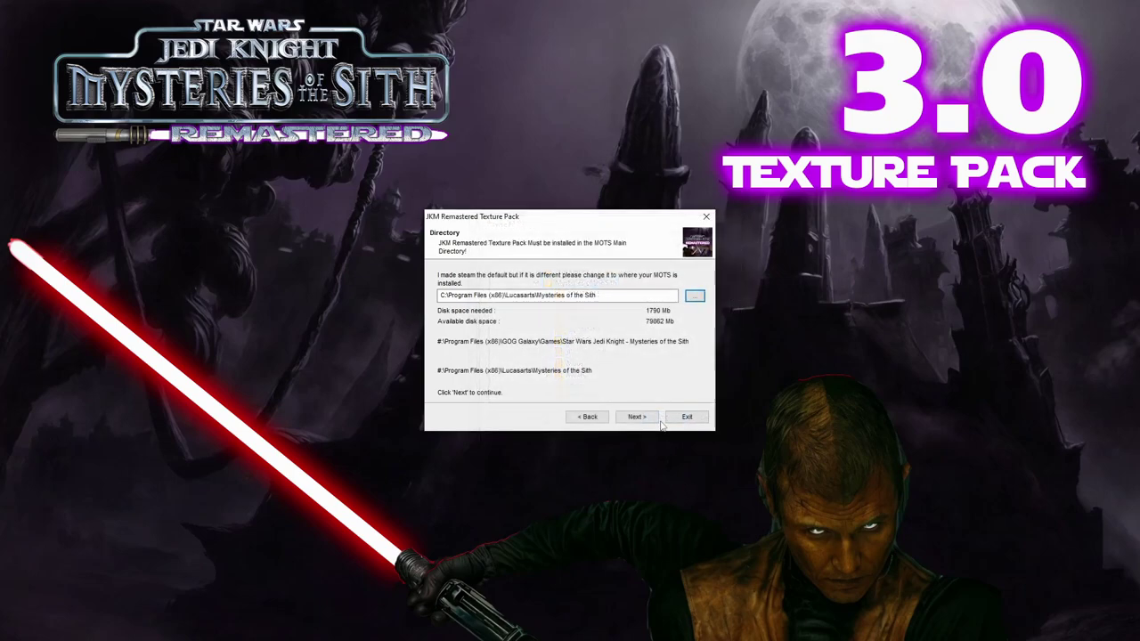
Run the texture pack installation to completion and exit its installer.
click(637, 417)
click(637, 418)
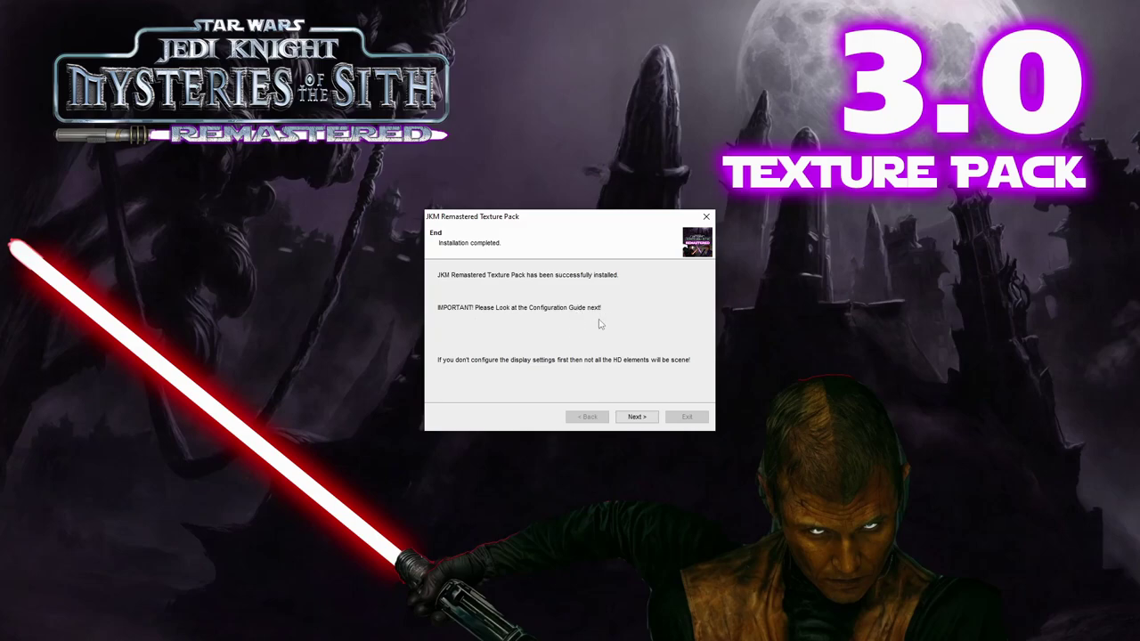
click(638, 417)
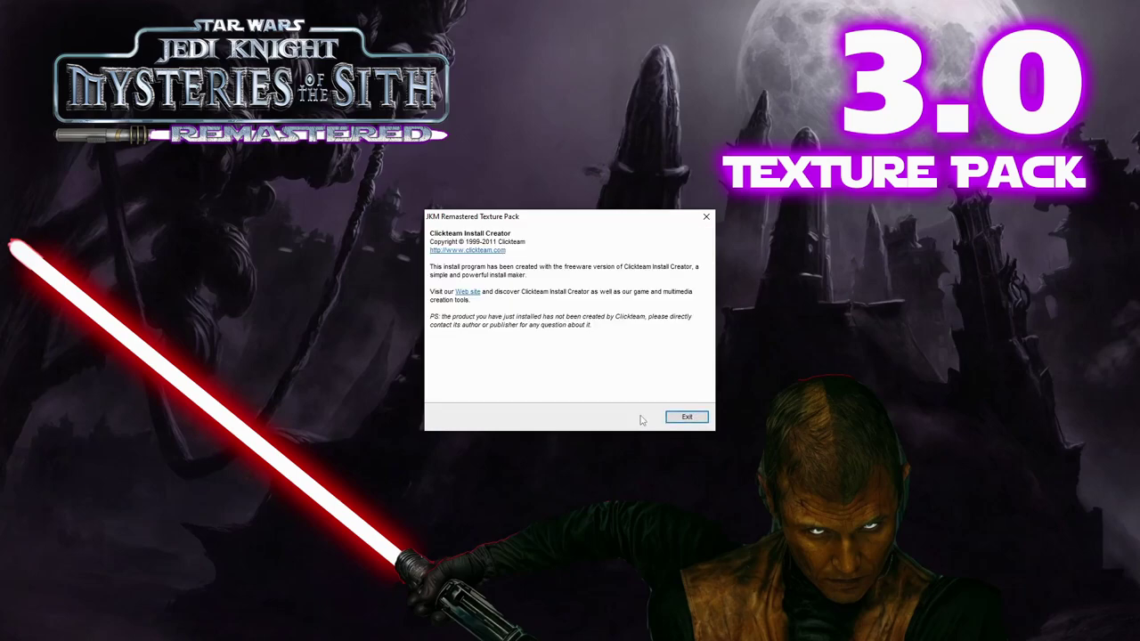
click(686, 417)
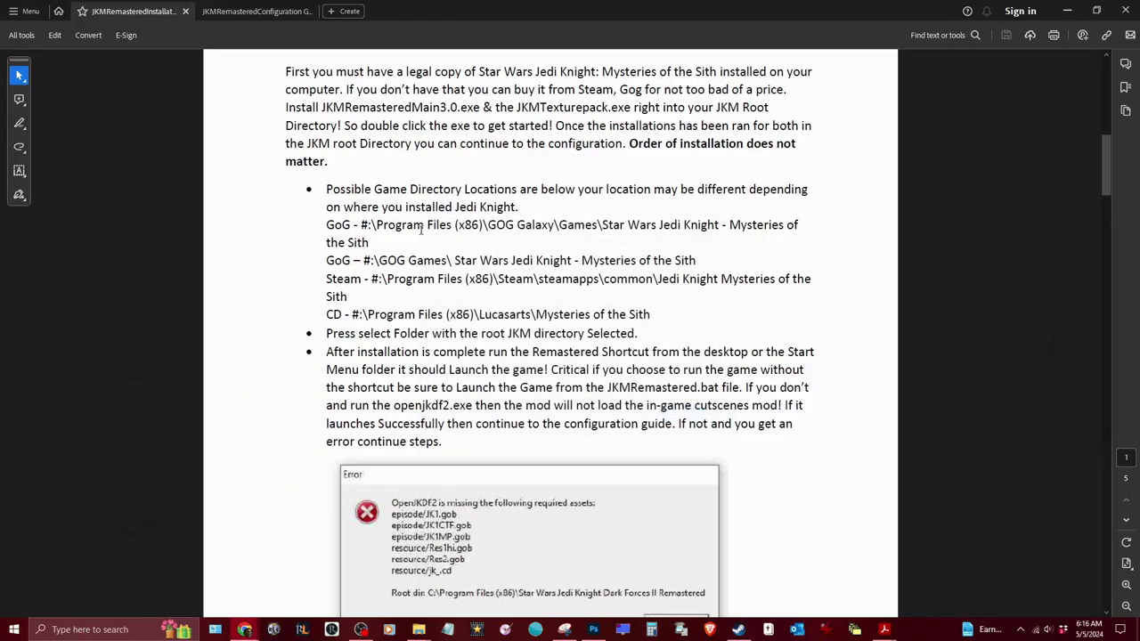
Review the installation guide's launch instructions and missing-assets error section, and minimize the guide and the installer folder window.
scroll(476, 201, down, 5)
scroll(651, 334, up, 6)
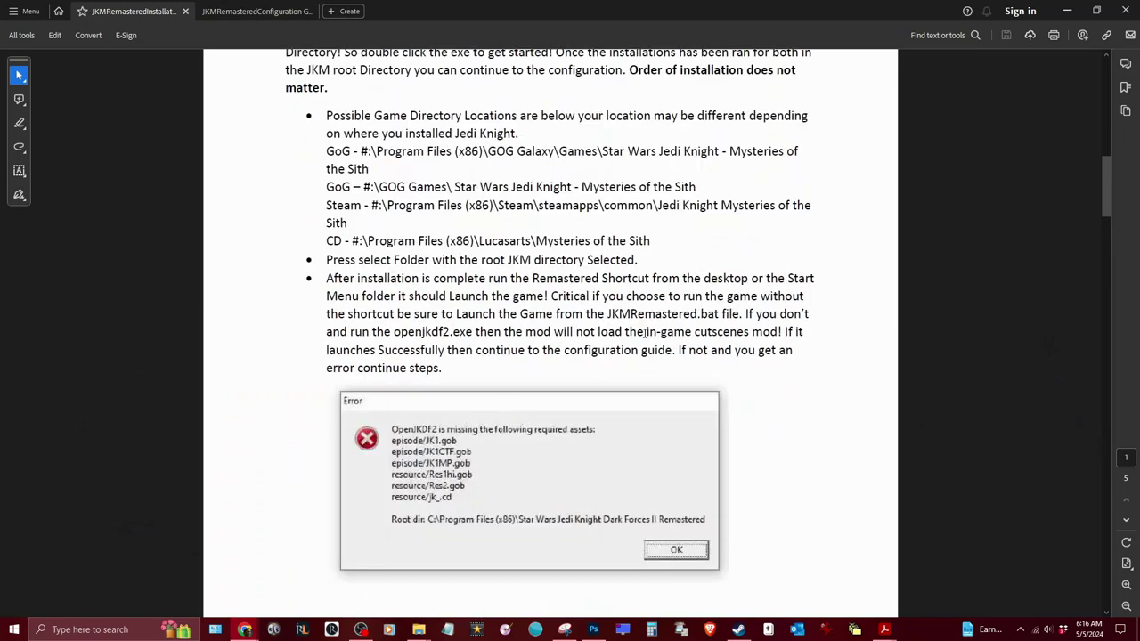
scroll(651, 334, down, 2)
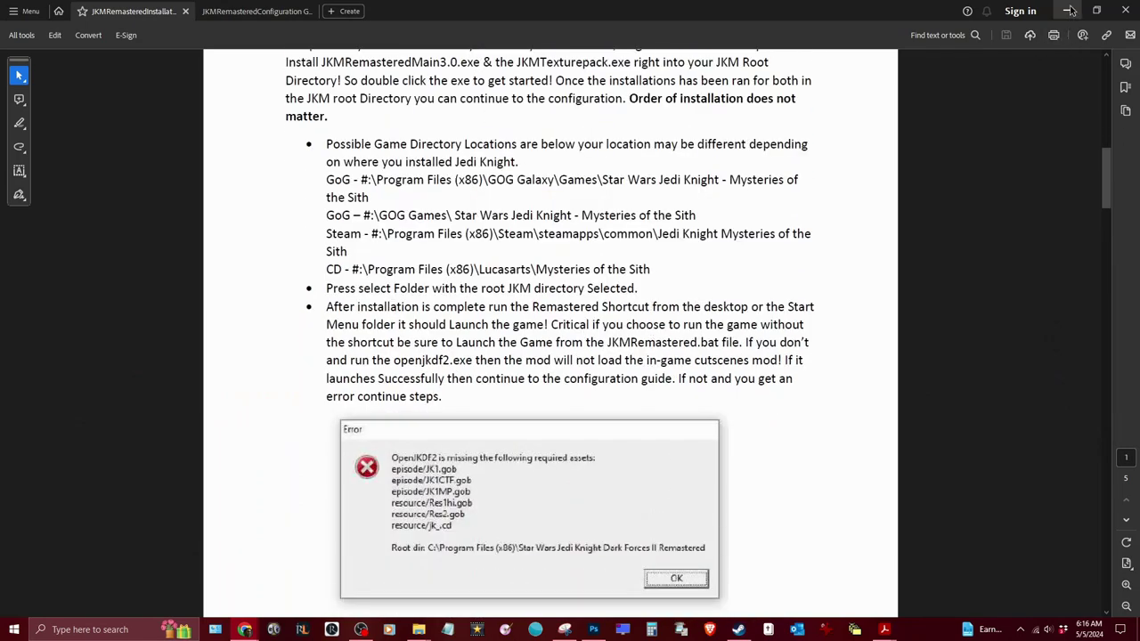
scroll(446, 454, down, 10)
scroll(561, 374, up, 10)
click(1068, 10)
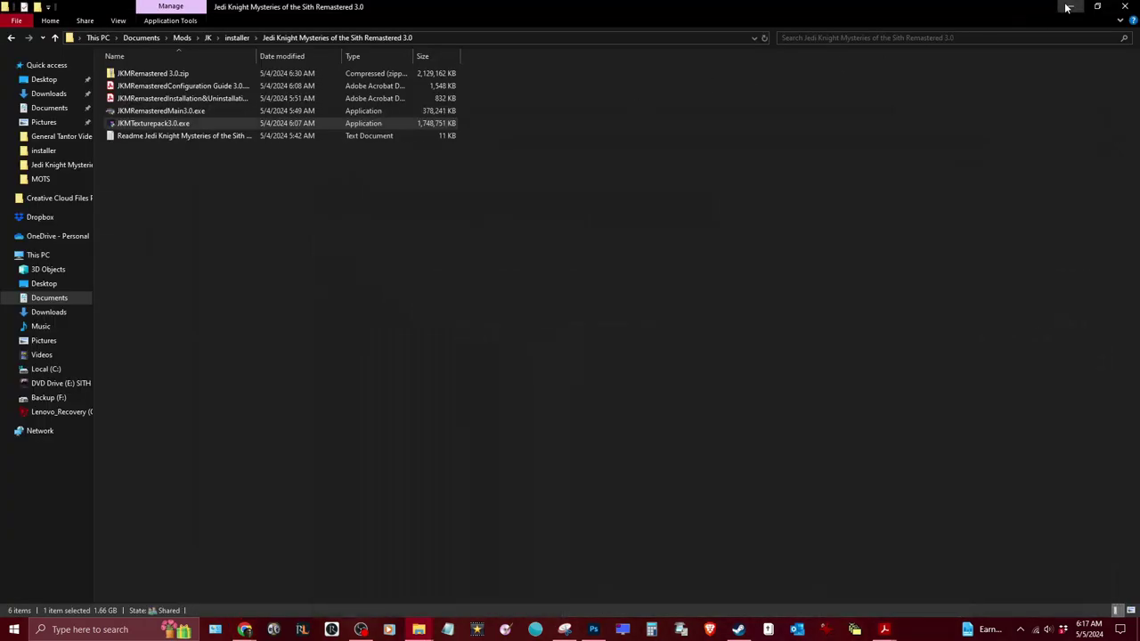
click(1069, 7)
Move the Mysteries of the Sith Remastered shortcut to the middle of the desktop, try to launch the game, and dismiss the error.
drag(23, 450, 436, 258)
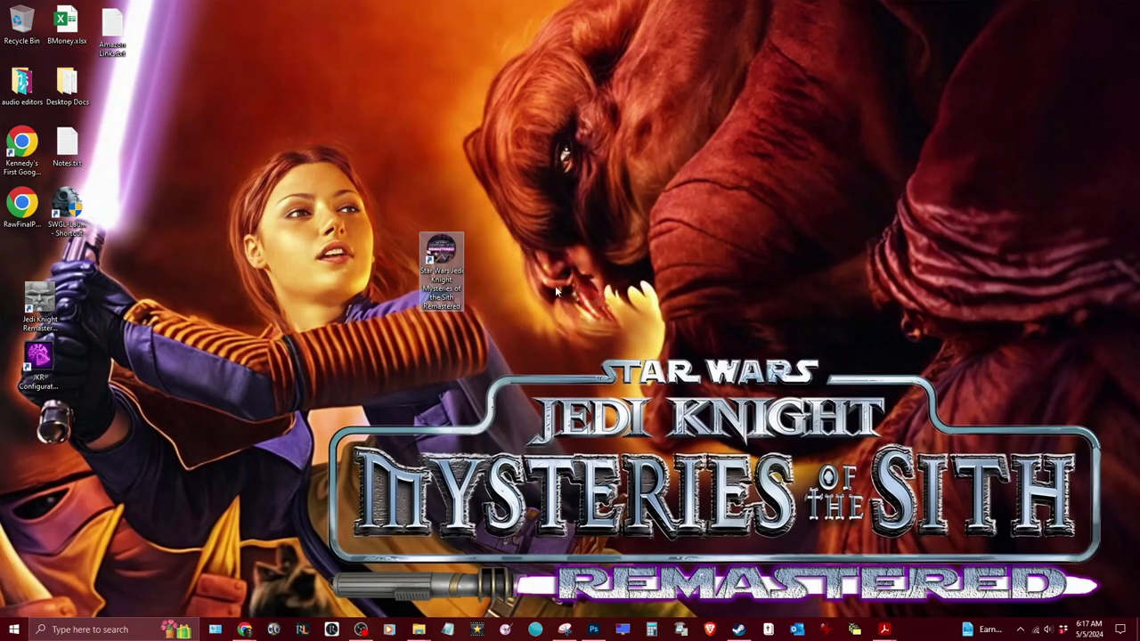
double_click(440, 258)
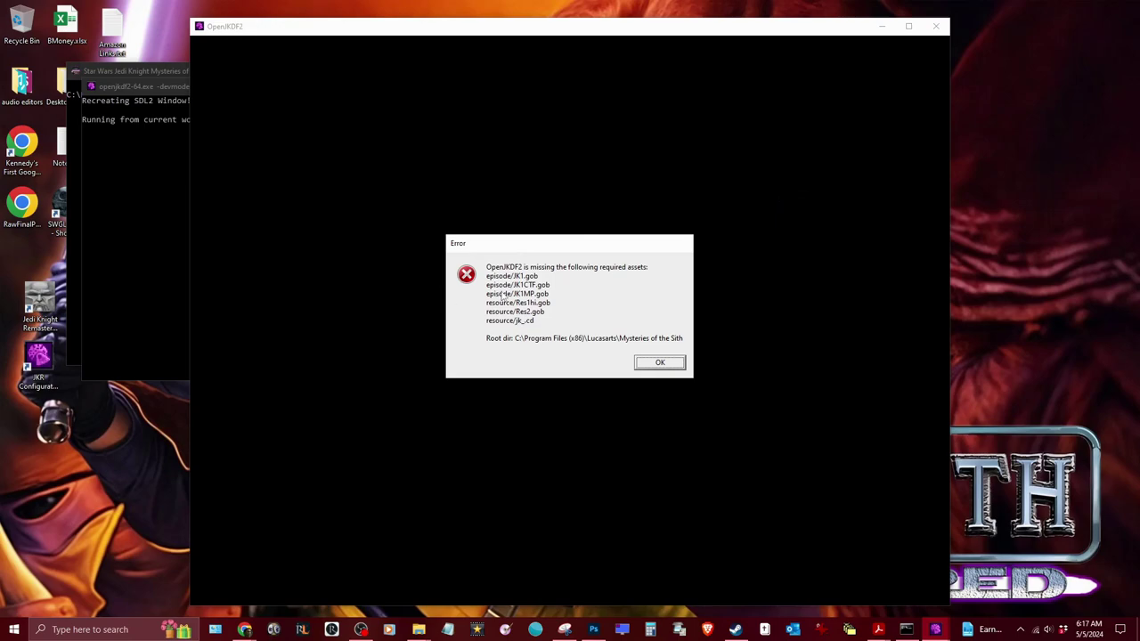
key(Return)
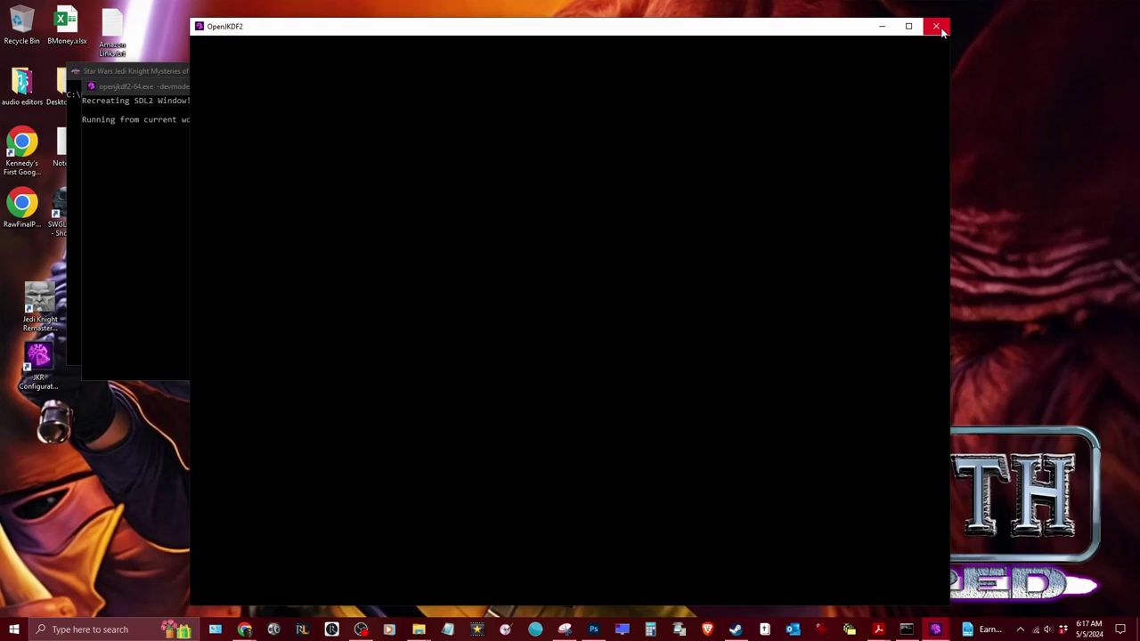
Move the OpenJKDF2 window aside, dismiss its hidden error dialog, and decline the game assets installation.
mouse_move(626, 36)
mouse_down()
mouse_move(437, 387)
mouse_move(528, 300)
mouse_move(676, 72)
mouse_move(641, 33)
mouse_move(643, 49)
mouse_up()
mouse_move(930, 630)
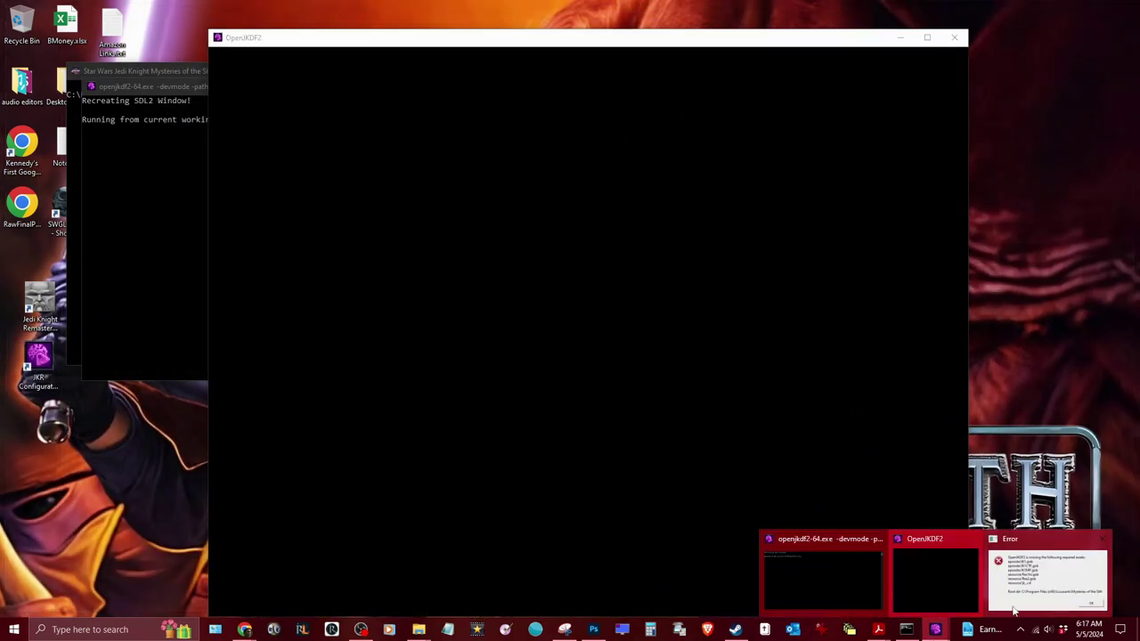
click(1047, 577)
click(660, 363)
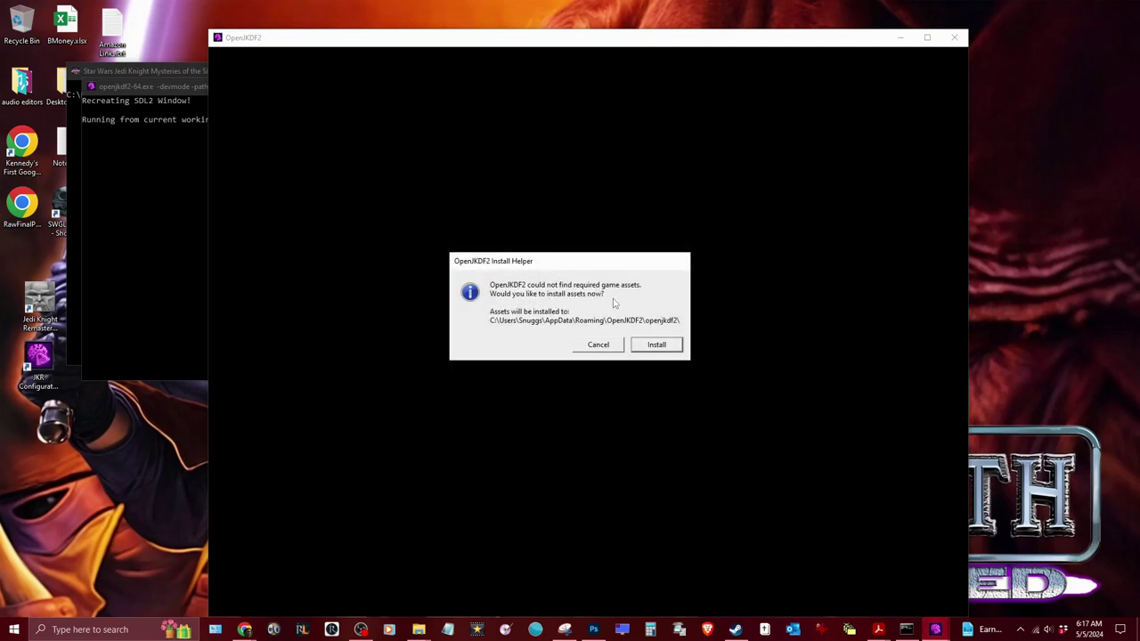
click(592, 347)
click(628, 335)
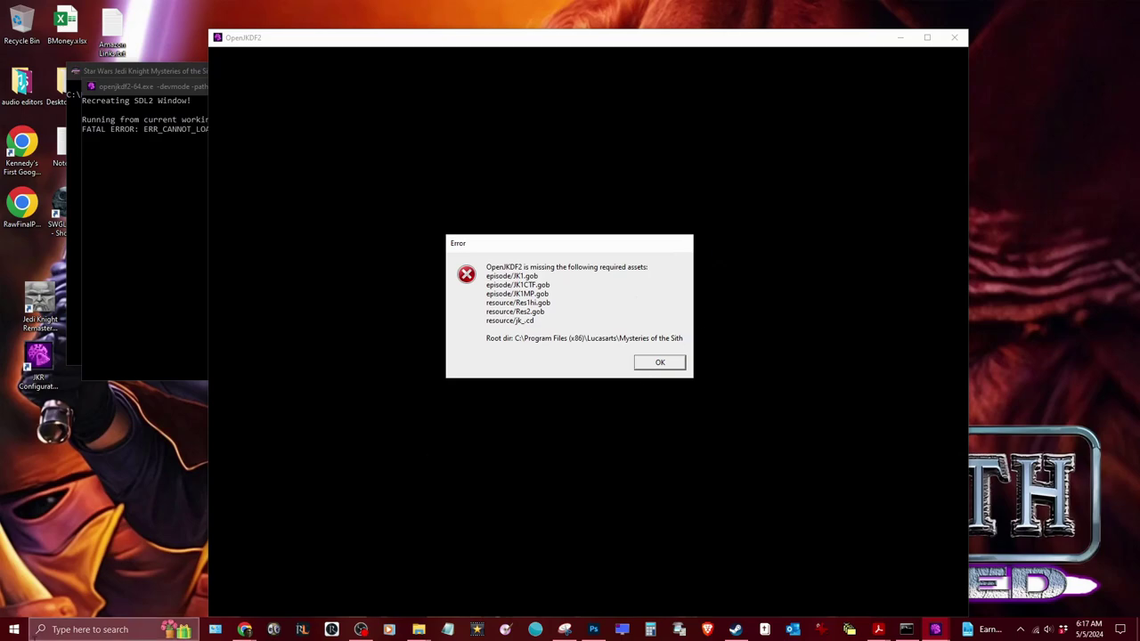
End the Open Jedi Knight process in Task Manager, close the game's command window, and minimize Task Manager.
right_click(13, 631)
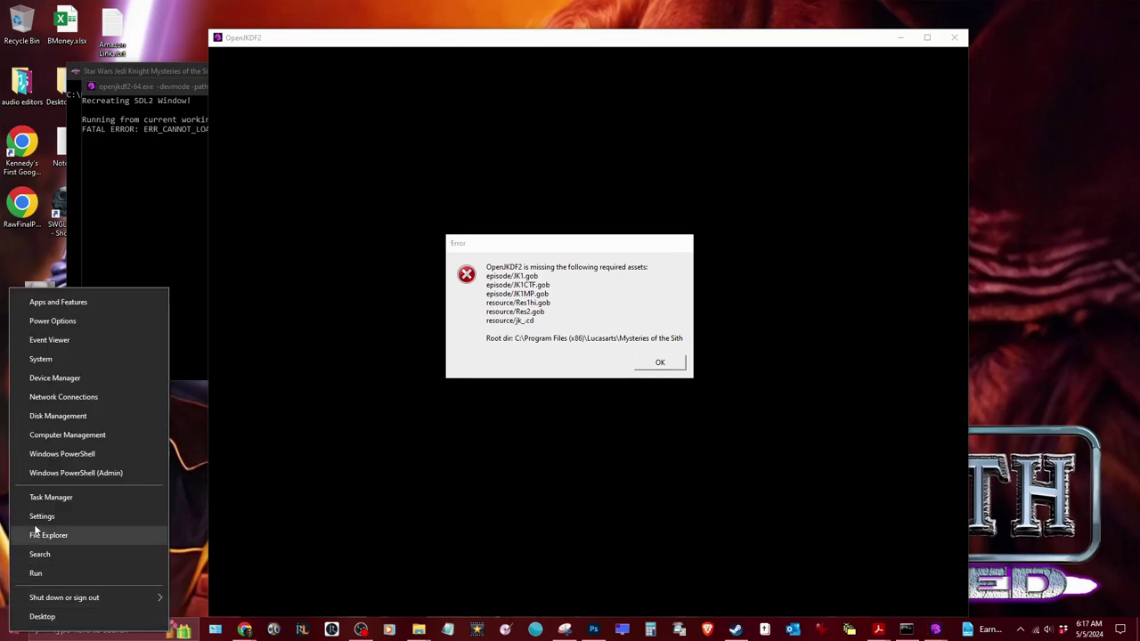
click(55, 498)
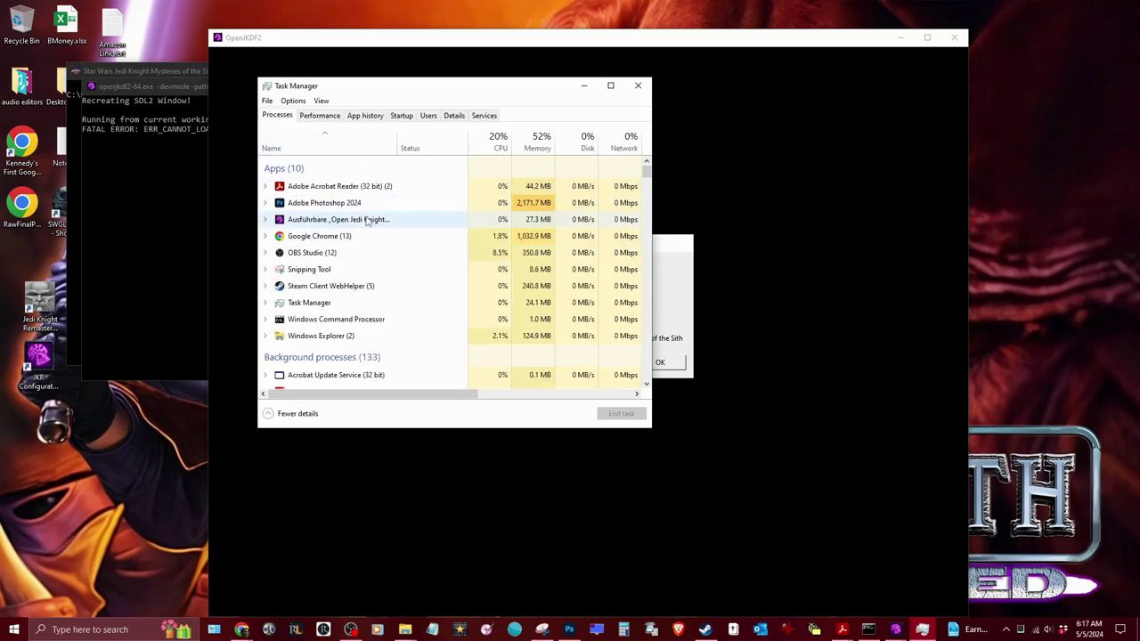
click(332, 222)
right_click(332, 227)
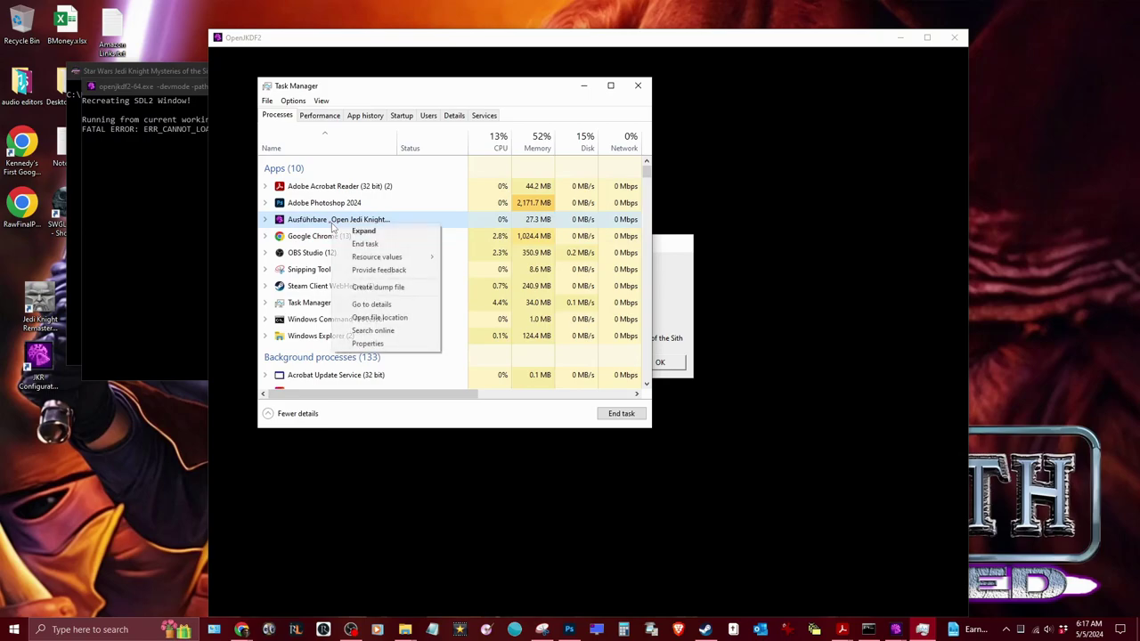
click(379, 245)
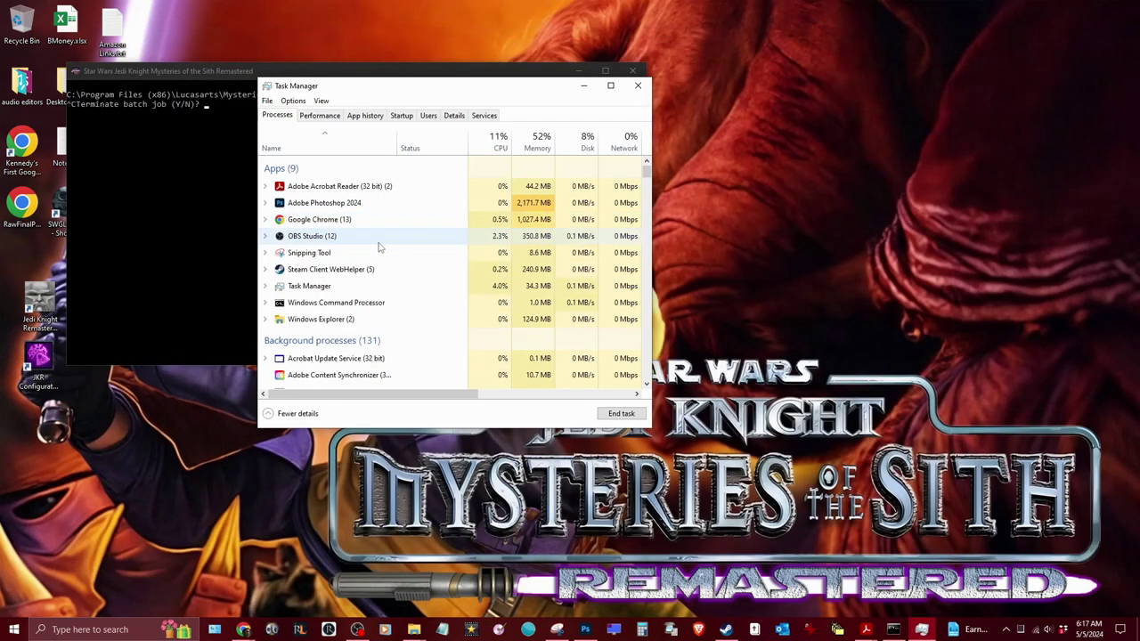
click(204, 71)
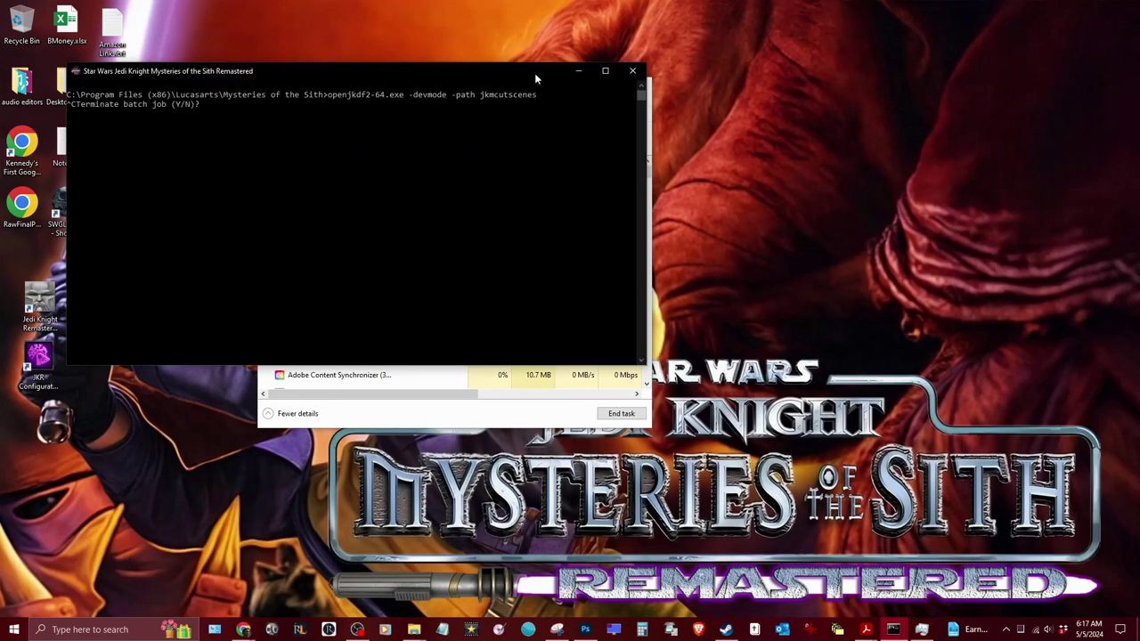
click(632, 72)
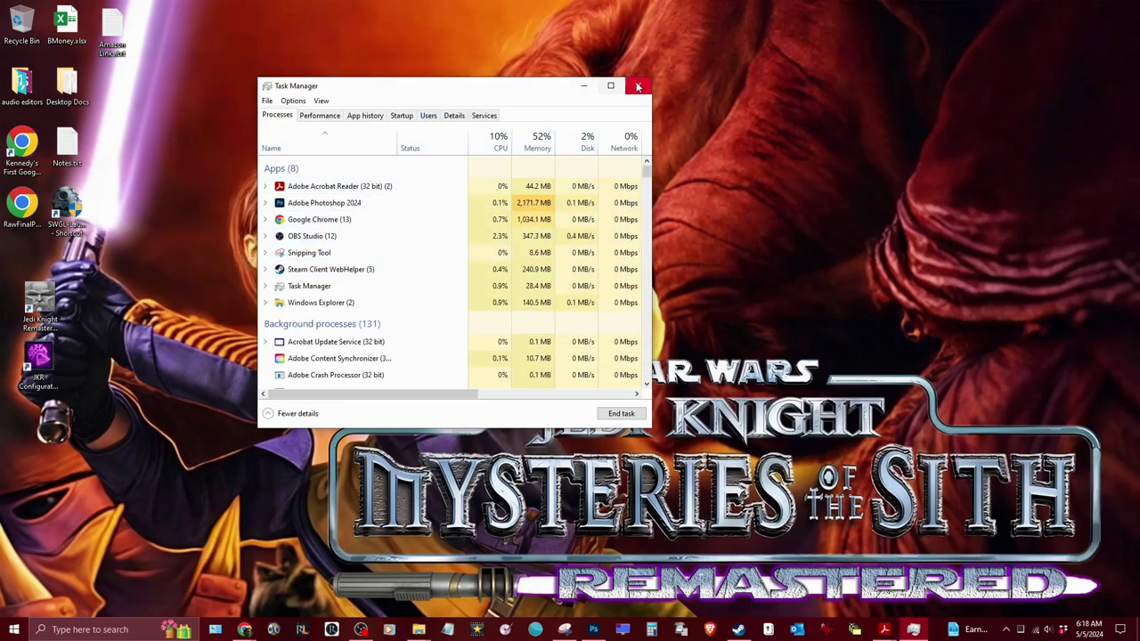
click(584, 86)
Check the open Remastered 3.0 installer and GOG Mysteries of the Sith folder windows for the disc-based game folder.
mouse_move(419, 629)
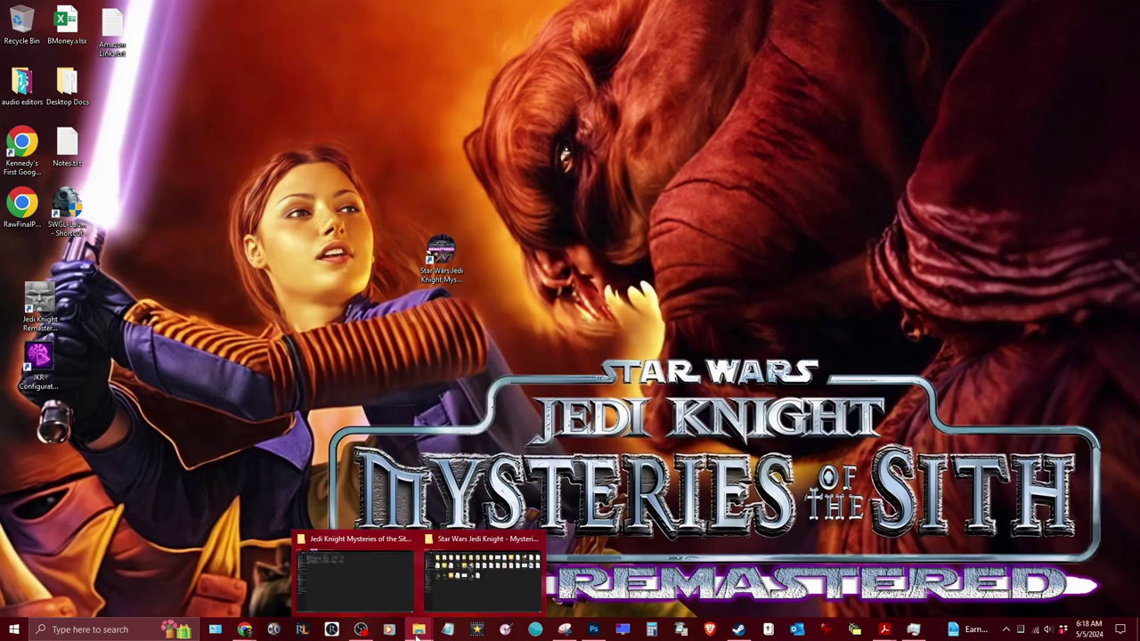
click(349, 607)
click(334, 225)
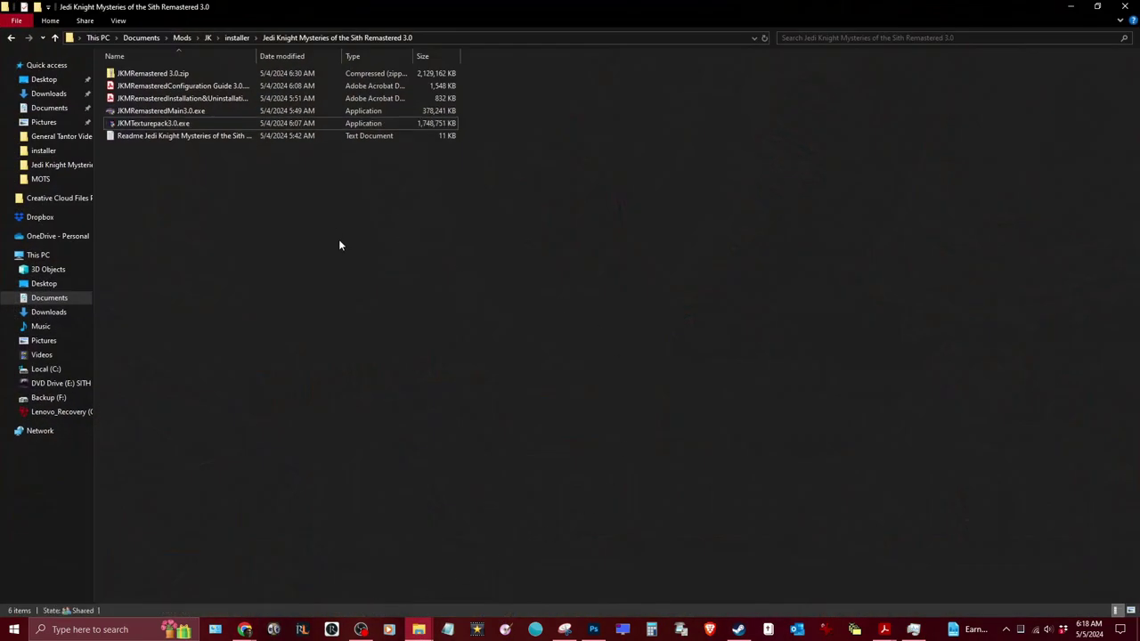
click(419, 629)
click(485, 579)
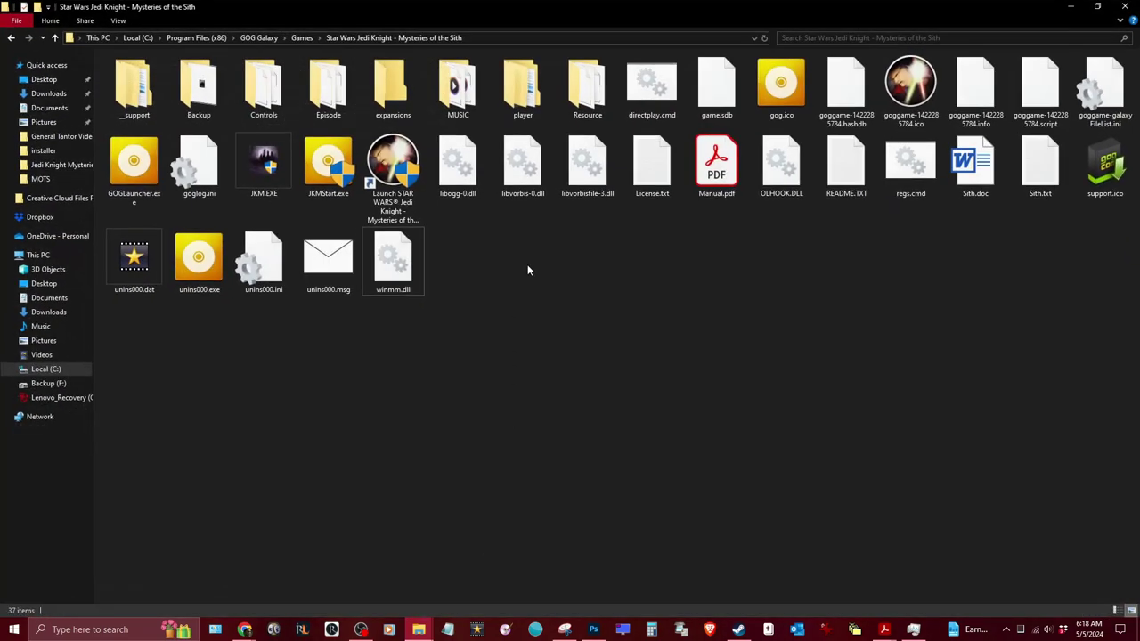
click(416, 630)
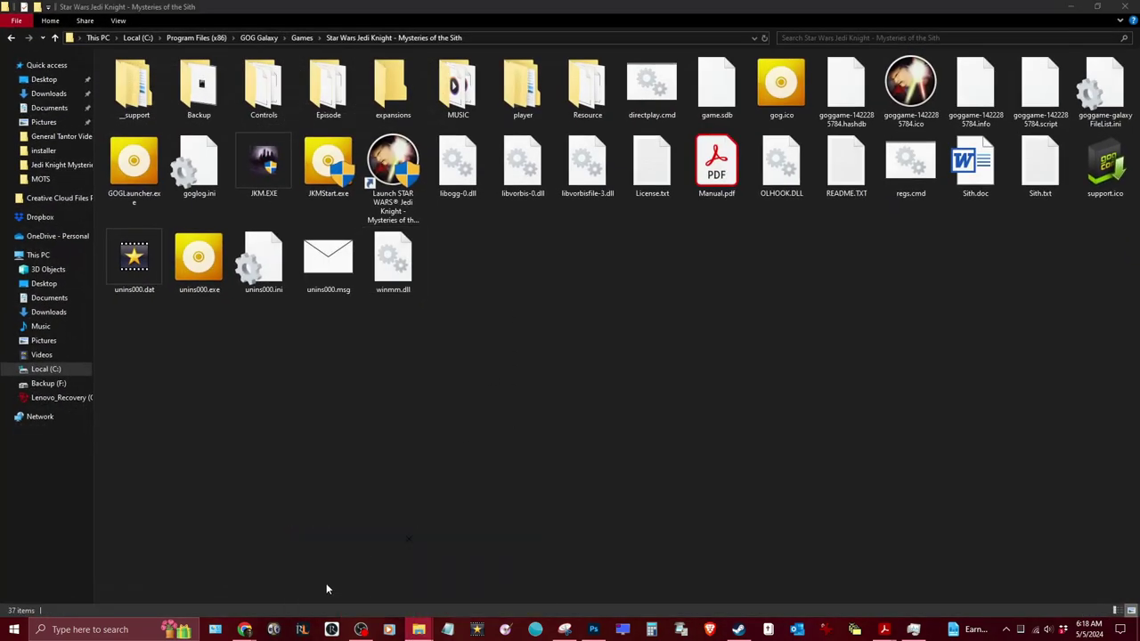
click(326, 584)
click(1070, 6)
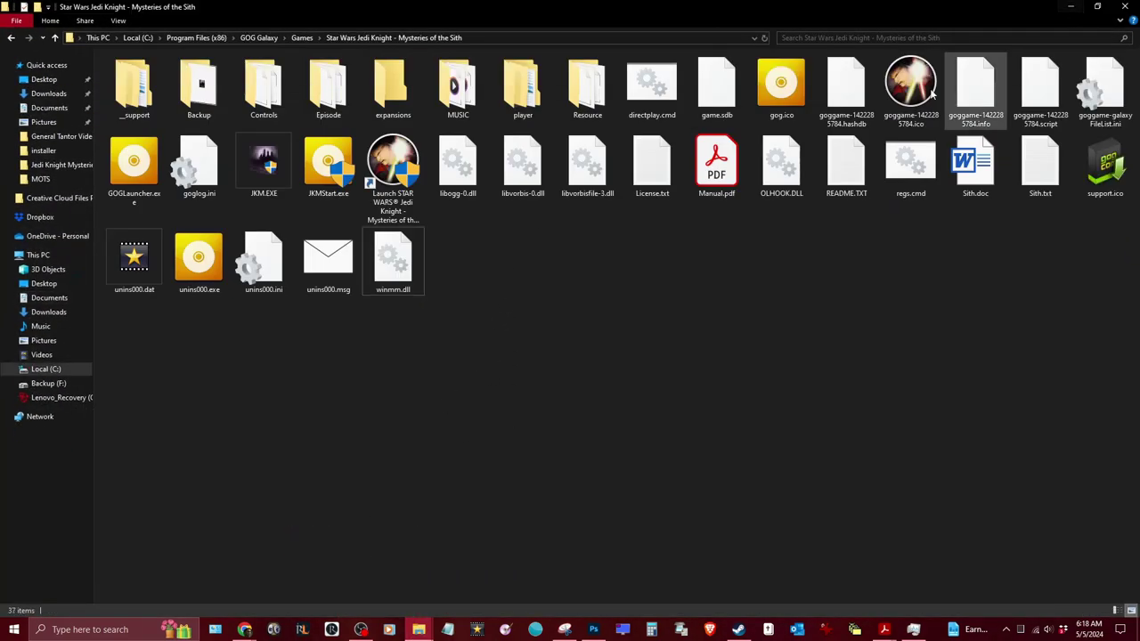
click(411, 631)
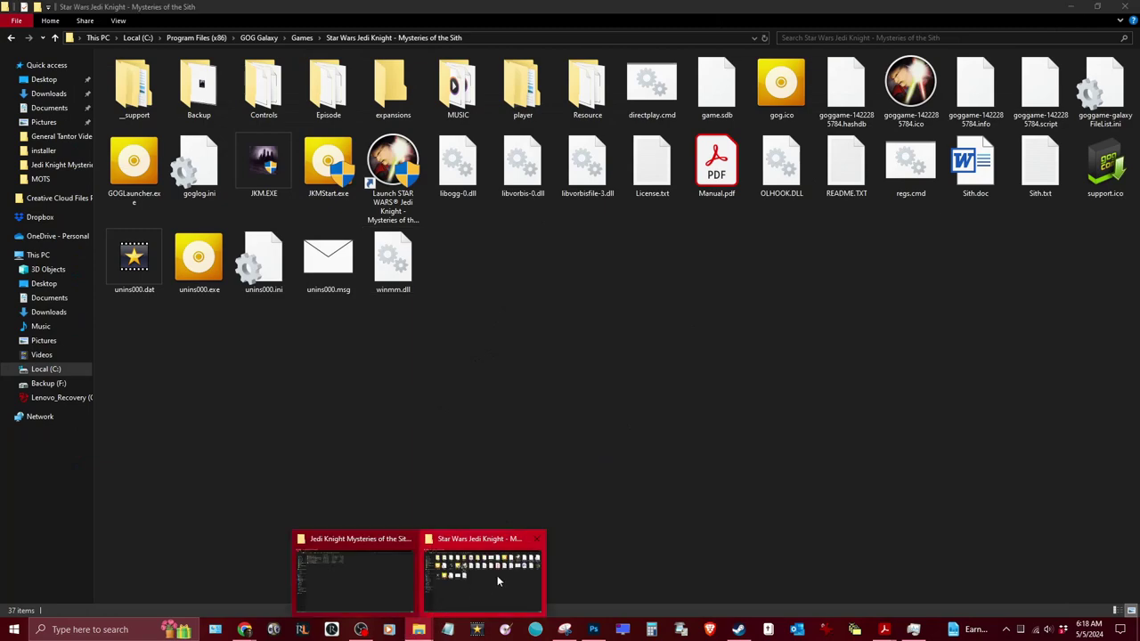
click(361, 579)
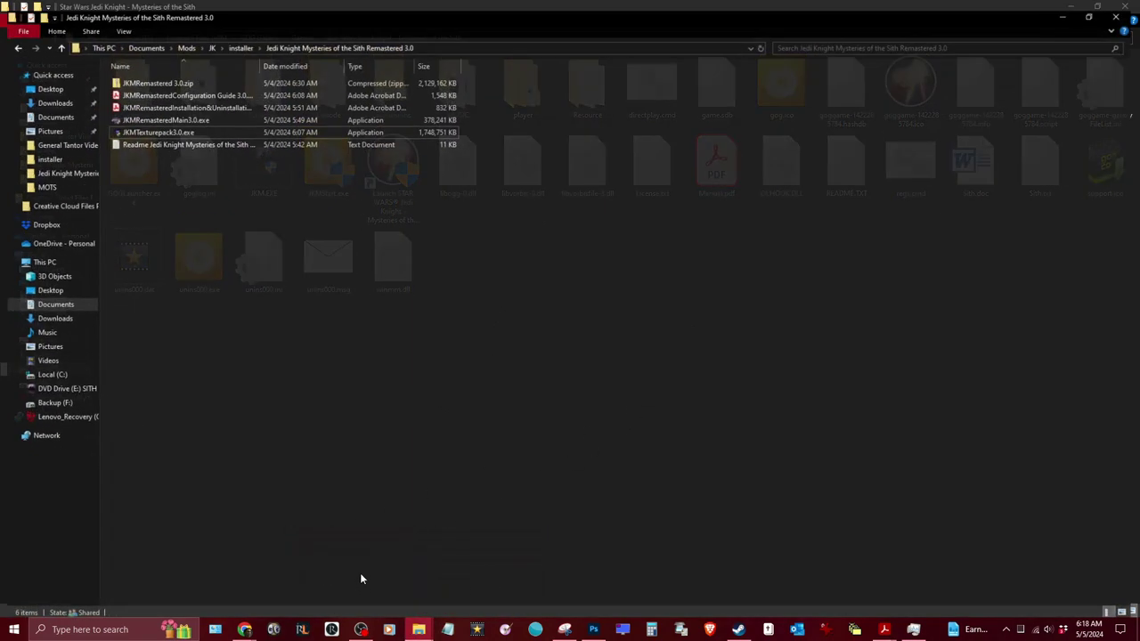
click(415, 631)
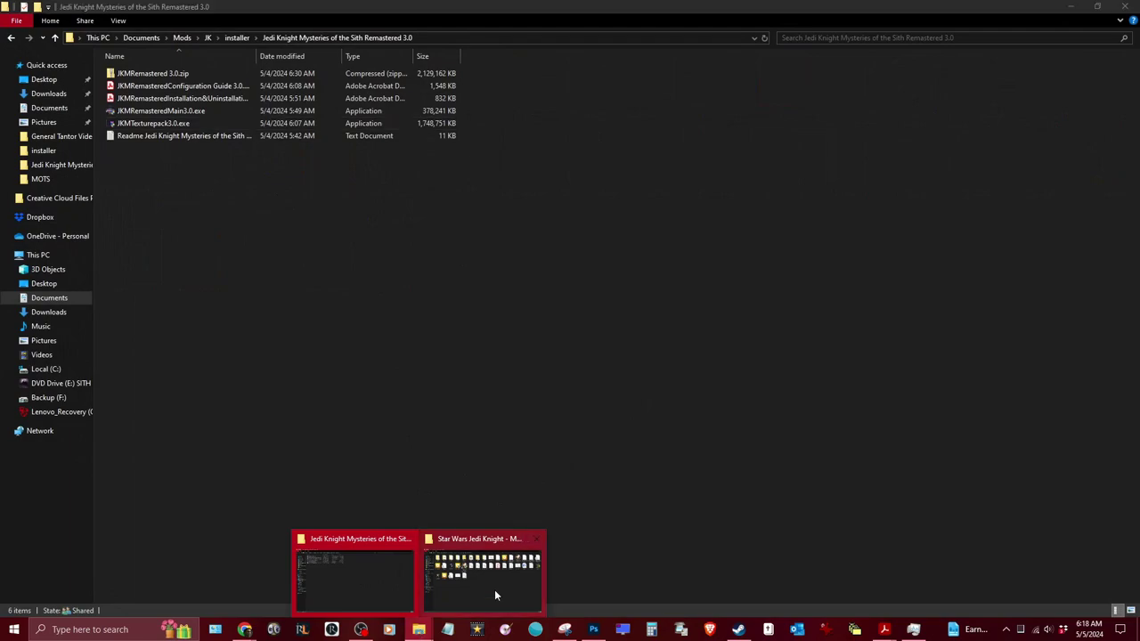
click(495, 593)
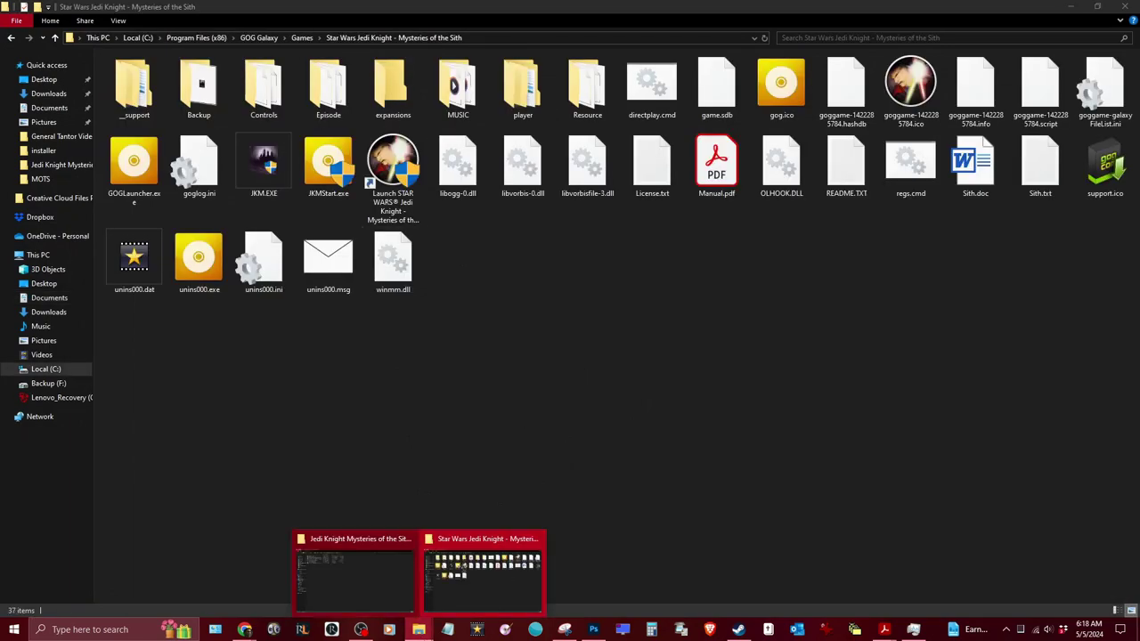
click(375, 595)
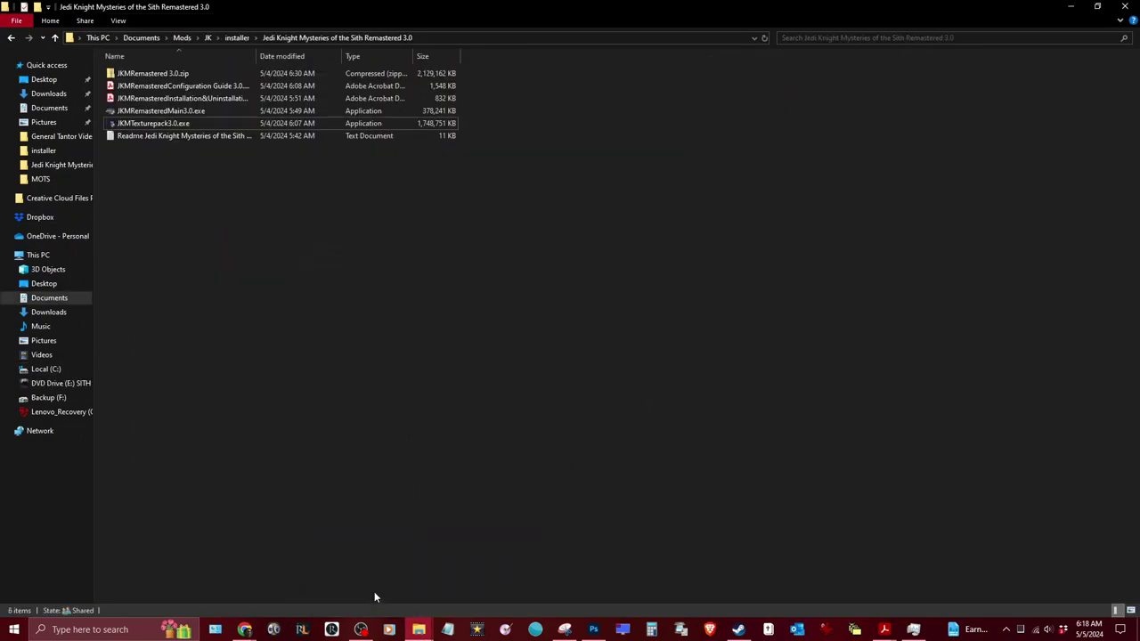
Open a new File Explorer window and go to C:\Program Files (x86).
right_click(419, 629)
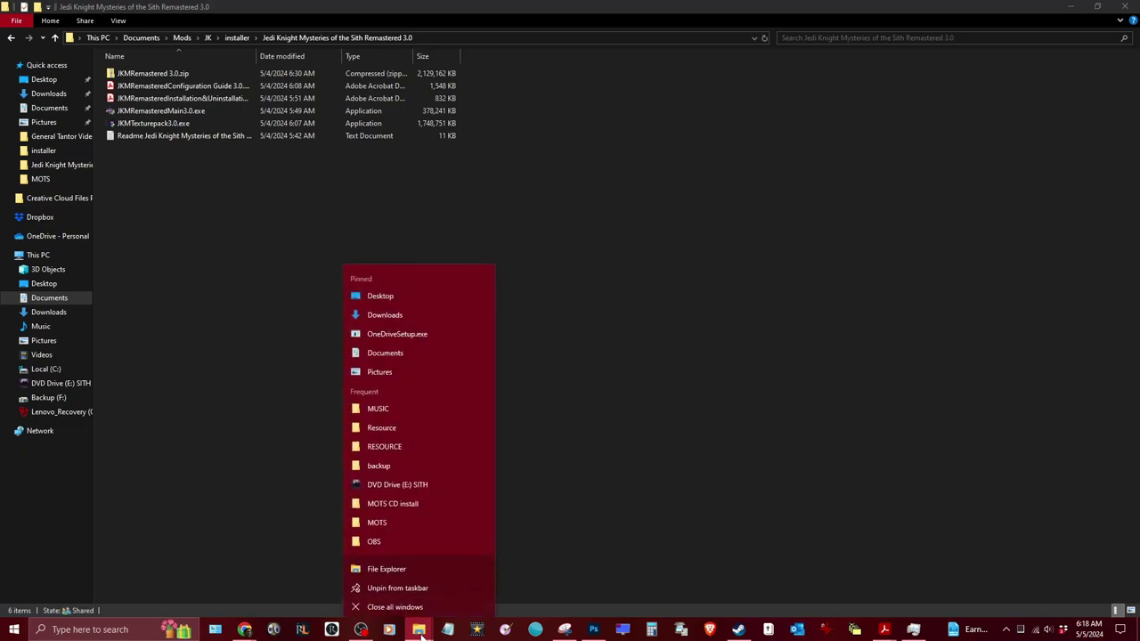
click(405, 567)
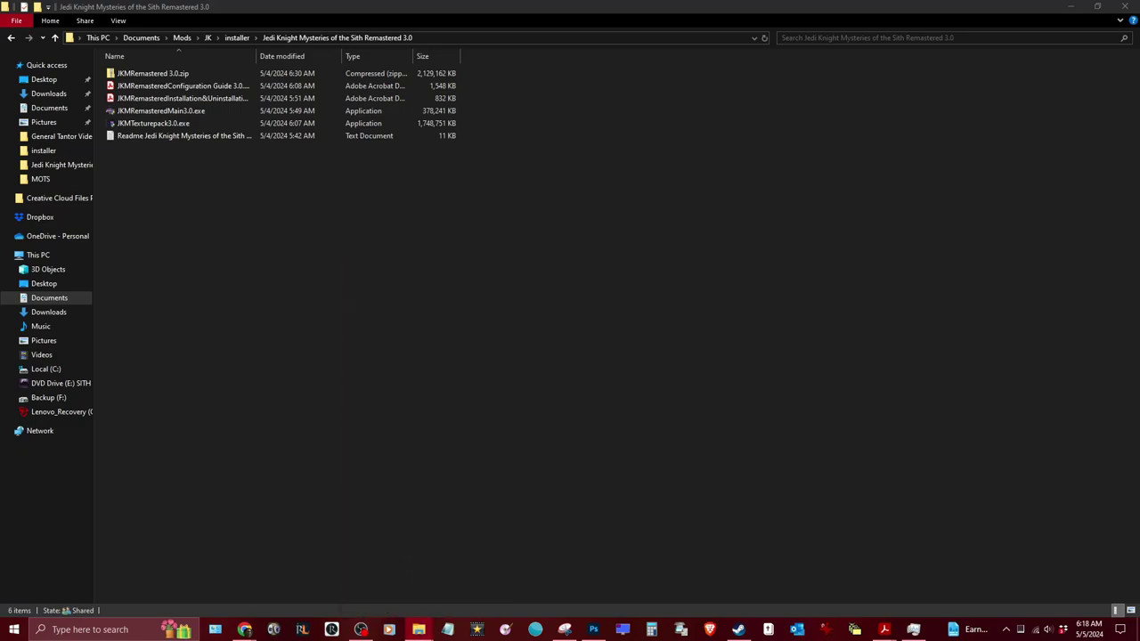
drag(454, 160, 465, 20)
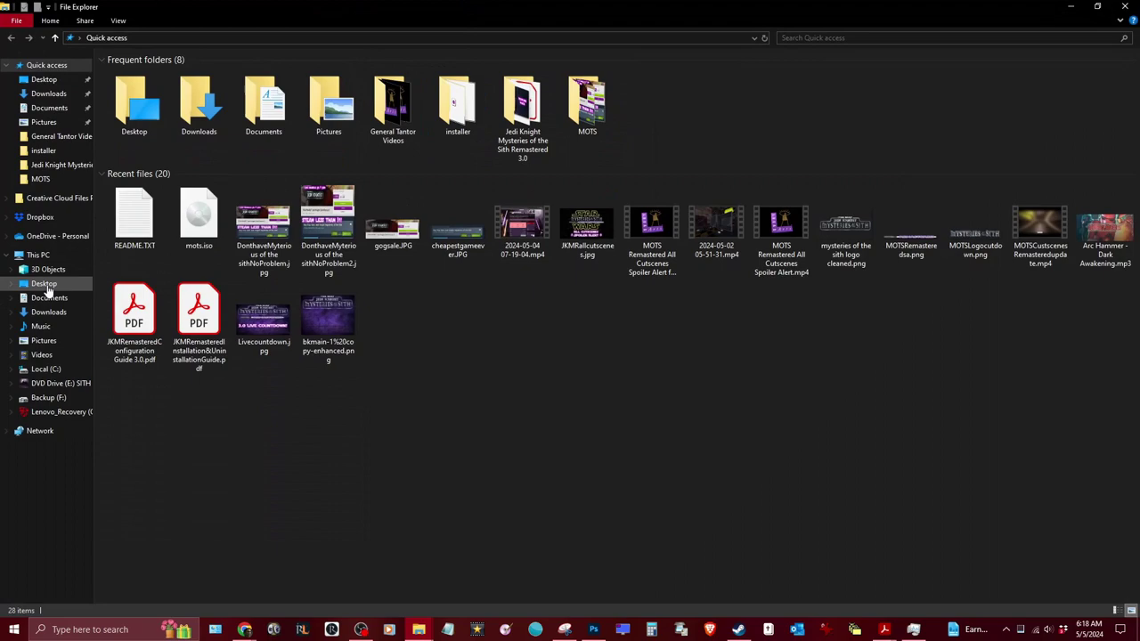
click(50, 370)
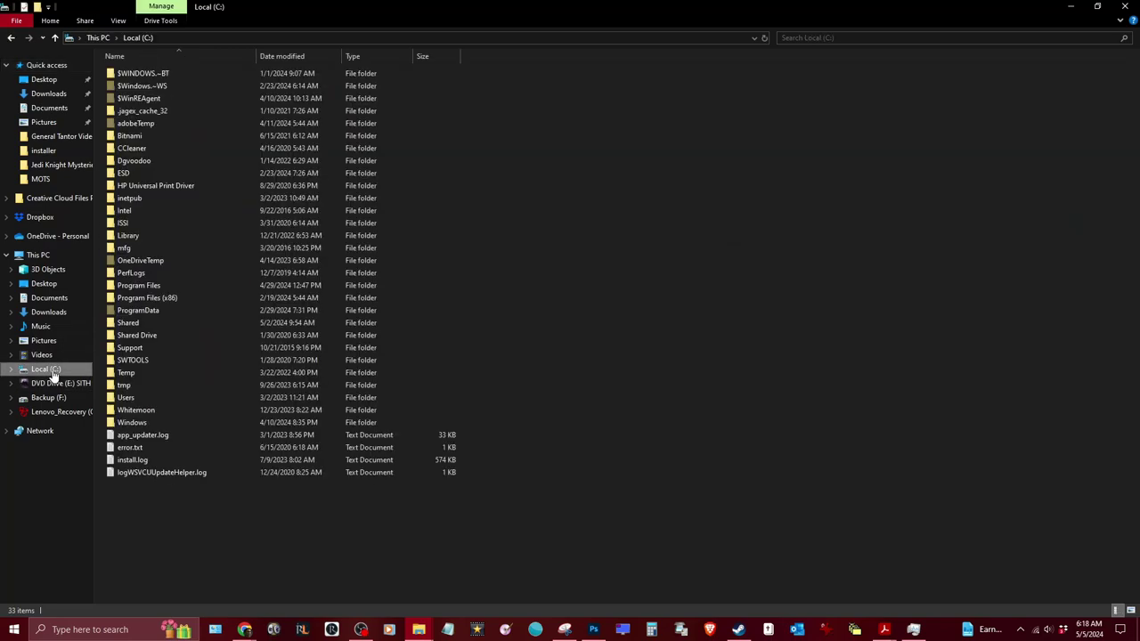
double_click(161, 297)
Find the Lucasarts folder in Program Files (x86) and open its Mysteries of the Sith subfolder.
click(153, 249)
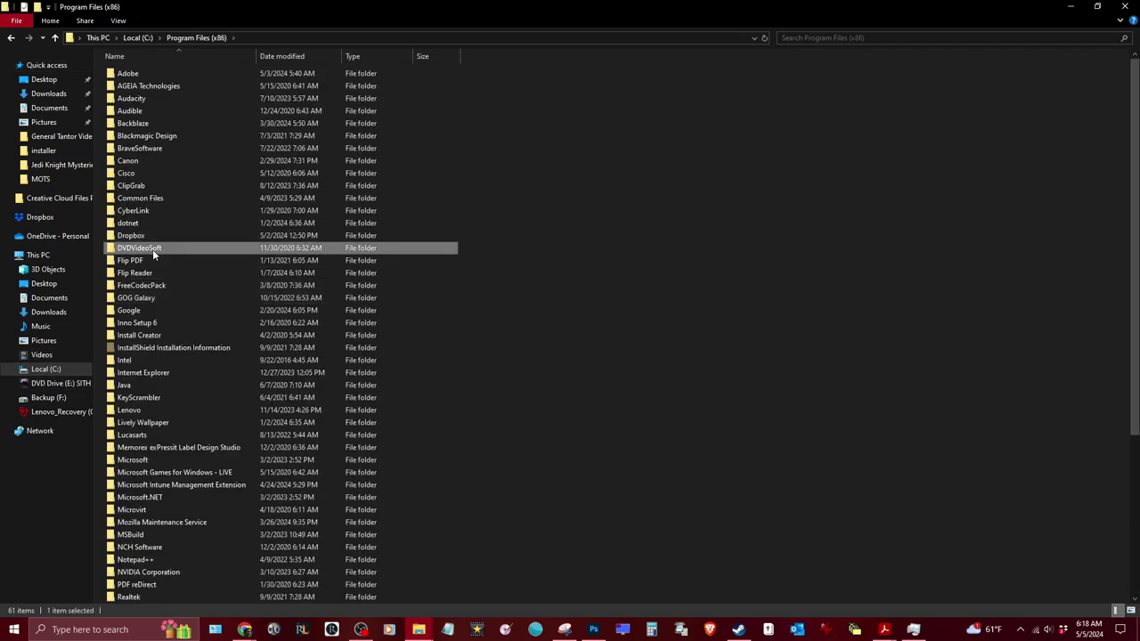
scroll(165, 316, down, 3)
scroll(166, 318, up, 3)
scroll(210, 383, down, 2)
scroll(211, 381, down, 4)
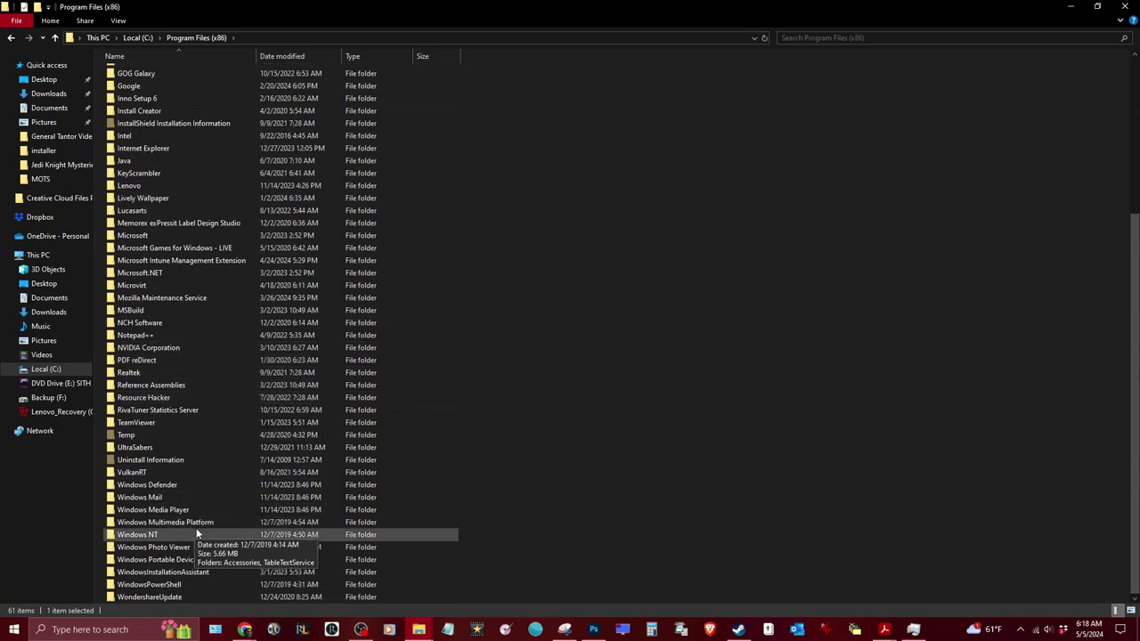
scroll(198, 498, up, 6)
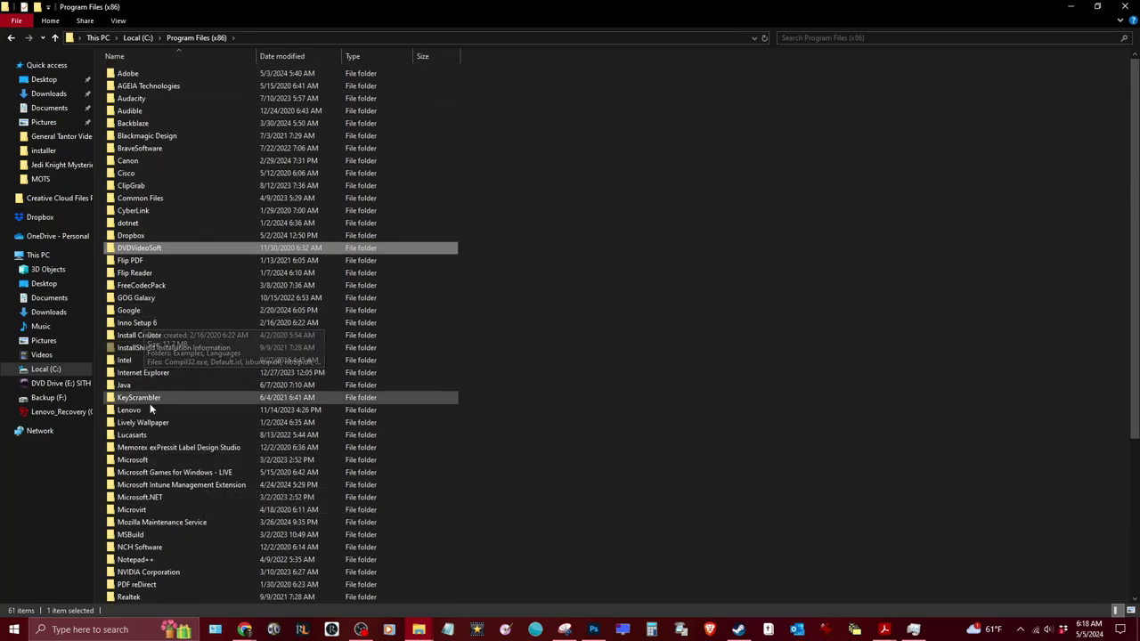
double_click(161, 437)
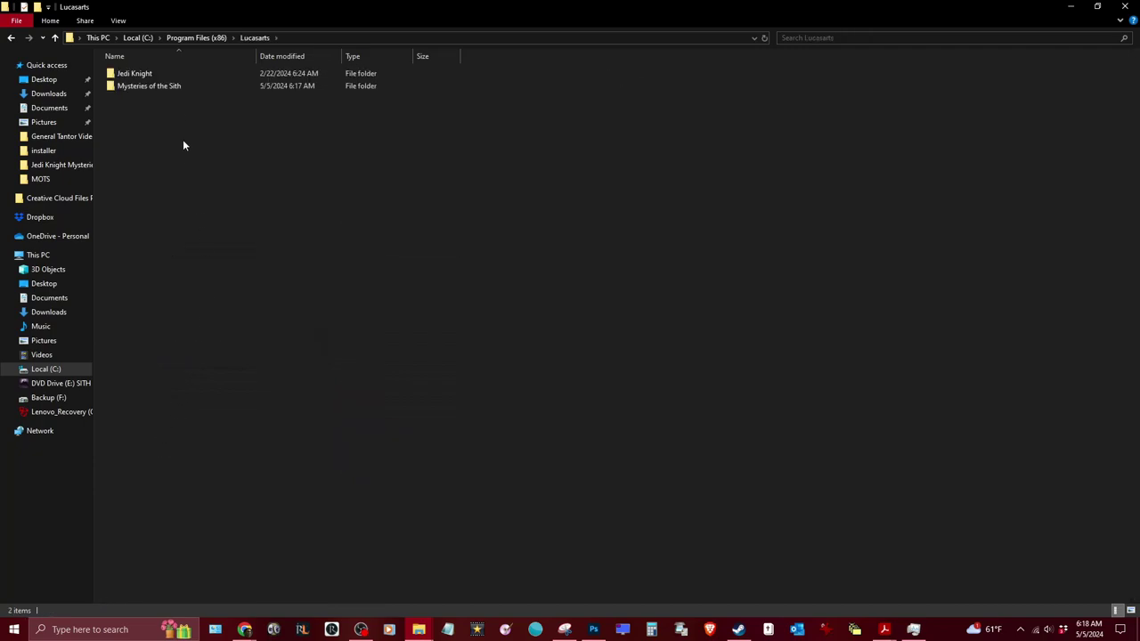
click(175, 88)
double_click(175, 88)
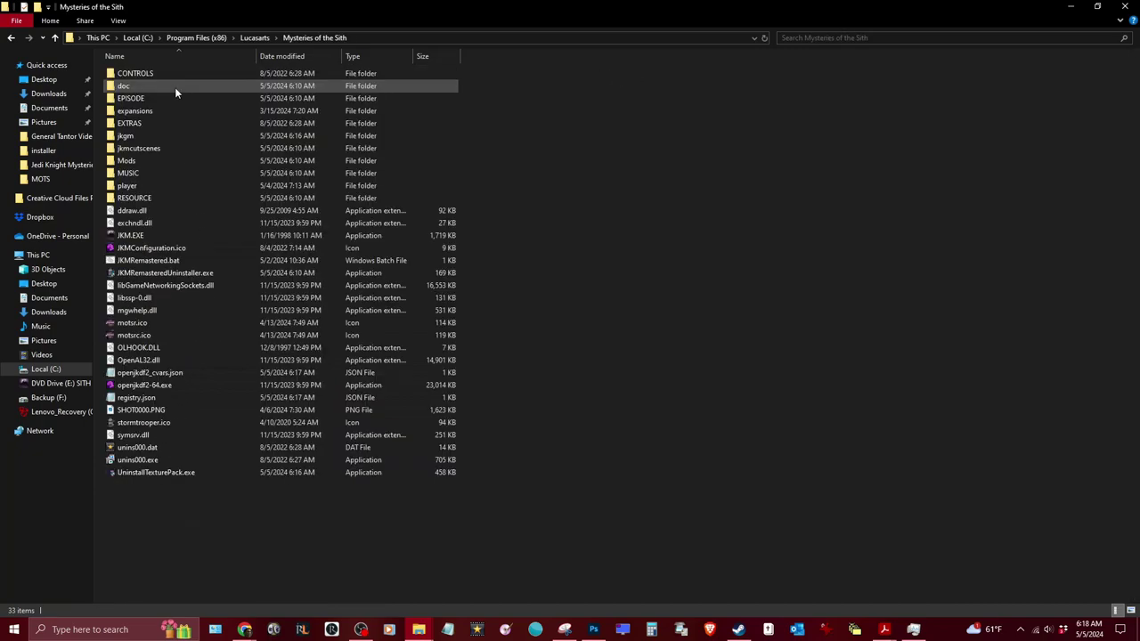
Move the JK_.CD file from RESOURCE\backup up into the RESOURCE folder.
double_click(152, 198)
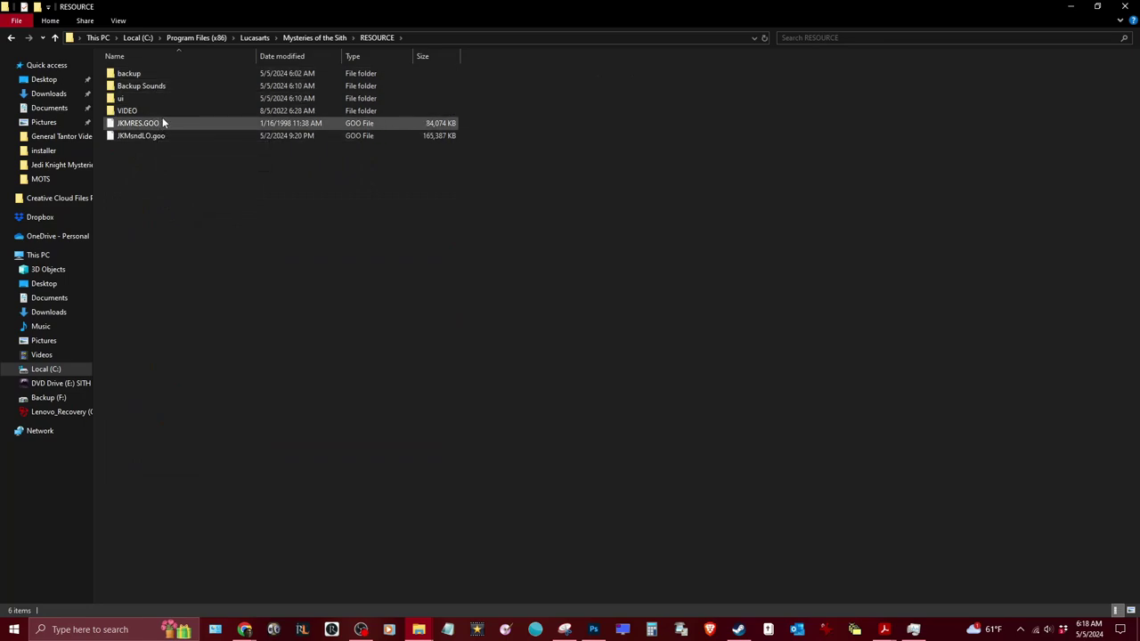
double_click(183, 77)
right_click(131, 73)
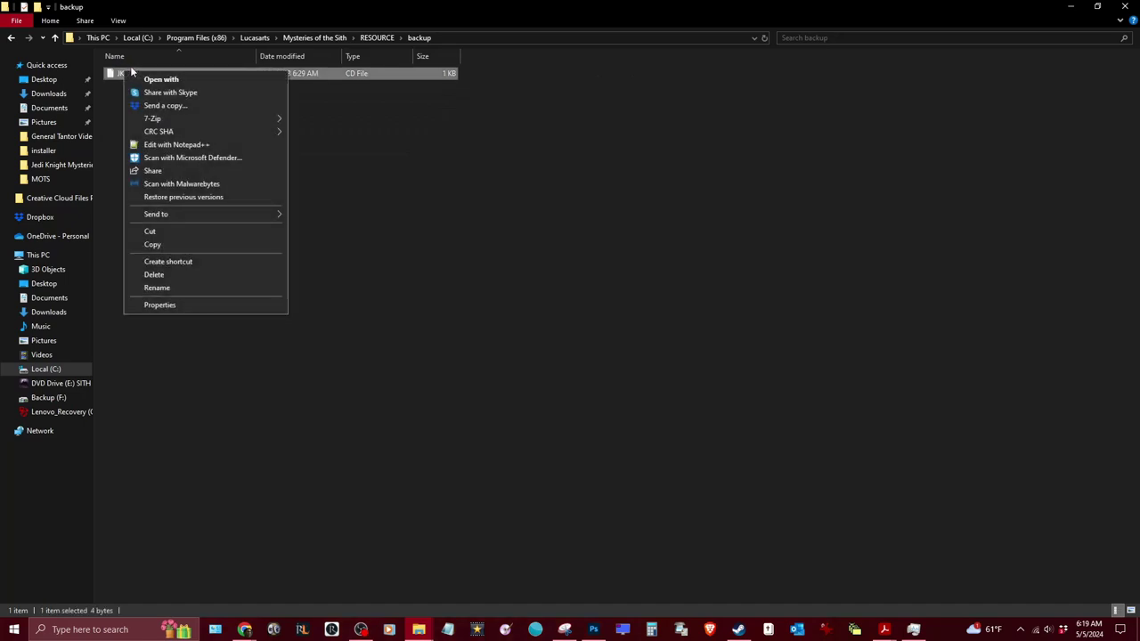
click(192, 235)
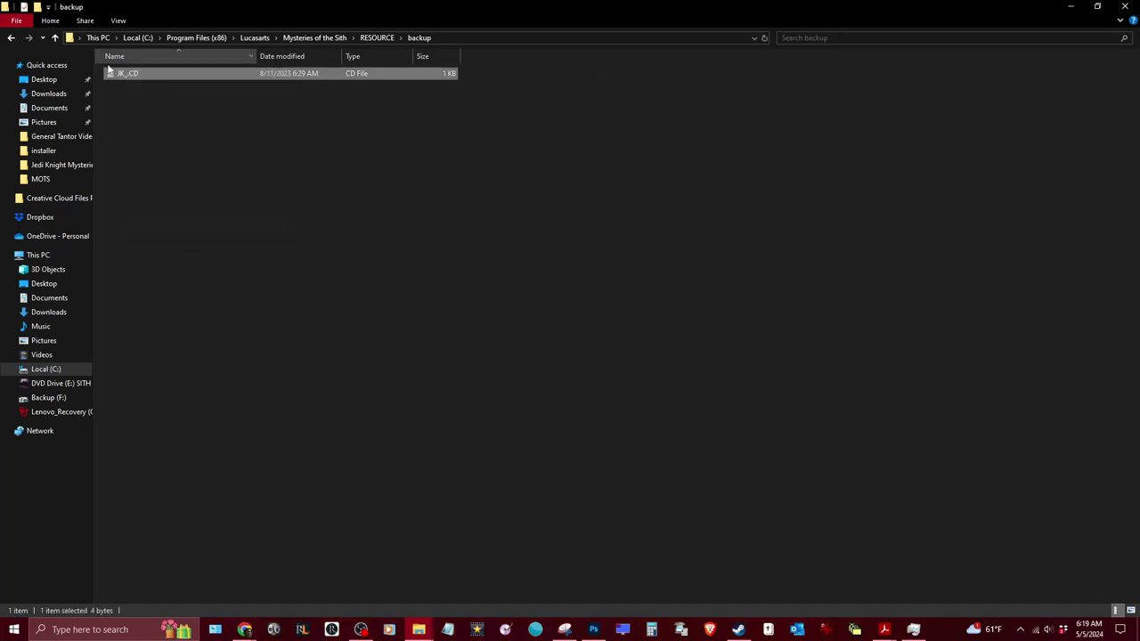
click(375, 37)
right_click(175, 213)
click(206, 292)
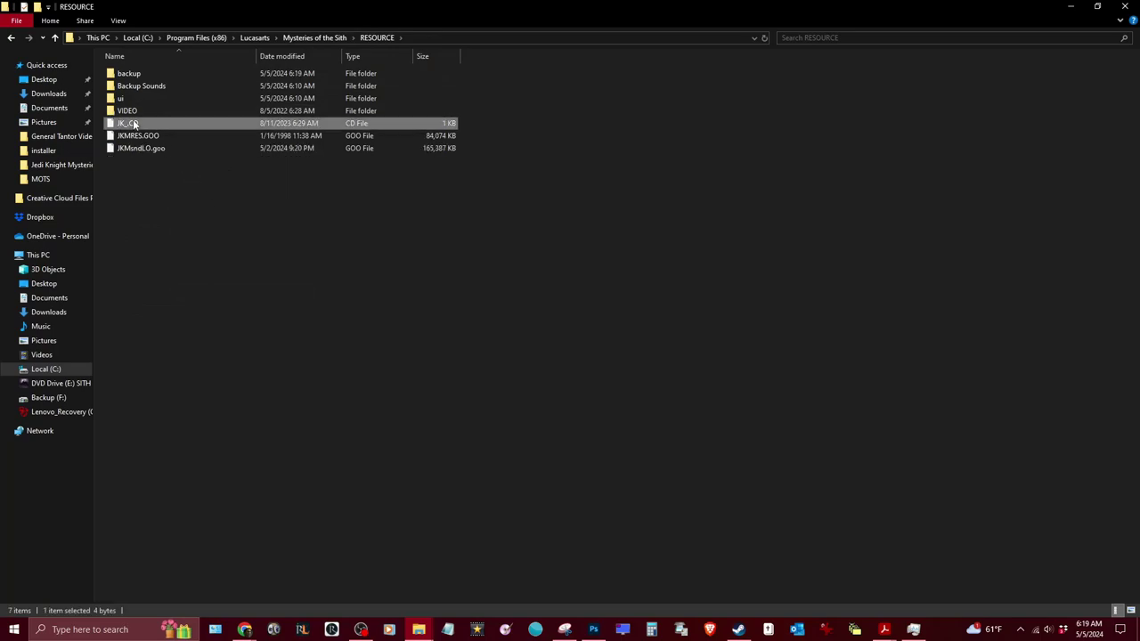
click(275, 217)
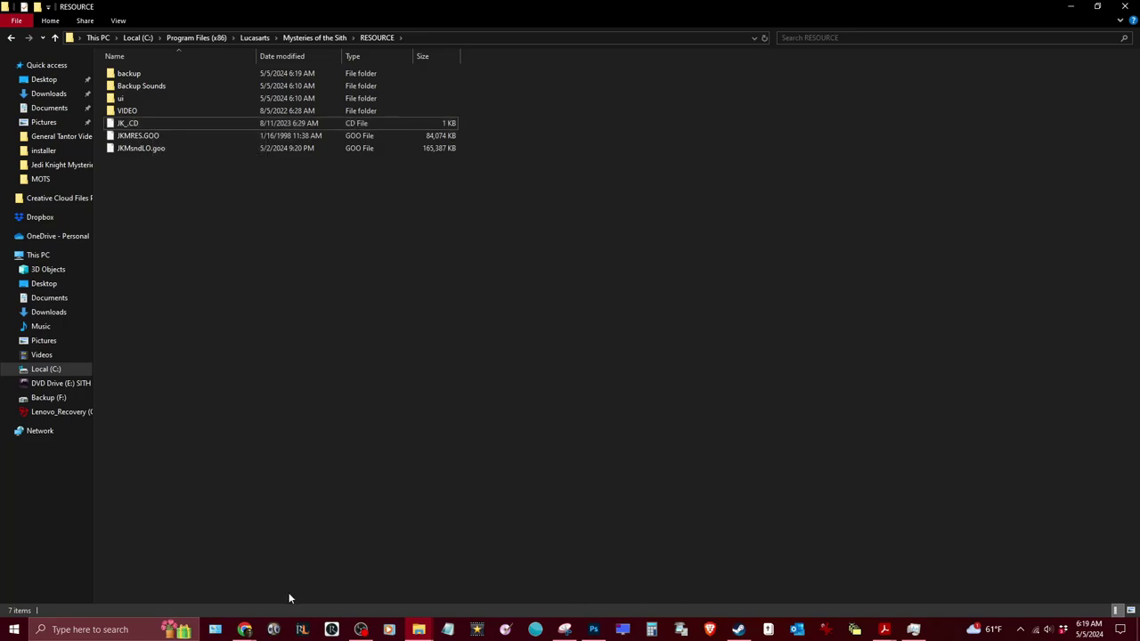
Return to the Mysteries of the Sith folder and launch the game by running JKMRemastered.bat.
click(314, 39)
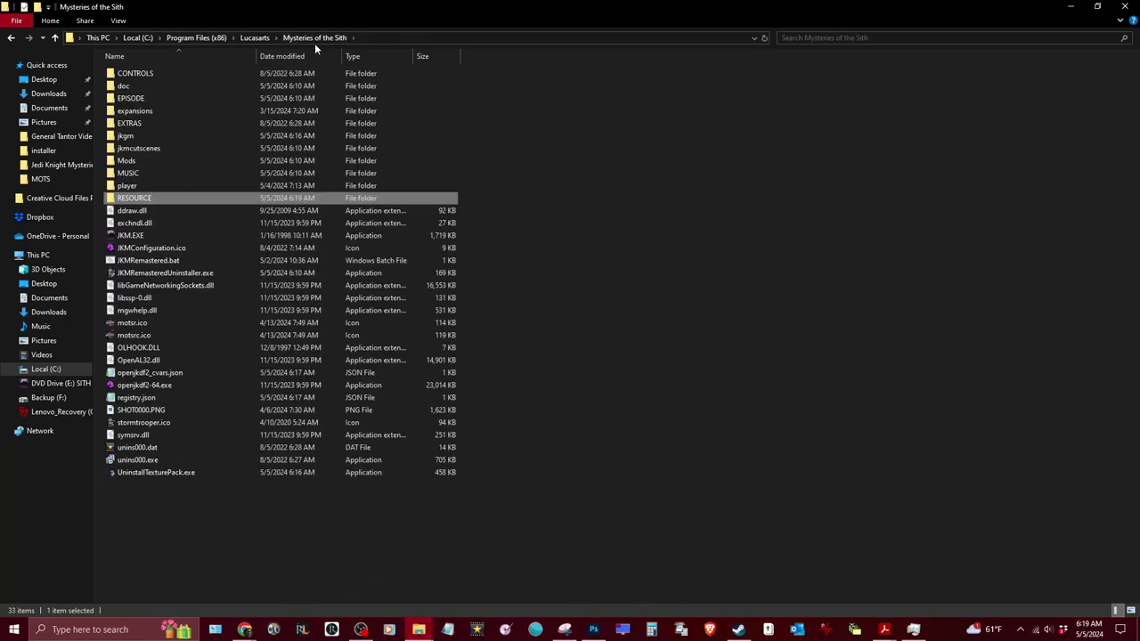
double_click(151, 260)
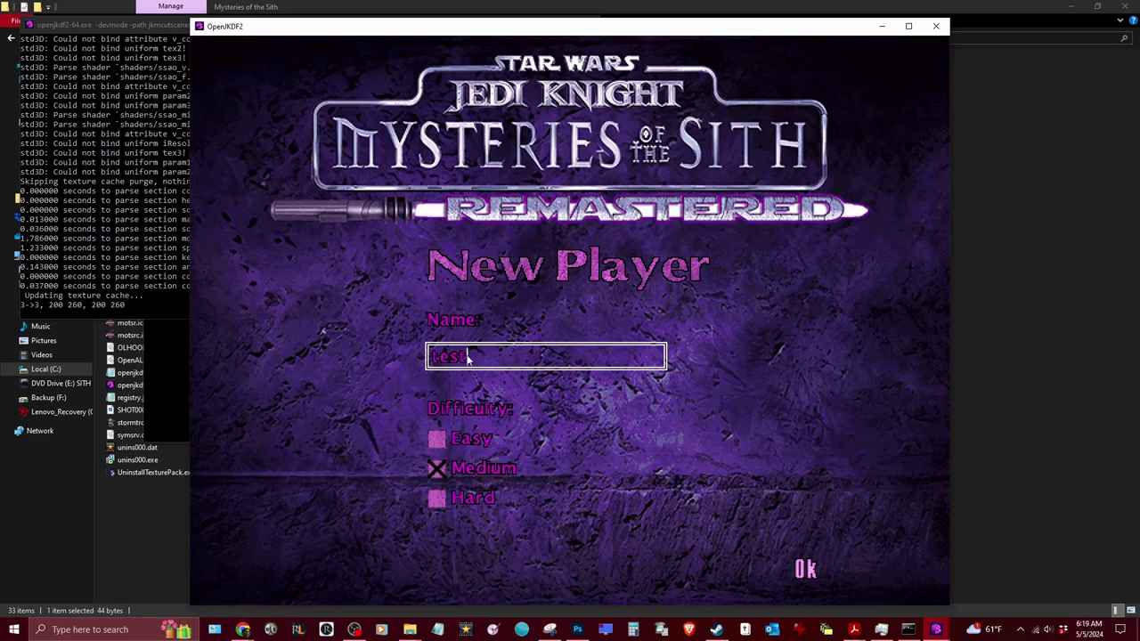
Create the player profile "test" with Medium difficulty, then look at the Single Player screen and return to the main menu.
click(805, 568)
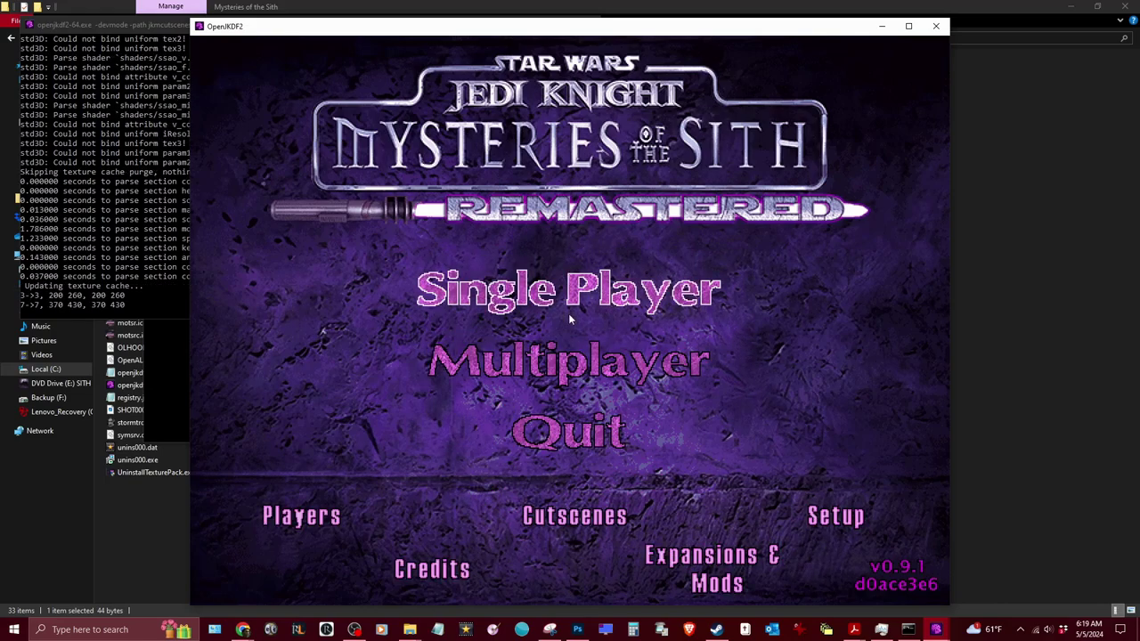
click(629, 303)
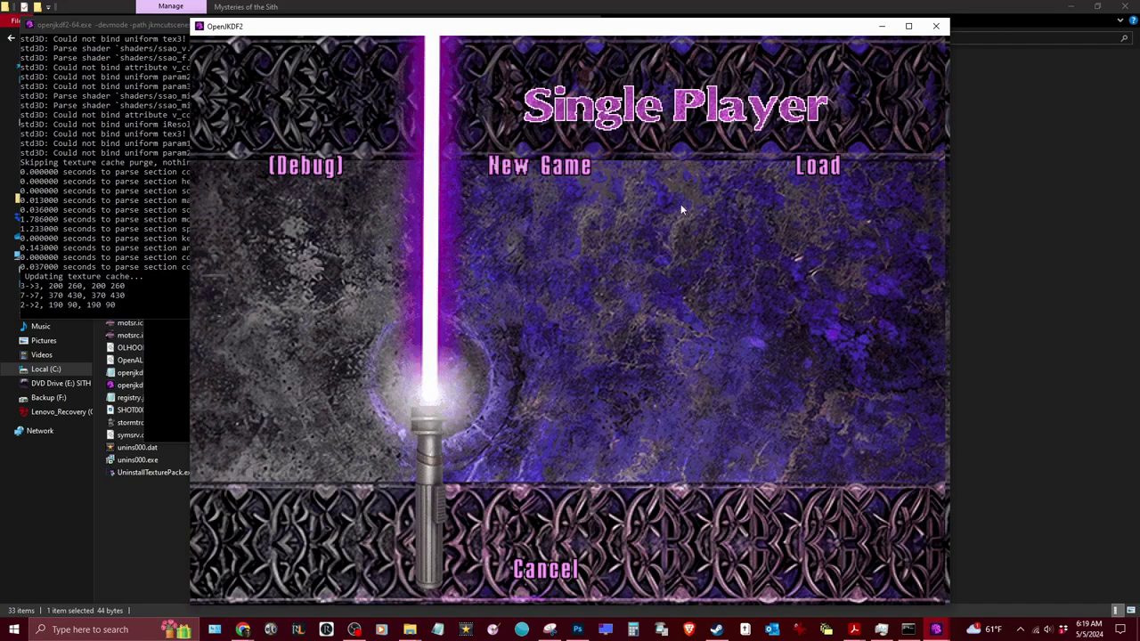
click(544, 570)
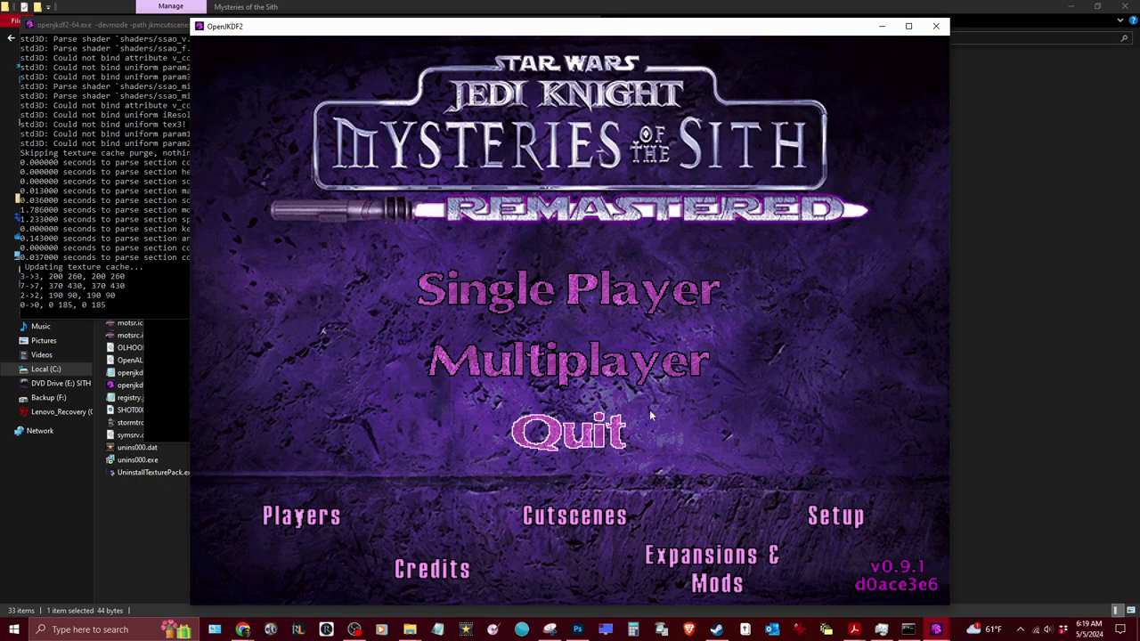
Enable fullscreen, HiDPI, texture filtering, bloom and SSAO in the game's display setup.
click(848, 524)
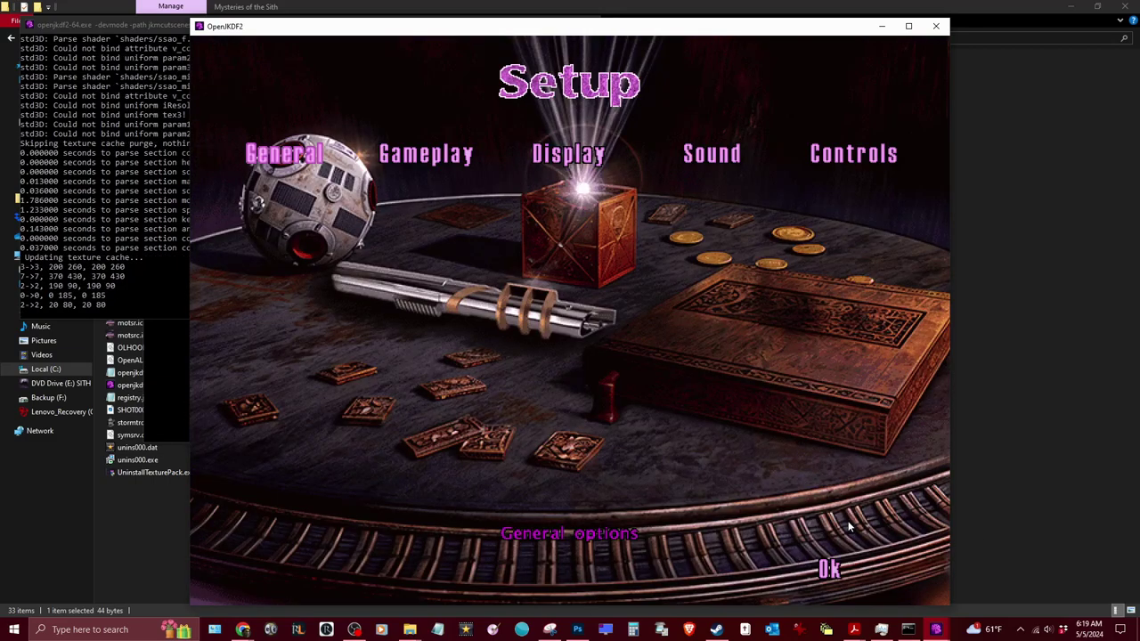
click(598, 154)
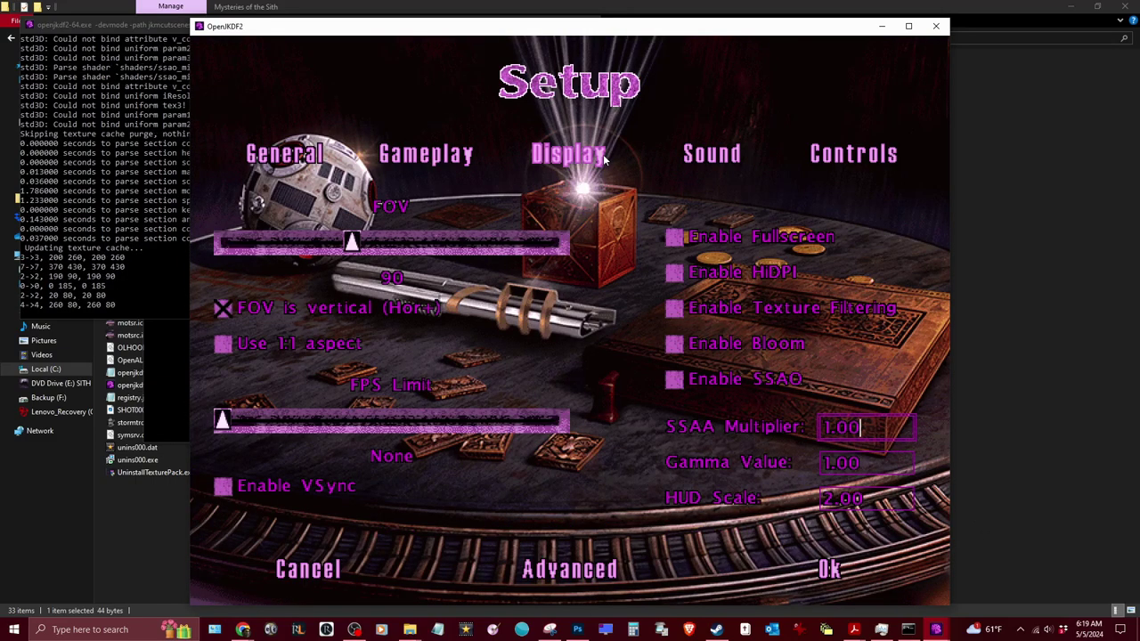
click(674, 237)
click(675, 275)
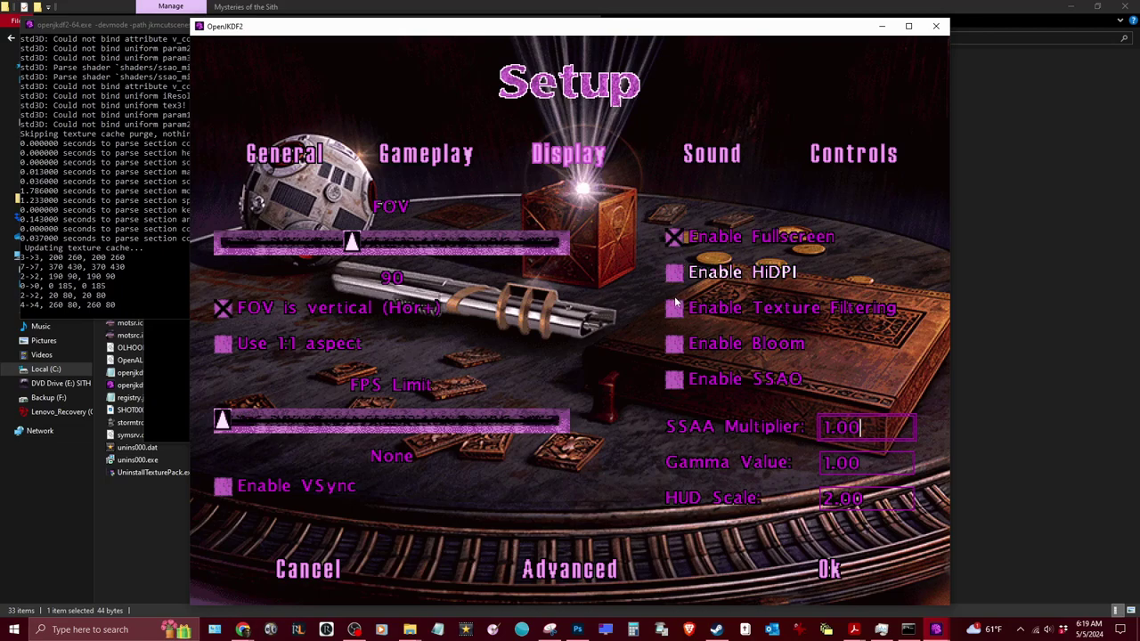
click(675, 309)
click(677, 347)
click(675, 381)
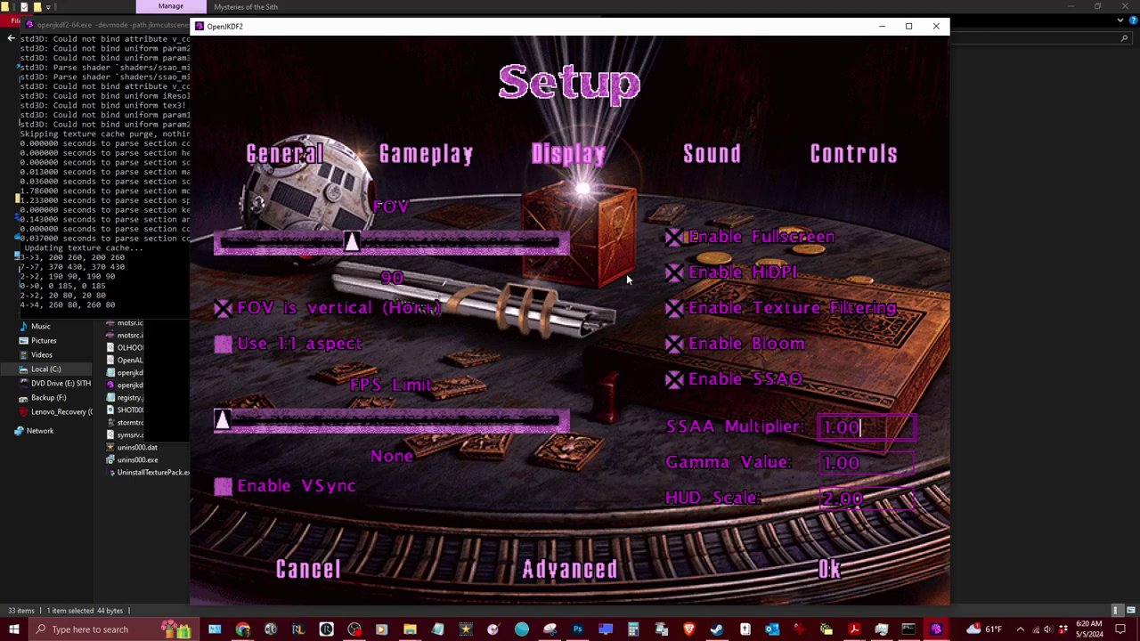
Try an FOV of 100, readjust it slightly downward, and apply the display settings.
drag(354, 250, 374, 251)
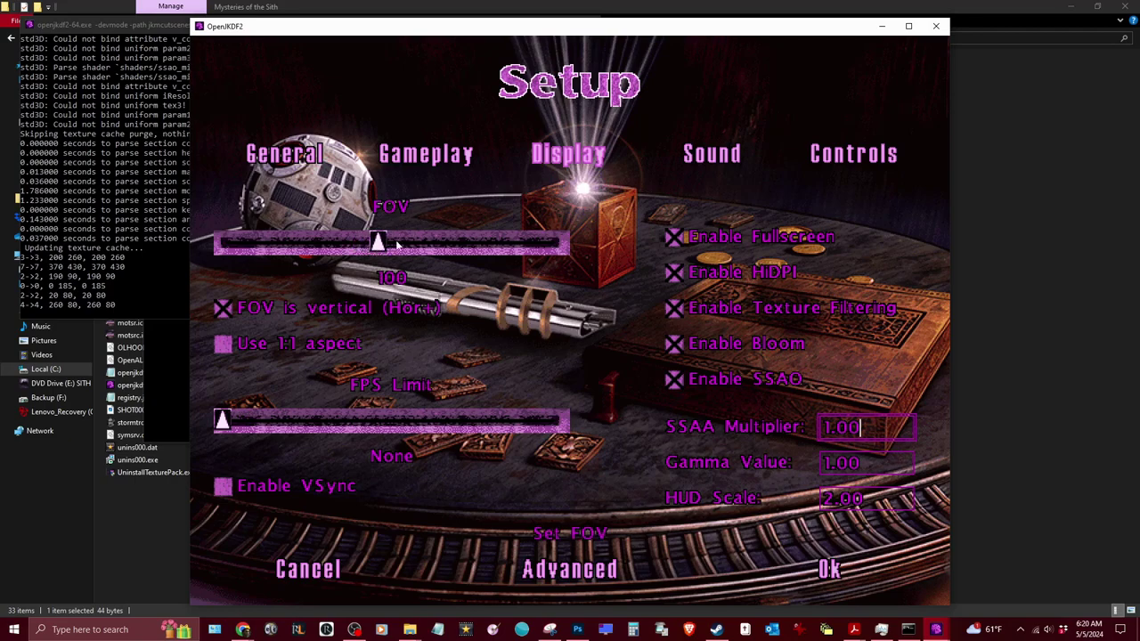
mouse_move(381, 248)
mouse_down()
mouse_move(547, 248)
mouse_move(330, 248)
mouse_move(381, 249)
mouse_move(354, 250)
mouse_move(371, 256)
mouse_up()
click(841, 577)
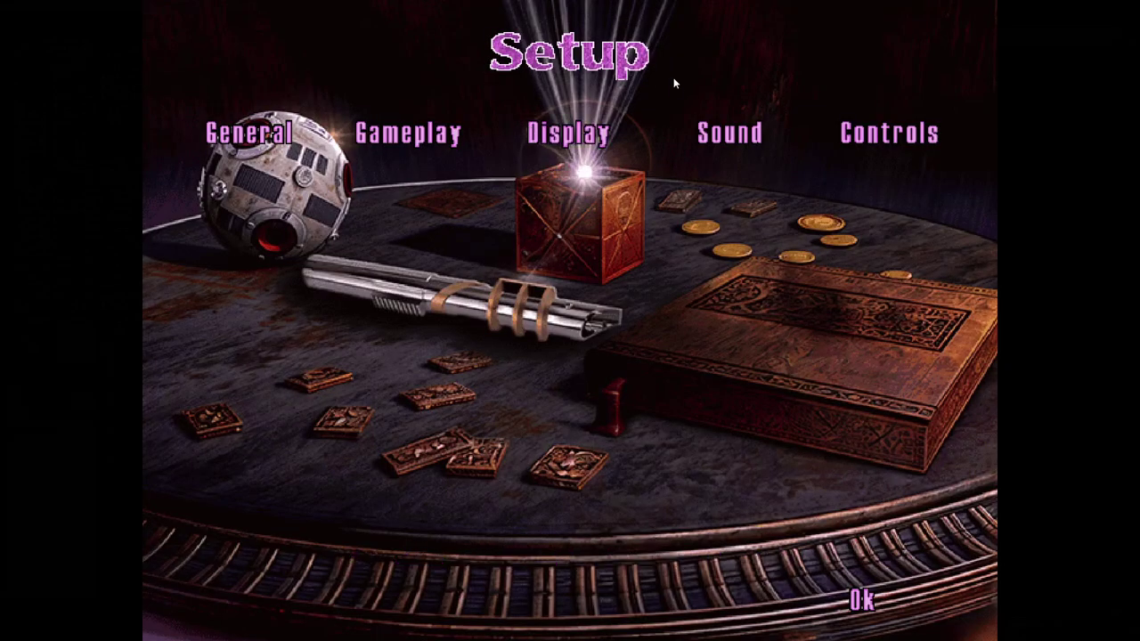
Disable cutscenes in the general setup options and save the change.
click(264, 136)
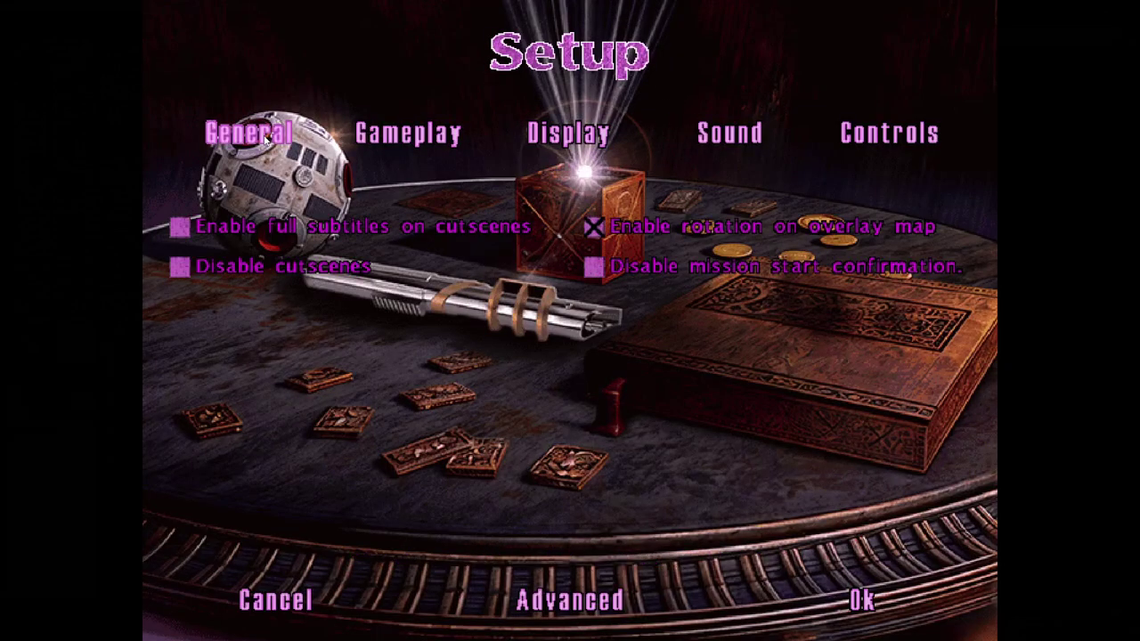
click(181, 268)
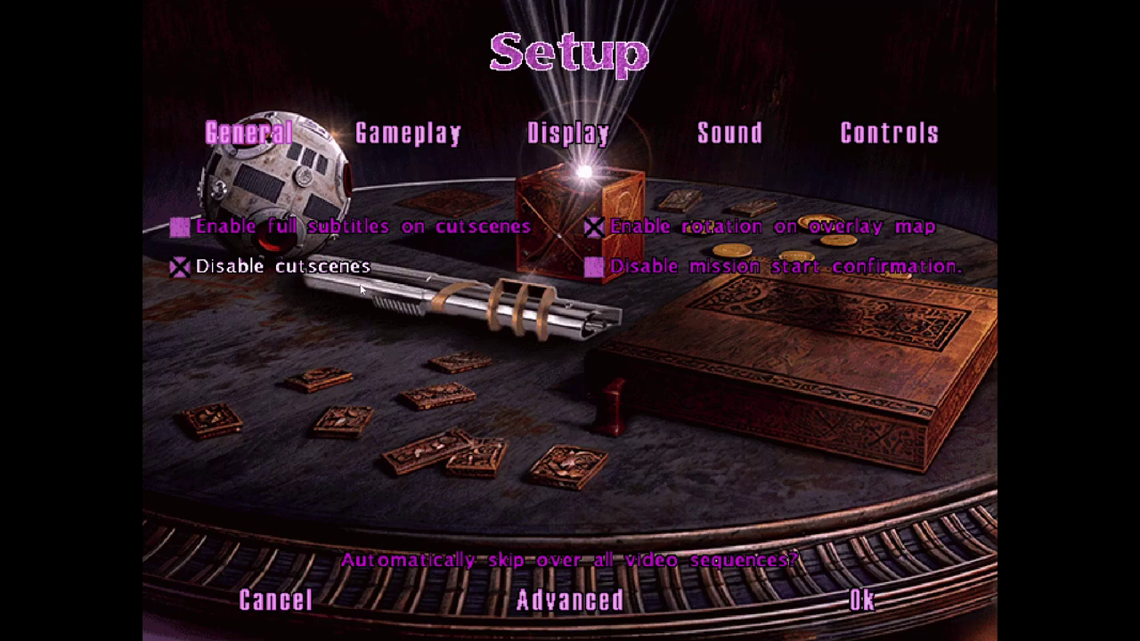
click(862, 600)
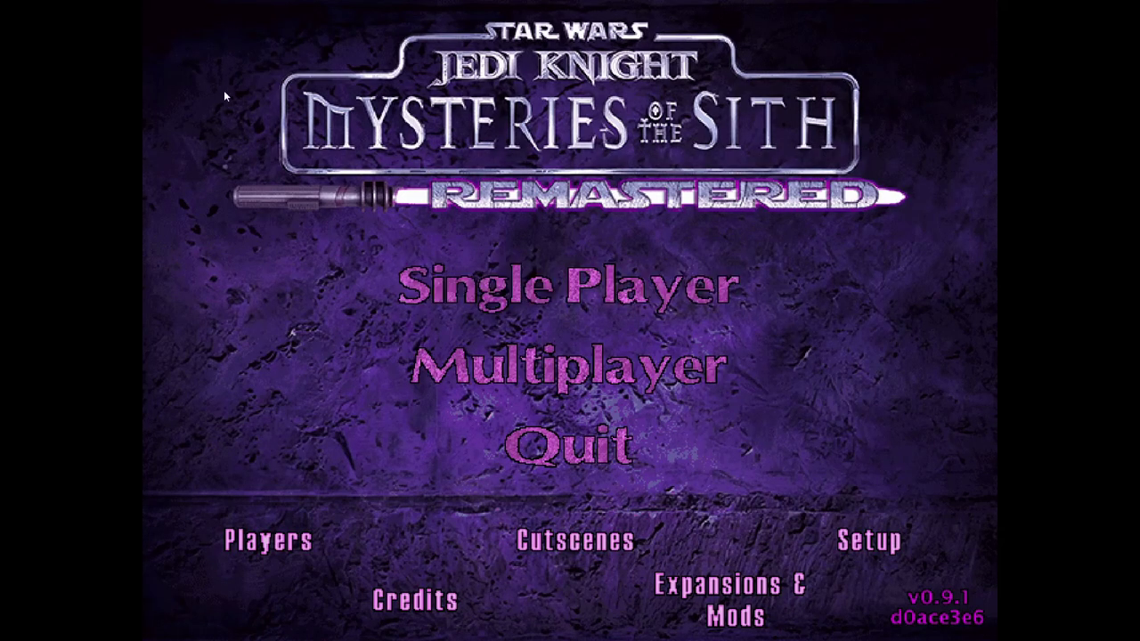
Start a new single-player game with the first Mysteries of the Sith+ episode and continue past the mission summary.
click(620, 281)
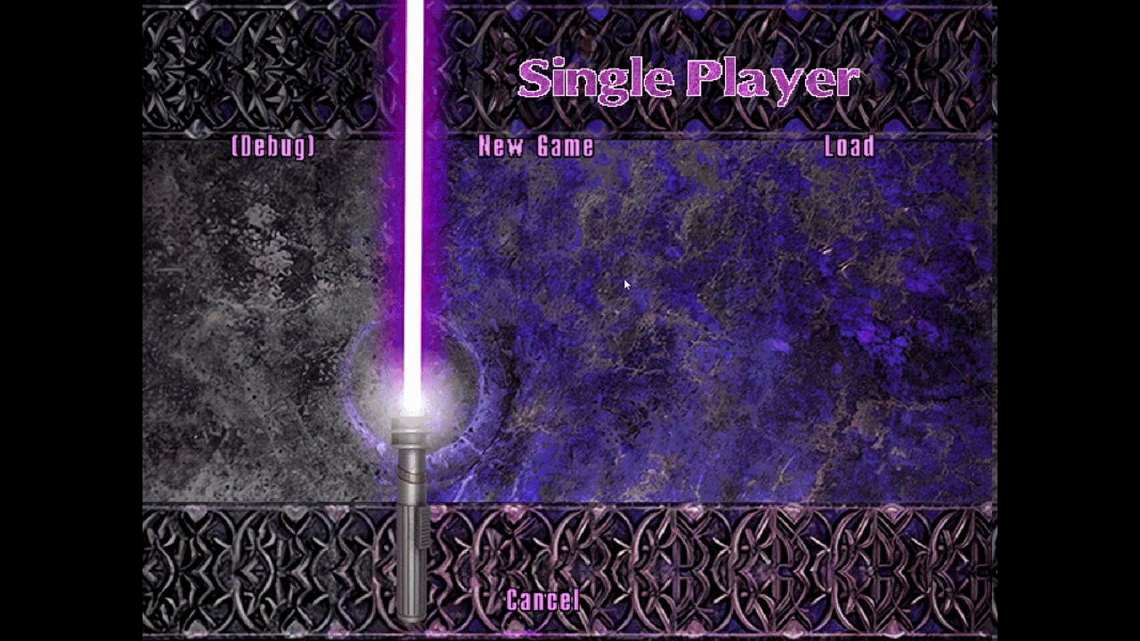
click(569, 157)
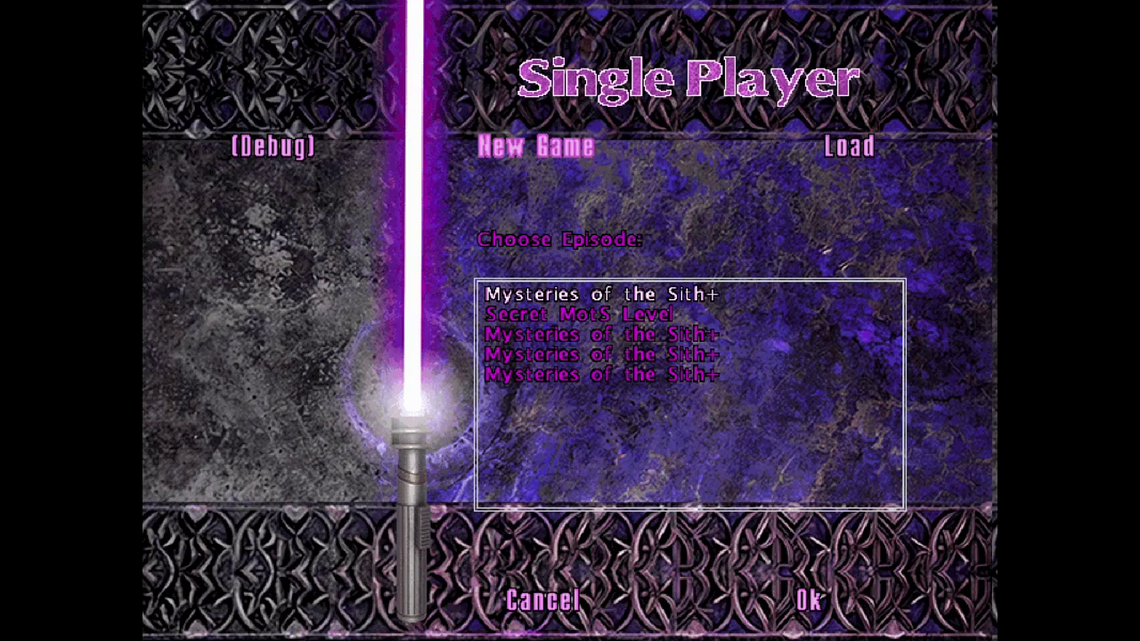
click(819, 609)
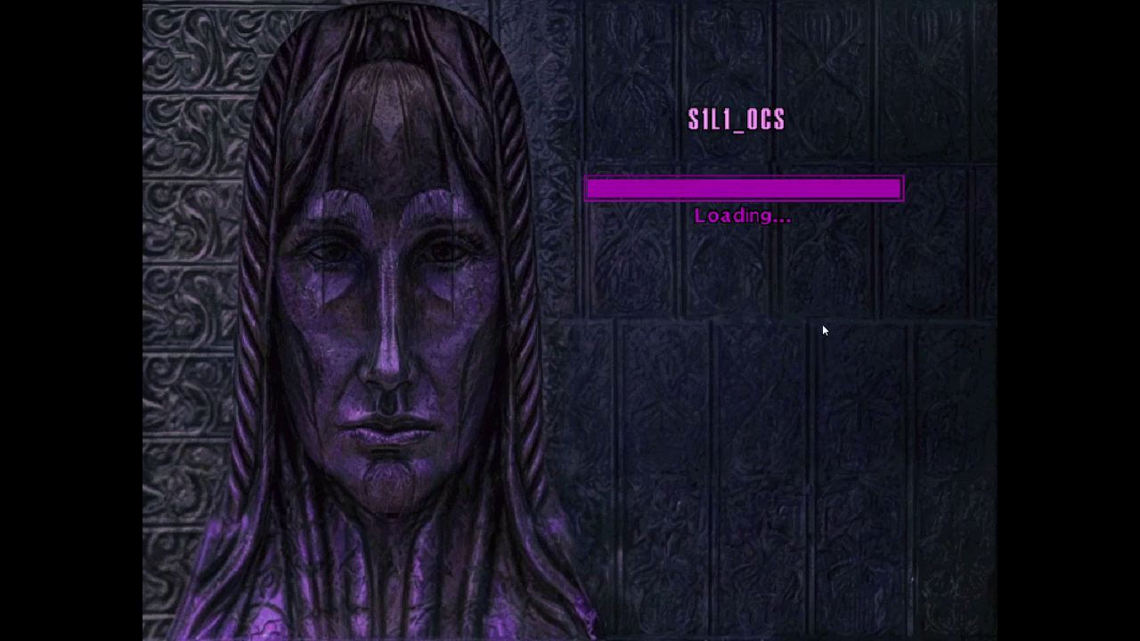
click(859, 601)
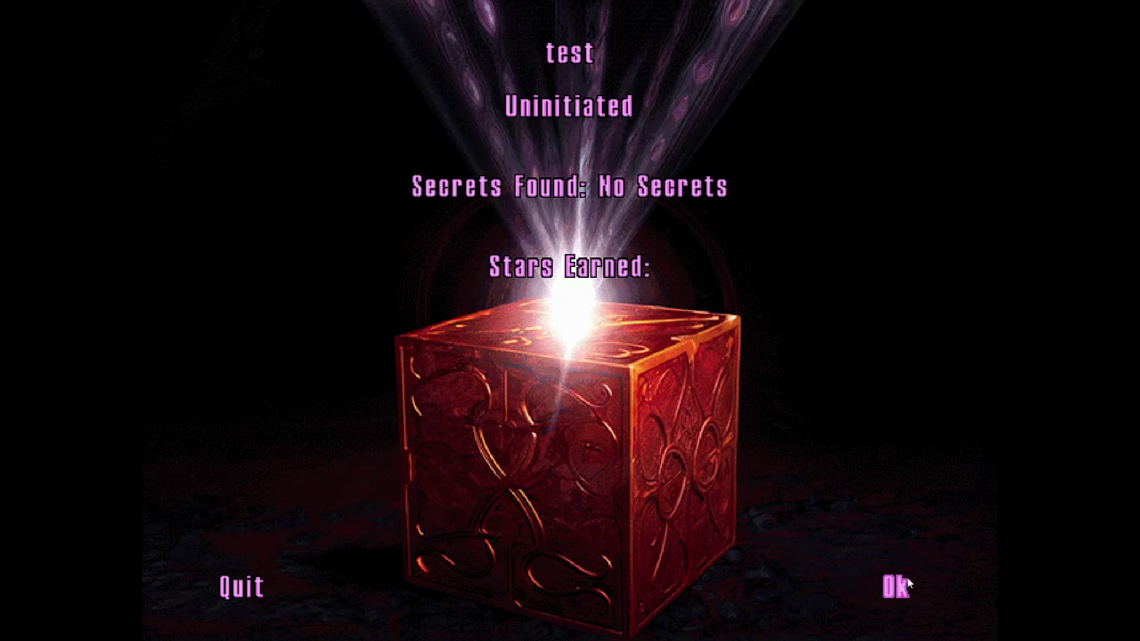
click(895, 588)
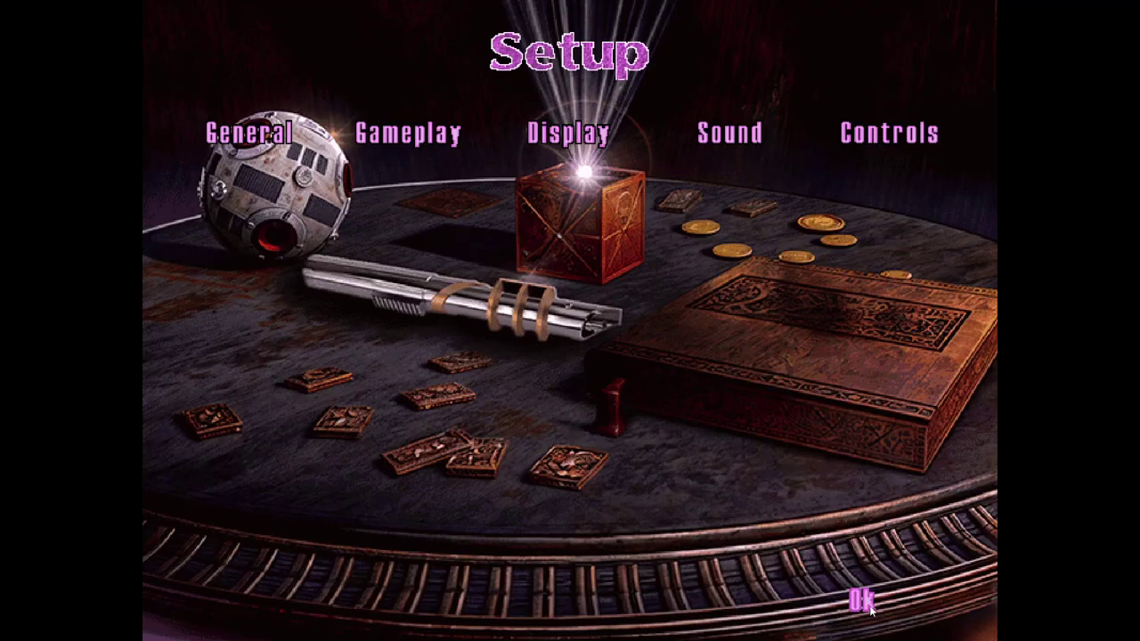
Leave the in-game setup, return to the game and fire three shots to test that it plays.
click(860, 601)
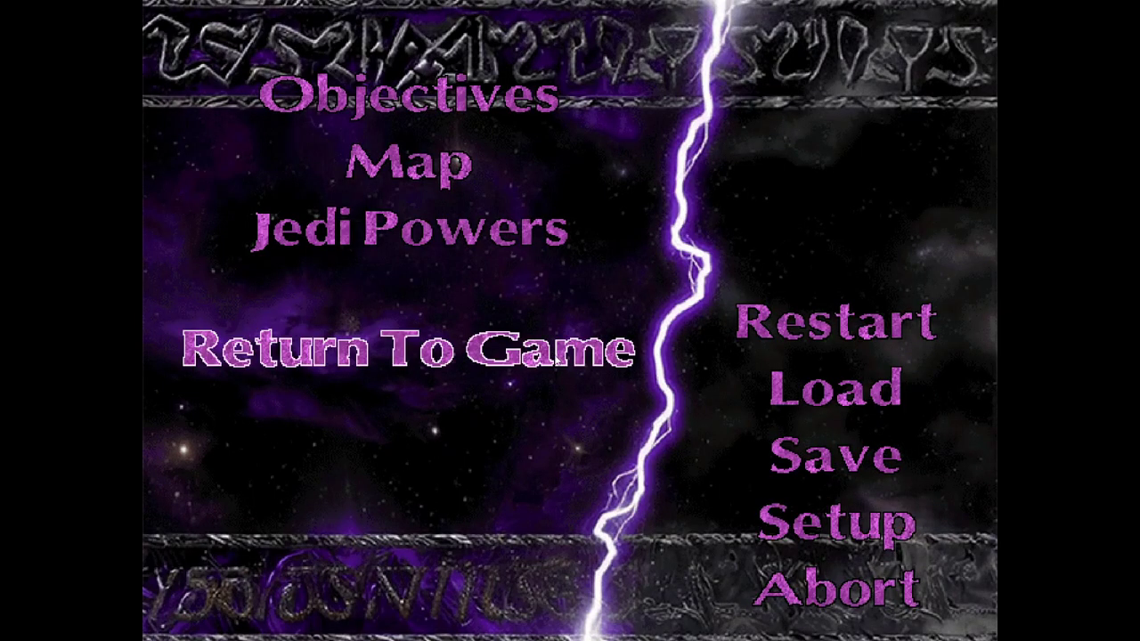
click(408, 349)
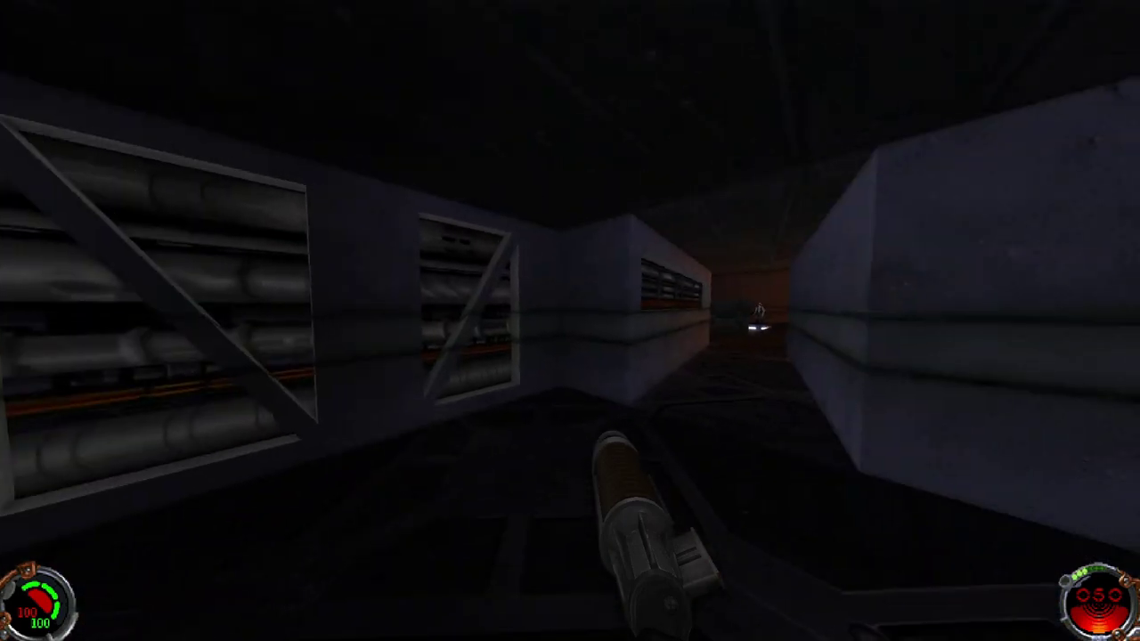
click(570, 320)
click(570, 321)
click(570, 321)
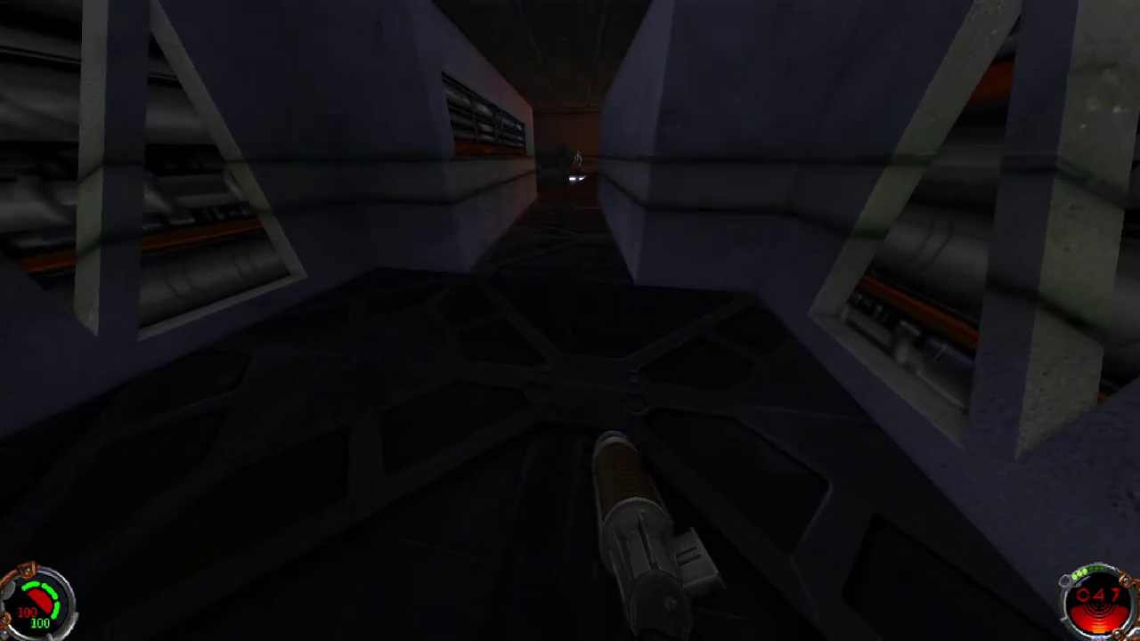
Abort the running mission and exit the game back to the Mysteries of the Sith folder.
key(Escape)
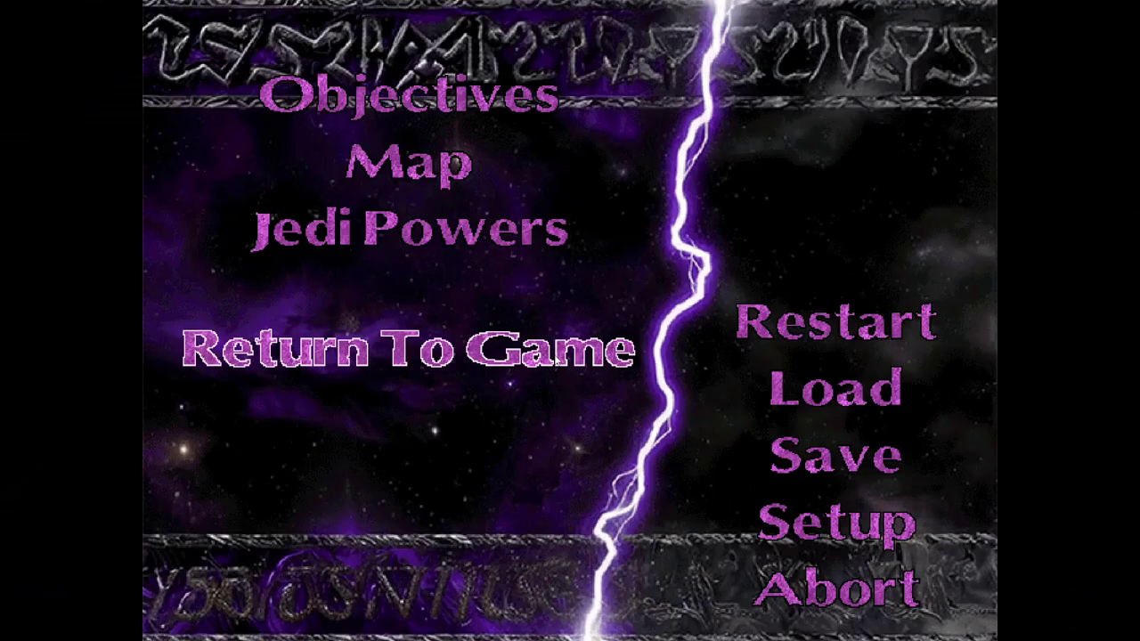
click(848, 609)
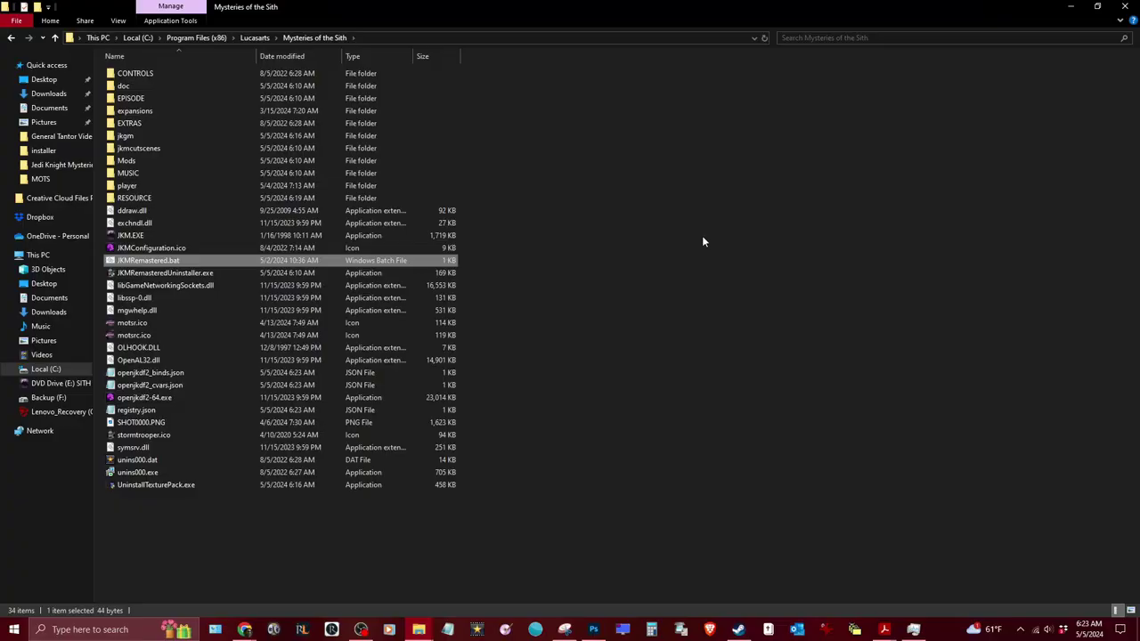